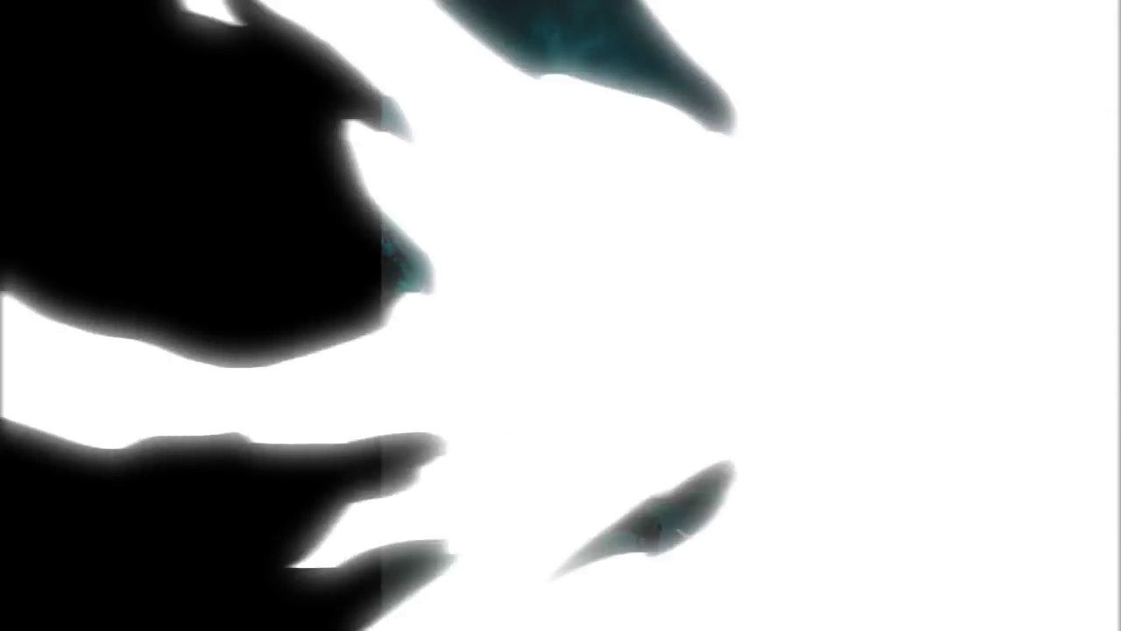
Add a pure red Solid Color fill layer above Layer 0, behind the cut-out man.
{"action": "scroll", "coordinate": [495, 359], "scroll_direction": "down", "scroll_amount": 1}
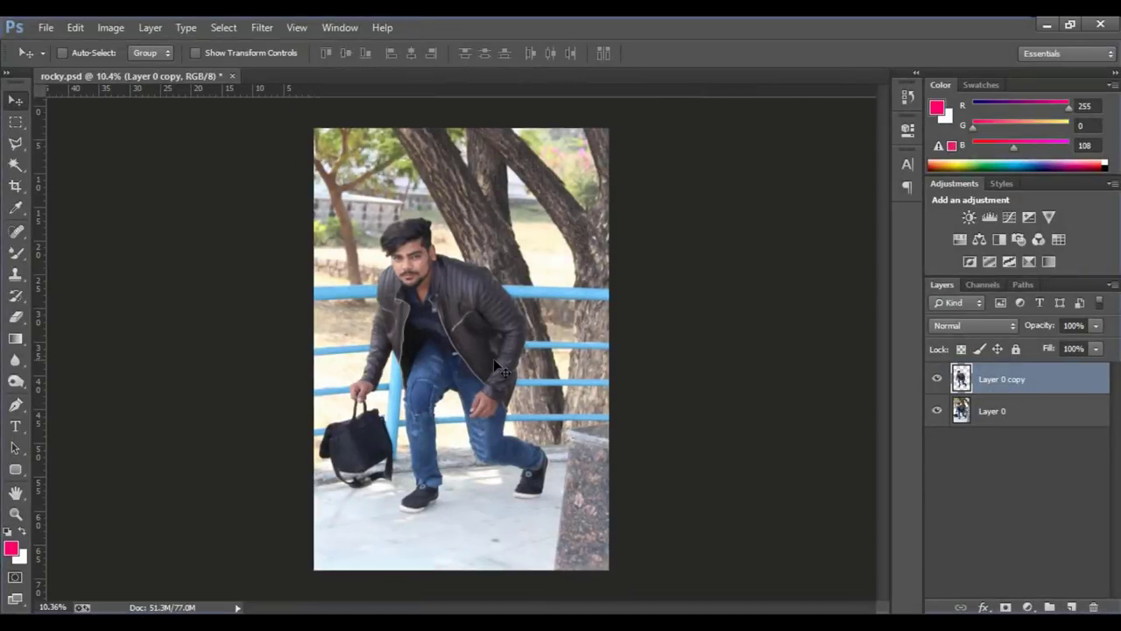
{"action": "scroll", "coordinate": [495, 359], "scroll_direction": "down", "scroll_amount": 1}
{"action": "scroll", "coordinate": [491, 358], "scroll_direction": "up", "scroll_amount": 2}
{"action": "left_click", "coordinate": [1021, 414]}
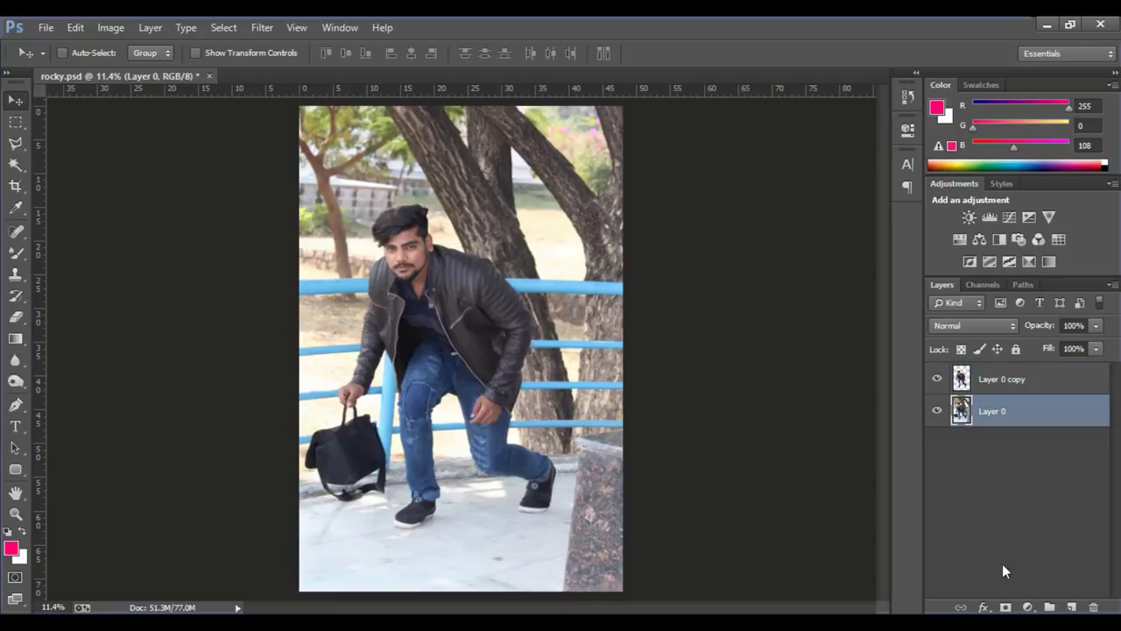
{"action": "left_click", "coordinate": [1029, 607]}
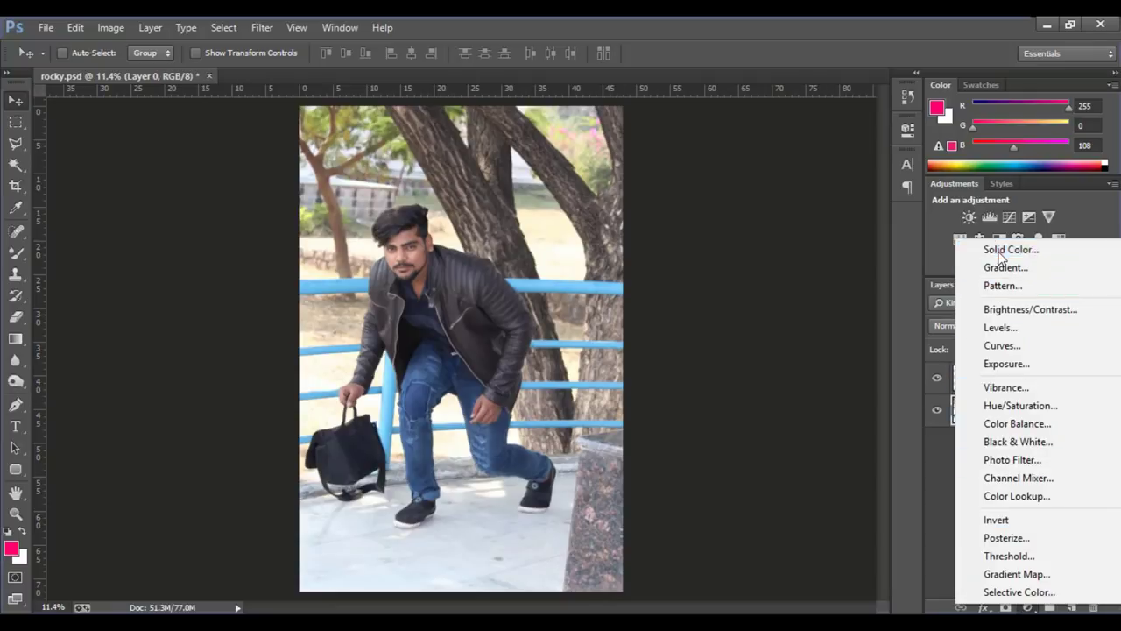
{"action": "left_click", "coordinate": [1017, 247]}
{"action": "left_click", "coordinate": [801, 202]}
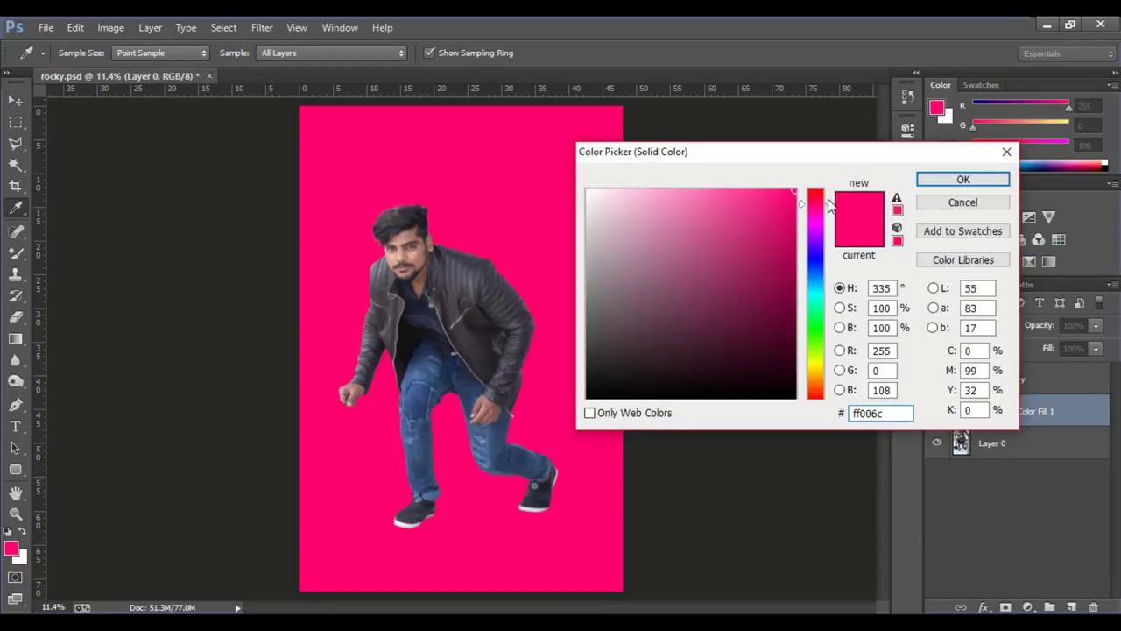
{"action": "left_click_drag", "start_coordinate": [831, 203], "coordinate": [834, 175]}
{"action": "mouse_move", "coordinate": [493, 378]}
{"action": "left_mouse_down"}
{"action": "mouse_move", "coordinate": [501, 345]}
{"action": "mouse_move", "coordinate": [494, 352]}
{"action": "left_mouse_up"}
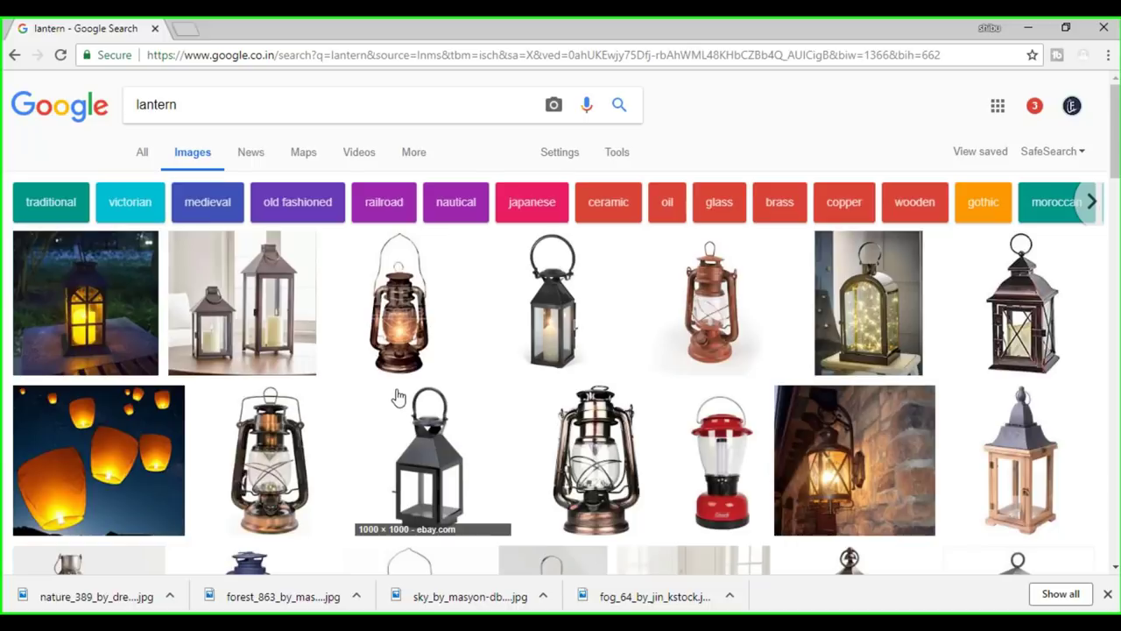
Save the Bronze Extra Small Chelsea Lantern image as ch-101-xs-br_4 and place it on the canvas.
{"action": "scroll", "coordinate": [523, 373], "scroll_direction": "down", "scroll_amount": 2}
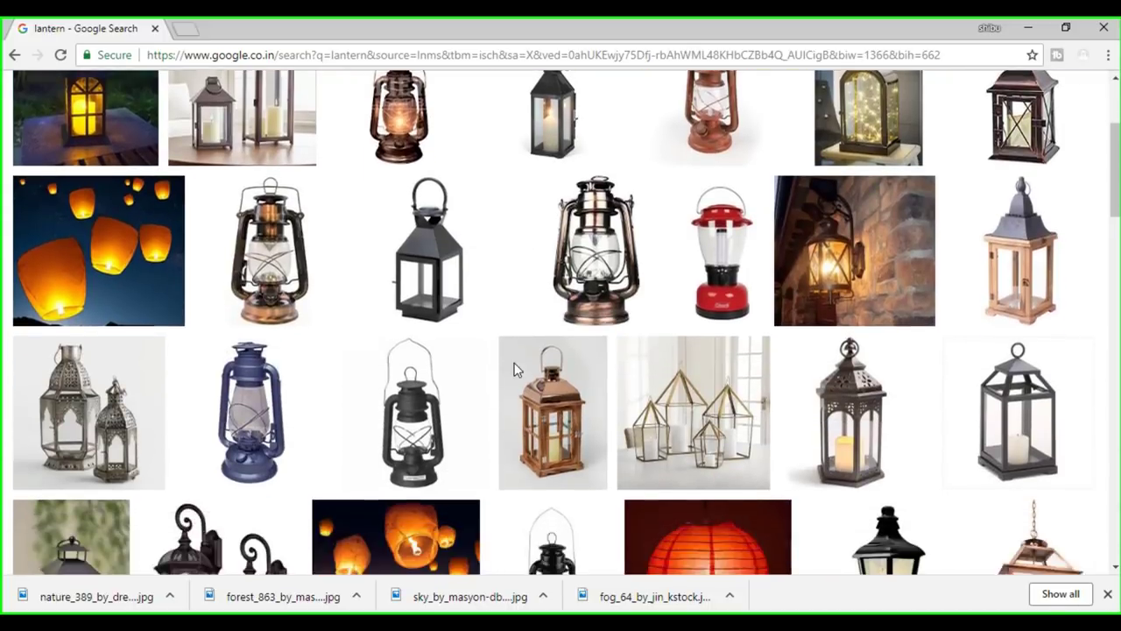
{"action": "scroll", "coordinate": [491, 370], "scroll_direction": "up", "scroll_amount": 2}
{"action": "left_click", "coordinate": [453, 367]}
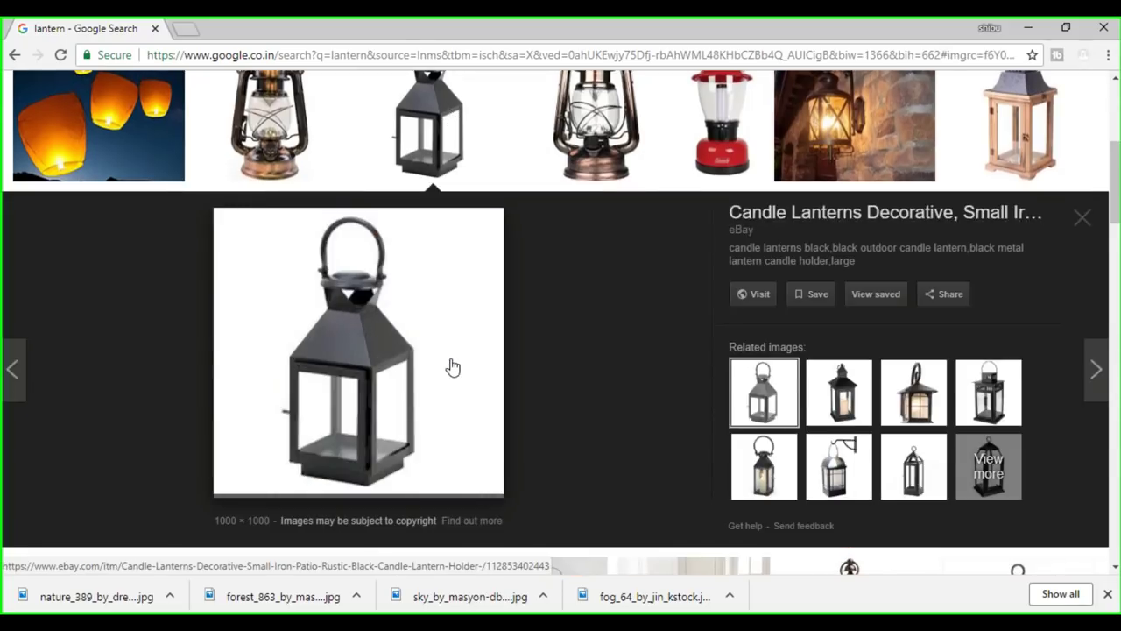
{"action": "left_click", "coordinate": [764, 465]}
{"action": "right_click", "coordinate": [373, 280]}
{"action": "left_click", "coordinate": [419, 400]}
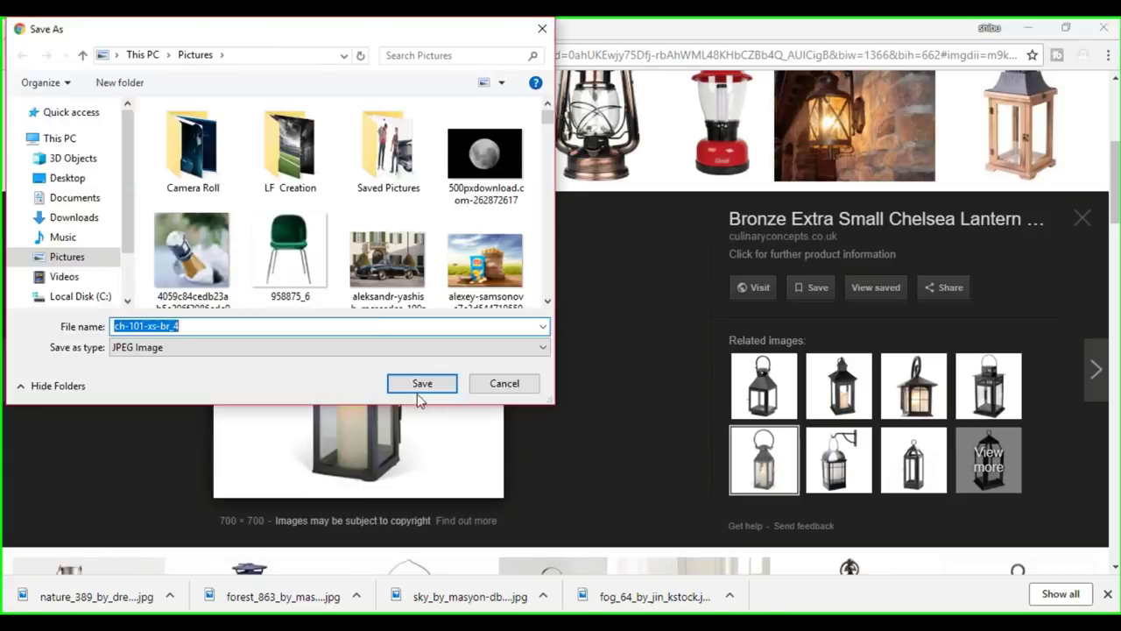
{"action": "left_click", "coordinate": [418, 393]}
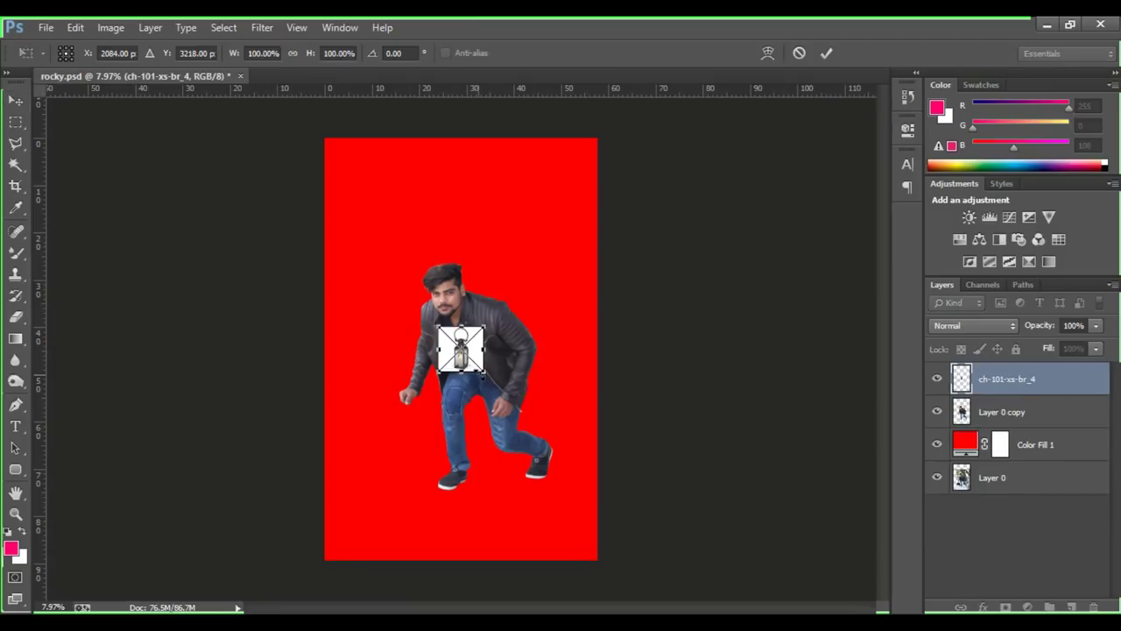
{"action": "left_click_drag", "start_coordinate": [450, 350], "coordinate": [417, 434]}
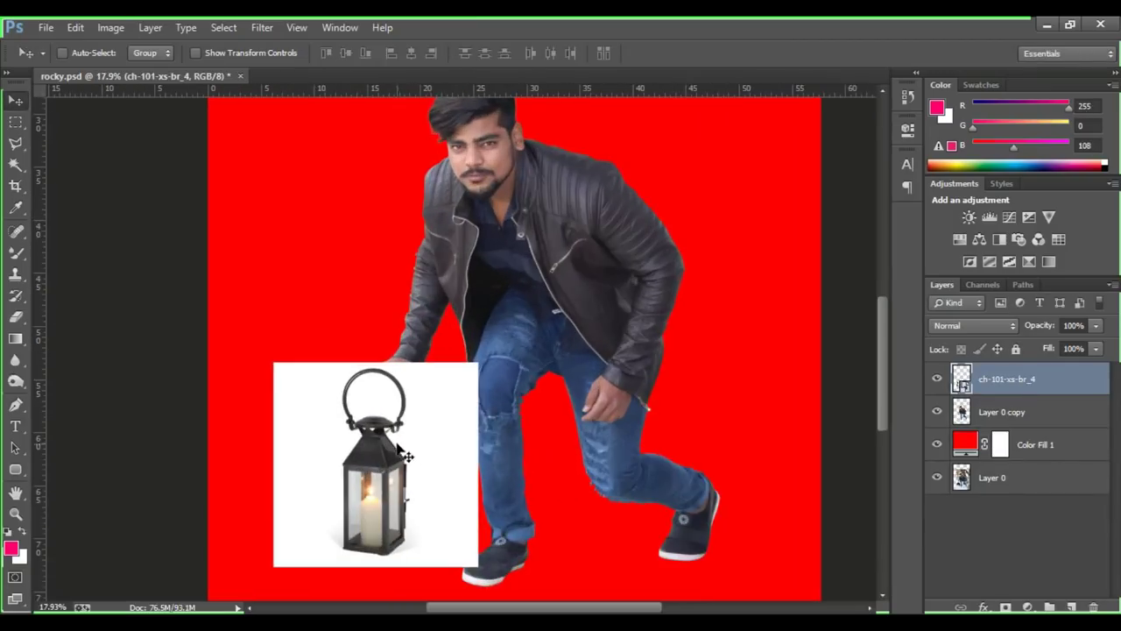
Rasterize the lantern layer and delete its white background with the Magic Wand.
{"action": "right_click", "coordinate": [1001, 386]}
{"action": "left_click", "coordinate": [826, 260]}
{"action": "key", "text": "w"}
{"action": "left_click", "coordinate": [438, 430]}
{"action": "key", "text": "Delete"}
{"action": "scroll", "coordinate": [425, 418], "scroll_direction": "up", "scroll_amount": 5}
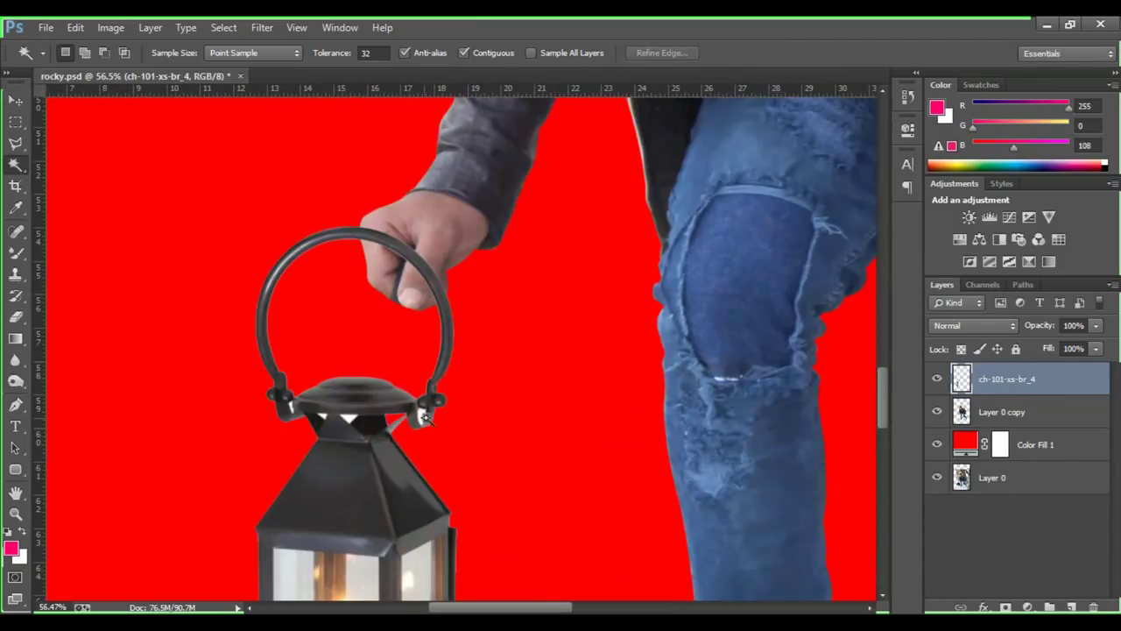
{"action": "scroll", "coordinate": [350, 452], "scroll_direction": "up", "scroll_amount": 2}
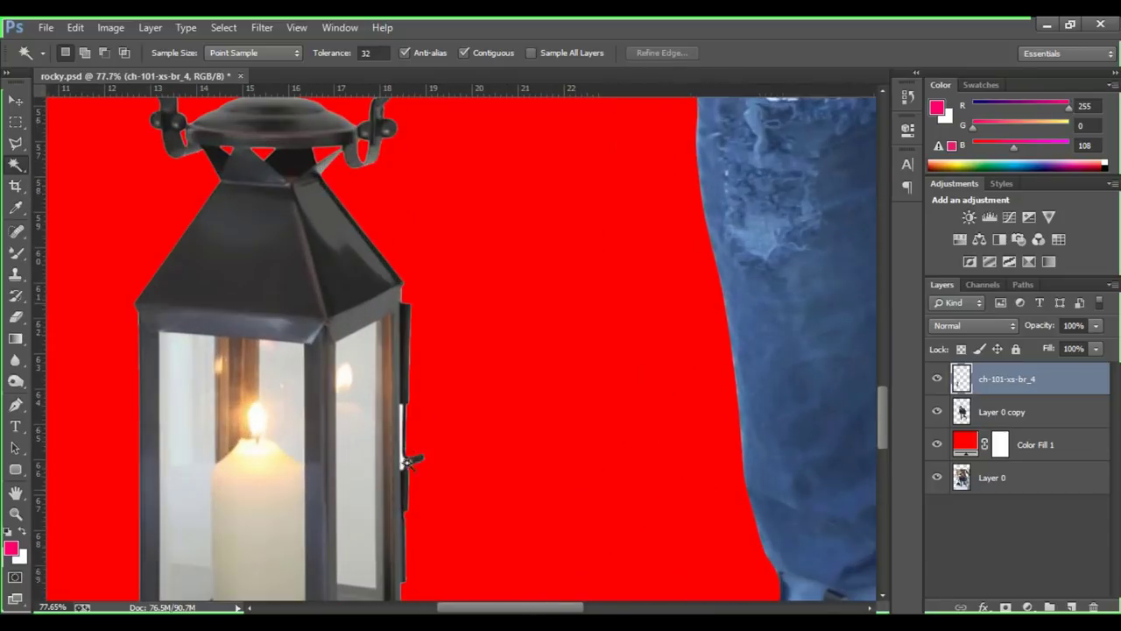
{"action": "scroll", "coordinate": [404, 461], "scroll_direction": "down", "scroll_amount": 4}
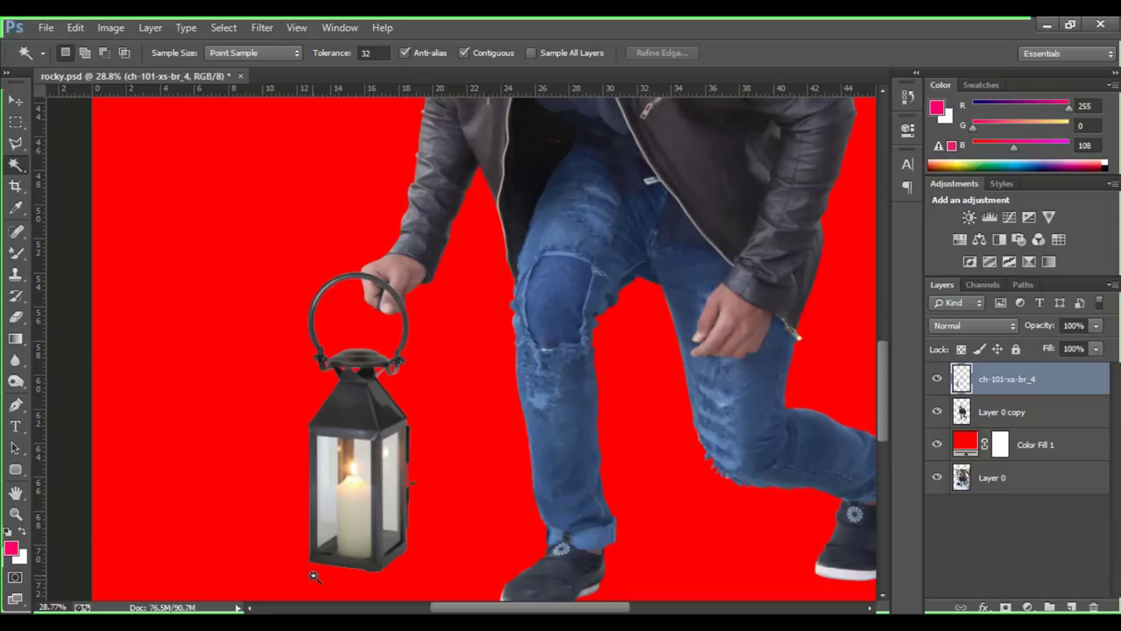
{"action": "scroll", "coordinate": [313, 575], "scroll_direction": "down", "scroll_amount": 3}
Move the lantern so its handle meets the man's lowered hand.
{"action": "left_click", "coordinate": [16, 100]}
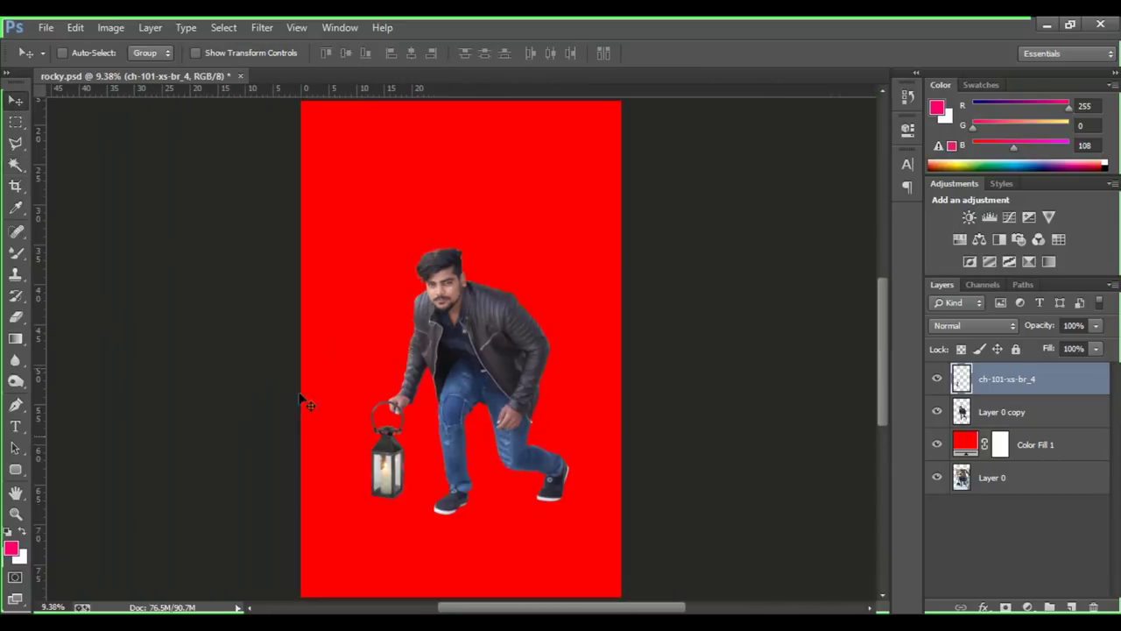
{"action": "left_click_drag", "start_coordinate": [376, 464], "coordinate": [393, 446]}
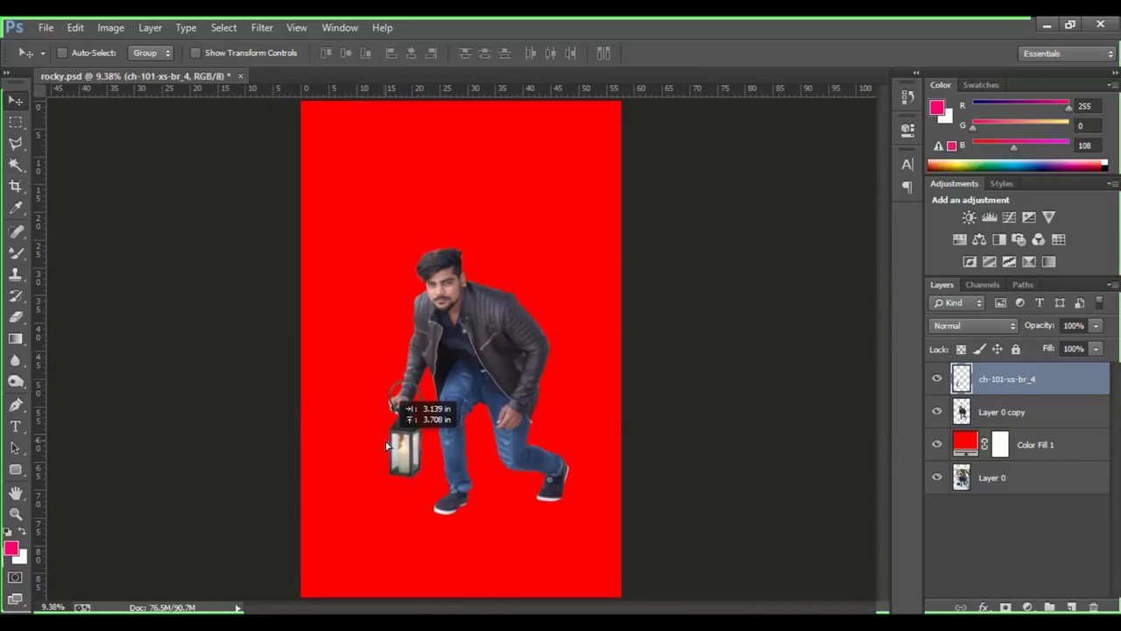
{"action": "scroll", "coordinate": [386, 446], "scroll_direction": "up", "scroll_amount": 5}
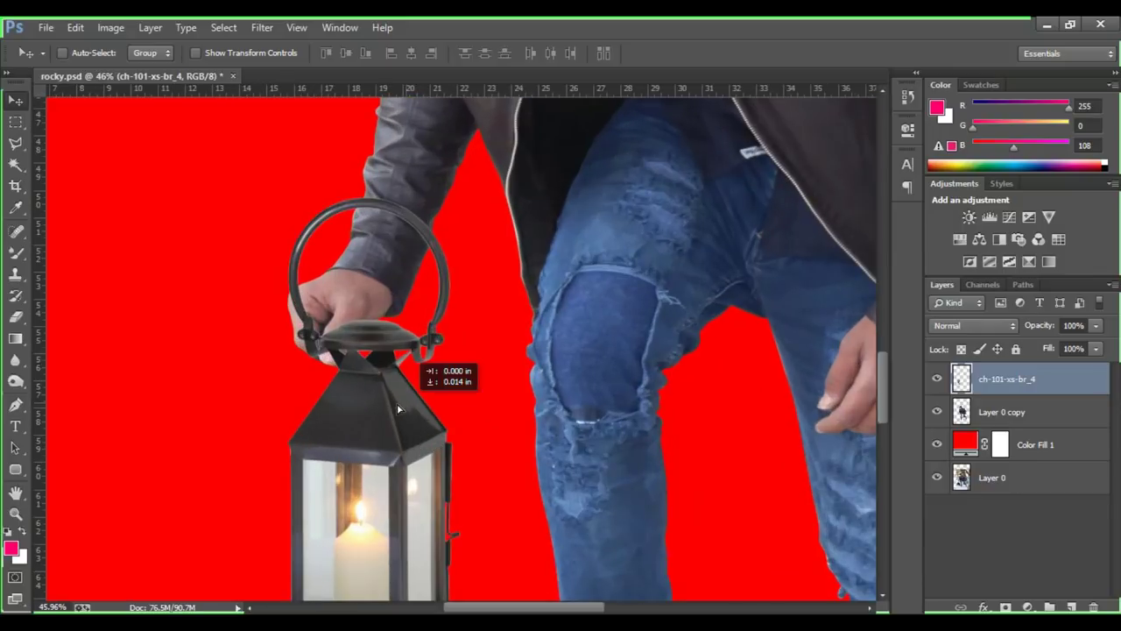
{"action": "left_click_drag", "start_coordinate": [397, 409], "coordinate": [362, 410]}
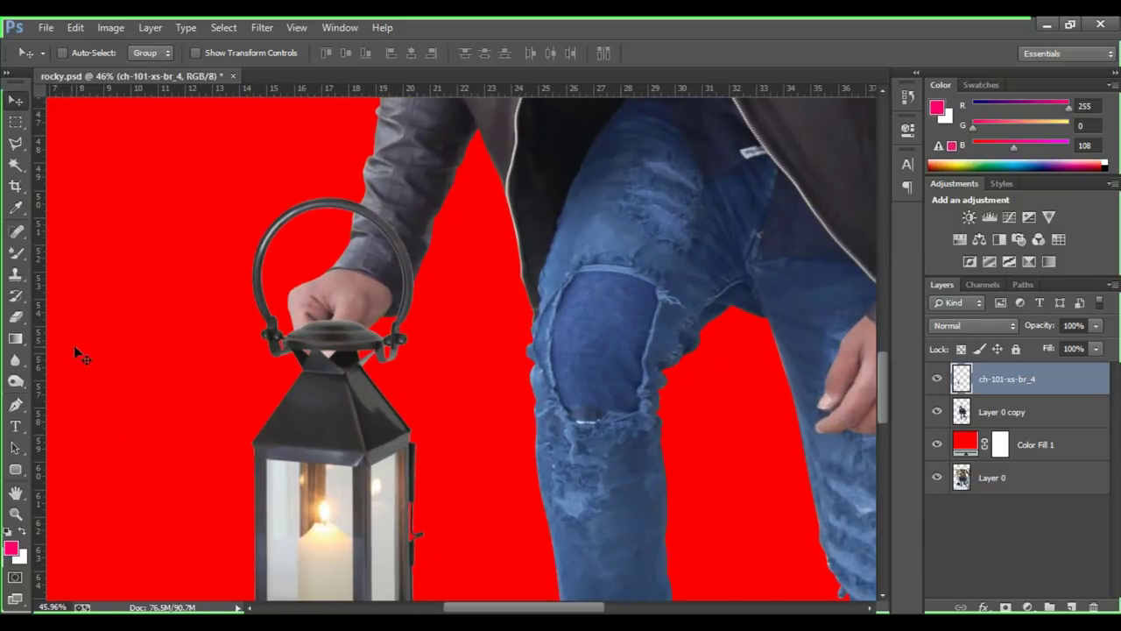
Trace the lantern handle with the Pen tool and turn the path into a selection.
{"action": "left_click", "coordinate": [16, 405]}
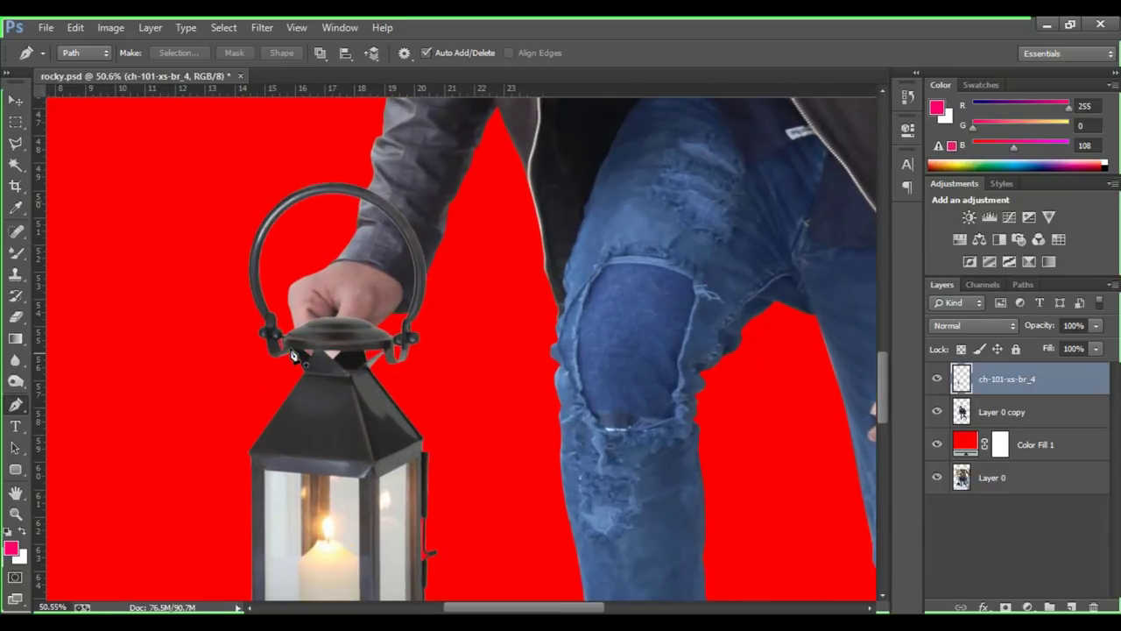
{"action": "scroll", "coordinate": [294, 362], "scroll_direction": "up", "scroll_amount": 3}
{"action": "scroll", "coordinate": [293, 362], "scroll_direction": "up", "scroll_amount": 2}
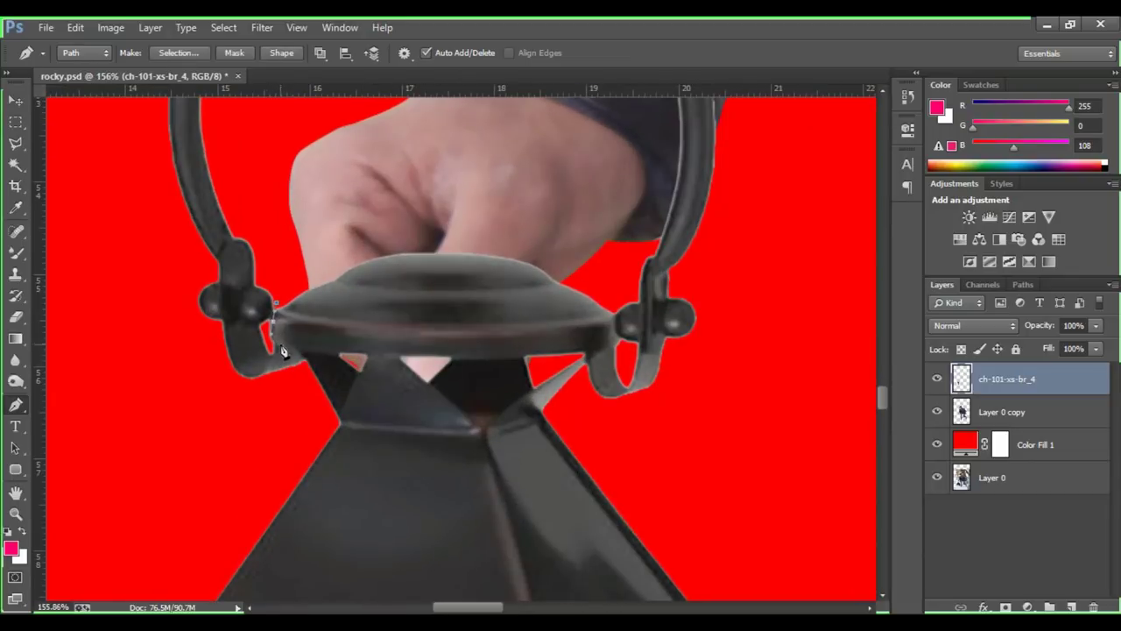
{"action": "scroll", "coordinate": [283, 351], "scroll_direction": "down", "scroll_amount": 4}
{"action": "scroll", "coordinate": [366, 375], "scroll_direction": "up", "scroll_amount": 4}
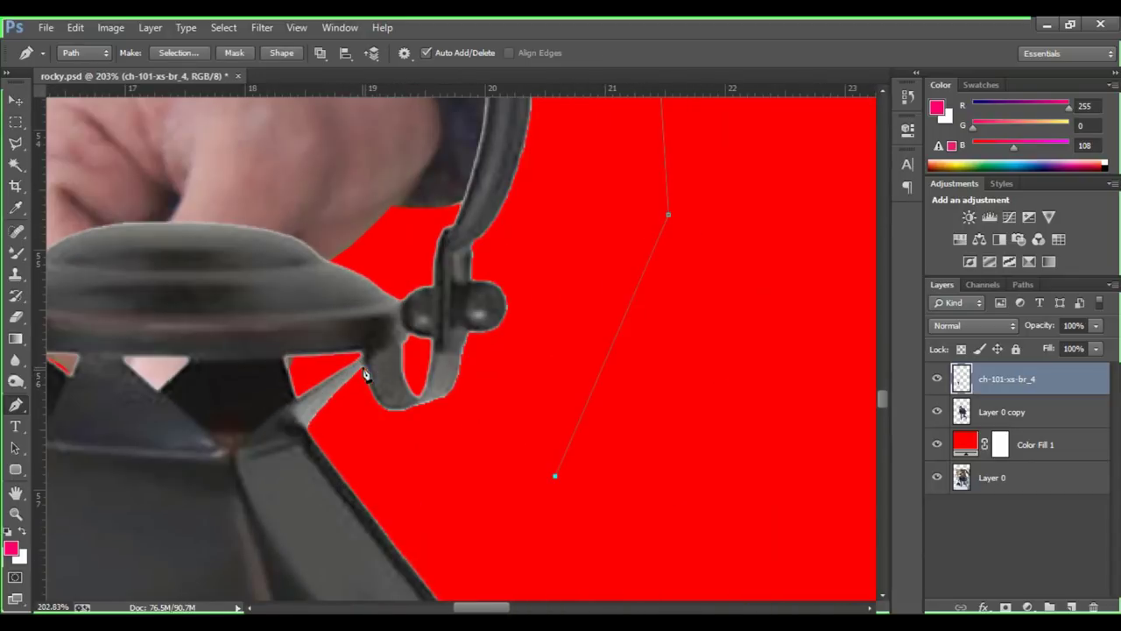
{"action": "scroll", "coordinate": [412, 333], "scroll_direction": "up", "scroll_amount": 1}
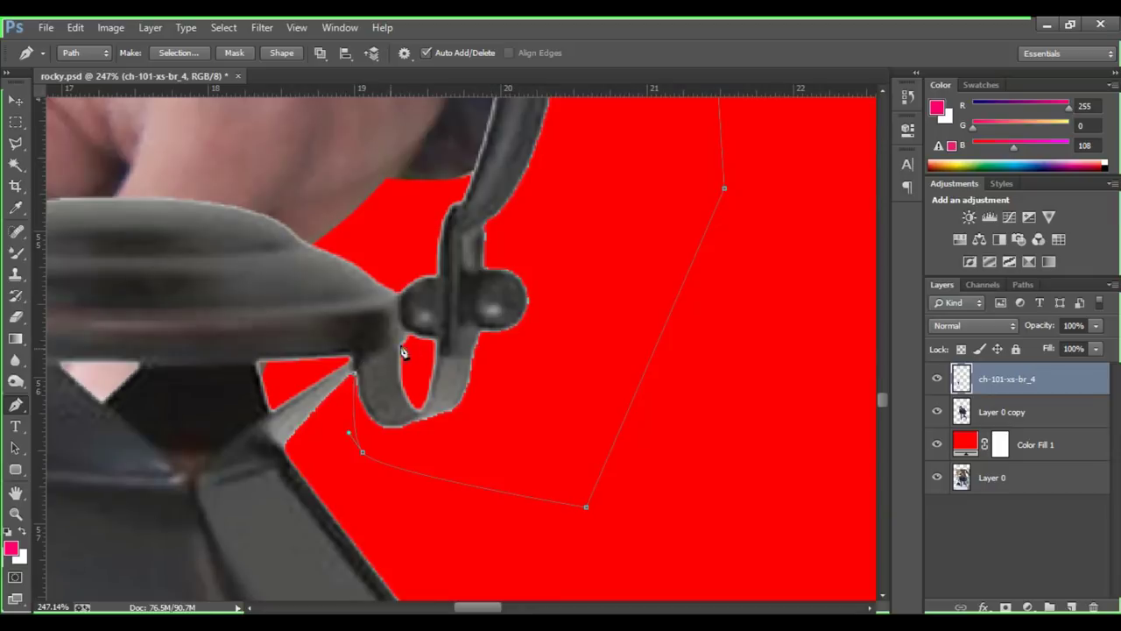
{"action": "scroll", "coordinate": [438, 254], "scroll_direction": "down", "scroll_amount": 3}
{"action": "right_click", "coordinate": [354, 332]}
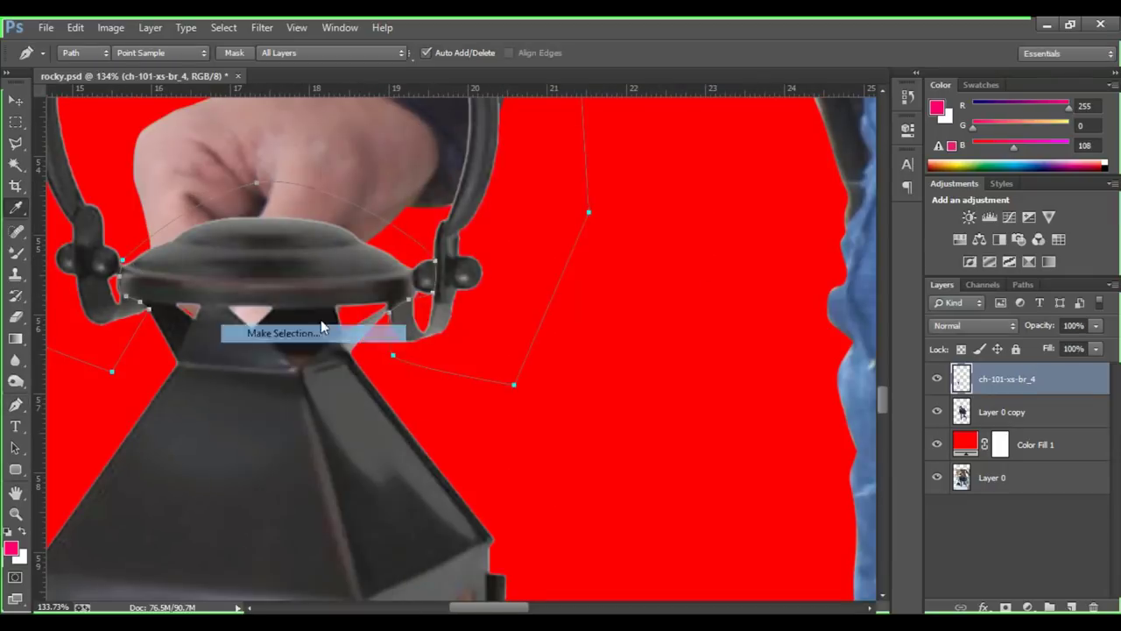
{"action": "left_click", "coordinate": [320, 320]}
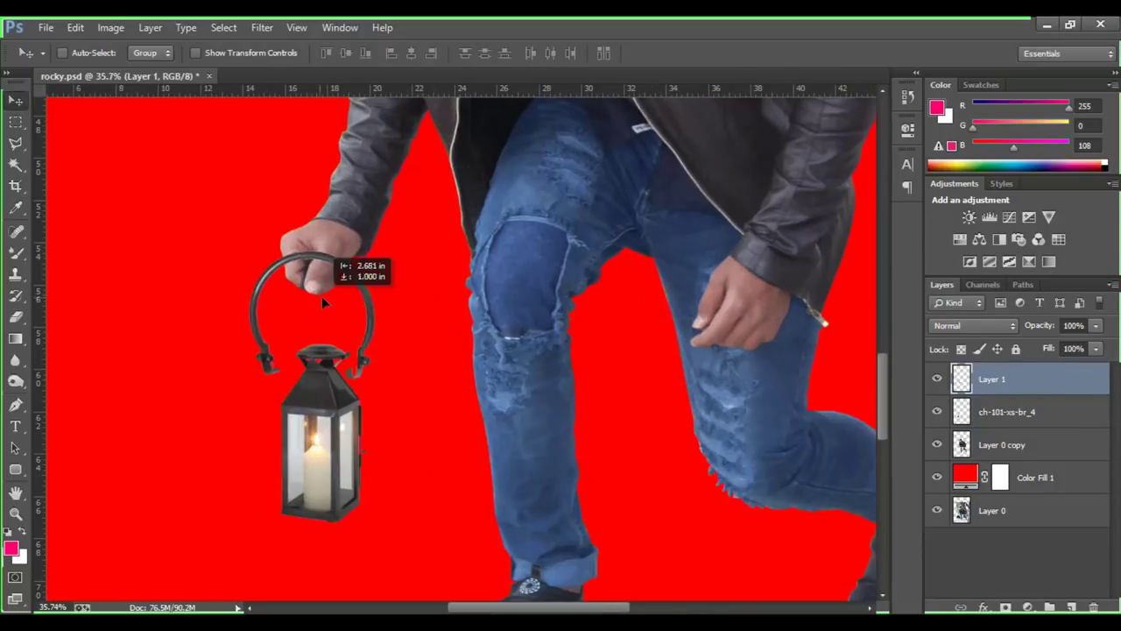
Transform the copied handle on Layer 1, tilting and positioning it around the fingers.
{"action": "left_click_drag", "start_coordinate": [344, 260], "coordinate": [354, 328]}
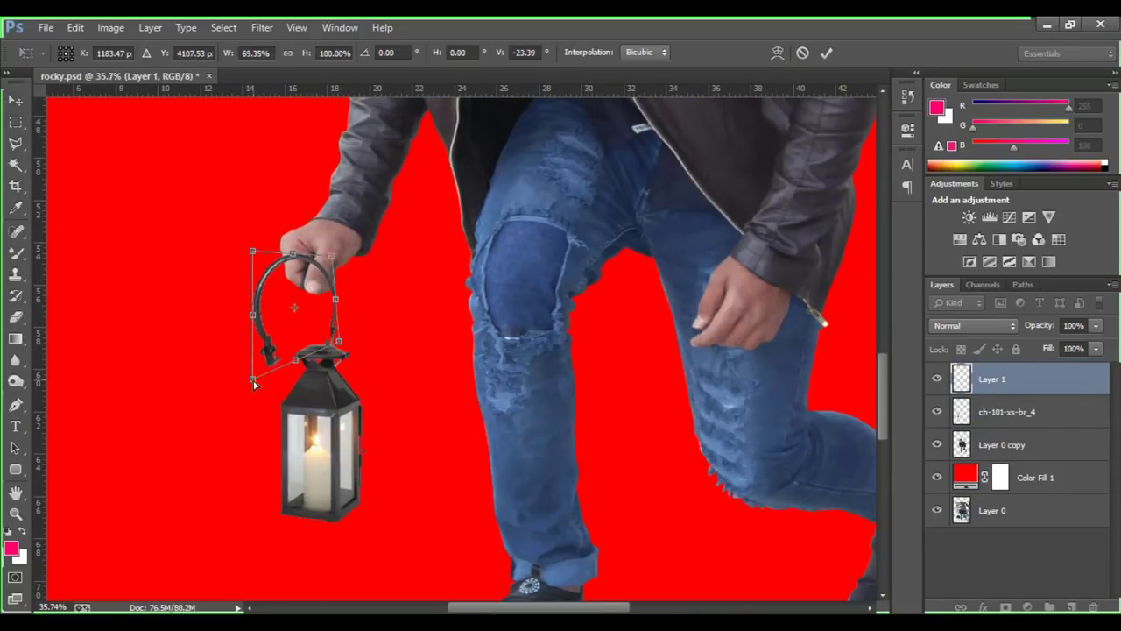
{"action": "scroll", "coordinate": [350, 324], "scroll_direction": "up", "scroll_amount": 2}
{"action": "scroll", "coordinate": [341, 314], "scroll_direction": "up", "scroll_amount": 2}
{"action": "key", "text": "Return"}
{"action": "scroll", "coordinate": [341, 313], "scroll_direction": "down", "scroll_amount": 2}
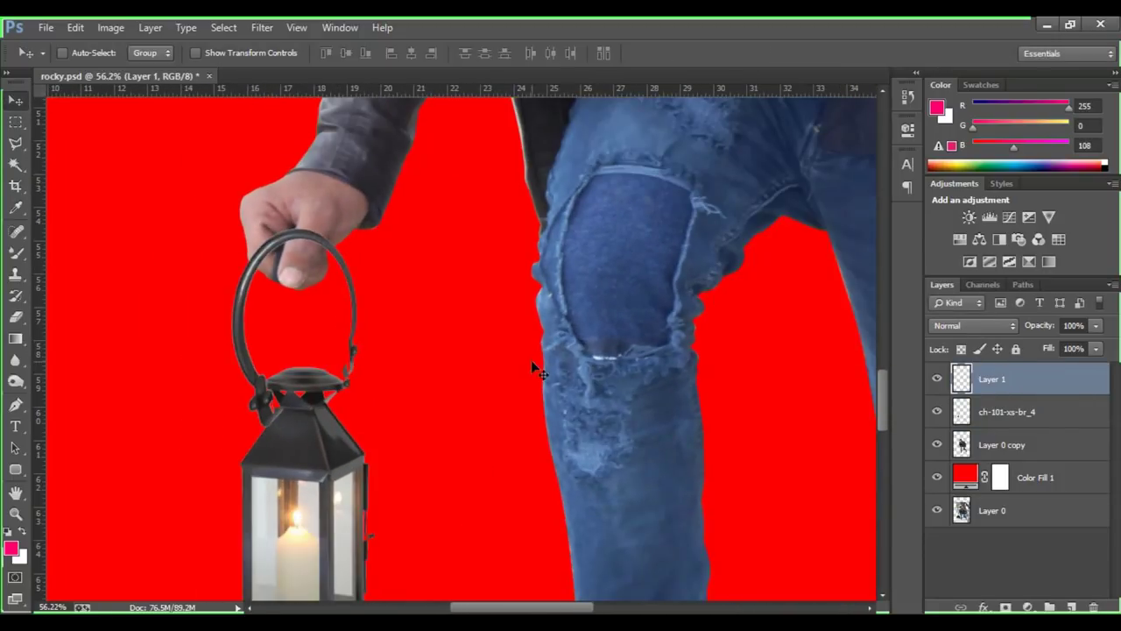
{"action": "key", "text": "ctrl+t"}
{"action": "key", "text": "Return"}
{"action": "left_click_drag", "start_coordinate": [328, 248], "coordinate": [350, 256]}
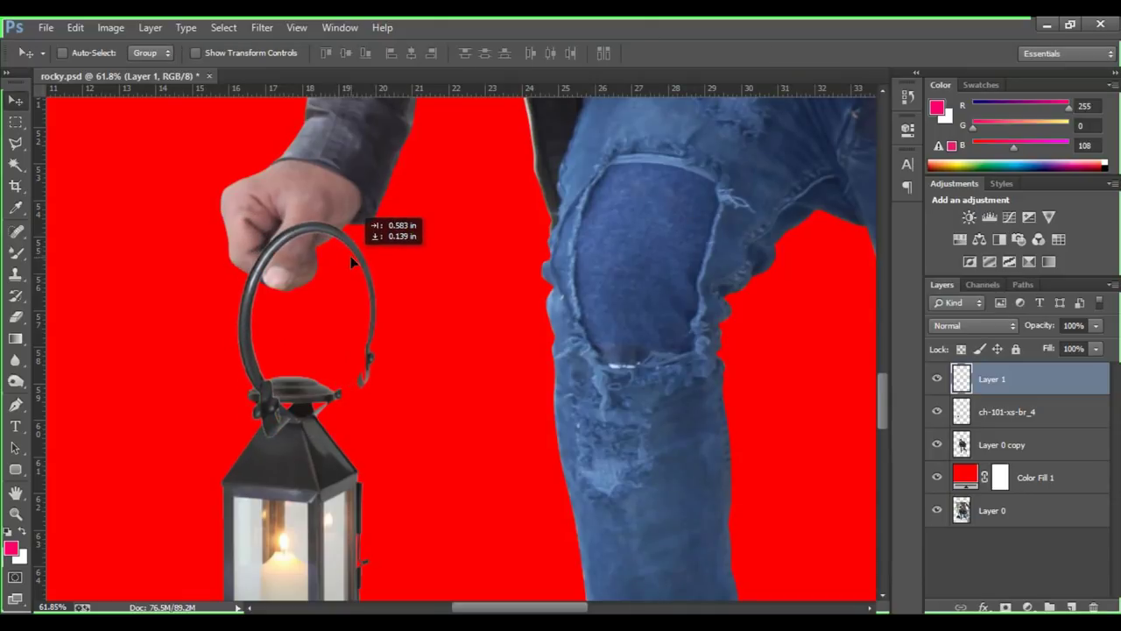
Warp the handle so it loops naturally from the fingers down to the lantern cap.
{"action": "key", "text": "ctrl+t"}
{"action": "right_click", "coordinate": [398, 302]}
{"action": "left_click", "coordinate": [280, 350]}
{"action": "left_click_drag", "start_coordinate": [381, 430], "coordinate": [394, 417]}
{"action": "scroll", "coordinate": [363, 294], "scroll_direction": "up", "scroll_amount": 3}
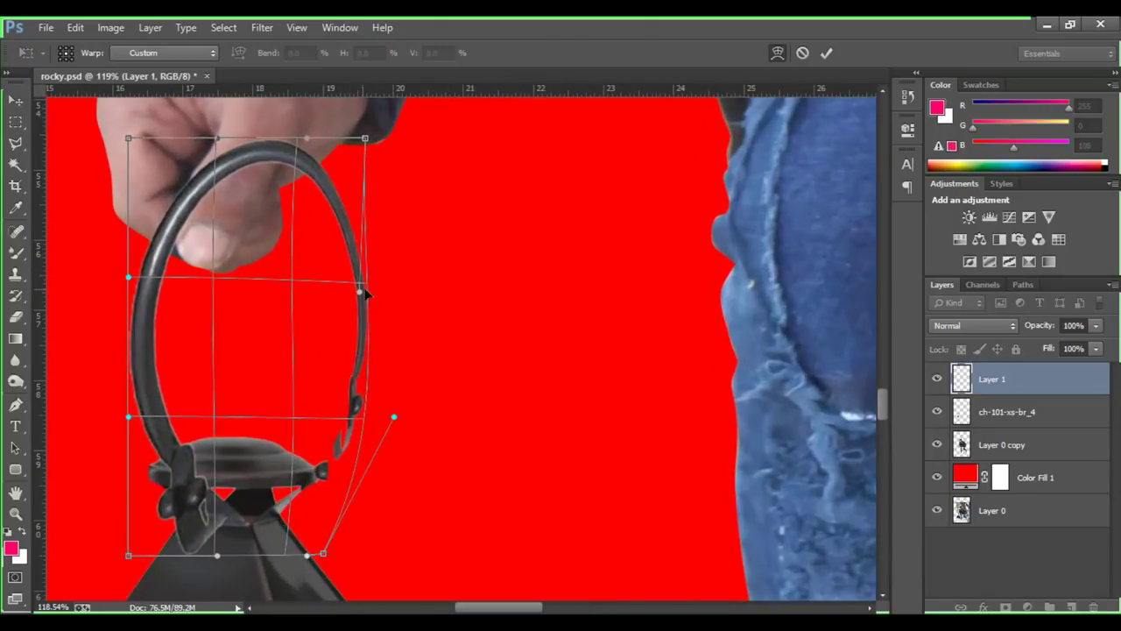
{"action": "mouse_move", "coordinate": [367, 294]}
{"action": "left_mouse_down"}
{"action": "mouse_move", "coordinate": [275, 187]}
{"action": "mouse_move", "coordinate": [167, 333]}
{"action": "mouse_move", "coordinate": [388, 421]}
{"action": "left_mouse_up"}
{"action": "key", "text": "Return"}
Add a layer mask to the handle layer, ready for brush painting.
{"action": "scroll", "coordinate": [341, 526], "scroll_direction": "down", "scroll_amount": 3}
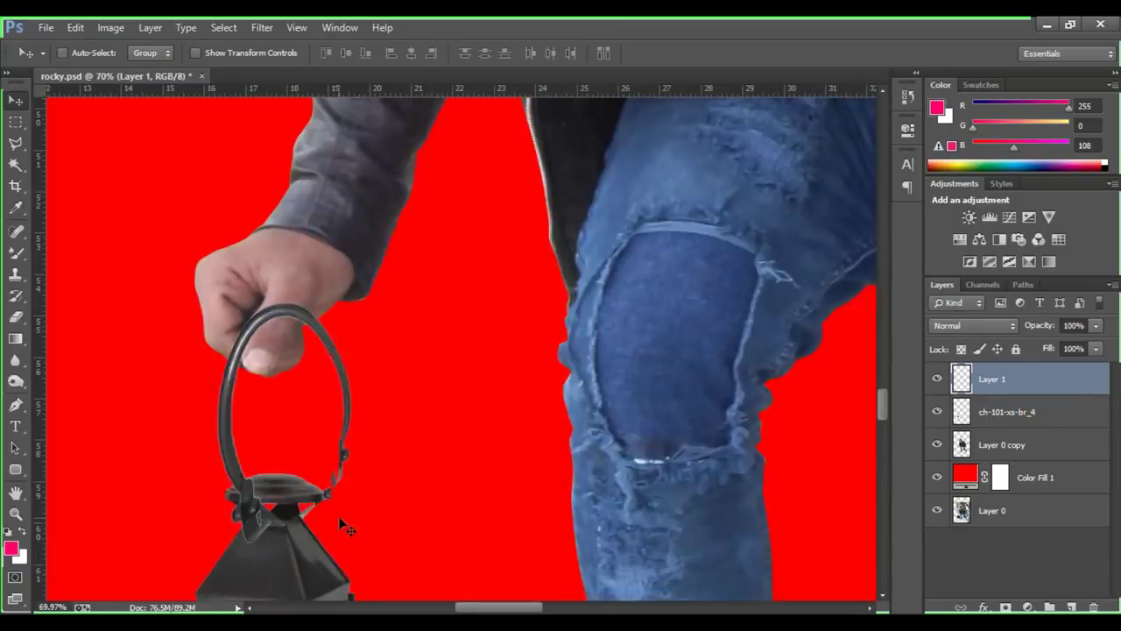
{"action": "left_click", "coordinate": [1005, 607]}
{"action": "key", "text": "b"}
{"action": "scroll", "coordinate": [325, 376], "scroll_direction": "up", "scroll_amount": 2}
Shrink the mask brush, first to 43 px and then to 19 px.
{"action": "right_click", "coordinate": [317, 404]}
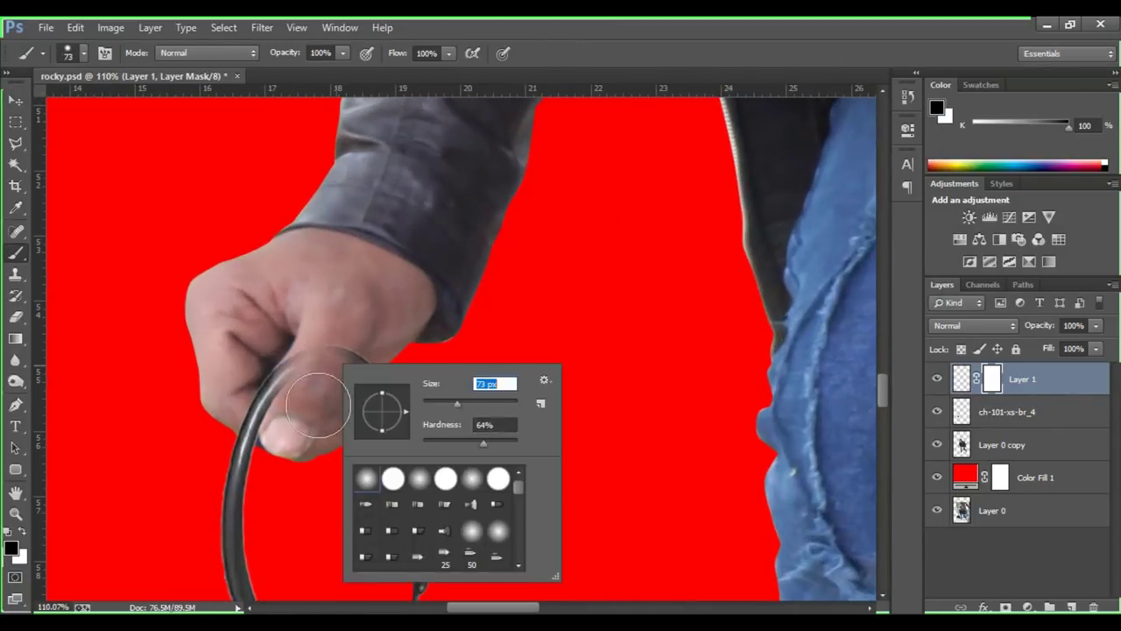
{"action": "key", "text": "Escape"}
{"action": "scroll", "coordinate": [320, 371], "scroll_direction": "up", "scroll_amount": 3}
{"action": "right_click", "coordinate": [263, 436]}
{"action": "key", "text": "x"}
{"action": "left_click_drag", "start_coordinate": [460, 407], "coordinate": [430, 409]}
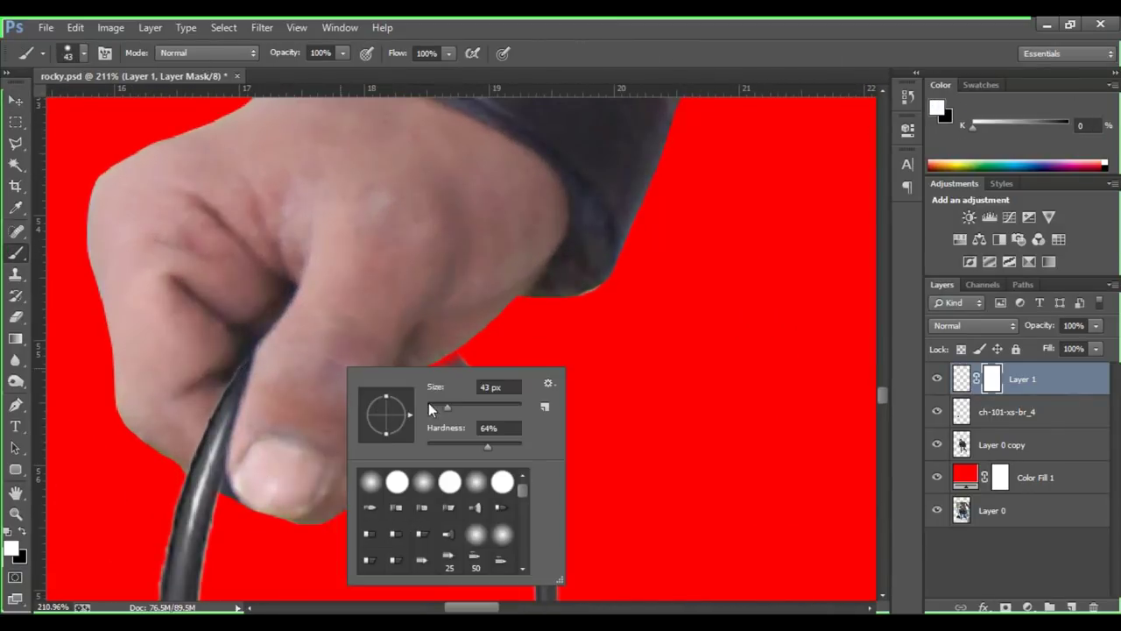
{"action": "key", "text": "Escape"}
{"action": "scroll", "coordinate": [475, 358], "scroll_direction": "up", "scroll_amount": 2}
{"action": "right_click", "coordinate": [403, 303]}
{"action": "type", "text": "19"}
{"action": "key", "text": "Return"}
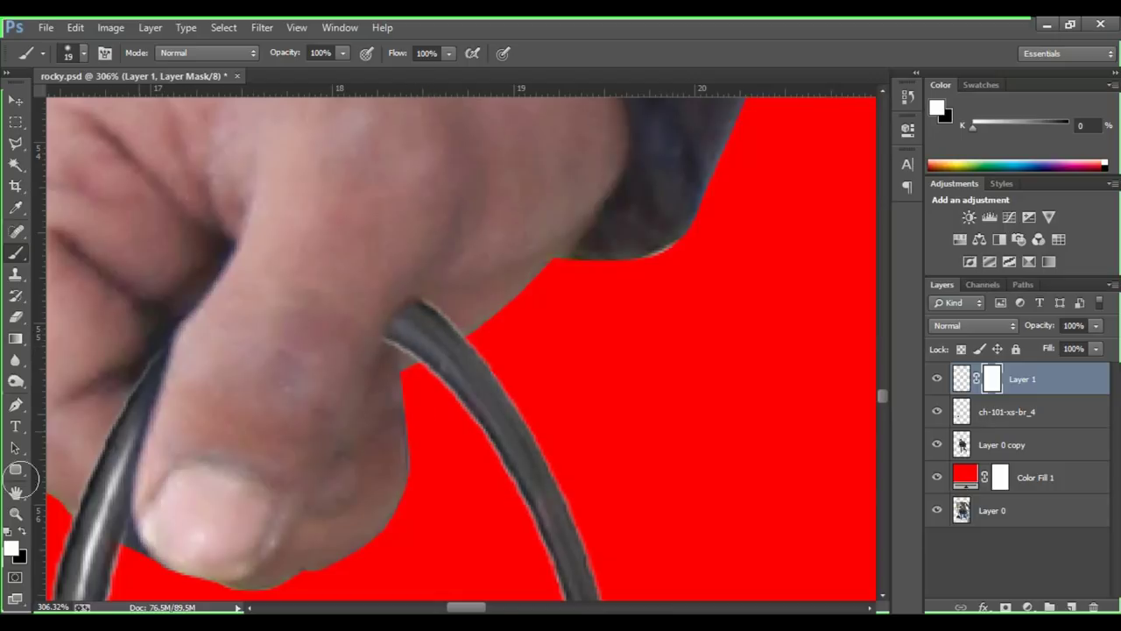
Nudge the lantern under the hand, then target Layer 1's mask with black/white brush colours.
{"action": "left_click_drag", "start_coordinate": [491, 417], "coordinate": [512, 422]}
{"action": "left_click", "coordinate": [992, 379]}
{"action": "key", "text": "d"}
{"action": "key", "text": "b"}
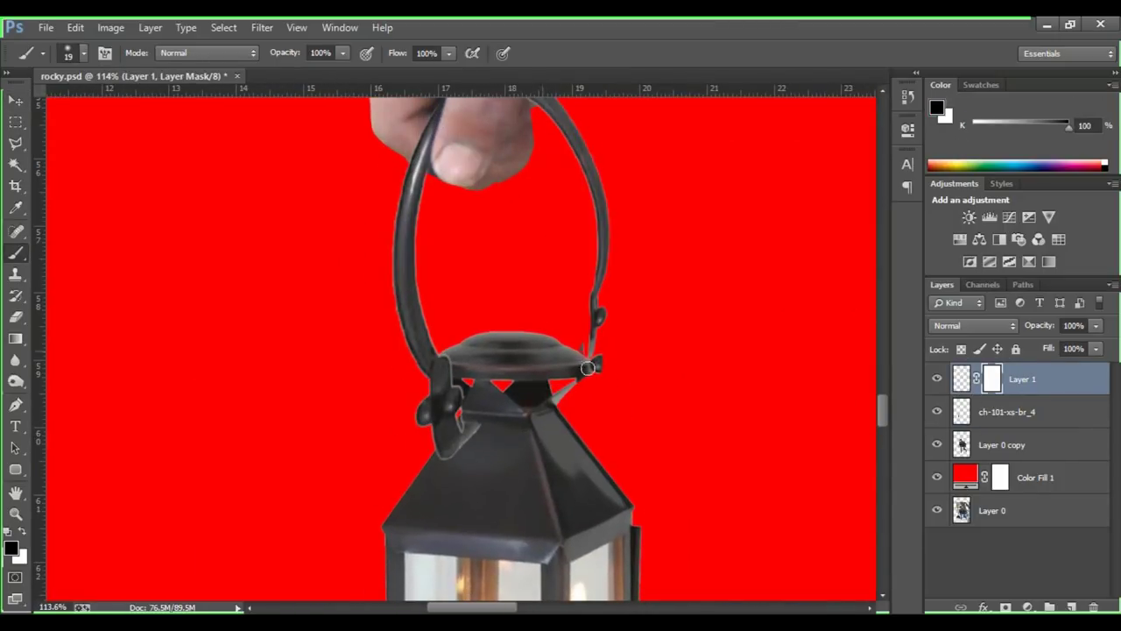
{"action": "scroll", "coordinate": [588, 368], "scroll_direction": "up", "scroll_amount": 3}
{"action": "scroll", "coordinate": [508, 333], "scroll_direction": "up", "scroll_amount": 1}
{"action": "scroll", "coordinate": [593, 350], "scroll_direction": "up", "scroll_amount": 1}
{"action": "key", "text": "x"}
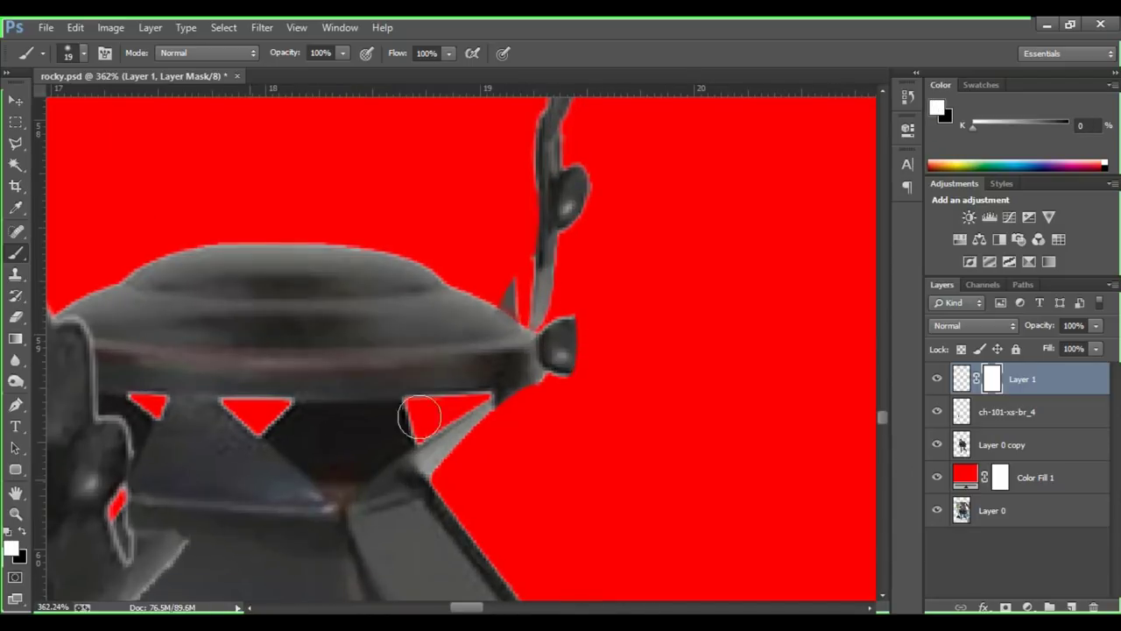
{"action": "scroll", "coordinate": [420, 418], "scroll_direction": "down", "scroll_amount": 3}
{"action": "scroll", "coordinate": [419, 419], "scroll_direction": "down", "scroll_amount": 2}
Puppet Warp the lantern handle, rotating its pin to bend it under the hand.
{"action": "key", "text": "v"}
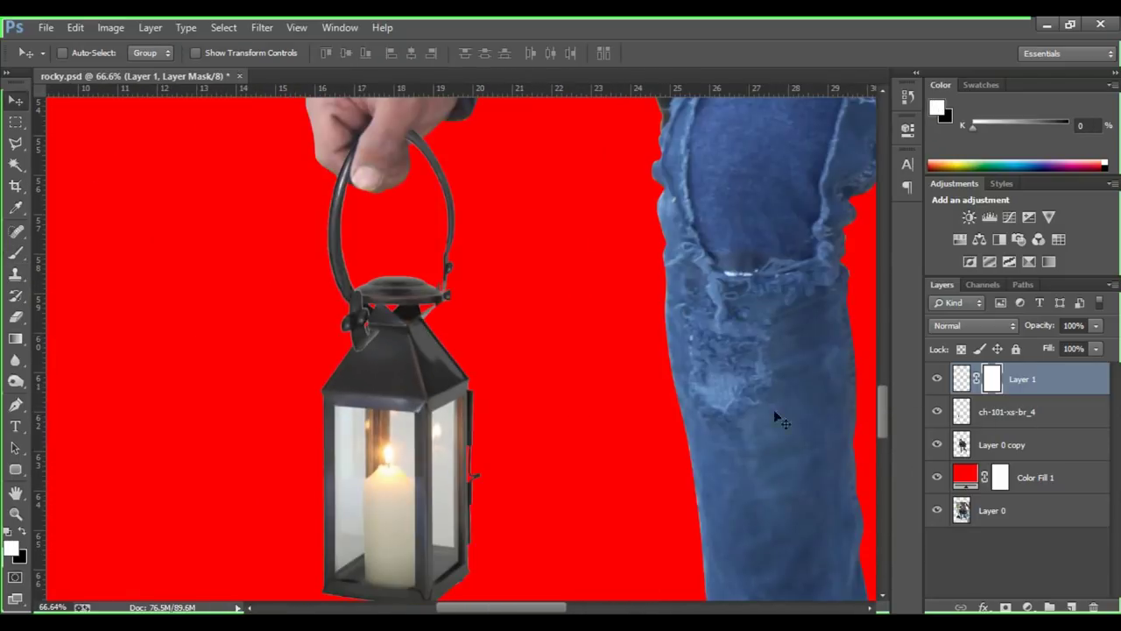
{"action": "left_click", "coordinate": [75, 27]}
{"action": "left_click", "coordinate": [141, 337]}
{"action": "scroll", "coordinate": [360, 297], "scroll_direction": "up", "scroll_amount": 1}
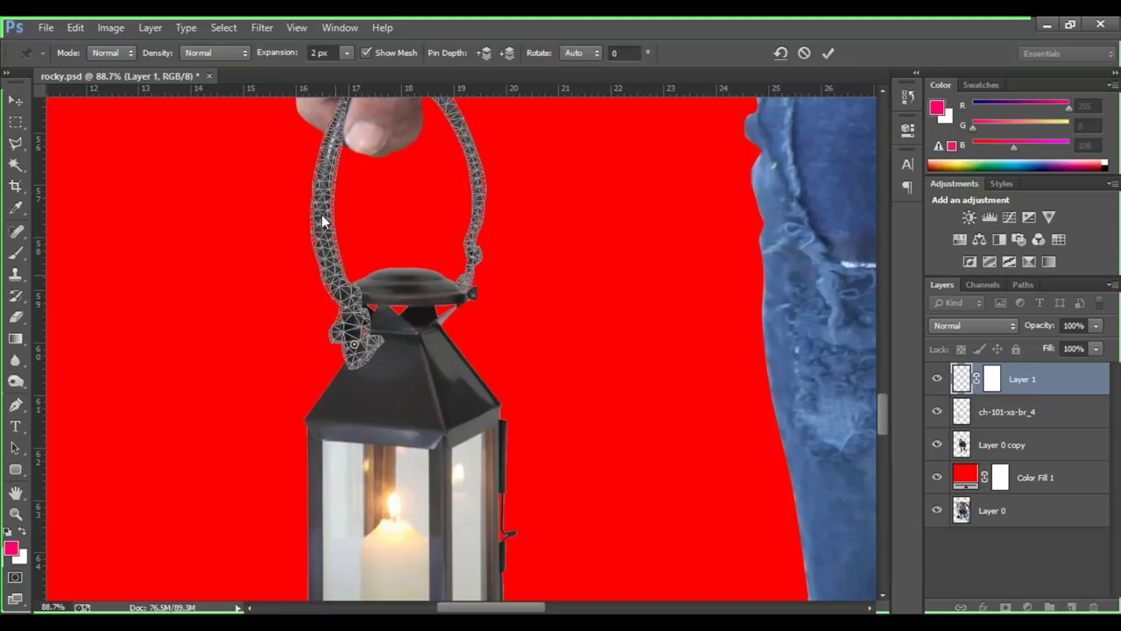
{"action": "left_click_drag", "start_coordinate": [342, 125], "coordinate": [305, 219]}
{"action": "scroll", "coordinate": [334, 466], "scroll_direction": "up", "scroll_amount": 1}
{"action": "scroll", "coordinate": [334, 466], "scroll_direction": "up", "scroll_amount": 2}
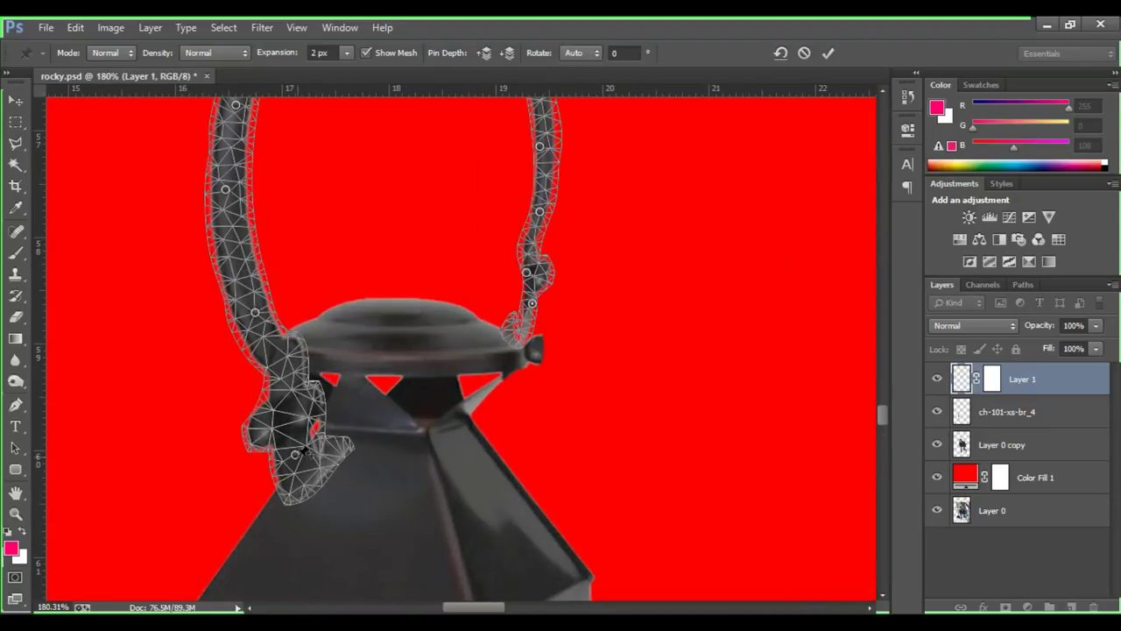
{"action": "mouse_move", "coordinate": [280, 337]}
{"action": "left_mouse_down"}
{"action": "mouse_move", "coordinate": [267, 320]}
{"action": "mouse_move", "coordinate": [368, 411]}
{"action": "left_mouse_up"}
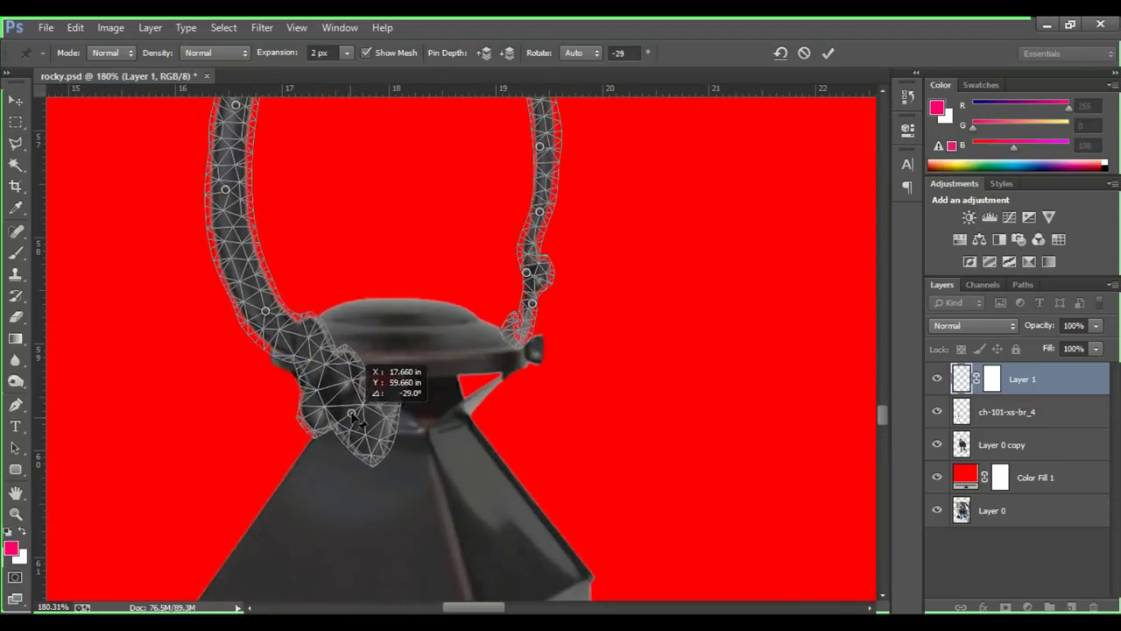
{"action": "left_click", "coordinate": [827, 52]}
Touch up the lantern layer's mask with a white brush, adjusting brush size settings.
{"action": "scroll", "coordinate": [439, 371], "scroll_direction": "down", "scroll_amount": 2}
{"action": "left_click", "coordinate": [991, 378]}
{"action": "key", "text": "b"}
{"action": "scroll", "coordinate": [439, 372], "scroll_direction": "up", "scroll_amount": 3}
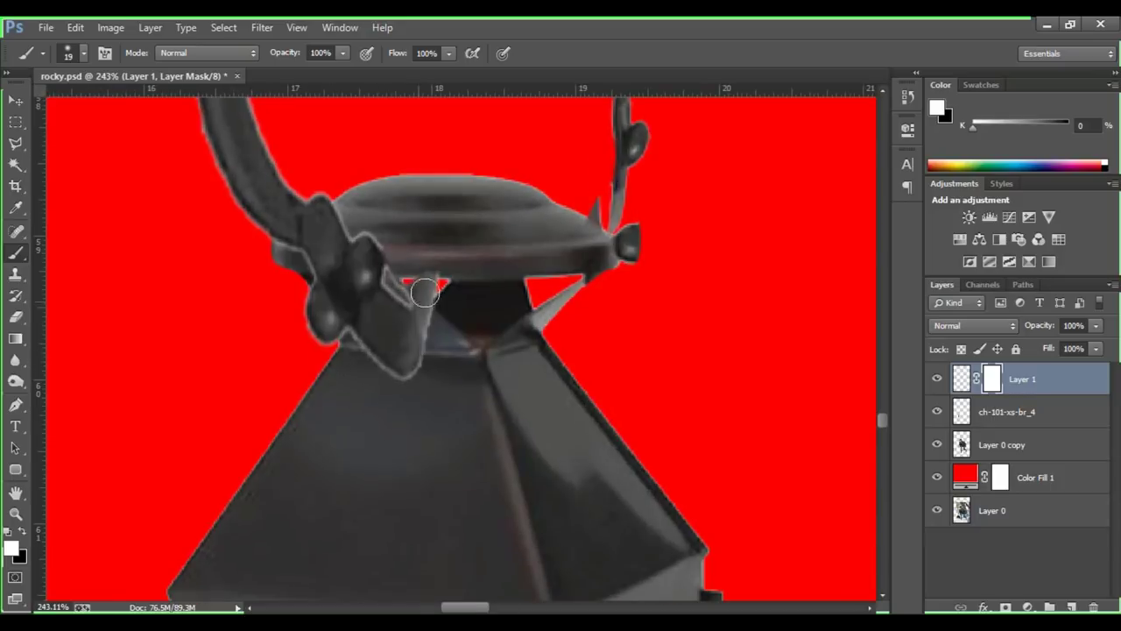
{"action": "left_click", "coordinate": [23, 532]}
{"action": "scroll", "coordinate": [426, 283], "scroll_direction": "up", "scroll_amount": 2}
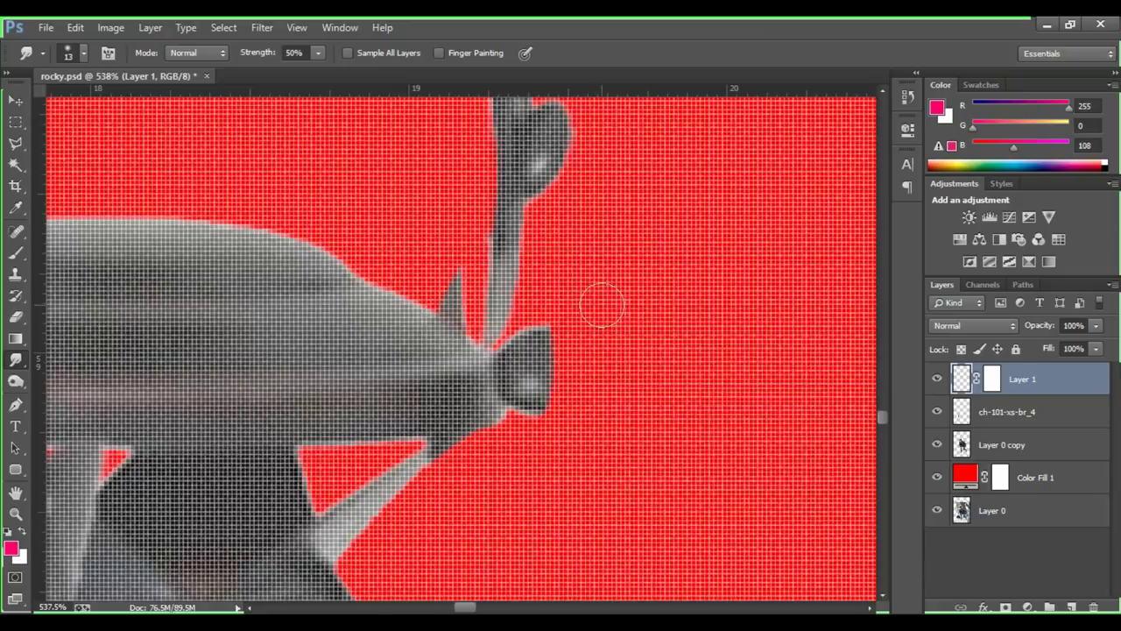
{"action": "right_click", "coordinate": [602, 301]}
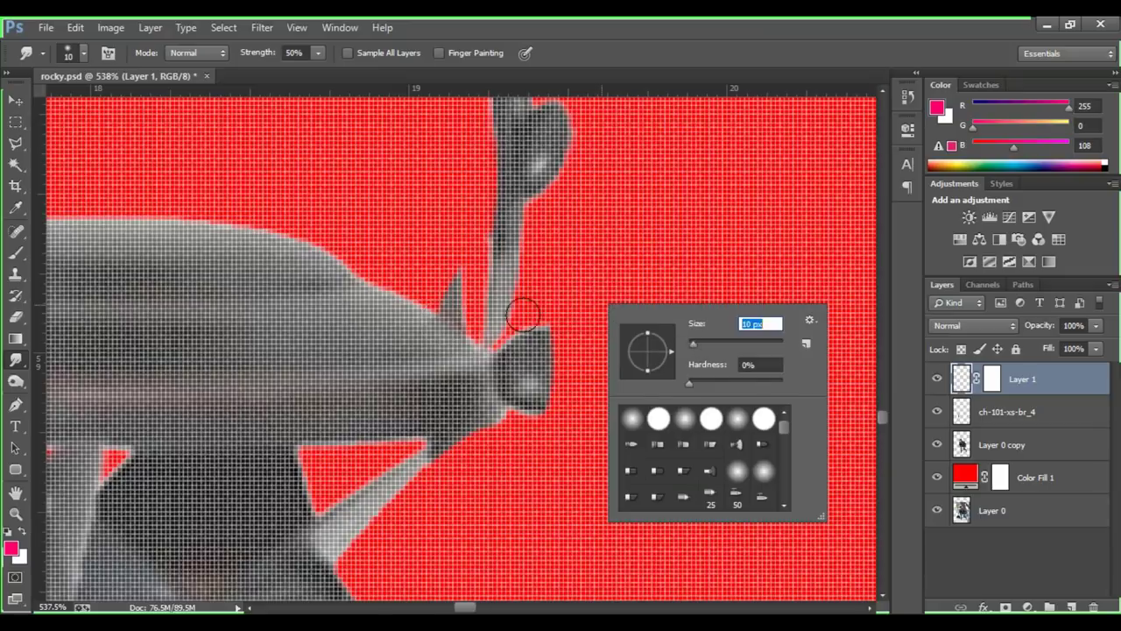
{"action": "key", "text": "Escape"}
{"action": "scroll", "coordinate": [458, 356], "scroll_direction": "down", "scroll_amount": 2}
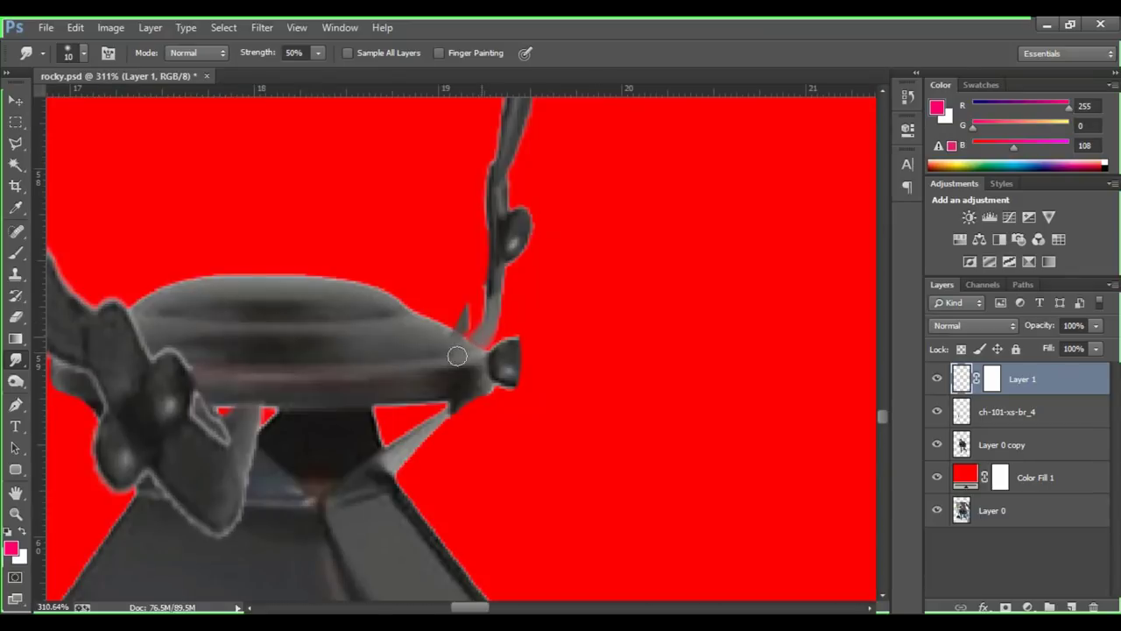
{"action": "right_click", "coordinate": [469, 302]}
{"action": "key", "text": "Escape"}
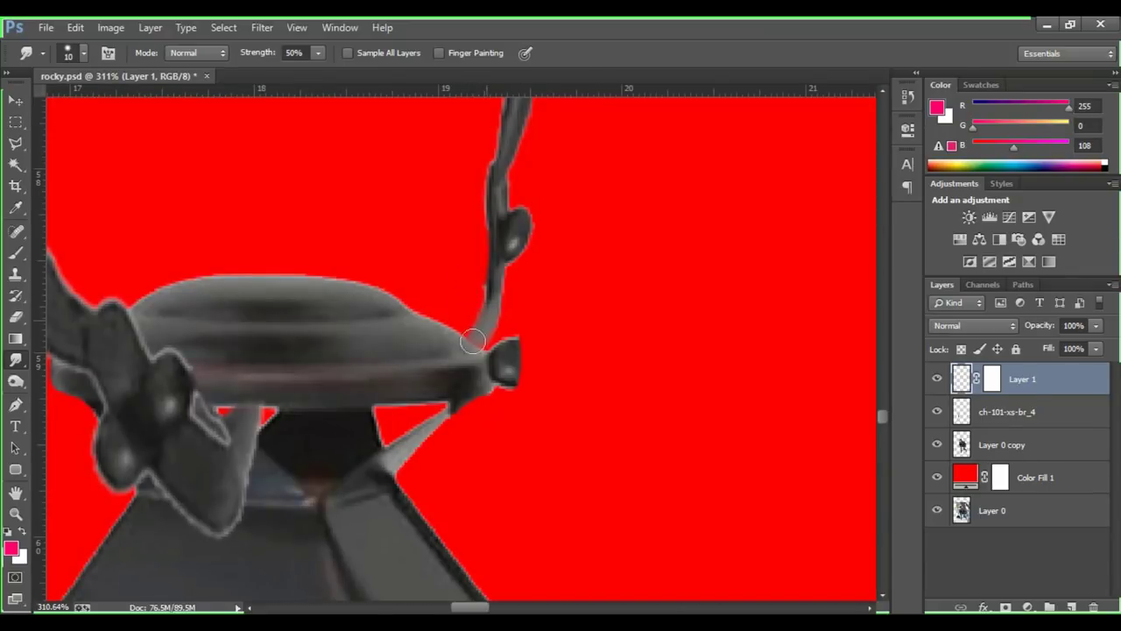
{"action": "scroll", "coordinate": [487, 338], "scroll_direction": "down", "scroll_amount": 3}
{"action": "scroll", "coordinate": [487, 338], "scroll_direction": "up", "scroll_amount": 1}
{"action": "right_click", "coordinate": [466, 403]}
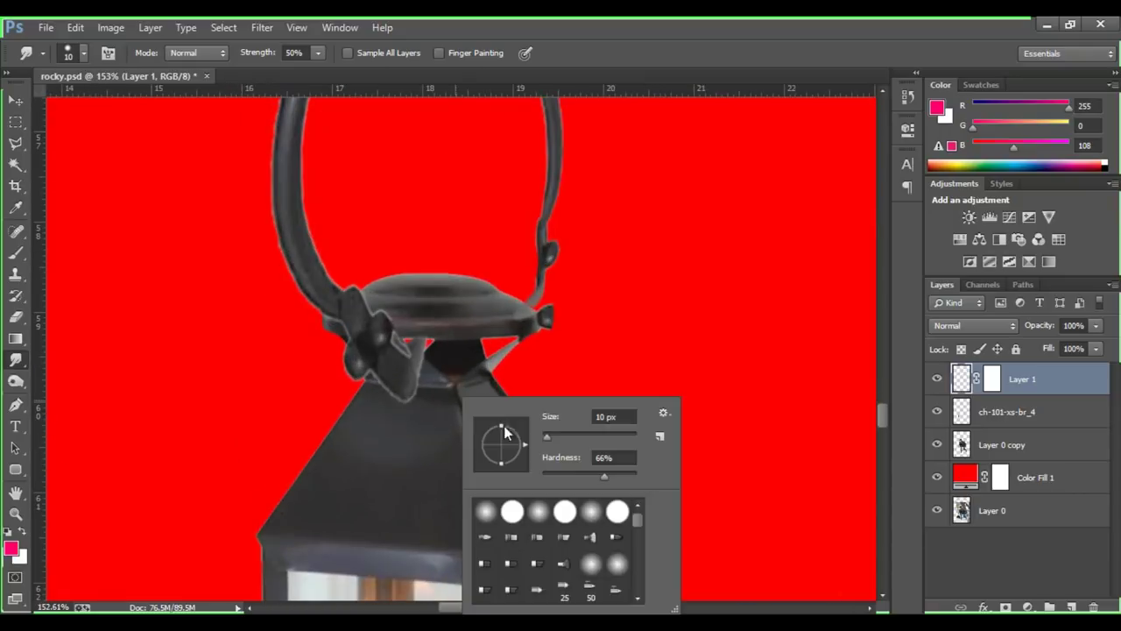
{"action": "key", "text": "Escape"}
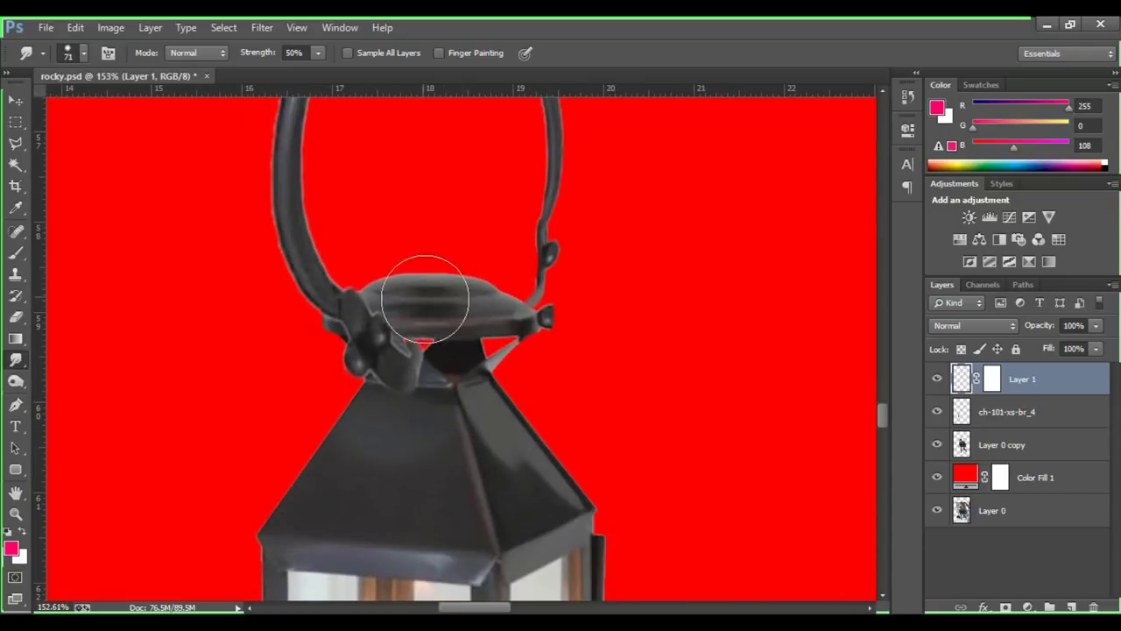
{"action": "scroll", "coordinate": [441, 313], "scroll_direction": "down", "scroll_amount": 3}
Merge the lantern and handle layers into a single Layer 1.
{"action": "key", "text": "v"}
{"action": "left_click", "coordinate": [1007, 412], "text": "shift"}
{"action": "key", "text": "ctrl+e"}
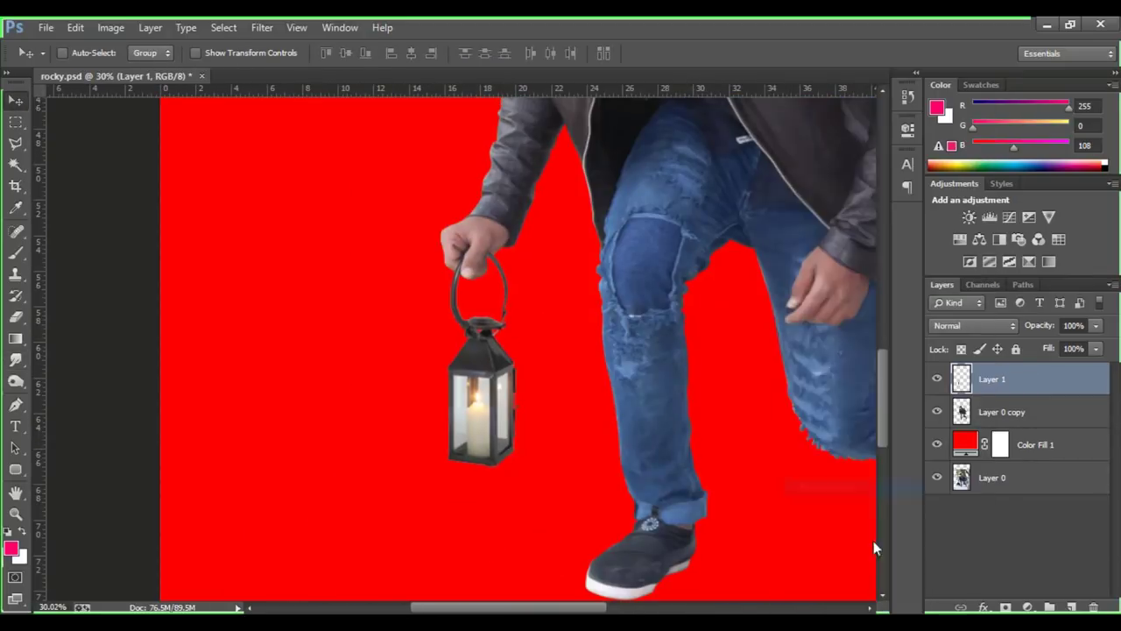
{"action": "scroll", "coordinate": [529, 396], "scroll_direction": "down", "scroll_amount": 2}
{"action": "scroll", "coordinate": [173, 375], "scroll_direction": "down", "scroll_amount": 1}
Start a Puppet Warp on the man's cut-out layer, then cancel it.
{"action": "key", "text": "alt+bracketleft"}
{"action": "left_click", "coordinate": [76, 27]}
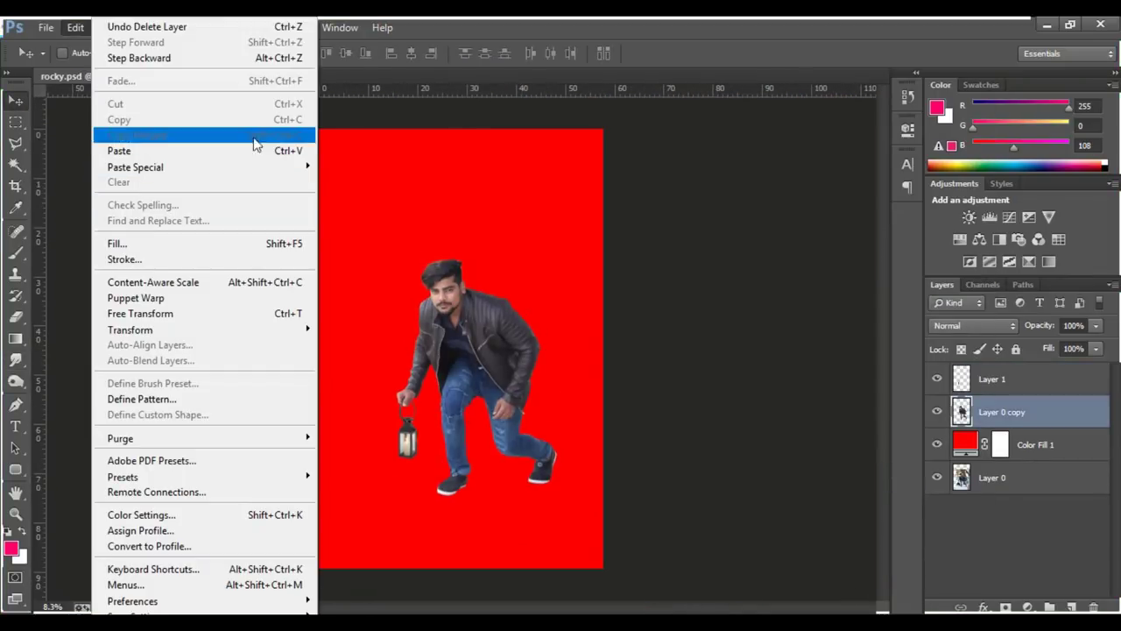
{"action": "left_click", "coordinate": [155, 298]}
{"action": "key", "text": "Escape"}
Merge Layer 1 and Layer 0 copy so the man and lantern share one layer.
{"action": "left_click", "coordinate": [993, 379], "text": "shift"}
{"action": "right_click", "coordinate": [983, 379]}
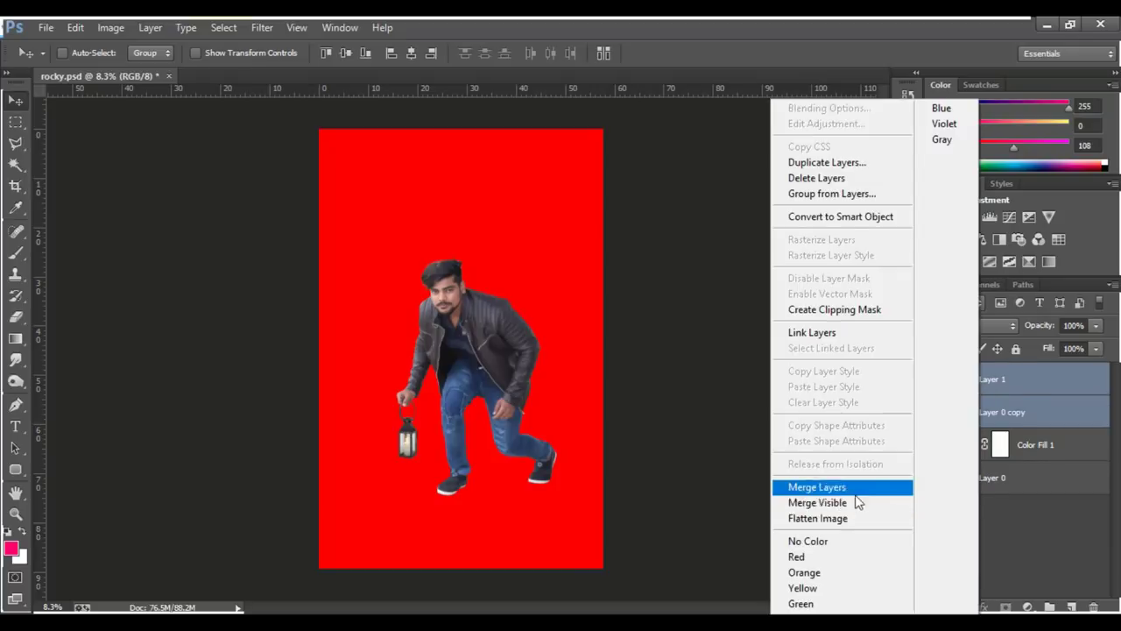
{"action": "left_click", "coordinate": [837, 483]}
Puppet Warp the figure, pinning the jacket and nudging the front shoe and ankle left.
{"action": "left_click", "coordinate": [75, 27]}
{"action": "left_click", "coordinate": [156, 298]}
{"action": "scroll", "coordinate": [553, 415], "scroll_direction": "up", "scroll_amount": 1}
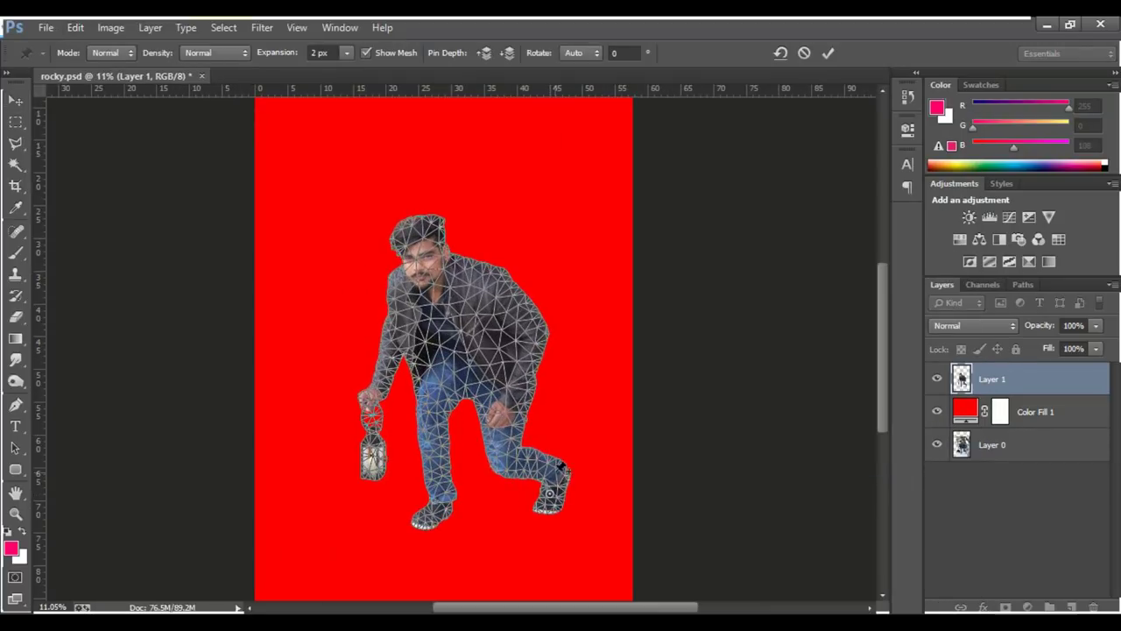
{"action": "left_click", "coordinate": [525, 330]}
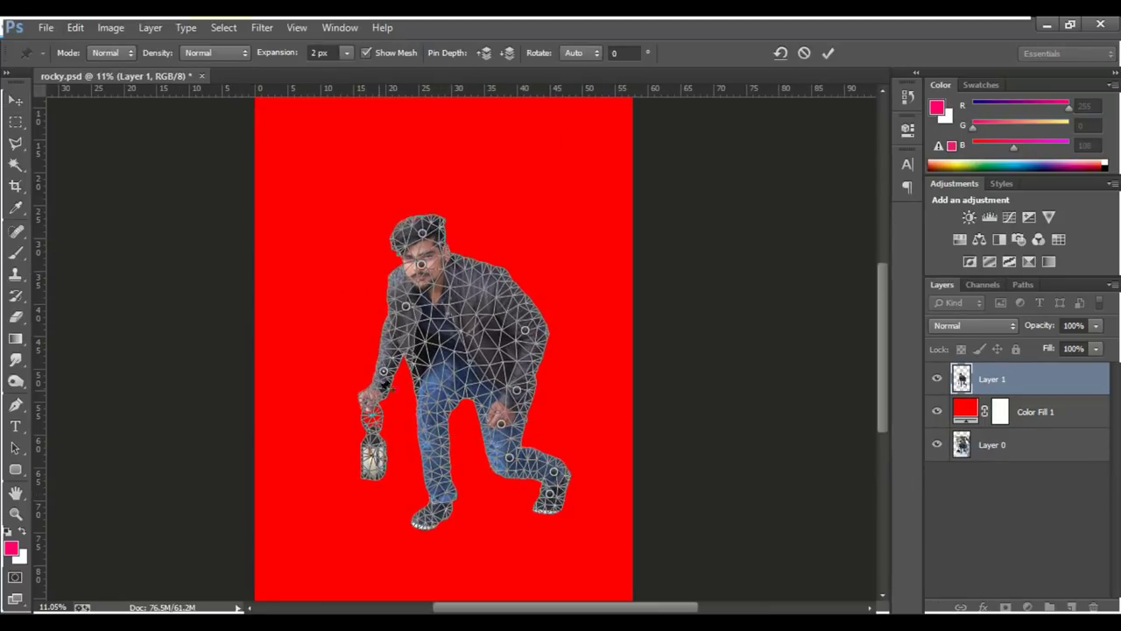
{"action": "scroll", "coordinate": [376, 462], "scroll_direction": "up", "scroll_amount": 1}
{"action": "scroll", "coordinate": [432, 327], "scroll_direction": "up", "scroll_amount": 1}
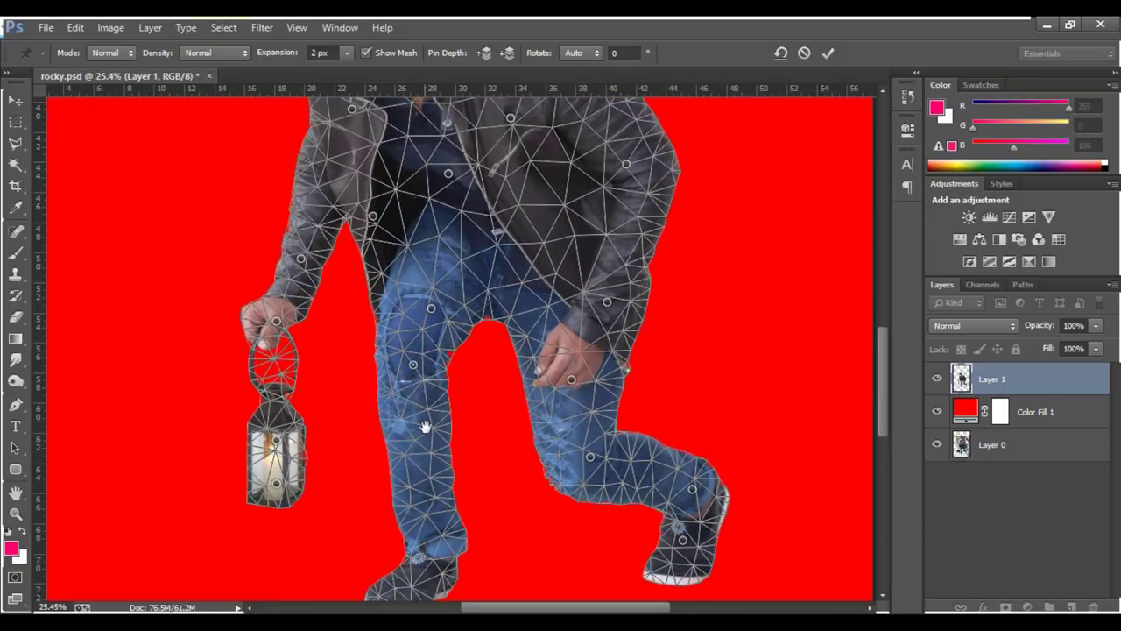
{"action": "scroll", "coordinate": [416, 359], "scroll_direction": "up", "scroll_amount": 1}
{"action": "scroll", "coordinate": [399, 393], "scroll_direction": "up", "scroll_amount": 1}
{"action": "left_click_drag", "start_coordinate": [487, 384], "coordinate": [481, 371]}
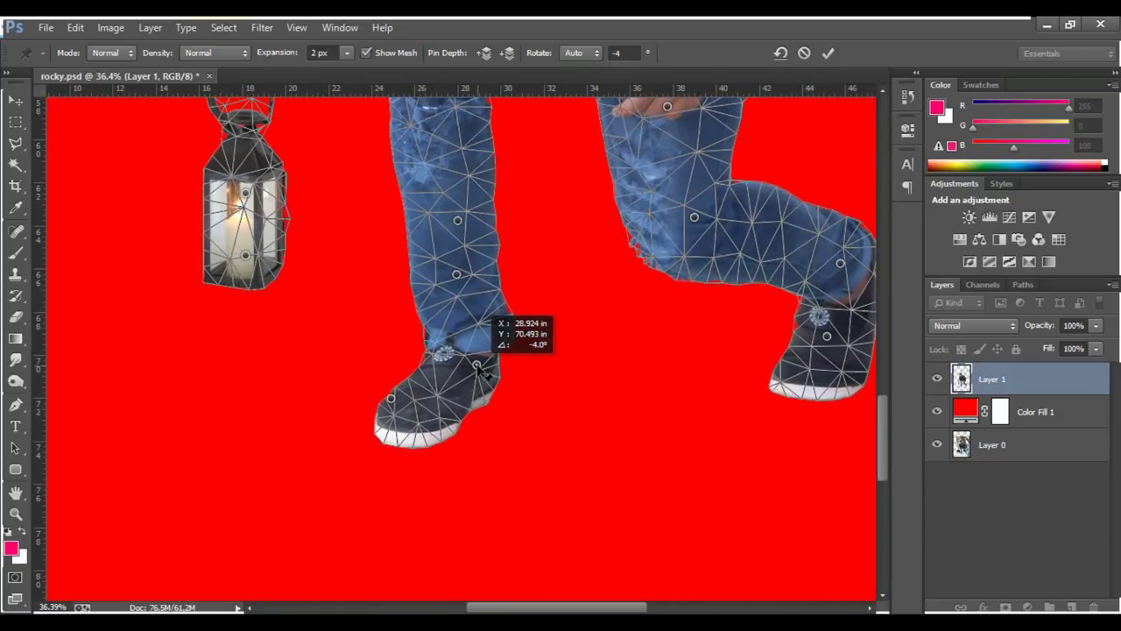
{"action": "left_click_drag", "start_coordinate": [505, 333], "coordinate": [491, 333]}
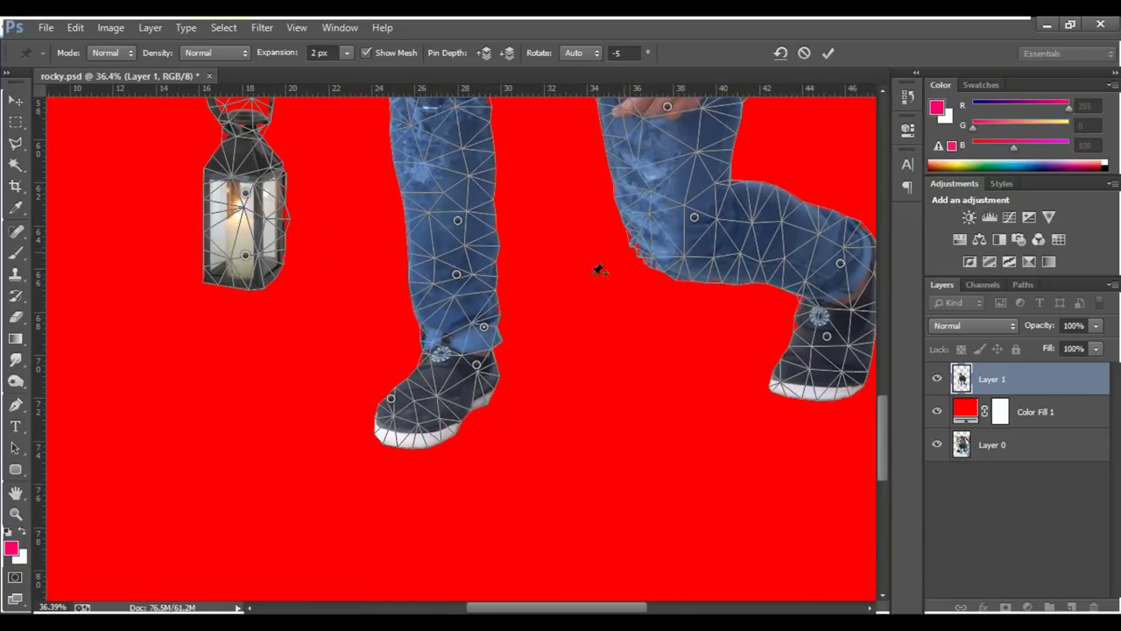
{"action": "left_click", "coordinate": [828, 54]}
{"action": "scroll", "coordinate": [693, 263], "scroll_direction": "down", "scroll_amount": 4}
{"action": "scroll", "coordinate": [575, 288], "scroll_direction": "down", "scroll_amount": 1}
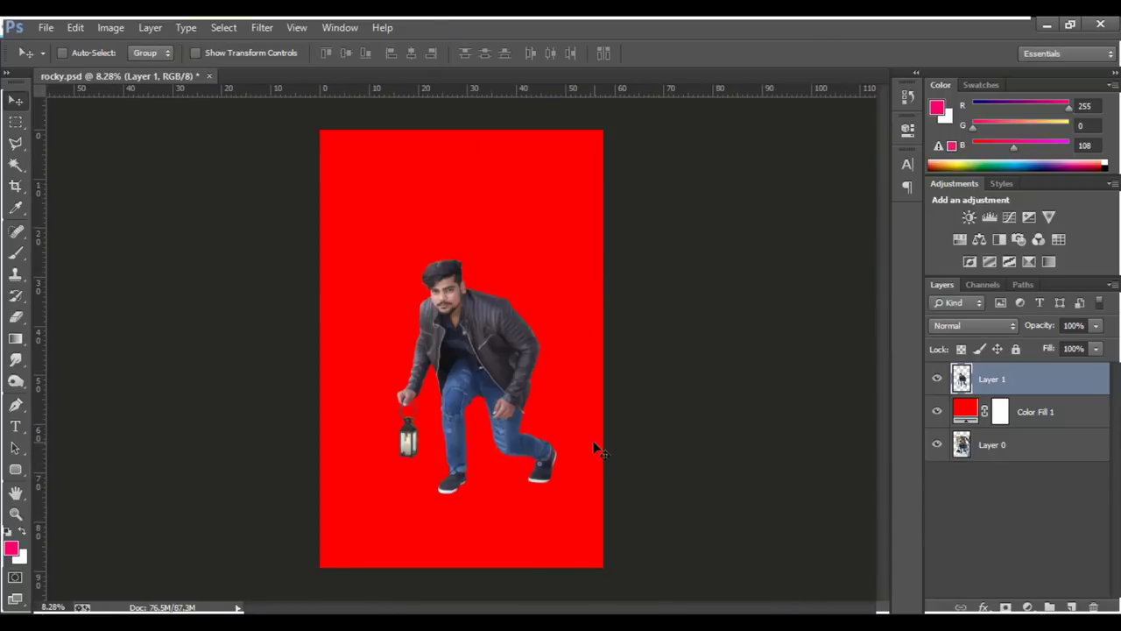
Place the forest cottage image and move it behind the man.
{"action": "key", "text": "Return"}
{"action": "scroll", "coordinate": [482, 394], "scroll_direction": "up", "scroll_amount": 2}
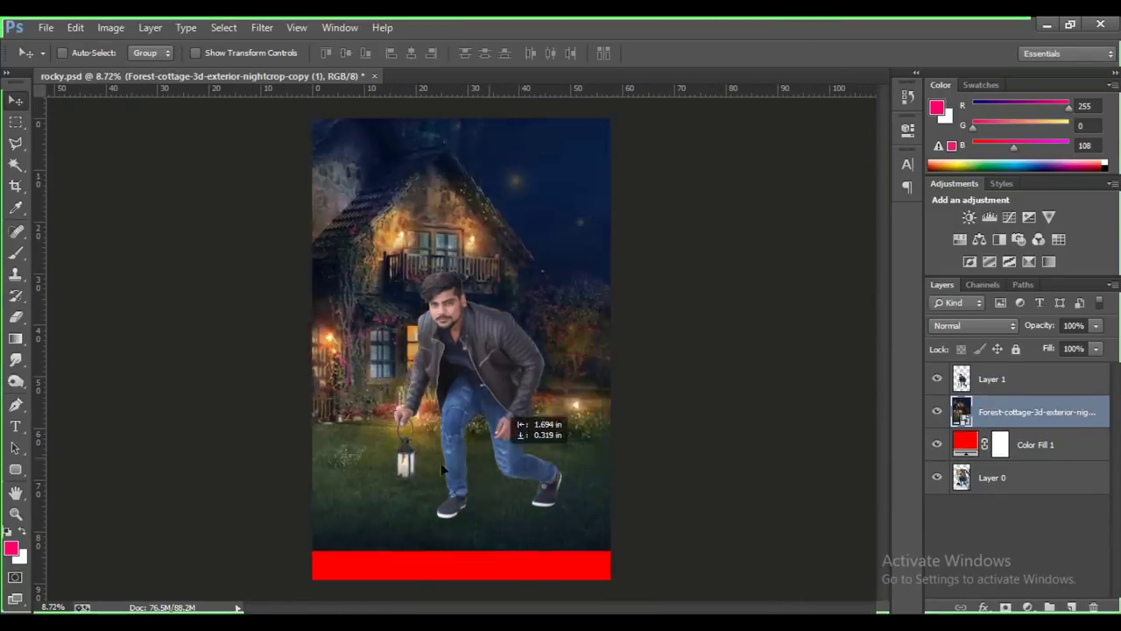
{"action": "mouse_move", "coordinate": [482, 455]}
{"action": "left_mouse_down"}
{"action": "mouse_move", "coordinate": [421, 474]}
{"action": "mouse_move", "coordinate": [383, 461]}
{"action": "left_mouse_up"}
{"action": "scroll", "coordinate": [144, 346], "scroll_direction": "down", "scroll_amount": 2}
Crop the canvas to fit, trimming the bottom above the red strip.
{"action": "key", "text": "c"}
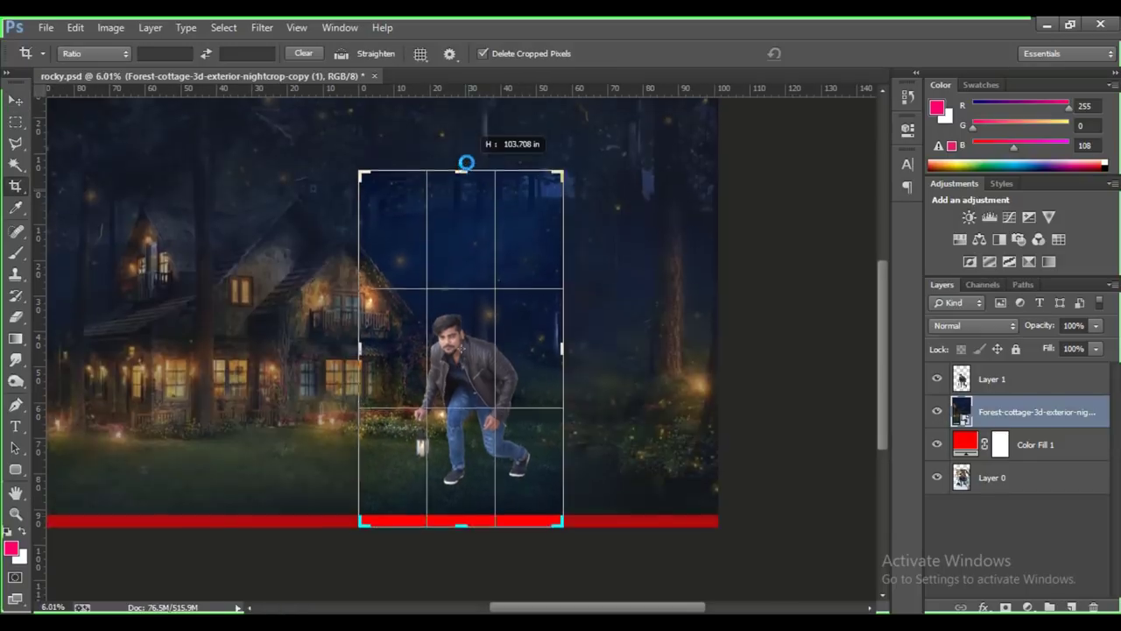
{"action": "left_click_drag", "start_coordinate": [363, 347], "coordinate": [347, 348]}
{"action": "left_click_drag", "start_coordinate": [461, 542], "coordinate": [461, 531]}
{"action": "left_click", "coordinate": [825, 55]}
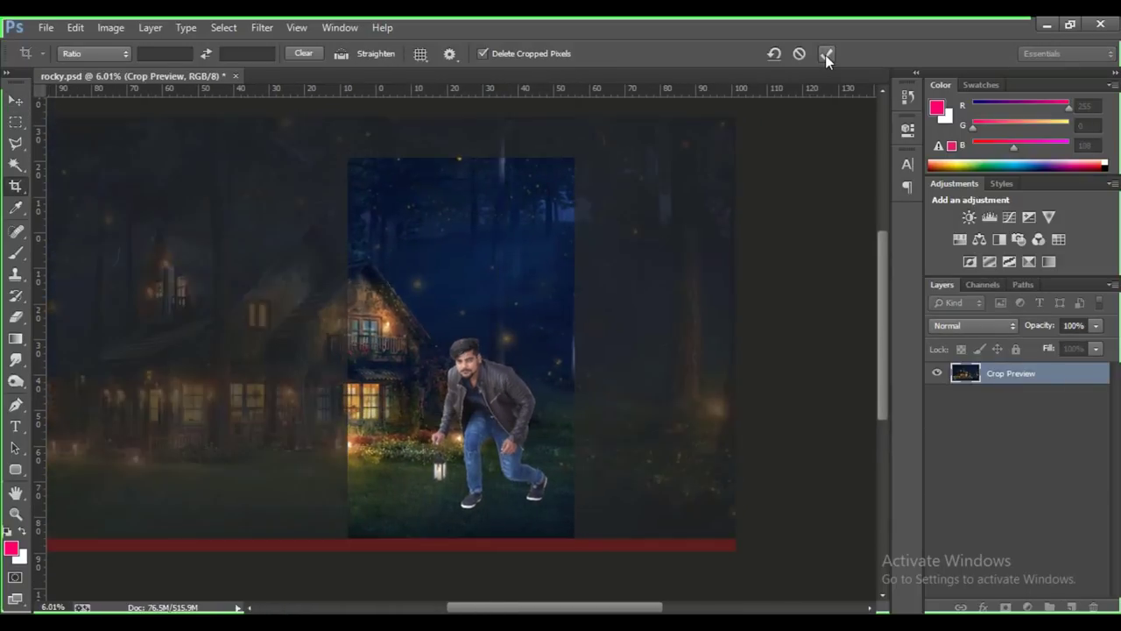
Move the forest scene and enlarge it with Free Transform.
{"action": "key", "text": "v"}
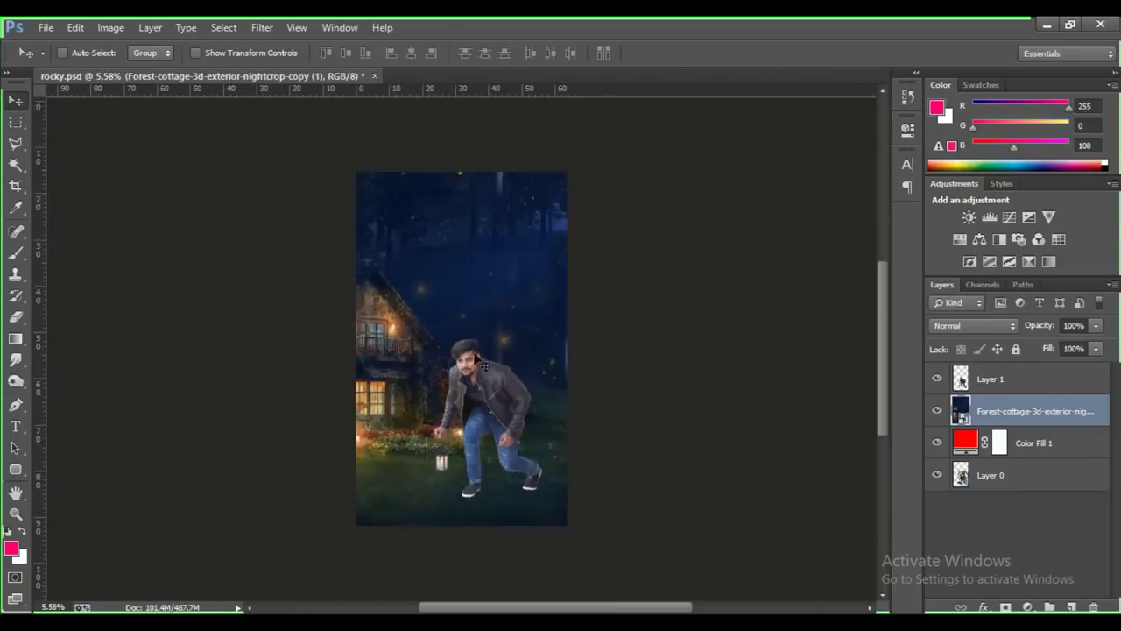
{"action": "left_click_drag", "start_coordinate": [525, 395], "coordinate": [646, 465]}
{"action": "key", "text": "ctrl+t"}
{"action": "mouse_move", "coordinate": [420, 401]}
{"action": "left_mouse_down"}
{"action": "mouse_move", "coordinate": [377, 401]}
{"action": "mouse_move", "coordinate": [443, 450]}
{"action": "left_mouse_up"}
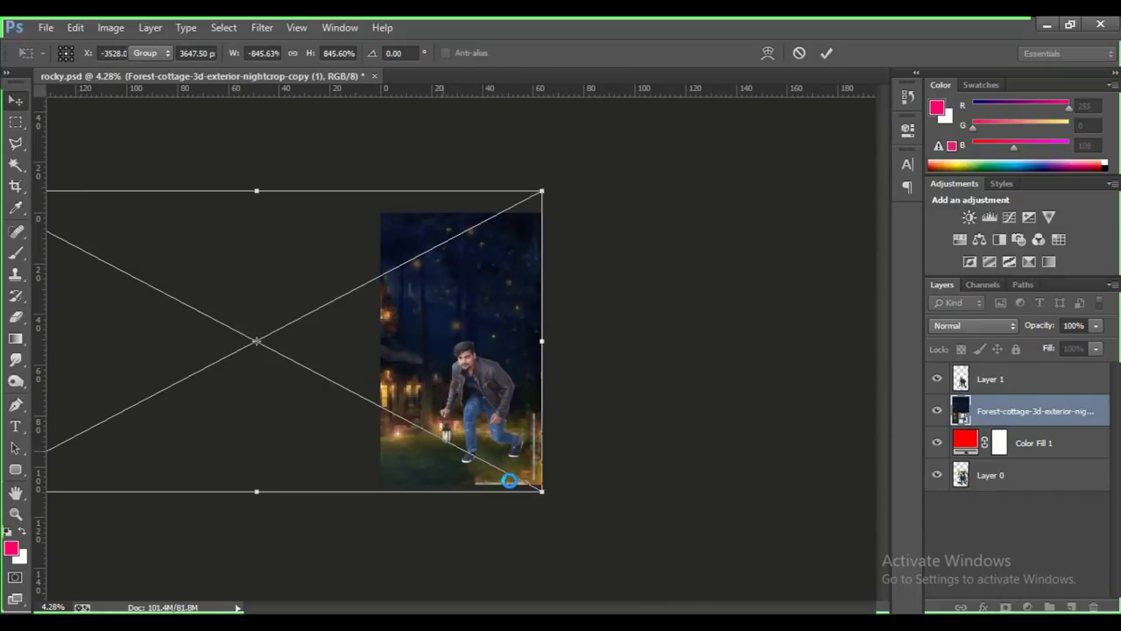
{"action": "key", "text": "Return"}
Scale the forest scene up further and slide the cottage left into place.
{"action": "scroll", "coordinate": [509, 480], "scroll_direction": "down", "scroll_amount": 2}
{"action": "mouse_move", "coordinate": [601, 450]}
{"action": "left_mouse_down"}
{"action": "mouse_move", "coordinate": [613, 447]}
{"action": "mouse_move", "coordinate": [567, 401]}
{"action": "left_mouse_up"}
{"action": "key", "text": "Return"}
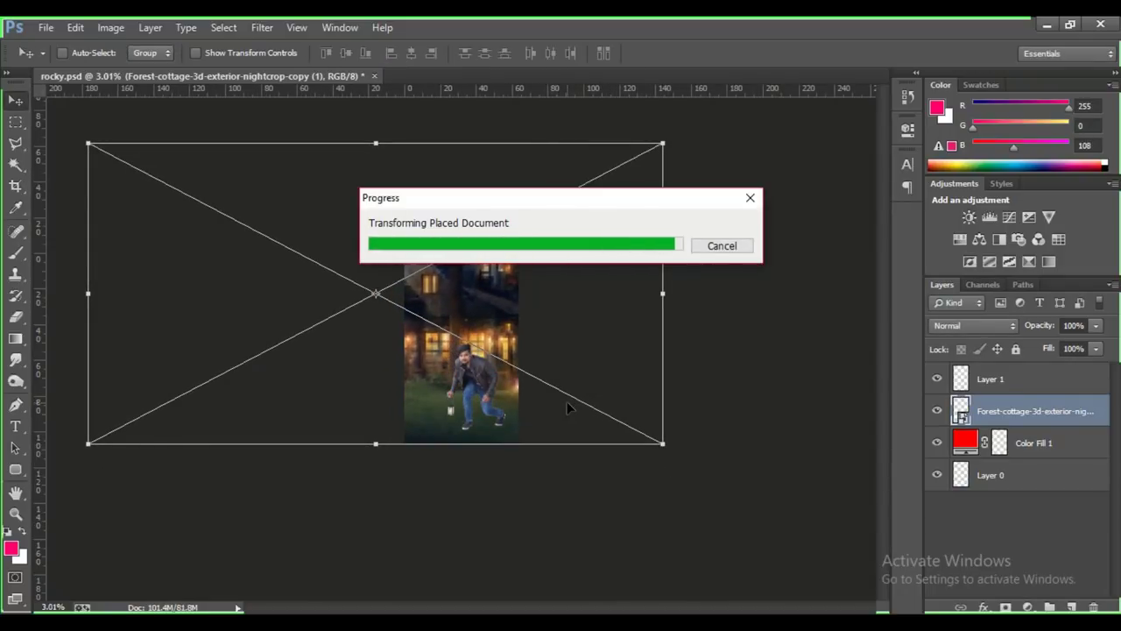
{"action": "key", "text": "ctrl+plus"}
{"action": "left_click_drag", "start_coordinate": [590, 470], "coordinate": [504, 473]}
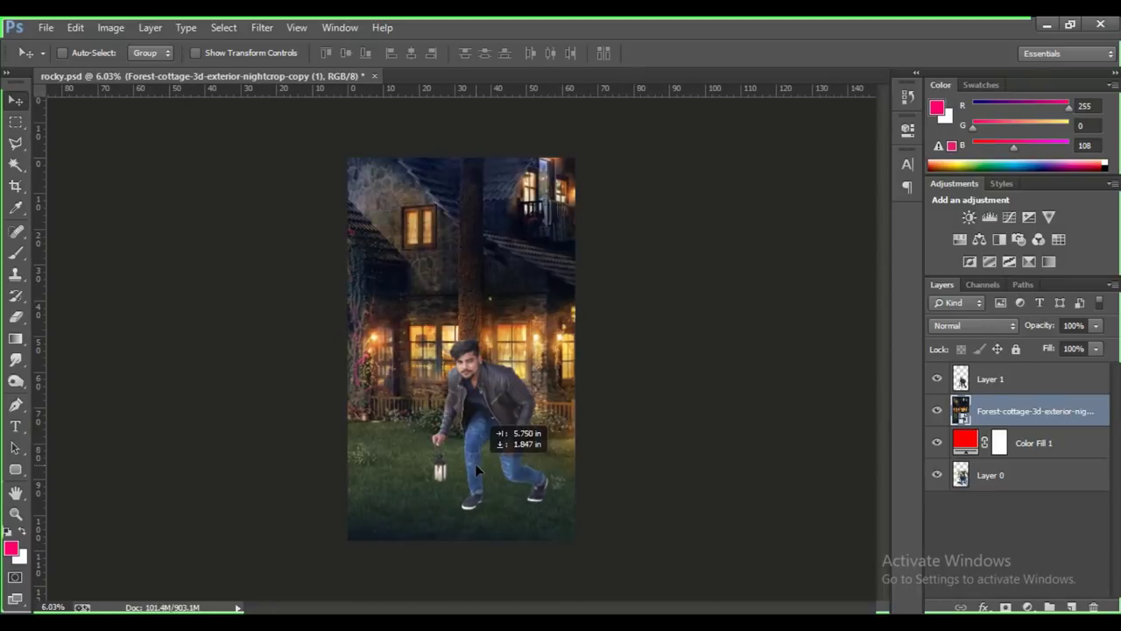
{"action": "key", "text": "ctrl+minus"}
{"action": "key", "text": "ctrl+minus"}
Mask the forest scene and fade out its top with a gradient.
{"action": "key", "text": "d"}
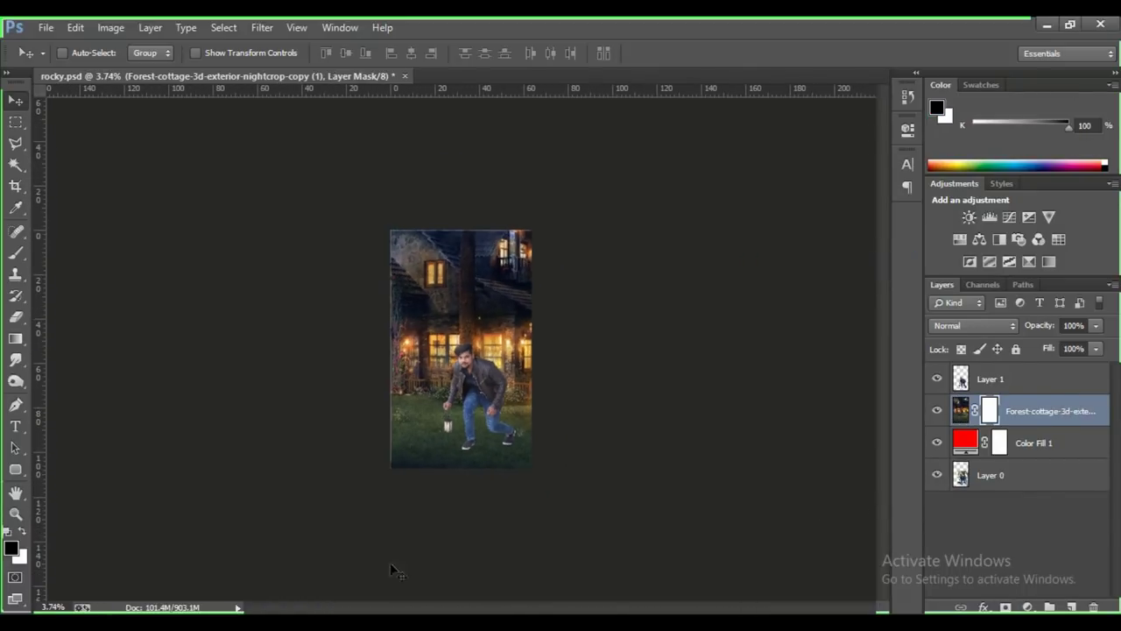
{"action": "key", "text": "g"}
{"action": "left_click_drag", "start_coordinate": [462, 280], "coordinate": [469, 373]}
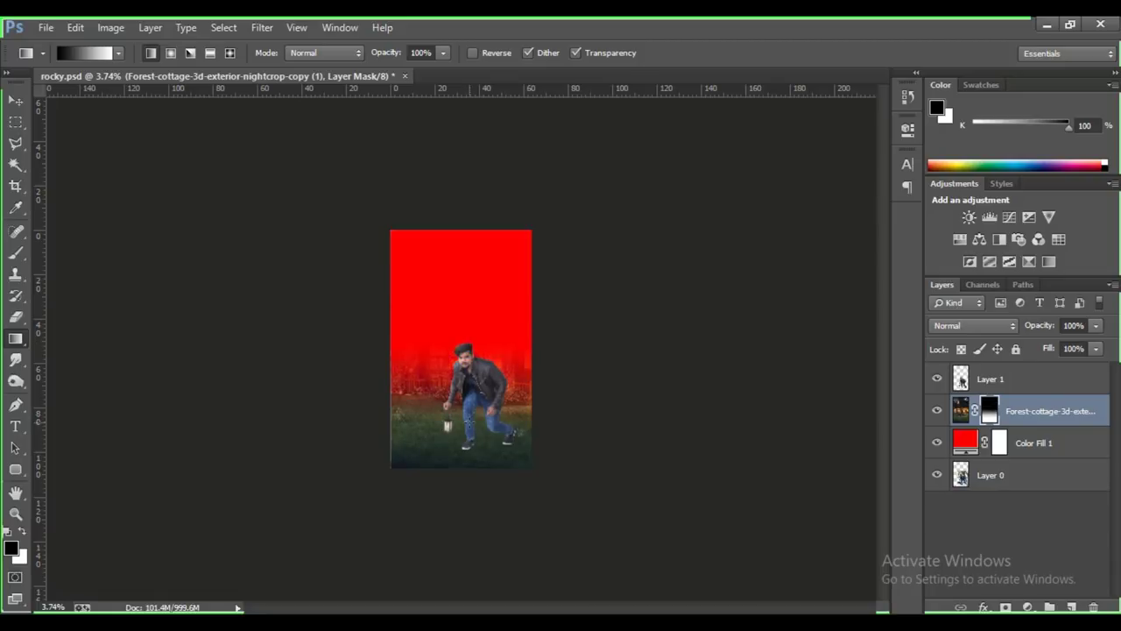
Scale the sky image across the canvas and position it below the cottage layer.
{"action": "key", "text": "v"}
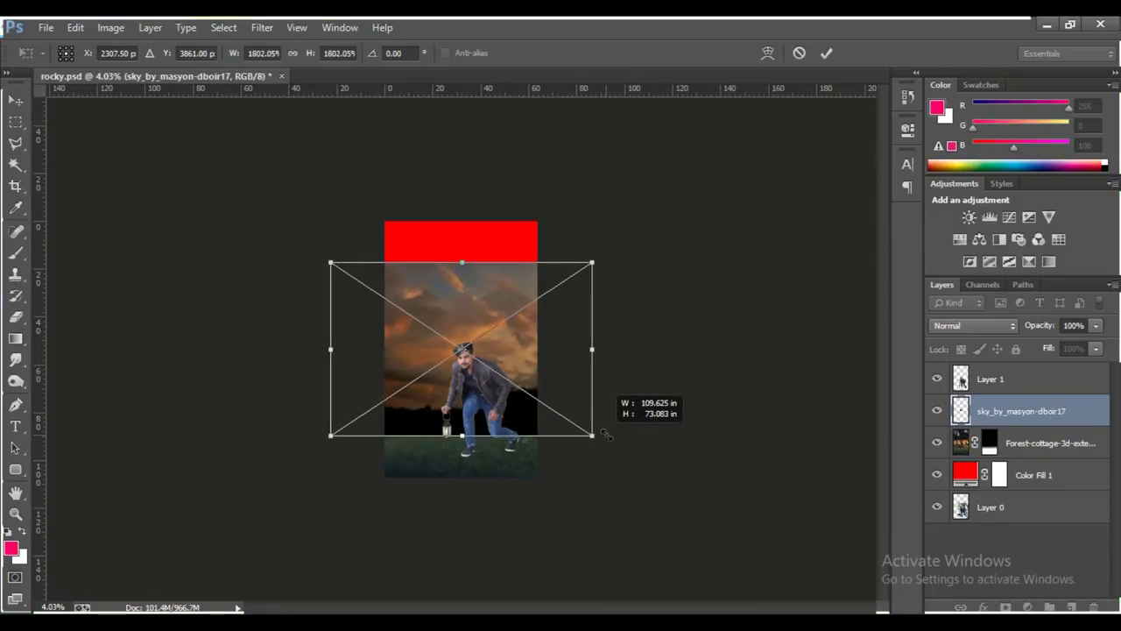
{"action": "left_click_drag", "start_coordinate": [613, 426], "coordinate": [542, 397]}
{"action": "key", "text": "Return"}
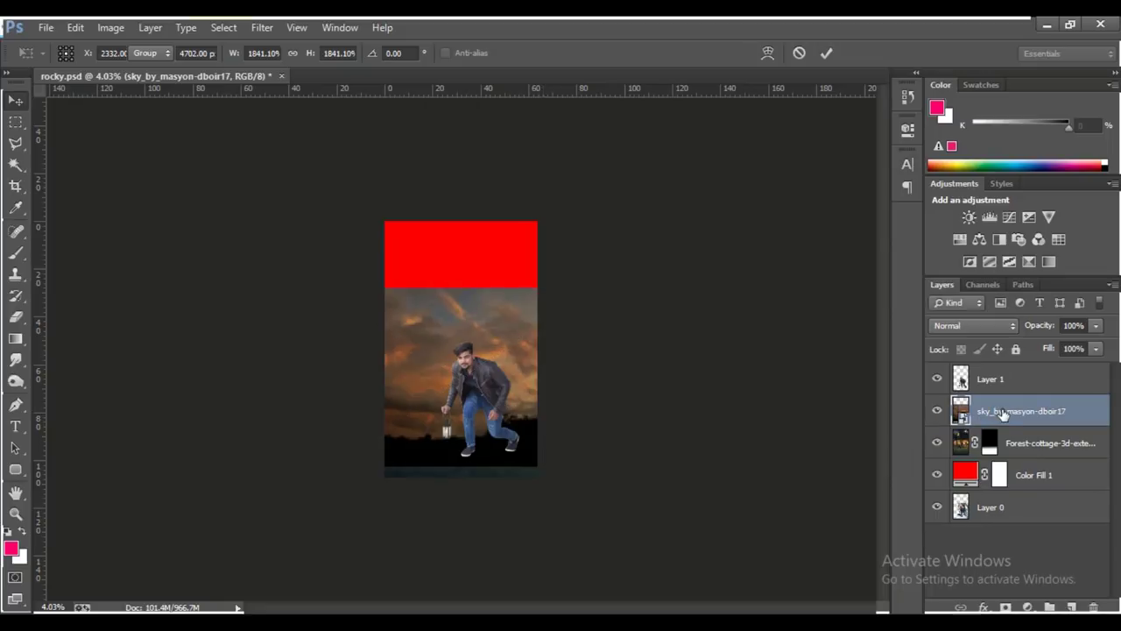
{"action": "left_click_drag", "start_coordinate": [990, 411], "coordinate": [994, 448]}
{"action": "key", "text": "ctrl+plus"}
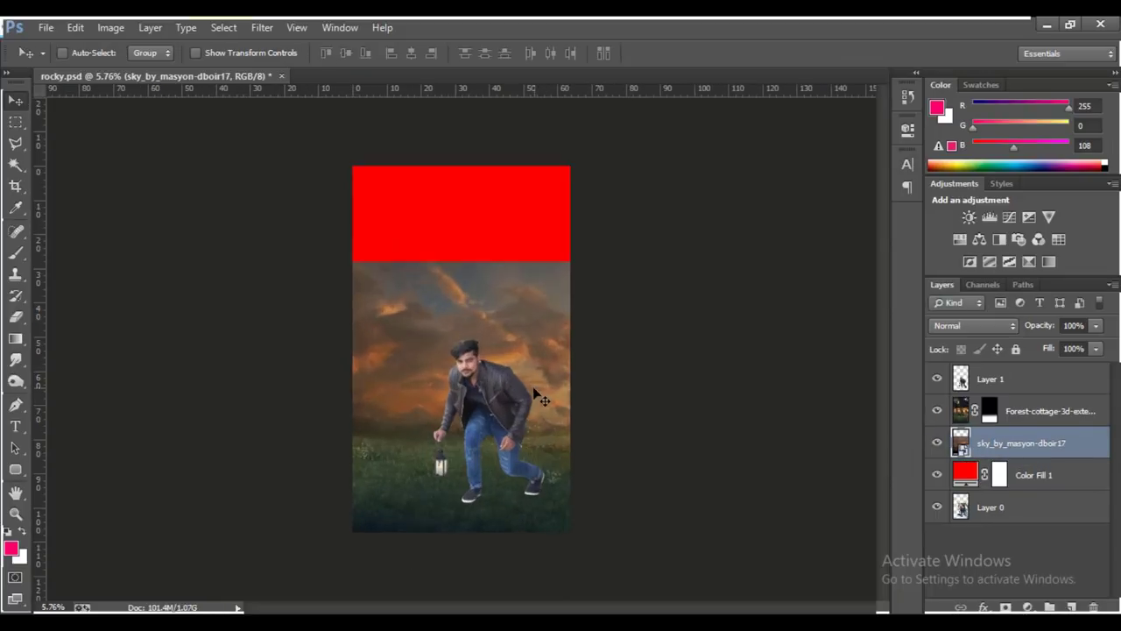
{"action": "left_click_drag", "start_coordinate": [534, 428], "coordinate": [531, 392]}
{"action": "key", "text": "ctrl+minus"}
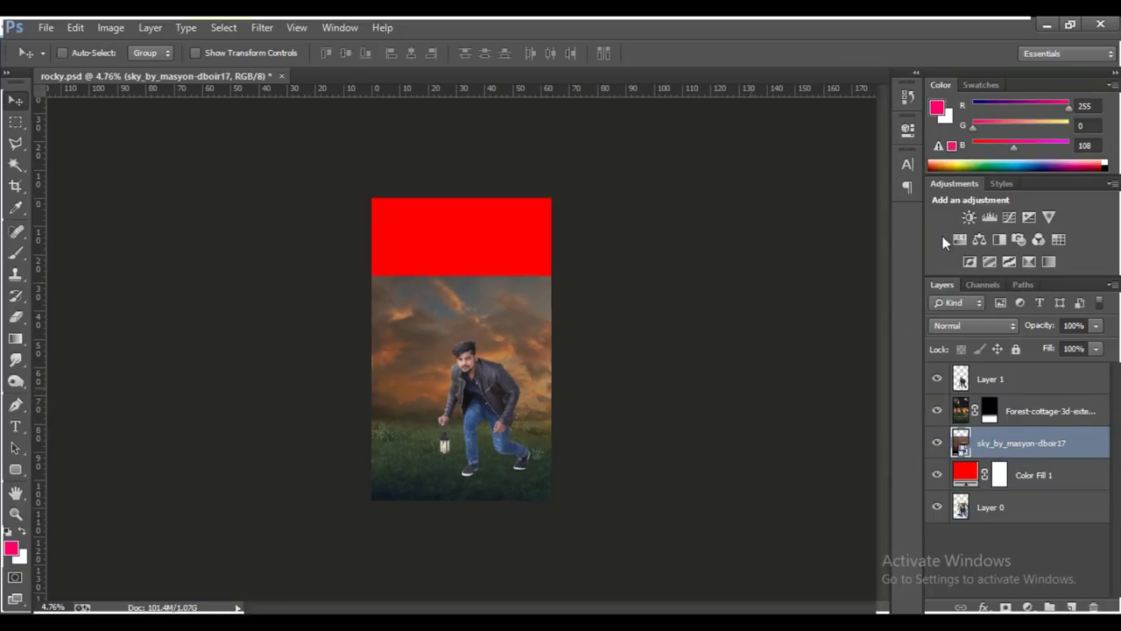
Rasterize the sunset sky, then place the moon sky image at the top and rasterize it.
{"action": "right_click", "coordinate": [989, 441]}
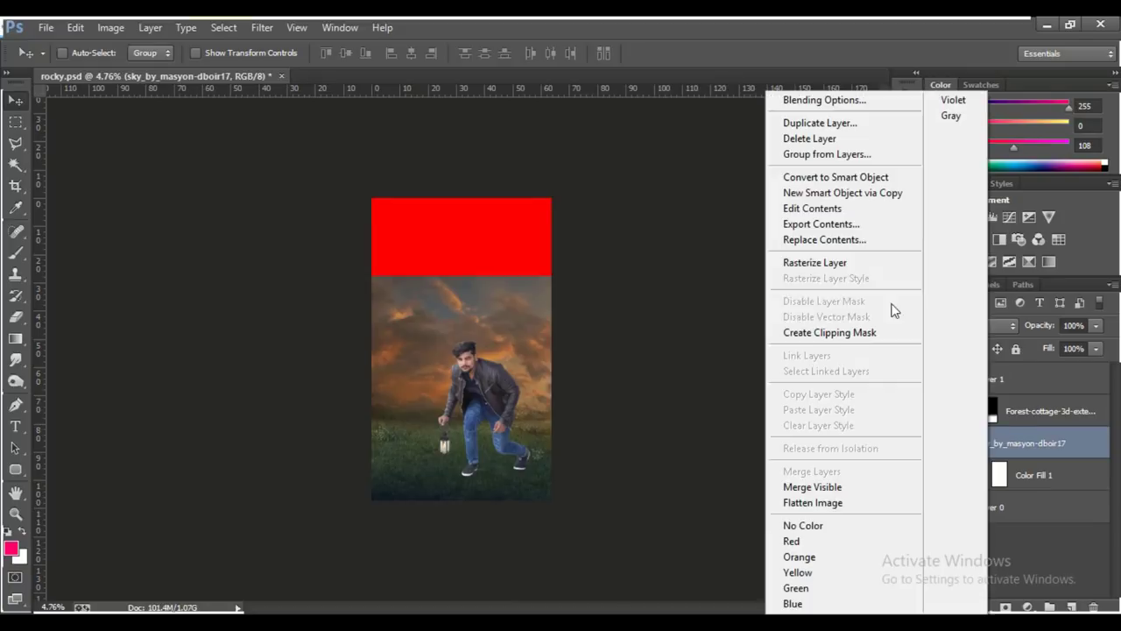
{"action": "left_click", "coordinate": [870, 260]}
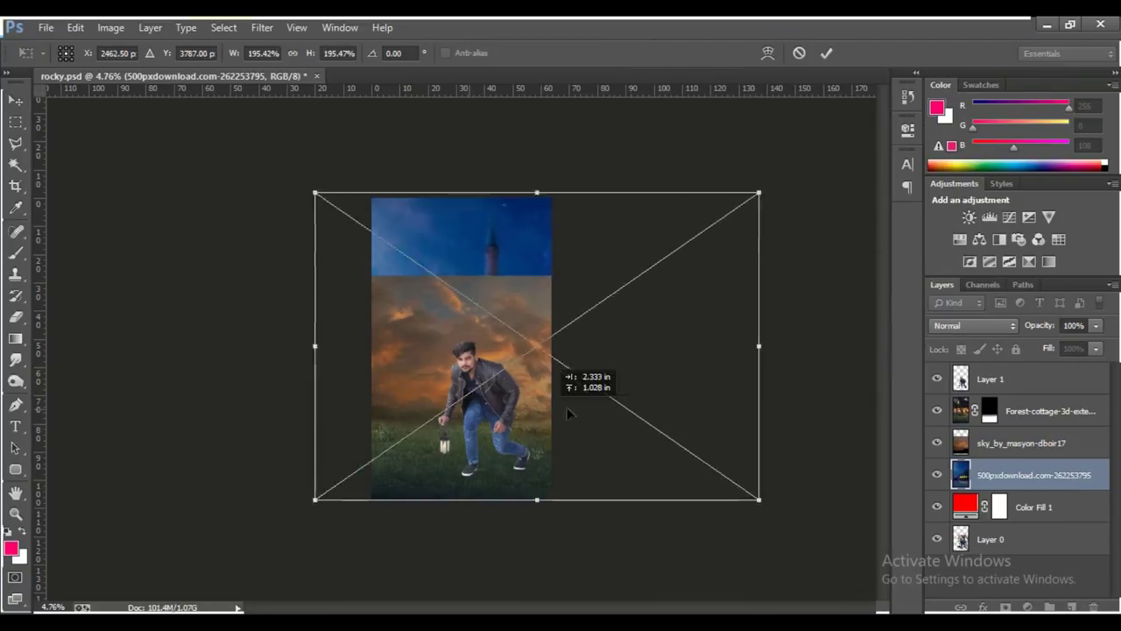
{"action": "left_click_drag", "start_coordinate": [561, 407], "coordinate": [591, 408]}
{"action": "key", "text": "Return"}
{"action": "right_click", "coordinate": [1007, 475]}
{"action": "left_click", "coordinate": [879, 264]}
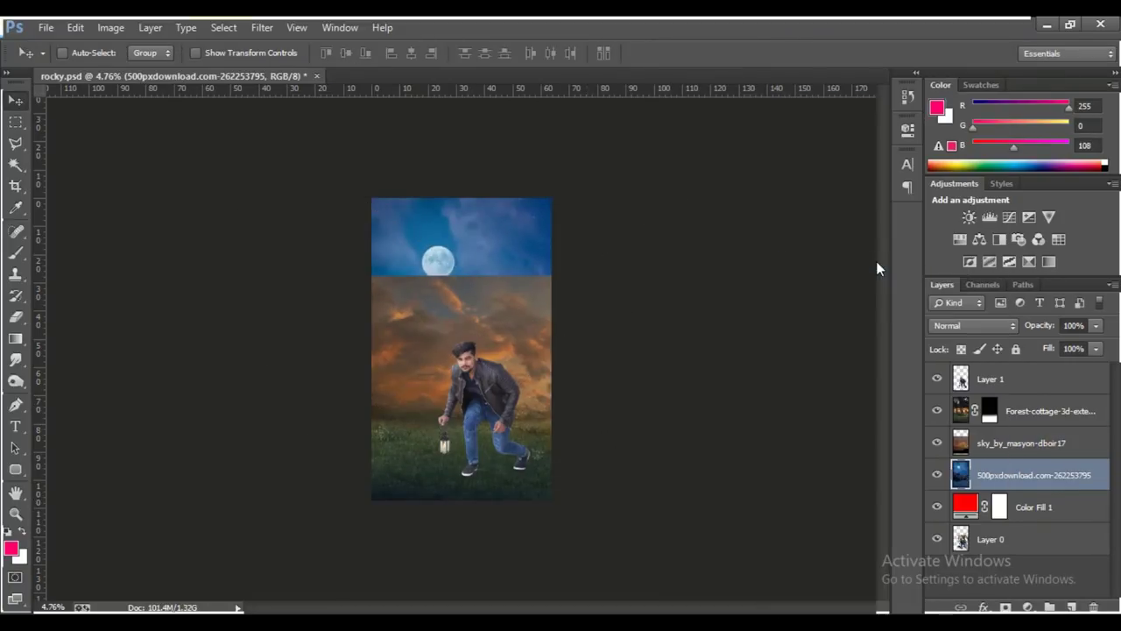
Mask the sunset sky and gradient-fade its top to reveal the moon.
{"action": "left_click", "coordinate": [1006, 447]}
{"action": "left_click", "coordinate": [1005, 606]}
{"action": "key", "text": "g"}
{"action": "left_click_drag", "start_coordinate": [457, 286], "coordinate": [456, 386]}
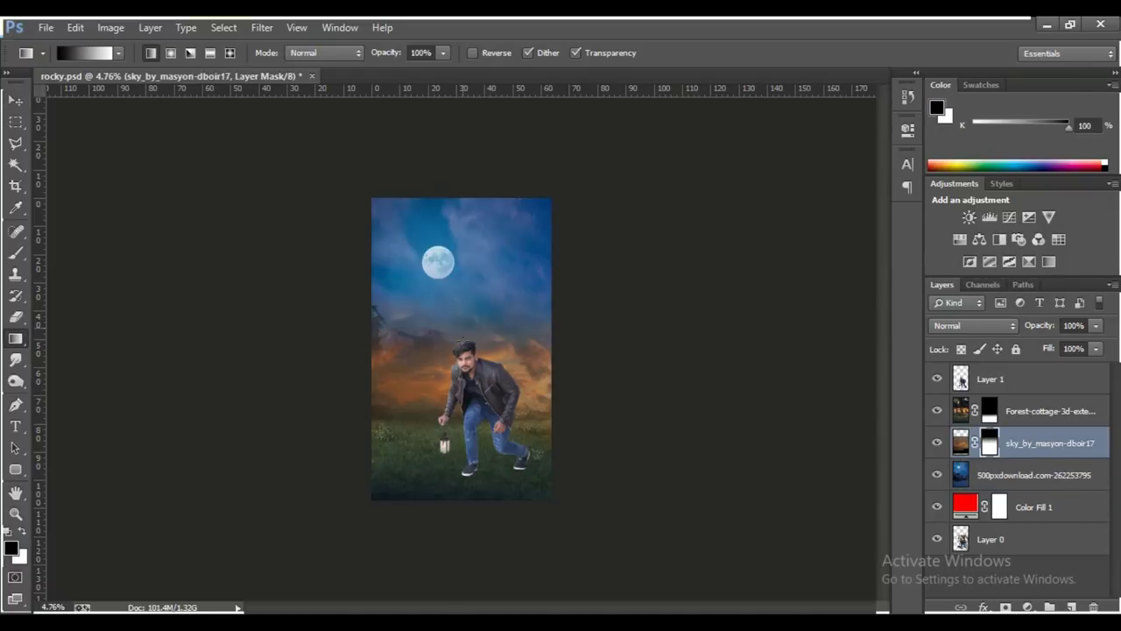
{"action": "scroll", "coordinate": [461, 351], "scroll_direction": "up", "scroll_amount": 1}
{"action": "scroll", "coordinate": [461, 348], "scroll_direction": "down", "scroll_amount": 1}
Add a clipped Hue/Saturation to the sunset sky: Saturation −75, Lightness +21.
{"action": "key", "text": "v"}
{"action": "left_click", "coordinate": [960, 239]}
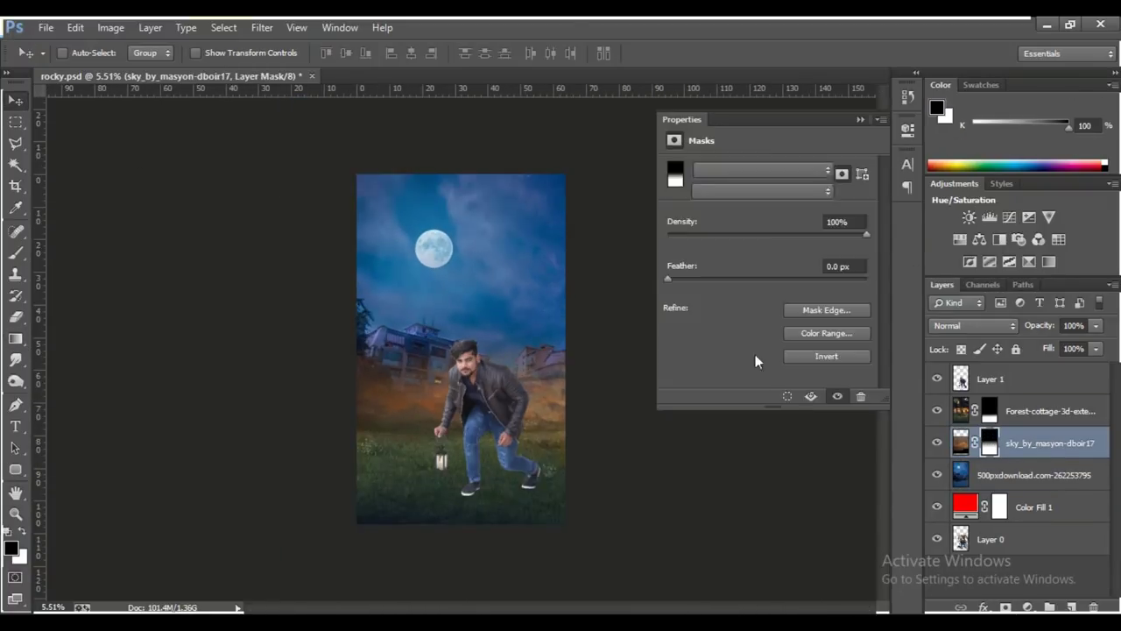
{"action": "left_click", "coordinate": [763, 396]}
{"action": "mouse_move", "coordinate": [767, 299]}
{"action": "left_mouse_down"}
{"action": "mouse_move", "coordinate": [801, 299]}
{"action": "mouse_move", "coordinate": [789, 306]}
{"action": "left_mouse_up"}
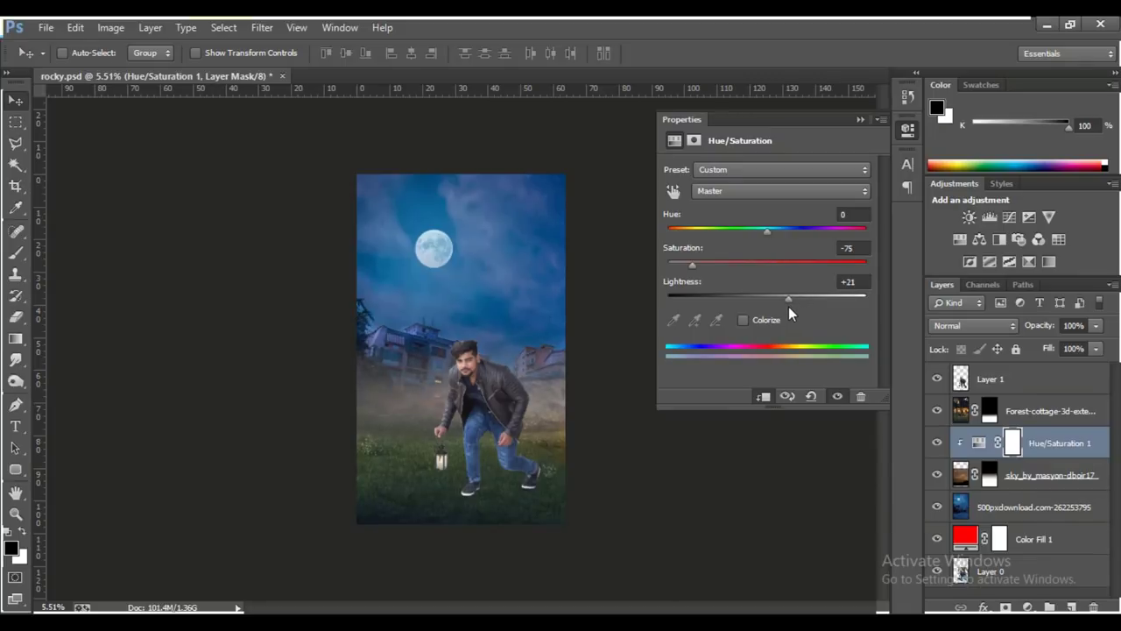
{"action": "scroll", "coordinate": [462, 351], "scroll_direction": "up", "scroll_amount": 1, "text": "alt"}
Nudge the sunset sky layer down and shift the moon sky sideways.
{"action": "left_click", "coordinate": [1043, 475]}
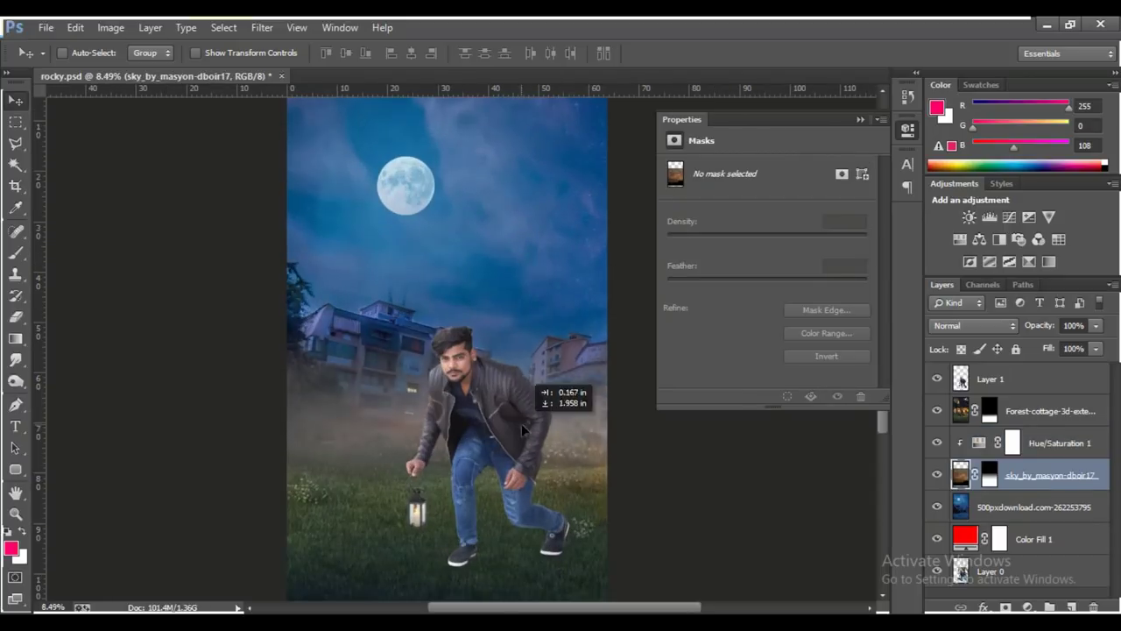
{"action": "left_click_drag", "start_coordinate": [521, 423], "coordinate": [557, 433]}
{"action": "left_click", "coordinate": [908, 128]}
{"action": "left_click", "coordinate": [1015, 379]}
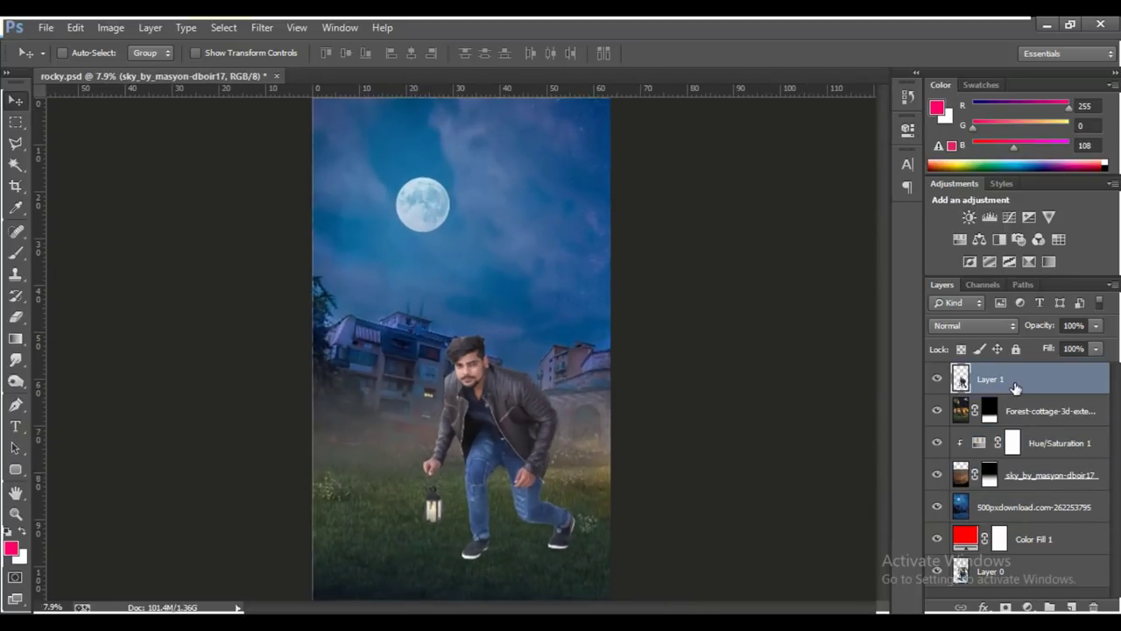
{"action": "left_click", "coordinate": [1034, 506]}
{"action": "scroll", "coordinate": [490, 350], "scroll_direction": "down", "scroll_amount": 1}
{"action": "mouse_move", "coordinate": [478, 337]}
{"action": "left_mouse_down"}
{"action": "mouse_move", "coordinate": [545, 346]}
{"action": "mouse_move", "coordinate": [524, 343]}
{"action": "left_mouse_up"}
Add a second Hue/Saturation (Saturation −26) to the moon sky layer.
{"action": "left_click", "coordinate": [1026, 476]}
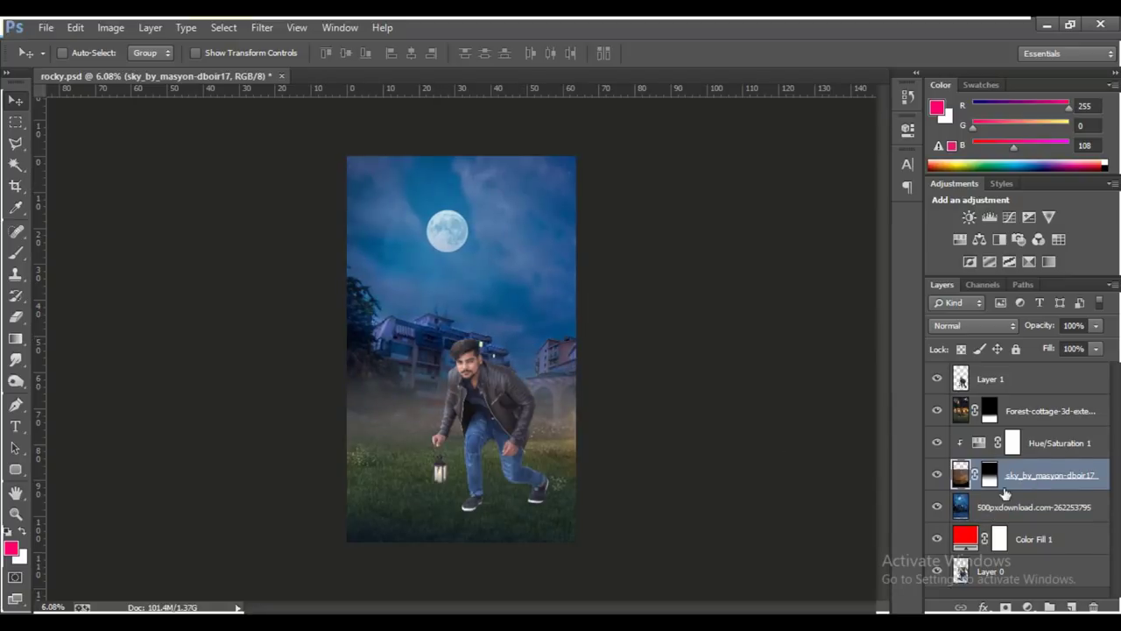
{"action": "left_click", "coordinate": [1005, 495]}
{"action": "left_click", "coordinate": [979, 240]}
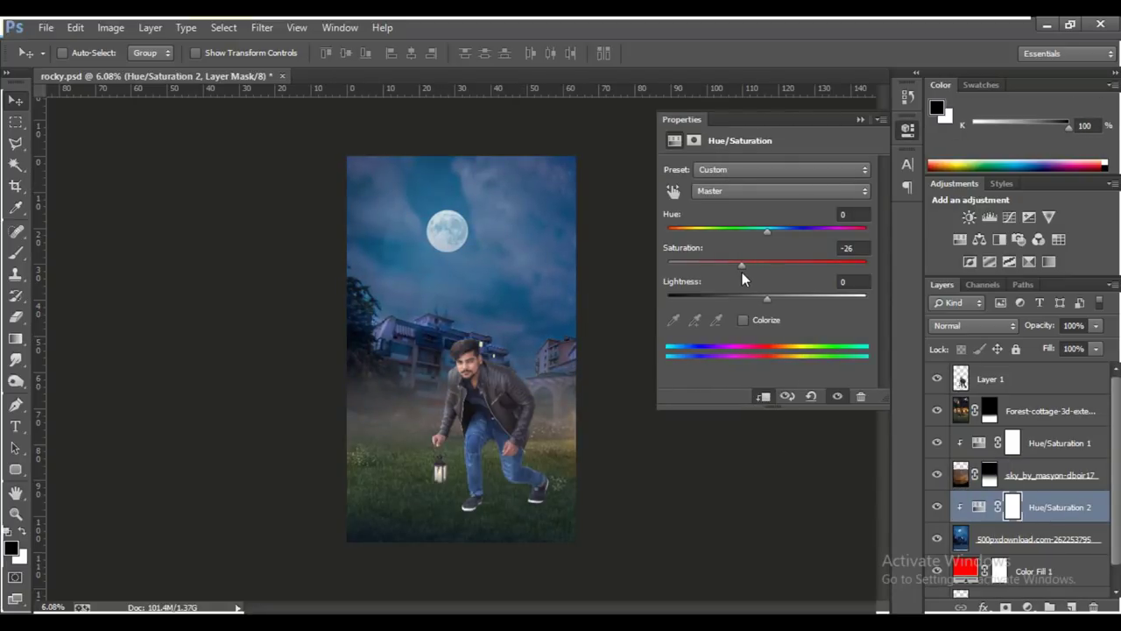
Rasterize the placed city street and move it so the road sits under the man.
{"action": "key", "text": "Return"}
{"action": "right_click", "coordinate": [994, 410]}
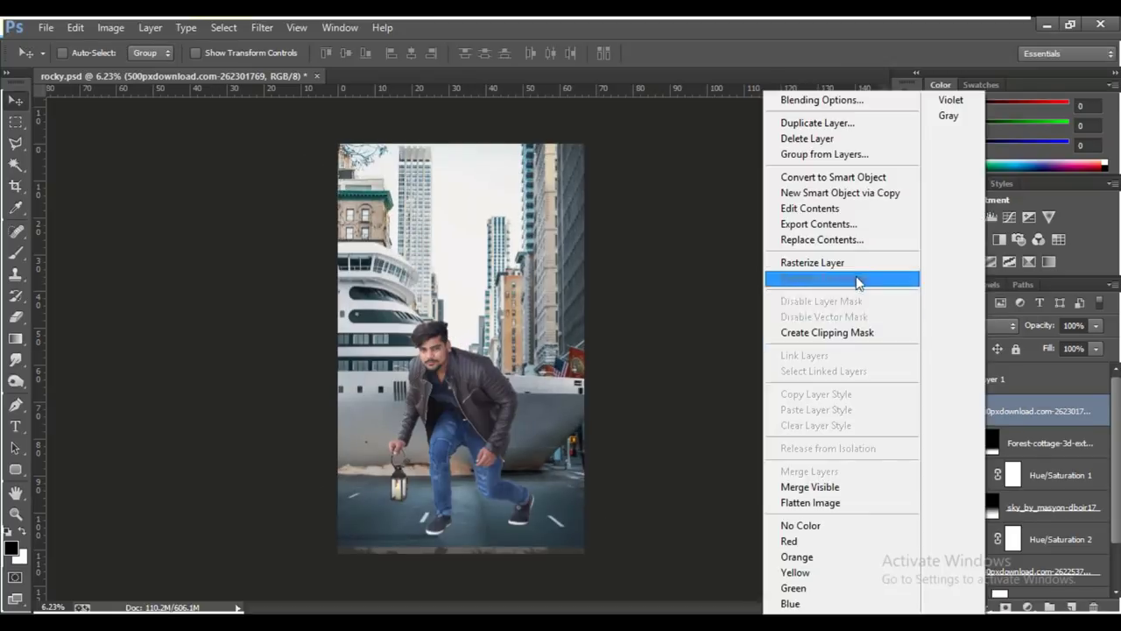
{"action": "left_click", "coordinate": [826, 275]}
{"action": "key", "text": "m"}
{"action": "key", "text": "ctrl+minus"}
{"action": "key", "text": "v"}
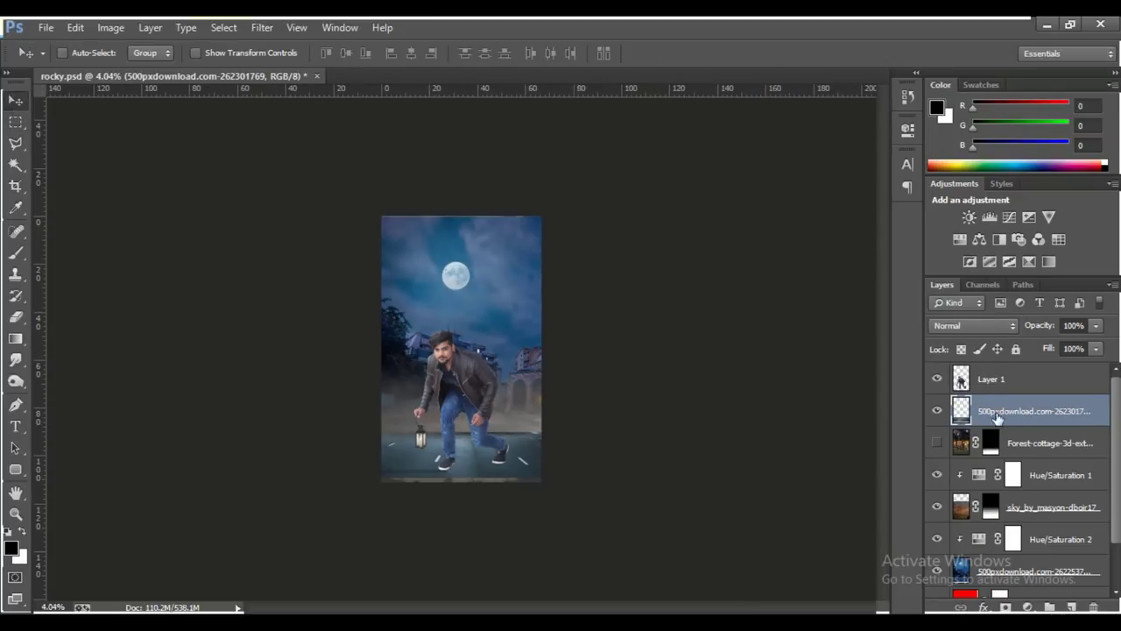
{"action": "left_click_drag", "start_coordinate": [454, 462], "coordinate": [490, 467]}
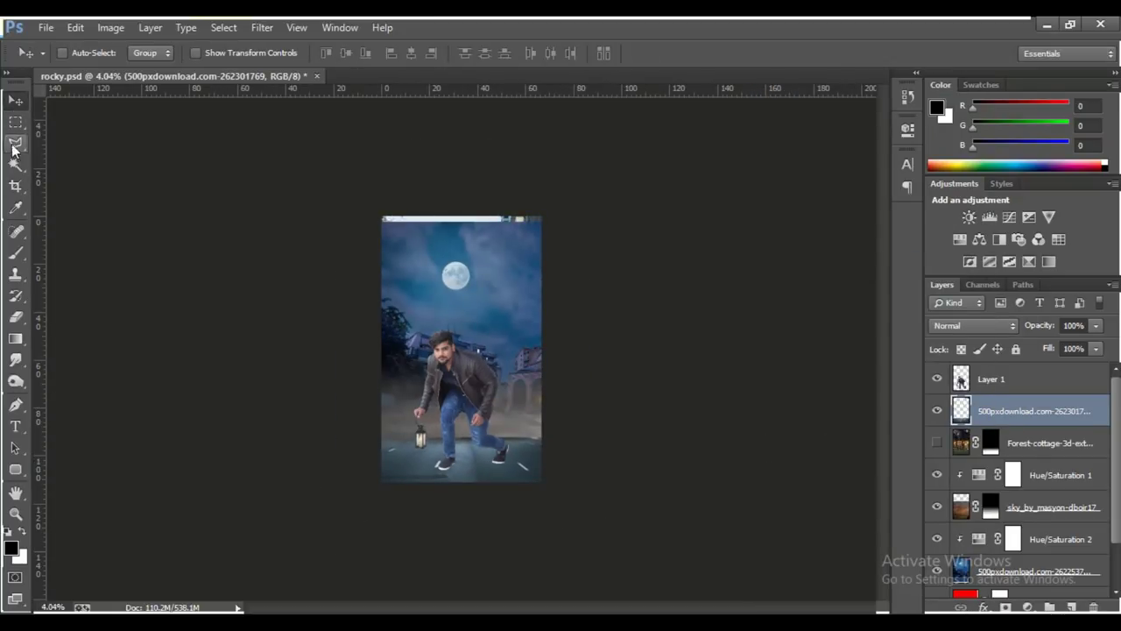
Mask the street layer with a gradient and adjust its position.
{"action": "key", "text": "m"}
{"action": "key", "text": "g"}
{"action": "key", "text": "ctrl+plus"}
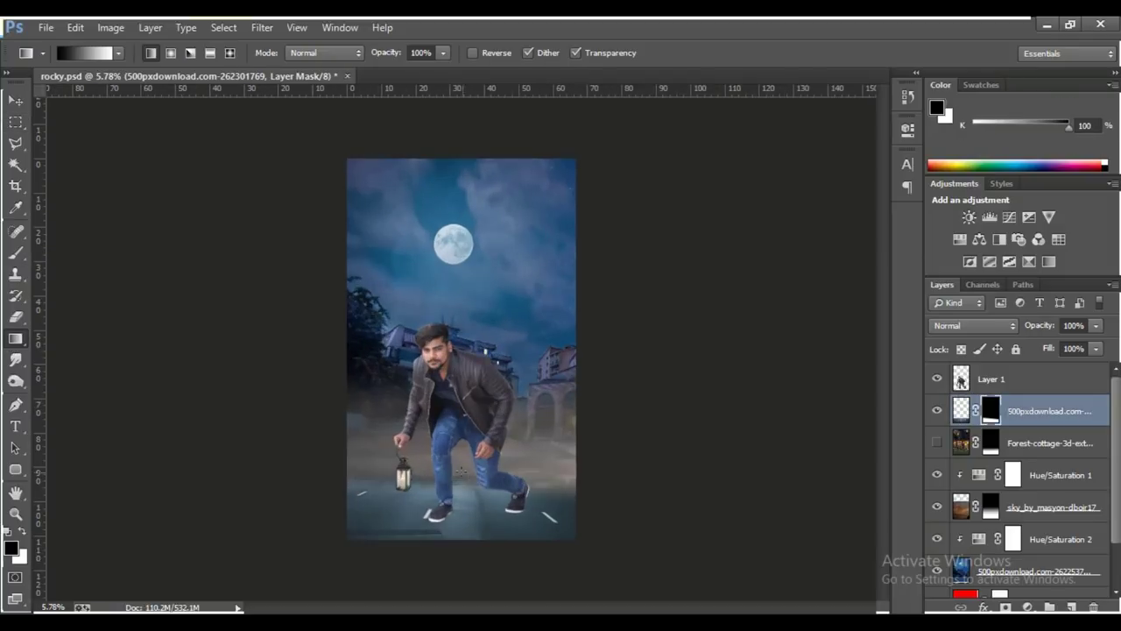
{"action": "key", "text": "v"}
{"action": "left_click_drag", "start_coordinate": [490, 456], "coordinate": [645, 516]}
Apply a Perspective transform to the street so the road stretches realistically.
{"action": "key", "text": "ctrl+t"}
{"action": "right_click", "coordinate": [530, 424]}
{"action": "left_click", "coordinate": [583, 257]}
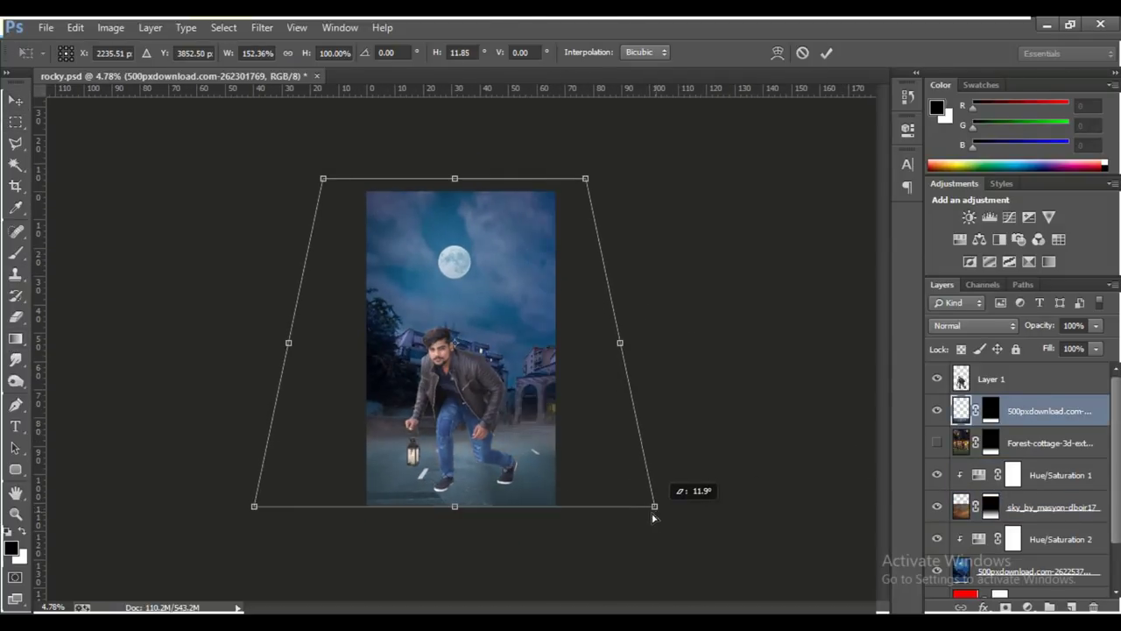
{"action": "key", "text": "ctrl+plus"}
{"action": "key", "text": "ctrl+plus"}
{"action": "key", "text": "ctrl+plus"}
{"action": "key", "text": "ctrl+minus"}
Enlarge the moon sky to about 119% and shift it up and left.
{"action": "left_click", "coordinate": [827, 52]}
{"action": "left_click", "coordinate": [1034, 571]}
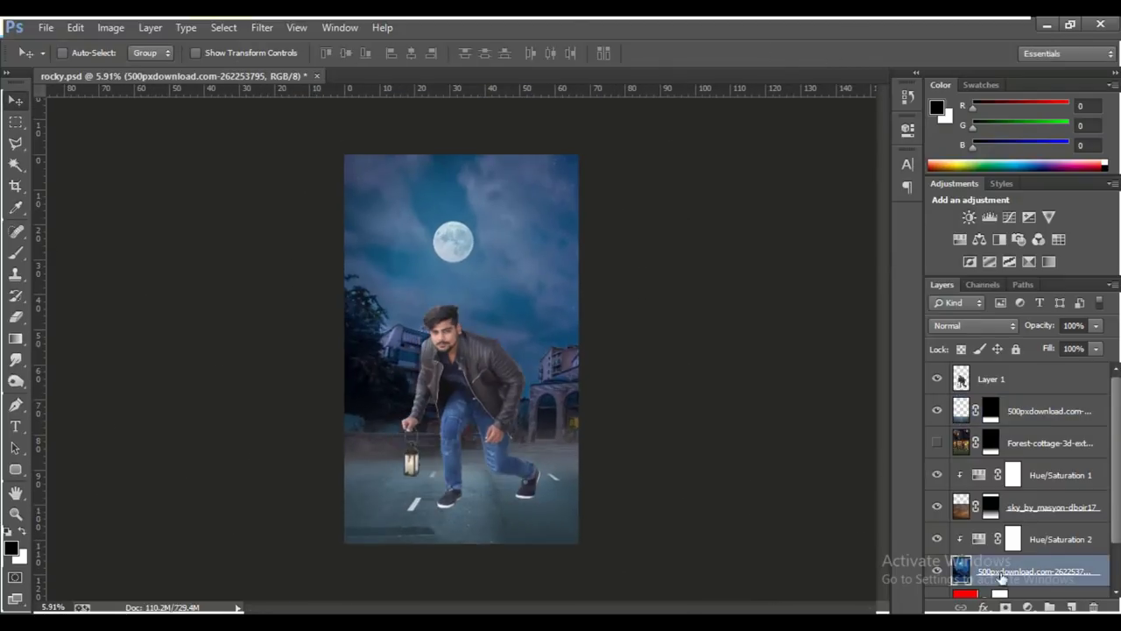
{"action": "key", "text": "ctrl+t"}
{"action": "left_click_drag", "start_coordinate": [578, 154], "coordinate": [601, 120]}
{"action": "left_click_drag", "start_coordinate": [496, 351], "coordinate": [474, 358]}
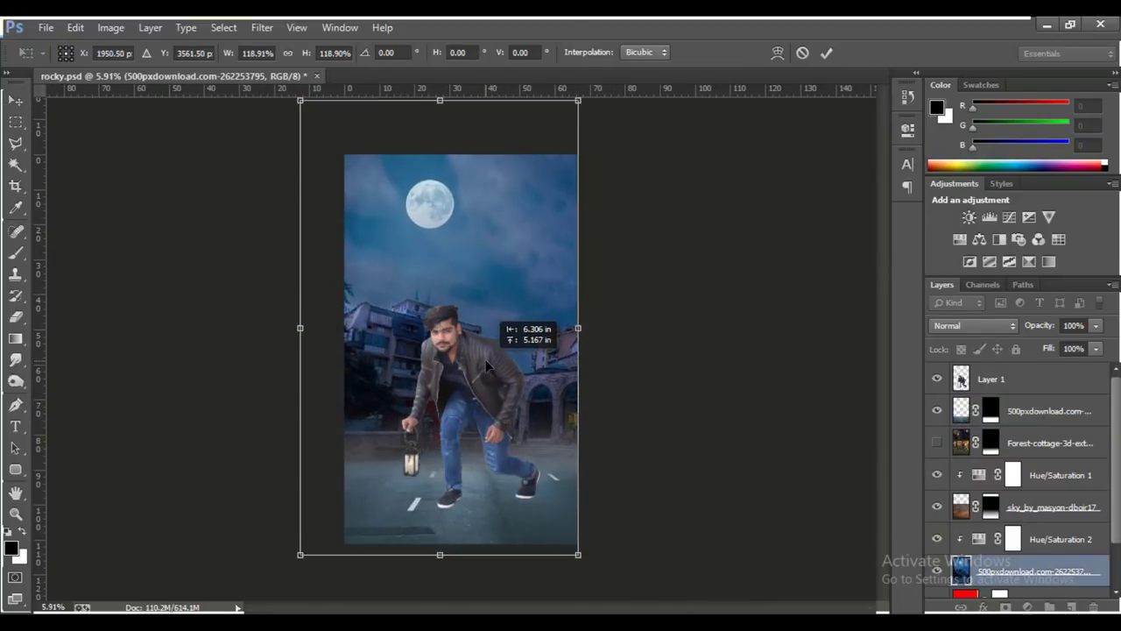
{"action": "key", "text": "Return"}
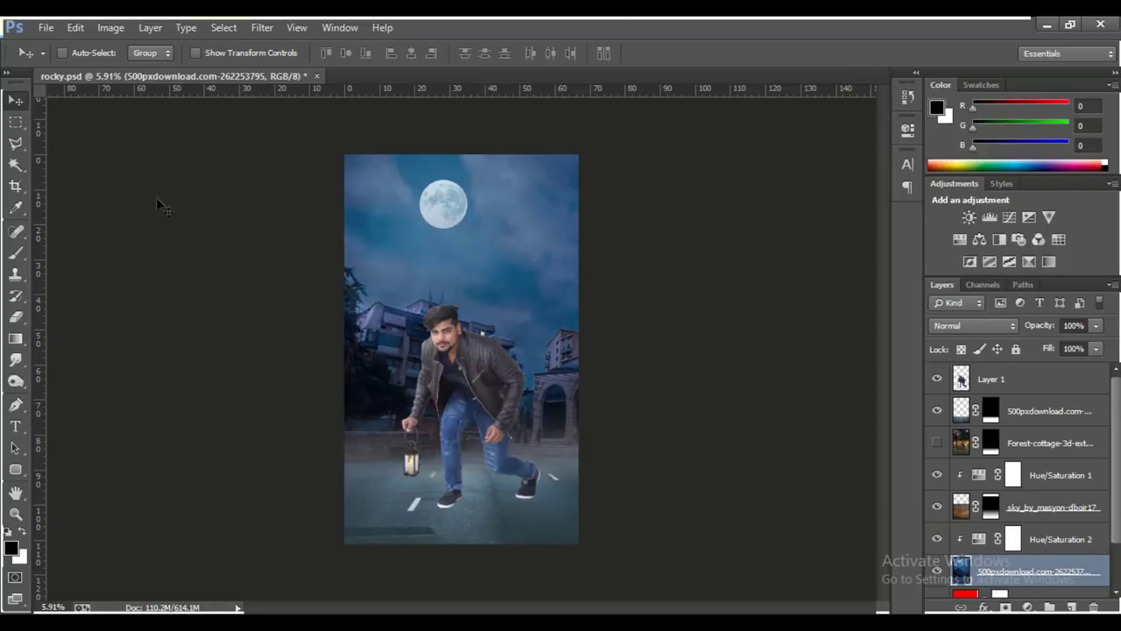
Crop the canvas and widen the sunset sky to cover the right edge.
{"action": "key", "text": "c"}
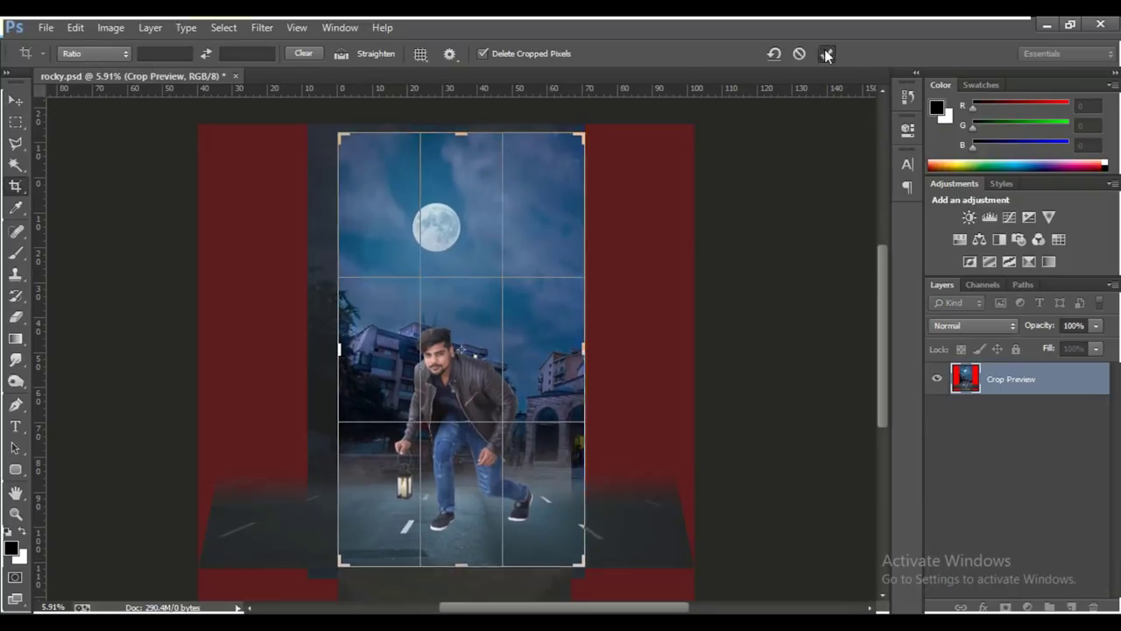
{"action": "left_click", "coordinate": [826, 53]}
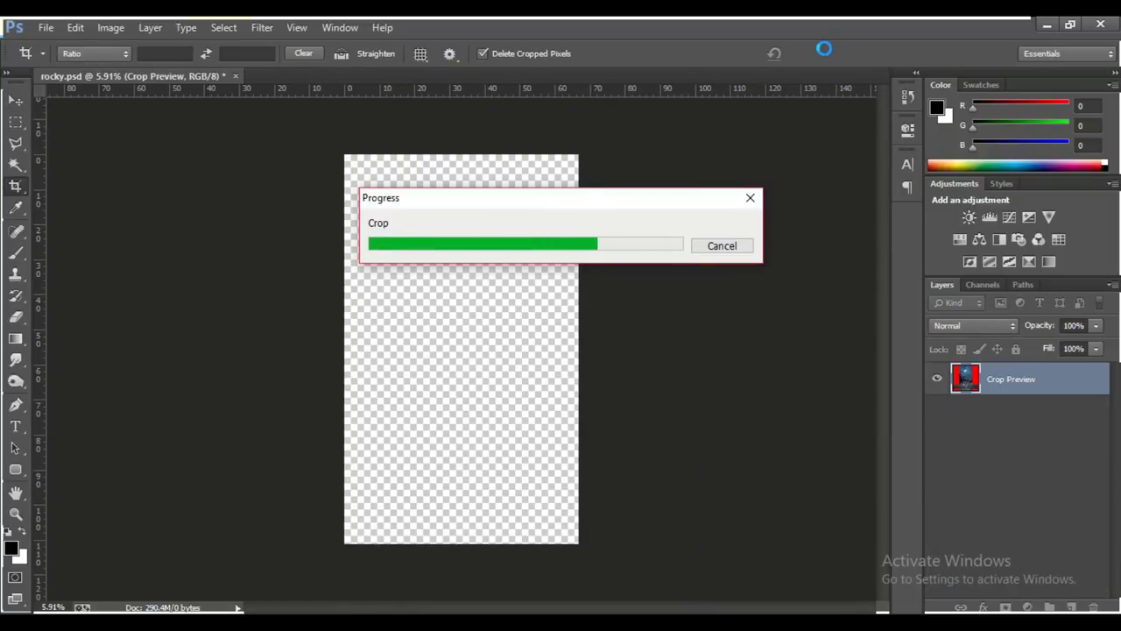
{"action": "key", "text": "v"}
{"action": "left_click", "coordinate": [1050, 507]}
{"action": "key", "text": "ctrl+t"}
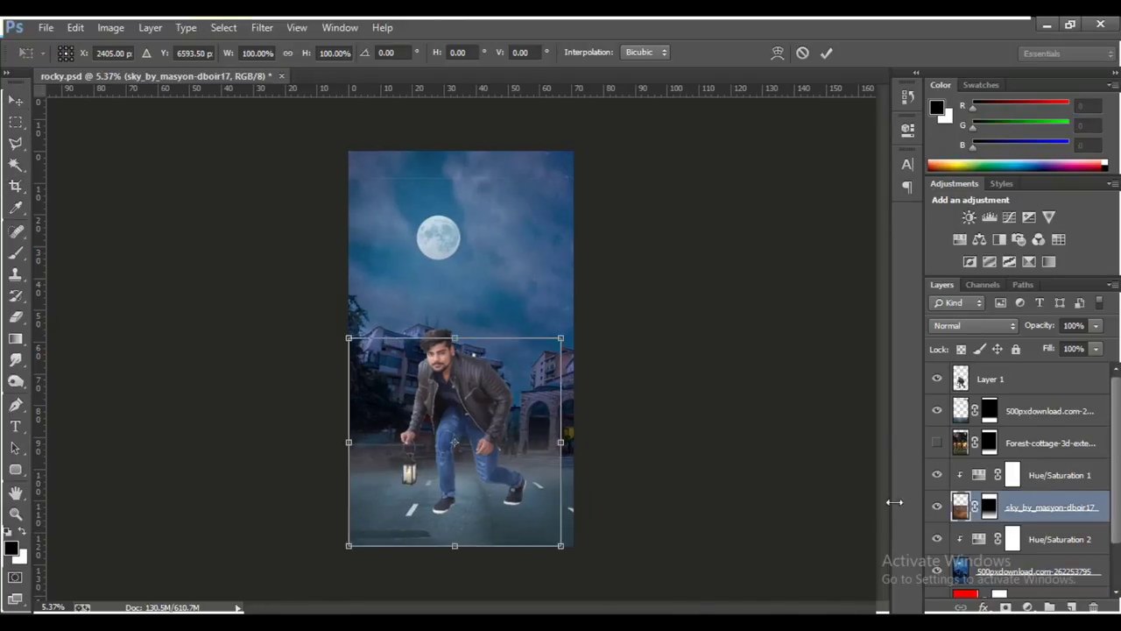
{"action": "key", "text": "ctrl+0"}
{"action": "left_click_drag", "start_coordinate": [586, 455], "coordinate": [613, 455]}
{"action": "key", "text": "Return"}
Add a Curves adjustment clipped to the man that darkens him, with its mask inverted.
{"action": "left_click", "coordinate": [990, 378]}
{"action": "left_click", "coordinate": [1009, 217]}
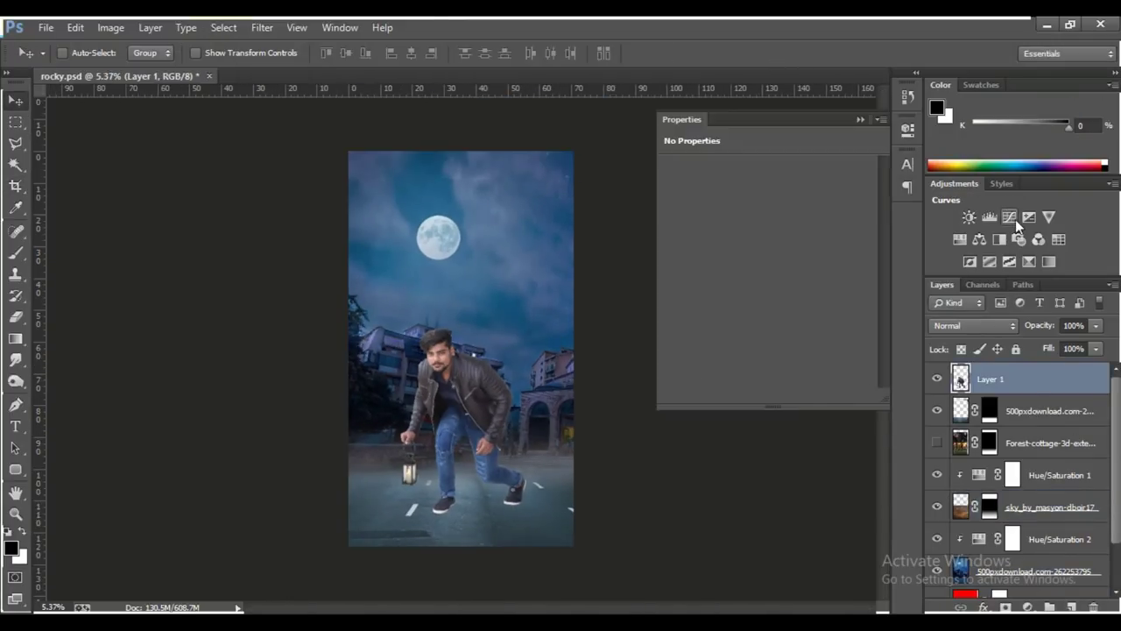
{"action": "left_click", "coordinate": [763, 396]}
{"action": "left_click_drag", "start_coordinate": [529, 491], "coordinate": [533, 509]}
{"action": "left_click", "coordinate": [763, 453]}
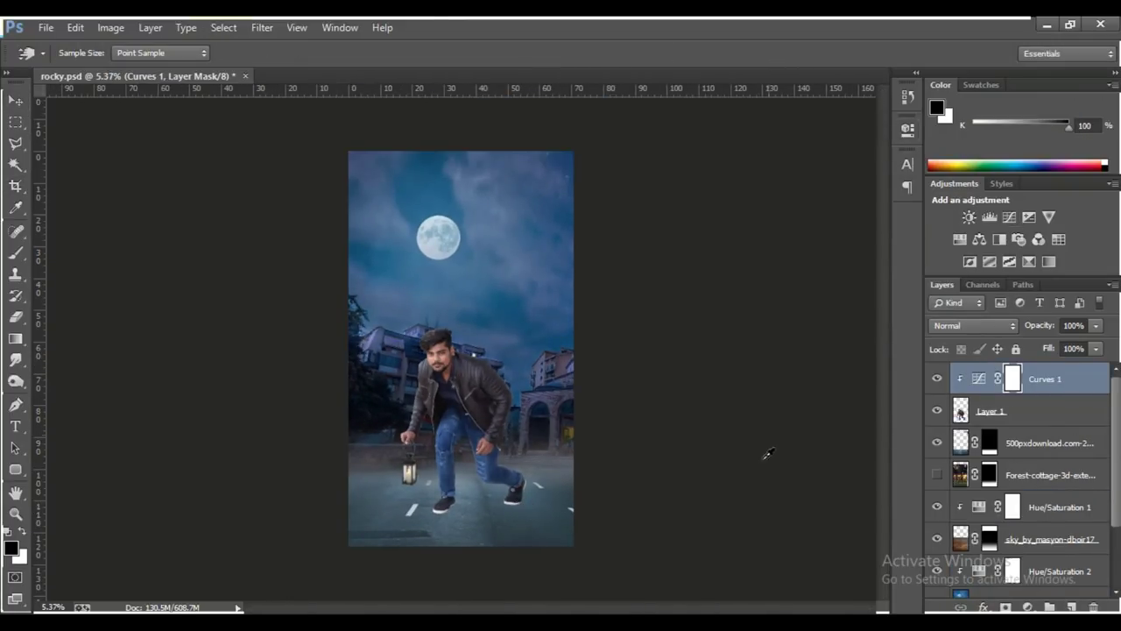
{"action": "key", "text": "ctrl+i"}
Paint white on the Curves mask to darken the man's leg and foot.
{"action": "key", "text": "b"}
{"action": "scroll", "coordinate": [464, 394], "scroll_direction": "up", "scroll_amount": 3}
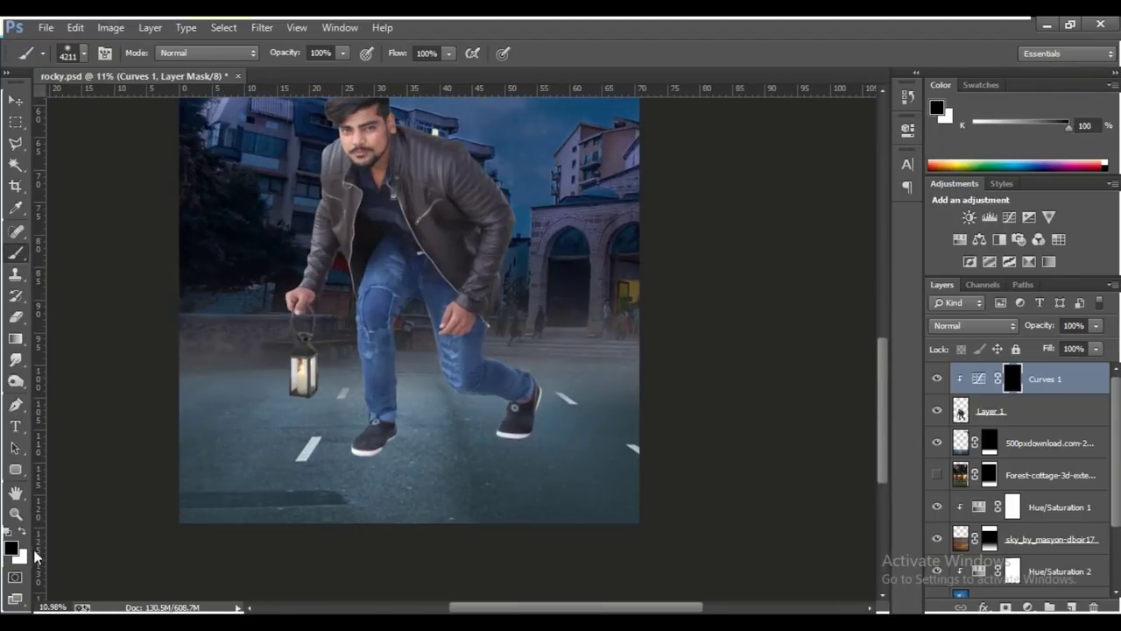
{"action": "key", "text": "x"}
{"action": "right_click", "coordinate": [500, 385]}
{"action": "mouse_move", "coordinate": [405, 490]}
{"action": "left_mouse_down"}
{"action": "mouse_move", "coordinate": [393, 318]}
{"action": "mouse_move", "coordinate": [418, 308]}
{"action": "mouse_move", "coordinate": [498, 321]}
{"action": "left_mouse_up"}
On a new layer, make a flat black contact shadow under the right shoe.
{"action": "key", "text": "d"}
{"action": "key", "text": "ctrl+shift+alt+n"}
{"action": "scroll", "coordinate": [392, 468], "scroll_direction": "up", "scroll_amount": 2}
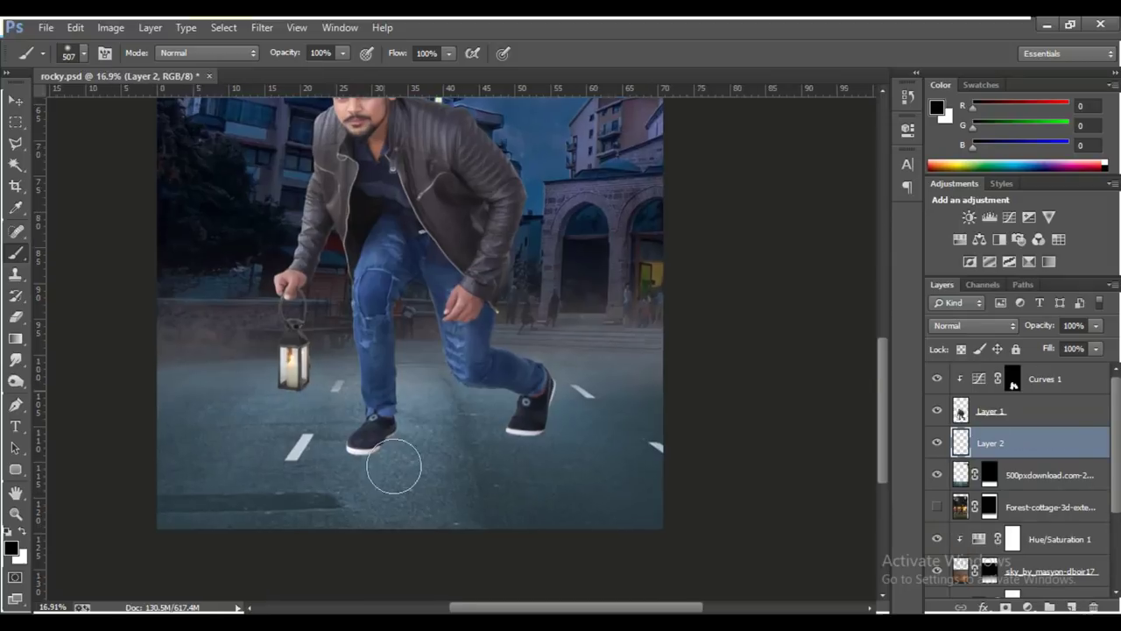
{"action": "left_click", "coordinate": [393, 468]}
{"action": "key", "text": "ctrl+t"}
{"action": "left_click_drag", "start_coordinate": [426, 444], "coordinate": [565, 446]}
{"action": "scroll", "coordinate": [582, 420], "scroll_direction": "up", "scroll_amount": 2}
{"action": "mouse_move", "coordinate": [491, 466]}
{"action": "left_mouse_down"}
{"action": "mouse_move", "coordinate": [581, 420]}
{"action": "mouse_move", "coordinate": [570, 441]}
{"action": "left_mouse_up"}
{"action": "key", "text": "Return"}
{"action": "scroll", "coordinate": [569, 440], "scroll_direction": "down", "scroll_amount": 2}
On another new layer, place a squashed black shadow under the left shoe.
{"action": "key", "text": "ctrl+shift+alt+n"}
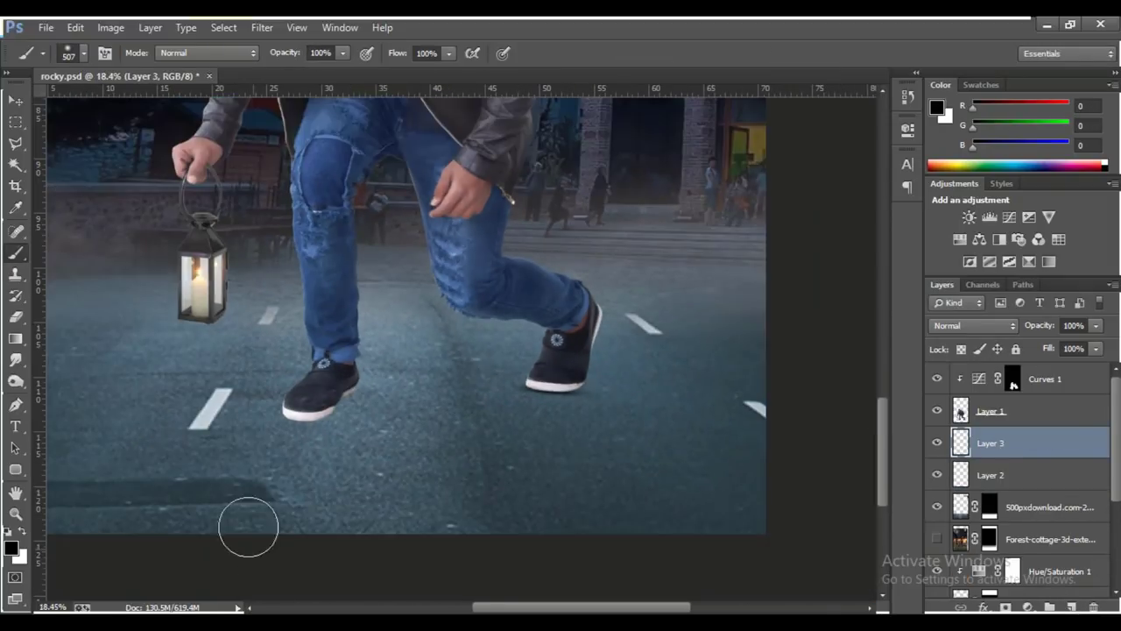
{"action": "left_click", "coordinate": [328, 434]}
{"action": "key", "text": "ctrl+t"}
{"action": "mouse_move", "coordinate": [343, 467]}
{"action": "left_mouse_down"}
{"action": "mouse_move", "coordinate": [323, 479]}
{"action": "mouse_move", "coordinate": [324, 438]}
{"action": "left_mouse_up"}
{"action": "scroll", "coordinate": [323, 438], "scroll_direction": "up", "scroll_amount": 1}
{"action": "scroll", "coordinate": [323, 438], "scroll_direction": "up", "scroll_amount": 1}
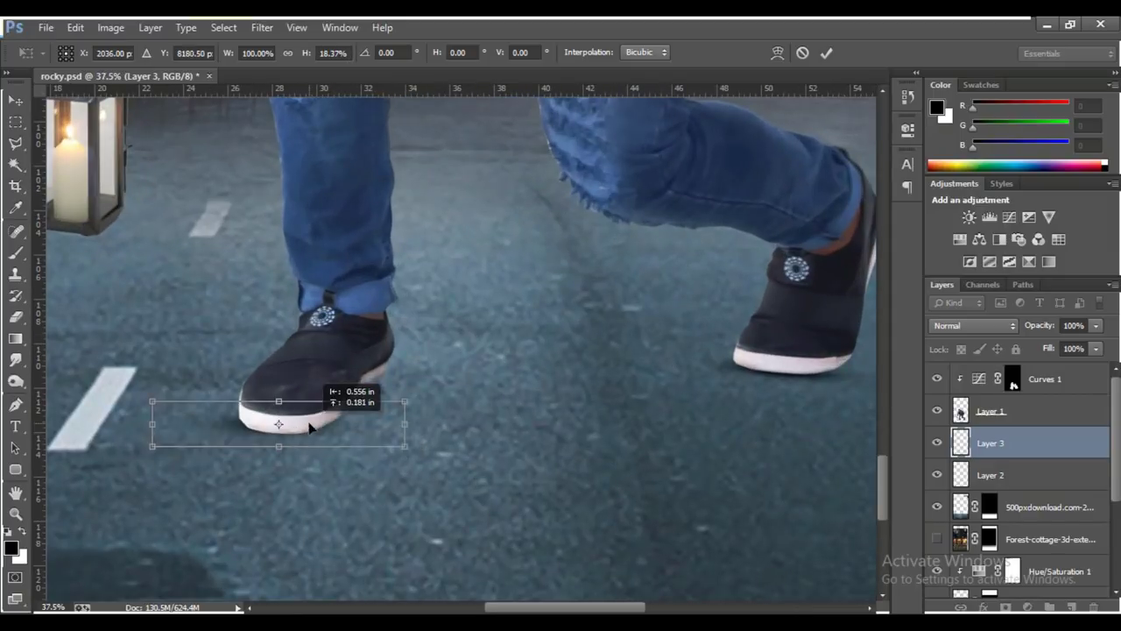
{"action": "key", "text": "Return"}
Add a further shoe shadow, narrowed and rotated along the sole.
{"action": "key", "text": "b"}
{"action": "key", "text": "ctrl+shift+alt+n"}
{"action": "left_click", "coordinate": [450, 394]}
{"action": "key", "text": "ctrl+t"}
{"action": "left_click_drag", "start_coordinate": [477, 386], "coordinate": [401, 376]}
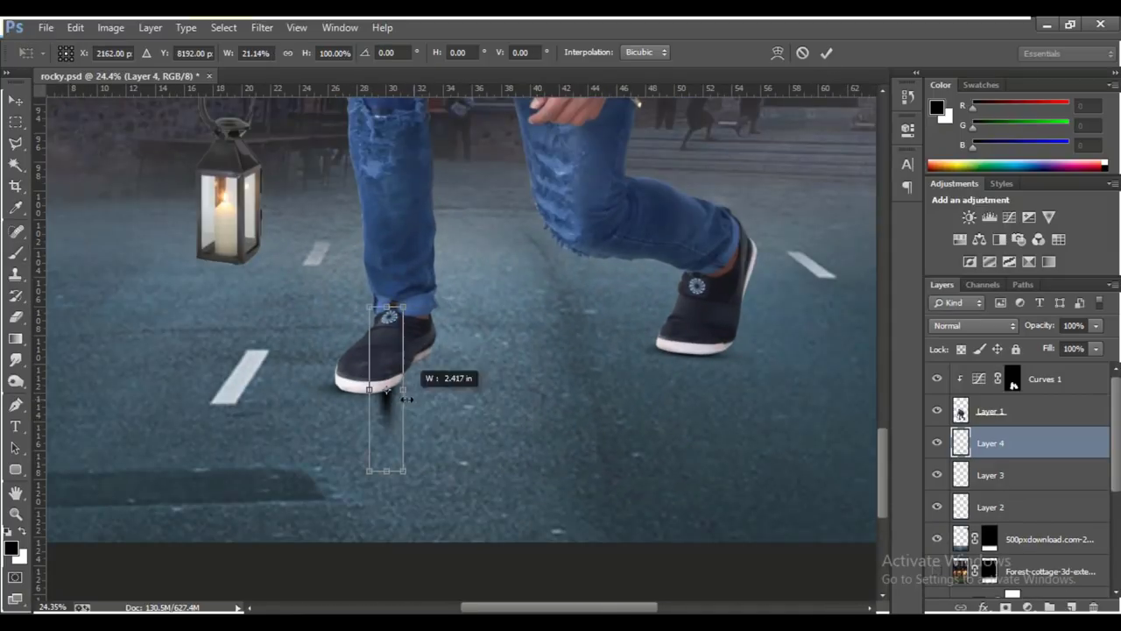
{"action": "left_click_drag", "start_coordinate": [411, 473], "coordinate": [406, 400]}
{"action": "scroll", "coordinate": [406, 400], "scroll_direction": "up", "scroll_amount": 2}
{"action": "left_click_drag", "start_coordinate": [518, 294], "coordinate": [495, 308]}
{"action": "scroll", "coordinate": [440, 349], "scroll_direction": "up", "scroll_amount": 3}
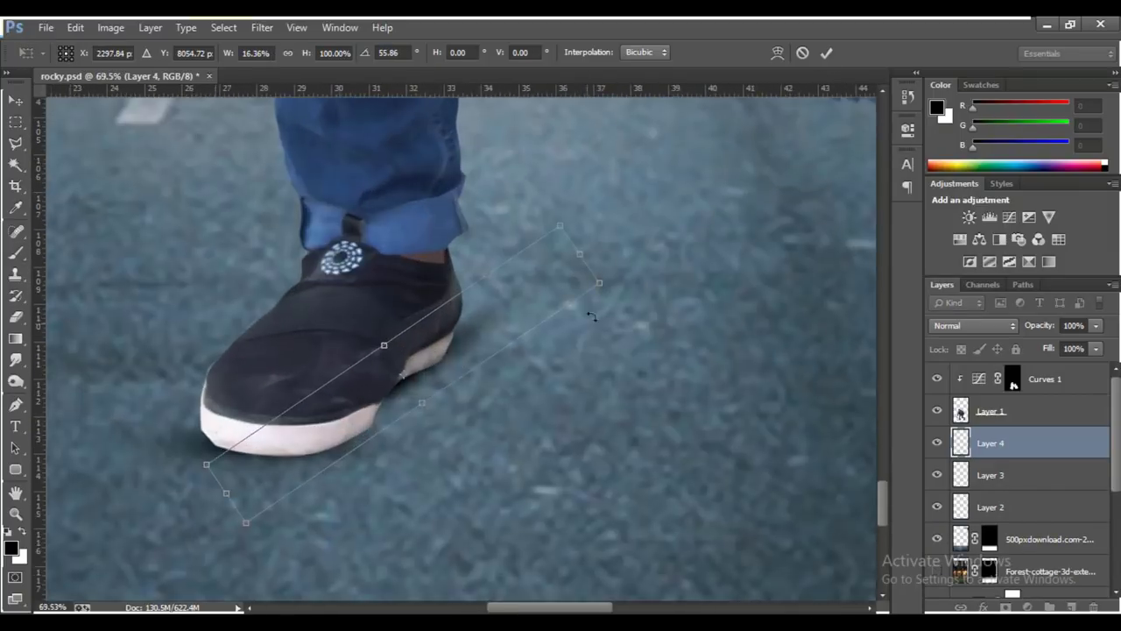
{"action": "left_click_drag", "start_coordinate": [613, 259], "coordinate": [666, 326]}
{"action": "left_click_drag", "start_coordinate": [416, 410], "coordinate": [403, 403]}
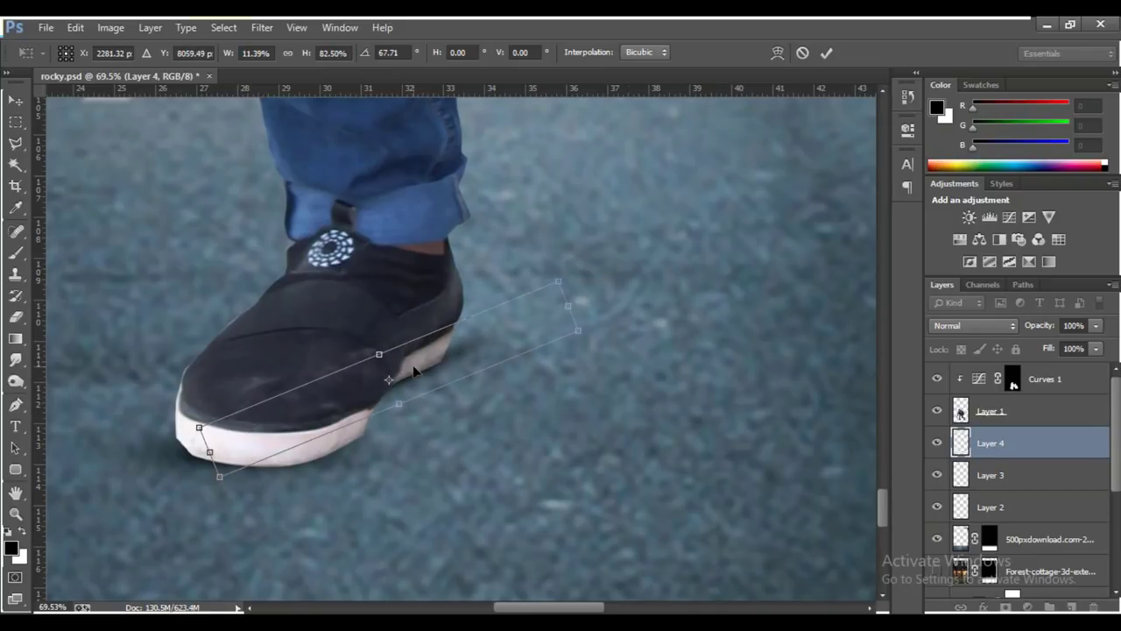
{"action": "left_click", "coordinate": [824, 52]}
Add another empty layer and check the brush size and softness.
{"action": "key", "text": "ctrl+shift+alt+n"}
{"action": "key", "text": "b"}
{"action": "right_click", "coordinate": [480, 399]}
{"action": "right_click", "coordinate": [480, 390]}
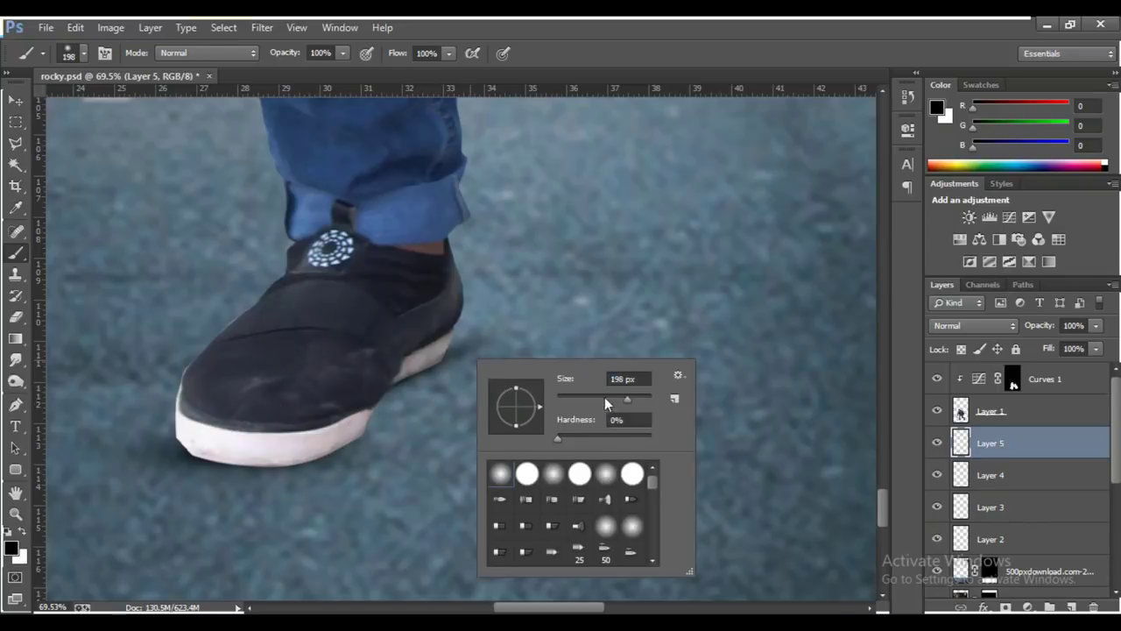
{"action": "key", "text": "Escape"}
Add Layer 6 clipped to the man's cut-out, with a 402 px brush.
{"action": "left_click", "coordinate": [975, 403]}
{"action": "key", "text": "ctrl+shift+alt+n"}
{"action": "key", "text": "ctrl+alt+g"}
{"action": "right_click", "coordinate": [548, 353]}
{"action": "key", "text": "Escape"}
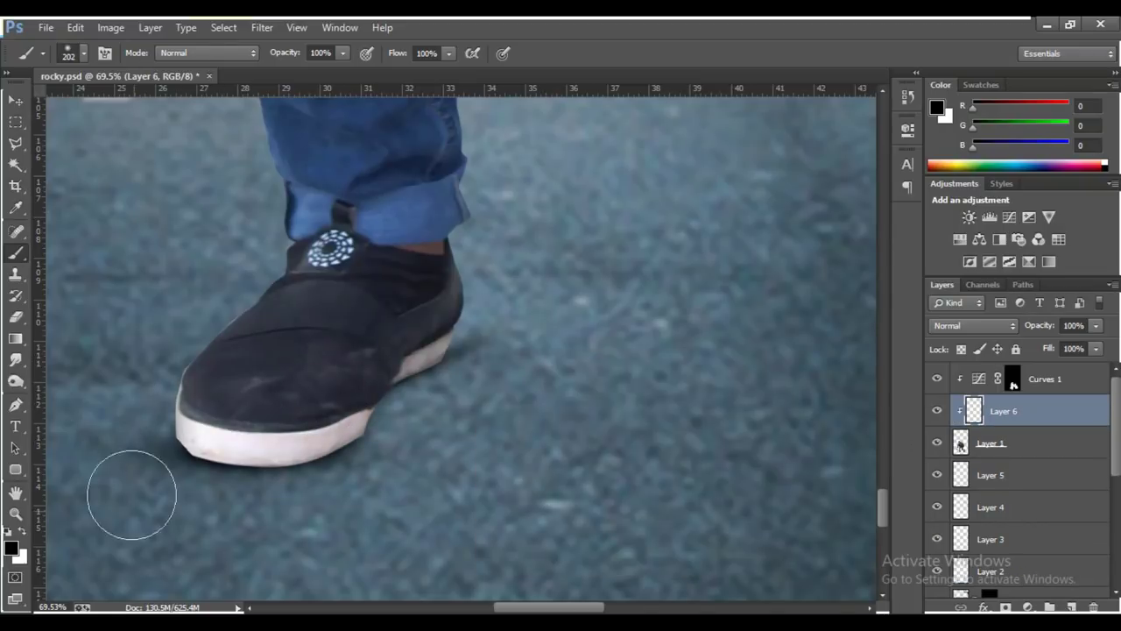
{"action": "scroll", "coordinate": [413, 469], "scroll_direction": "down", "scroll_amount": 3}
{"action": "right_click", "coordinate": [488, 356]}
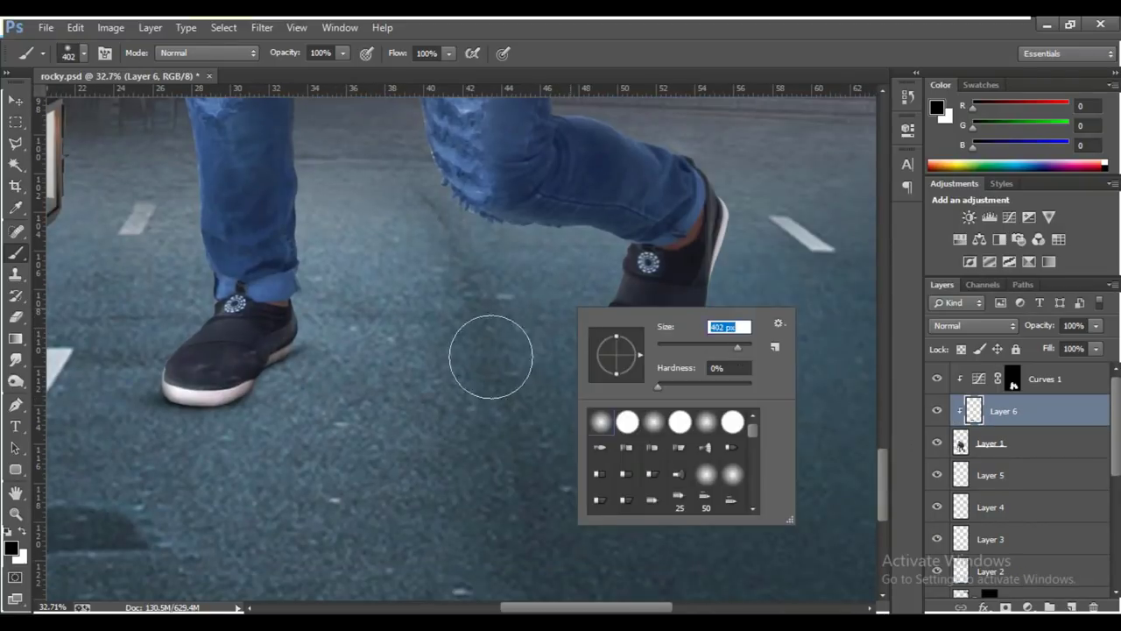
{"action": "type", "text": "402"}
{"action": "key", "text": "Return"}
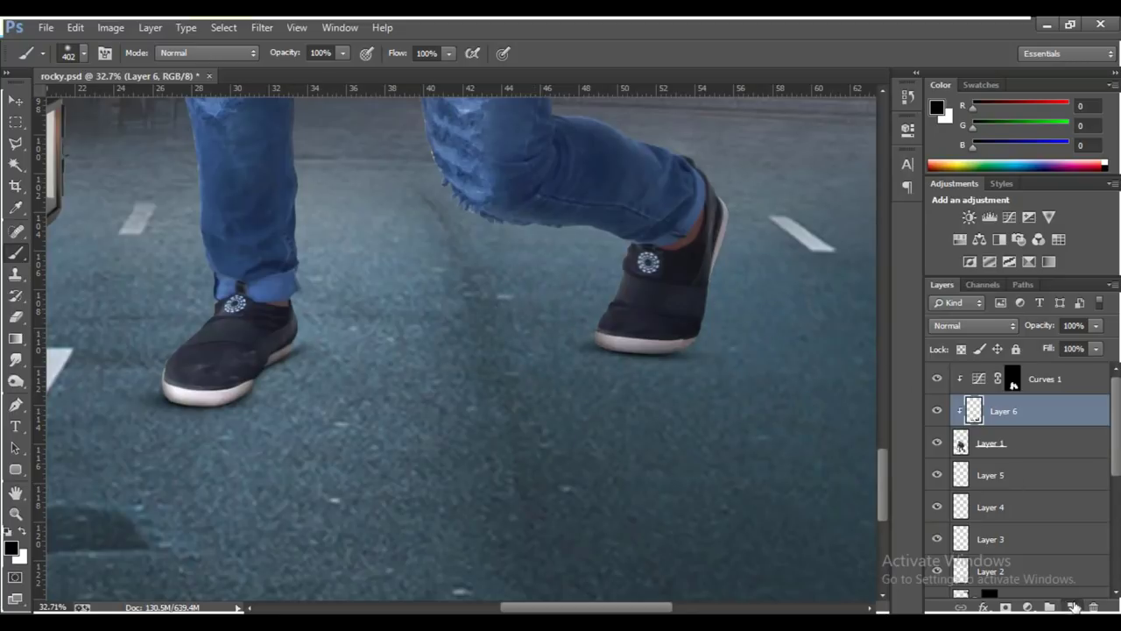
Add clipped Layer 7 at 42% opacity, fit the image to the window, and select the bottom background layer.
{"action": "left_click", "coordinate": [1073, 606]}
{"action": "left_click_drag", "start_coordinate": [1041, 325], "coordinate": [1007, 326]}
{"action": "scroll", "coordinate": [624, 303], "scroll_direction": "down", "scroll_amount": 3}
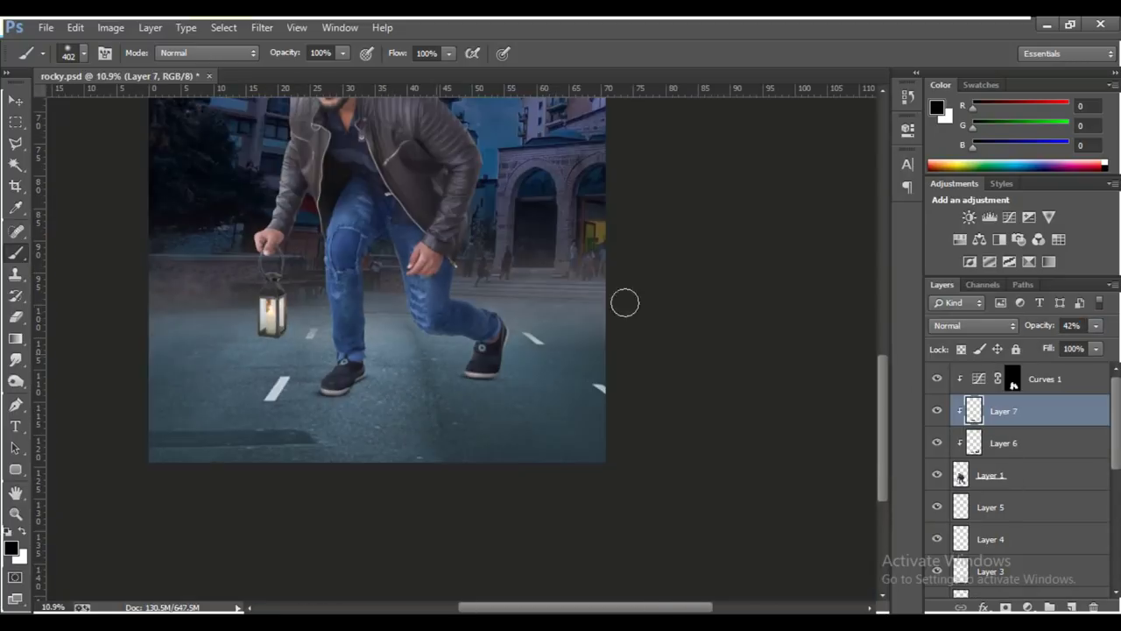
{"action": "key", "text": "v"}
{"action": "key", "text": "ctrl+0"}
{"action": "scroll", "coordinate": [1031, 479], "scroll_direction": "down", "scroll_amount": 3}
{"action": "left_click", "coordinate": [1047, 538]}
Group the selected background layers into Group 1.
{"action": "left_click", "coordinate": [1047, 571], "text": "shift"}
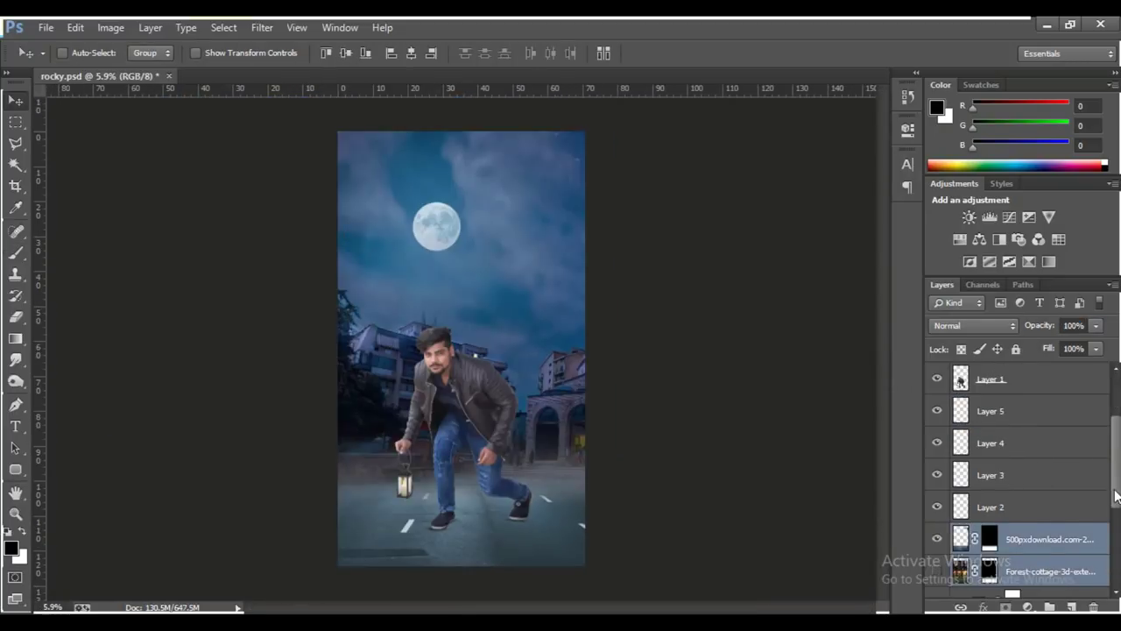
{"action": "scroll", "coordinate": [1031, 479], "scroll_direction": "down", "scroll_amount": 5}
{"action": "left_click", "coordinate": [1038, 518], "text": "shift"}
{"action": "right_click", "coordinate": [1051, 518]}
{"action": "left_click", "coordinate": [916, 192]}
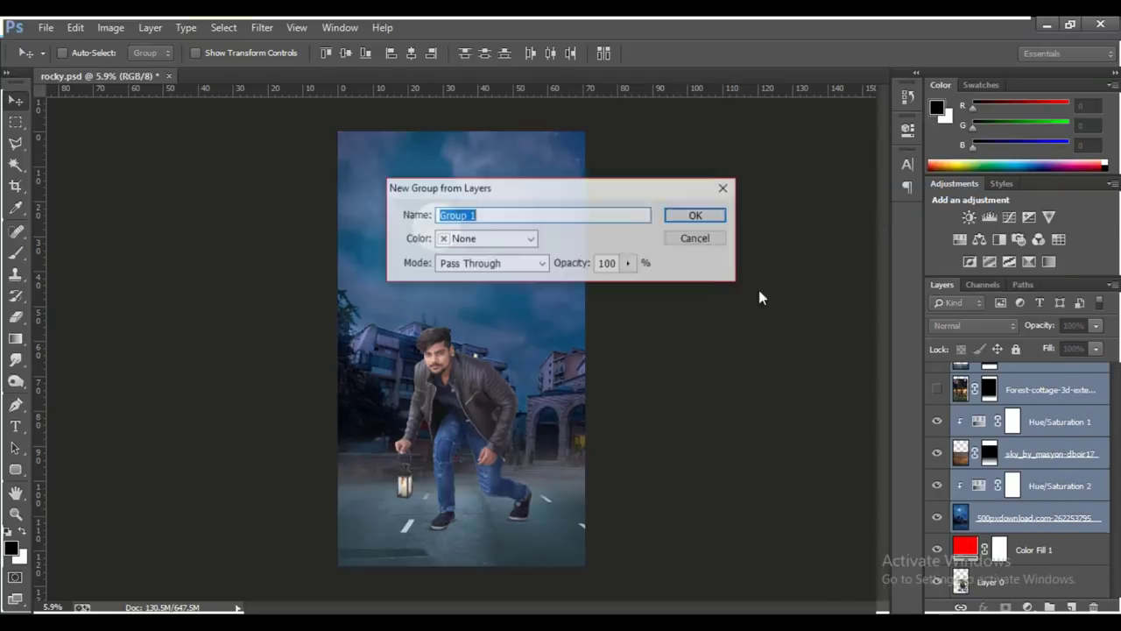
{"action": "key", "text": "Return"}
Duplicate Group 1, merge the copy, and duplicate the merged layer.
{"action": "key", "text": "ctrl+j"}
{"action": "right_click", "coordinate": [1007, 531]}
{"action": "left_click", "coordinate": [954, 363]}
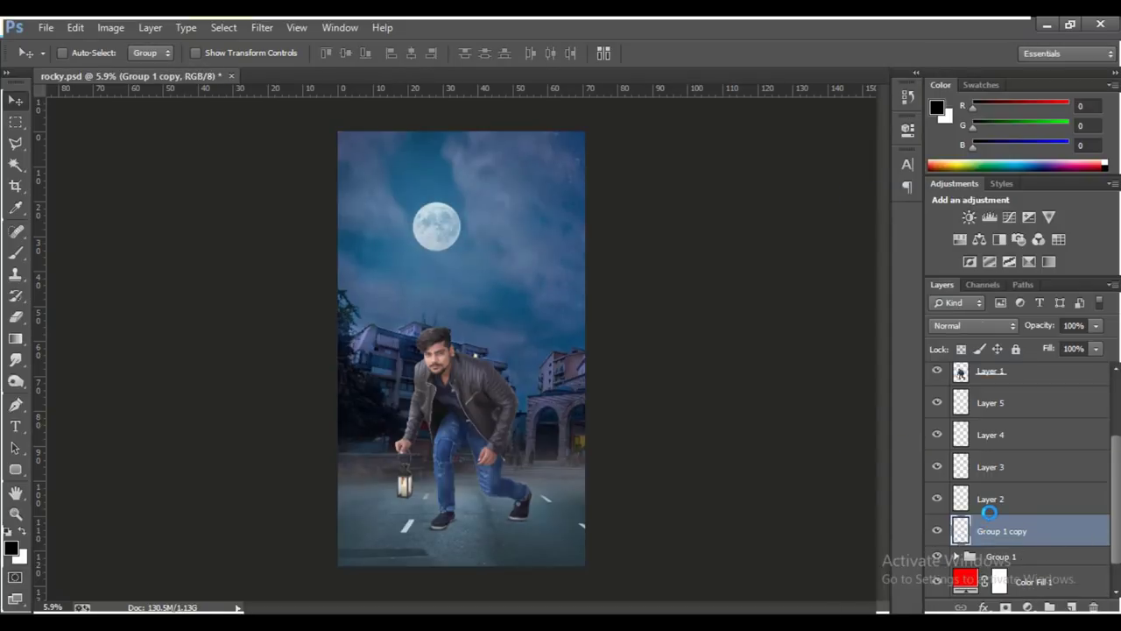
{"action": "key", "text": "ctrl+j"}
Apply a Tilt-Shift blur with the sharp focus band over the man.
{"action": "left_click", "coordinate": [262, 27]}
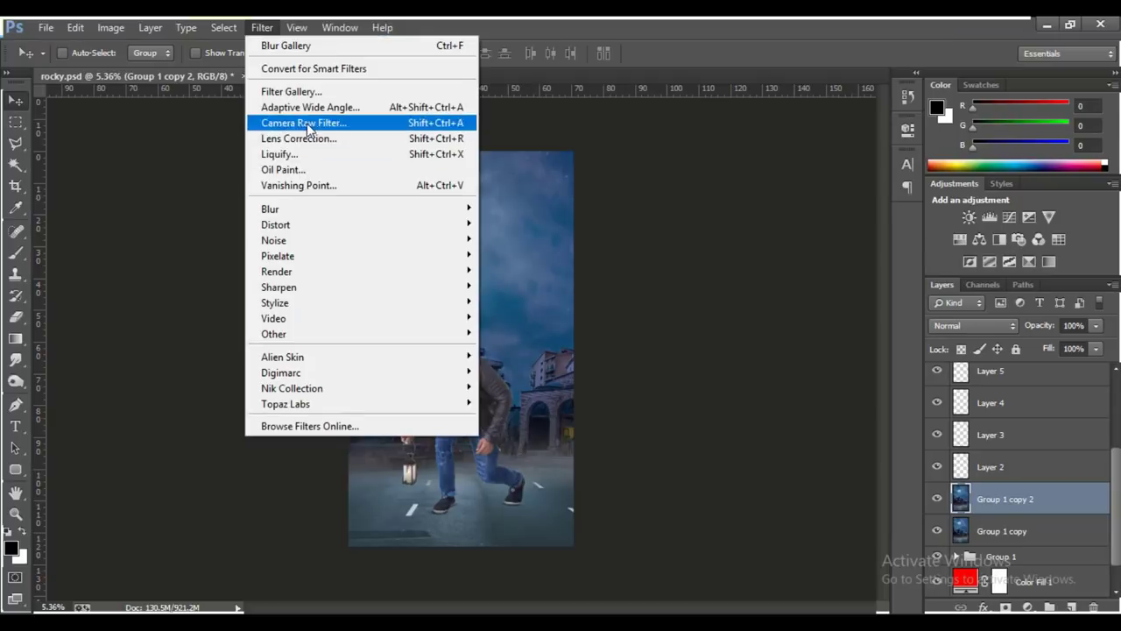
{"action": "mouse_move", "coordinate": [270, 208]}
{"action": "left_click", "coordinate": [517, 236]}
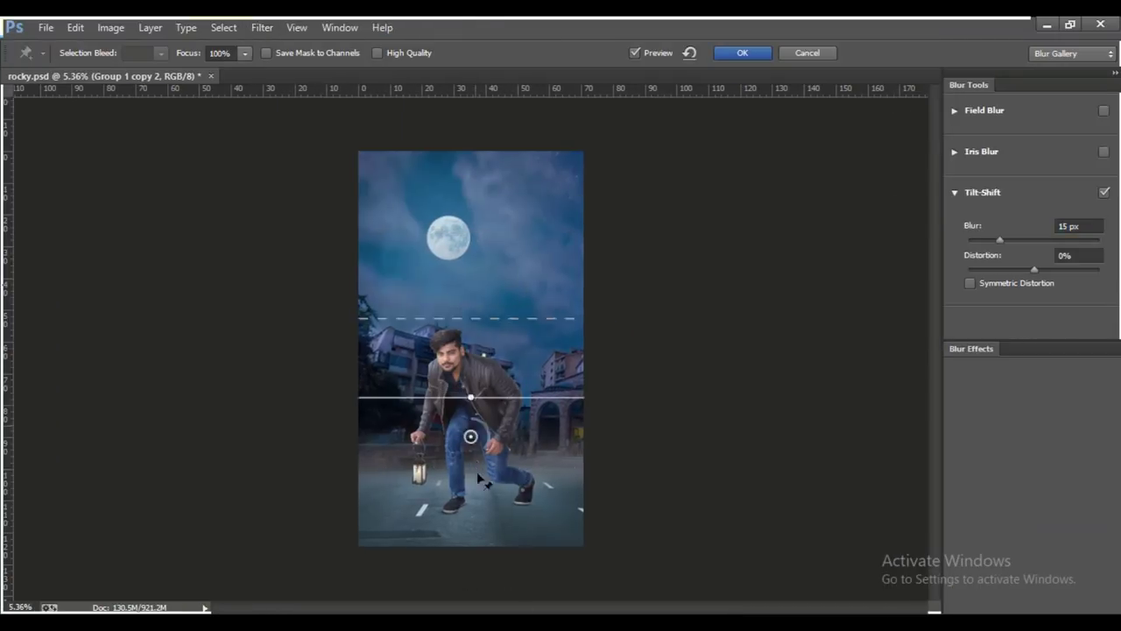
{"action": "left_click_drag", "start_coordinate": [470, 436], "coordinate": [480, 514]}
{"action": "left_click", "coordinate": [755, 57]}
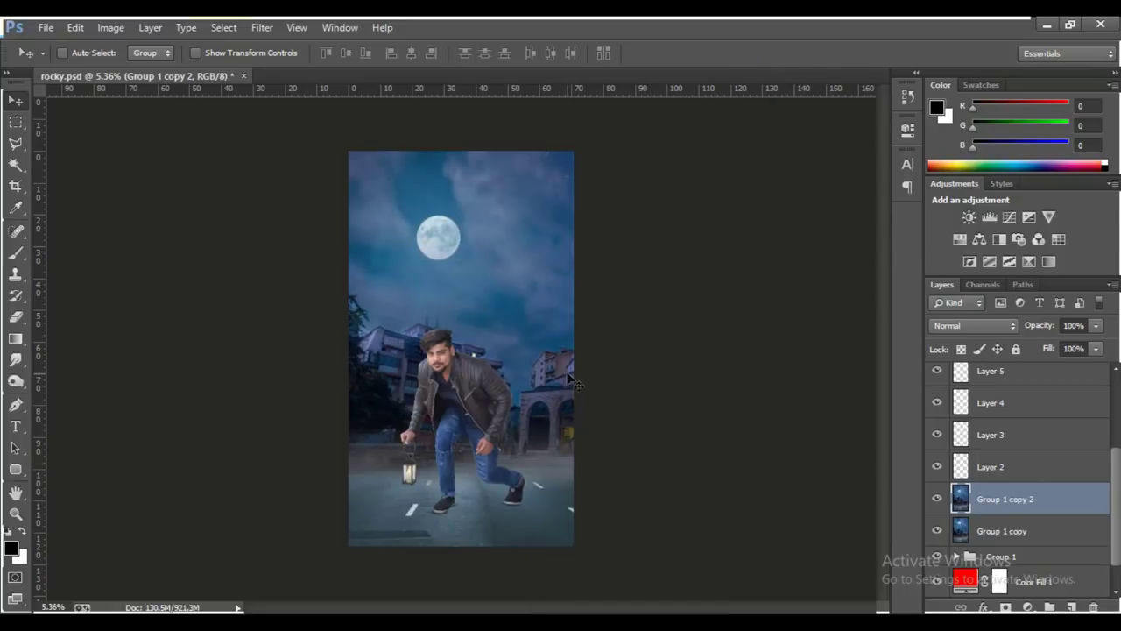
{"action": "scroll", "coordinate": [538, 395], "scroll_direction": "up", "scroll_amount": 5}
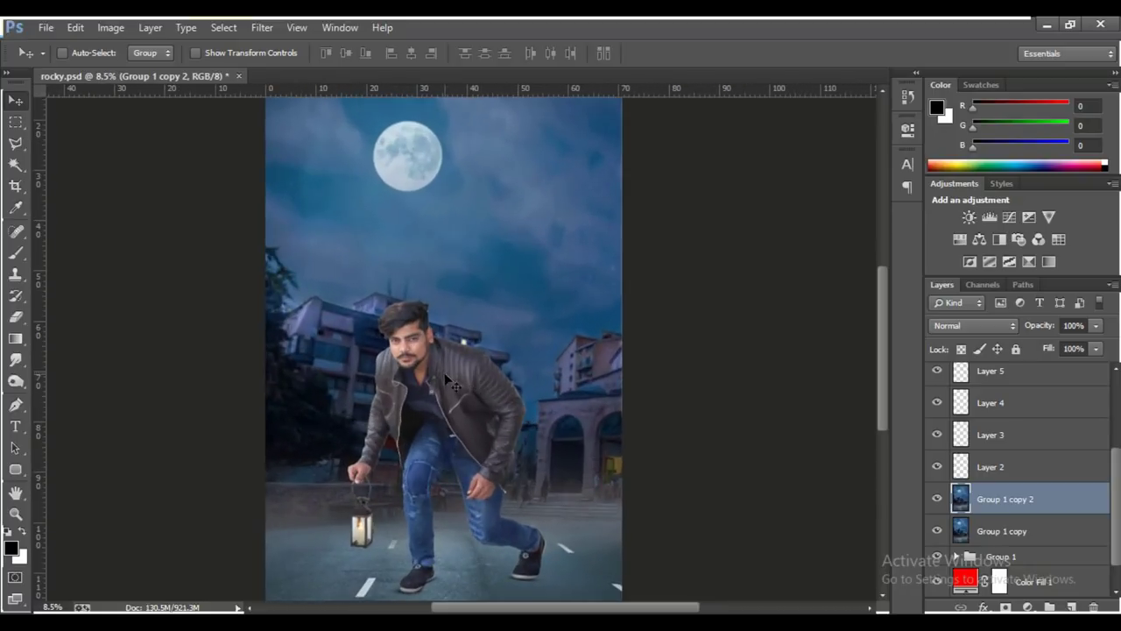
{"action": "scroll", "coordinate": [446, 379], "scroll_direction": "up", "scroll_amount": 3}
{"action": "scroll", "coordinate": [388, 263], "scroll_direction": "up", "scroll_amount": 3}
{"action": "scroll", "coordinate": [401, 333], "scroll_direction": "down", "scroll_amount": 3}
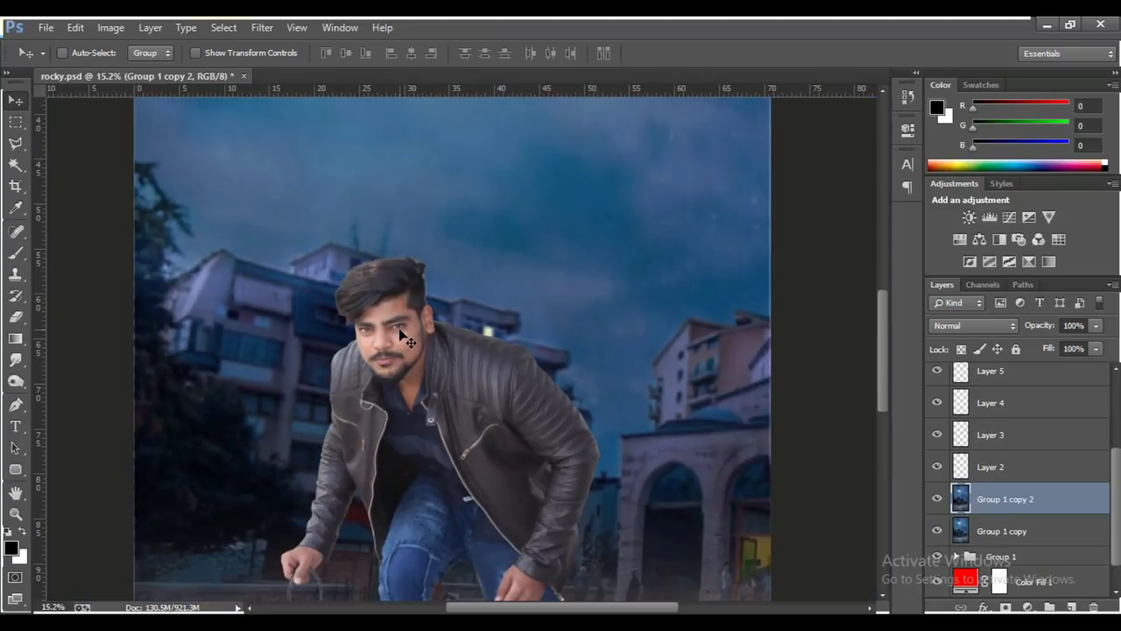
{"action": "scroll", "coordinate": [438, 403], "scroll_direction": "down", "scroll_amount": 1}
{"action": "scroll", "coordinate": [469, 478], "scroll_direction": "down", "scroll_amount": 1}
{"action": "scroll", "coordinate": [469, 478], "scroll_direction": "down", "scroll_amount": 2}
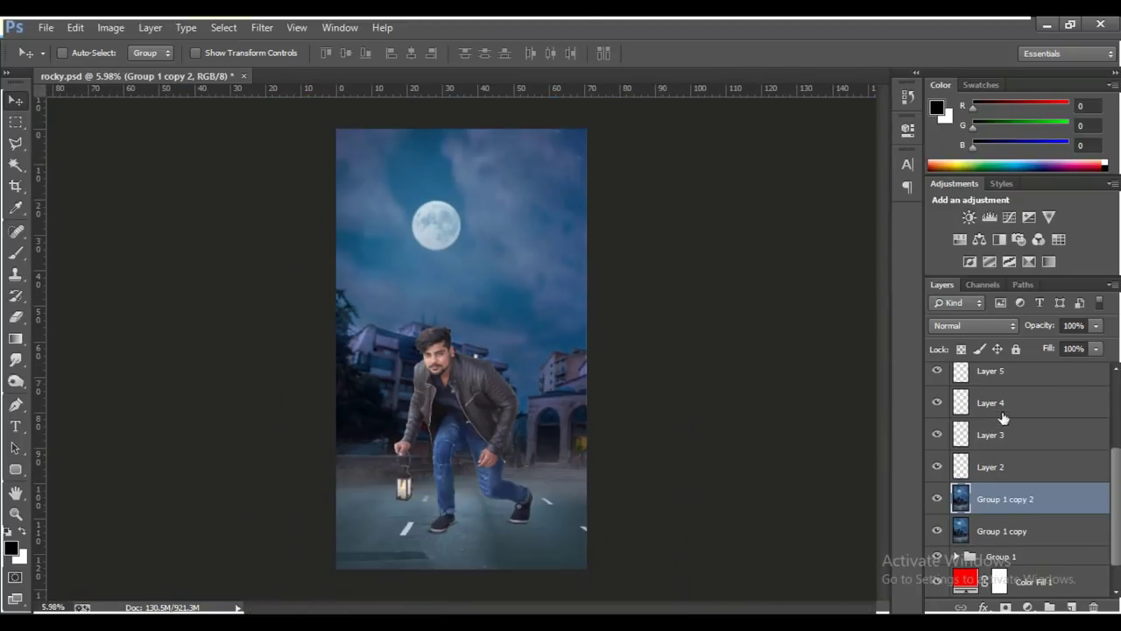
{"action": "scroll", "coordinate": [1003, 418], "scroll_direction": "up", "scroll_amount": 3}
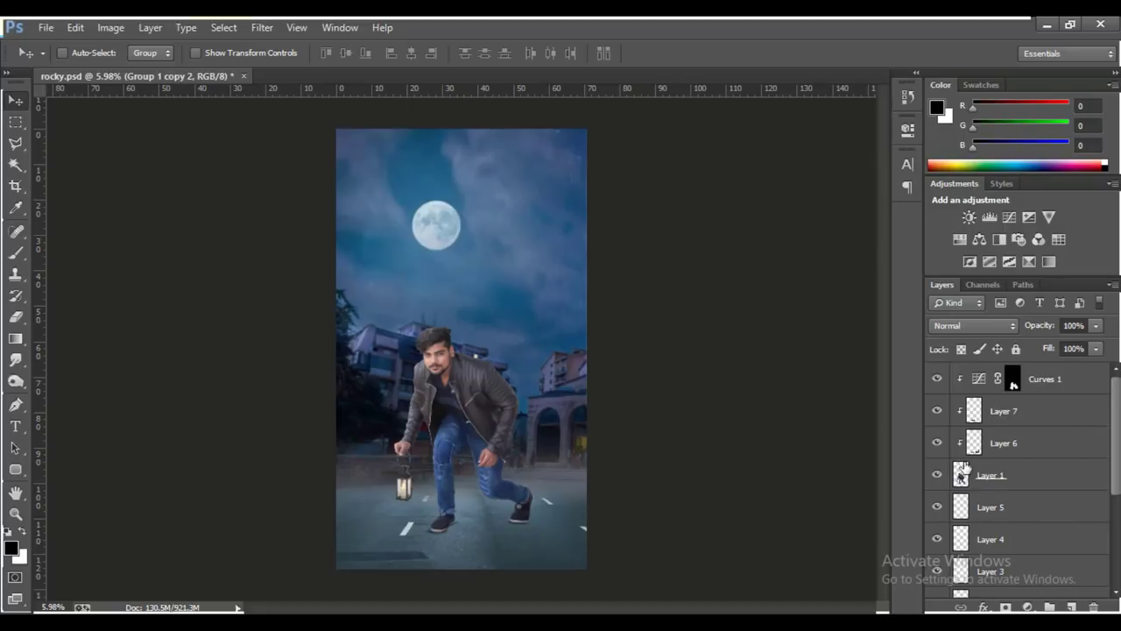
Select the man's Layer 1 and switch to the Mixer Brush Tool.
{"action": "left_click", "coordinate": [1043, 378]}
{"action": "left_click", "coordinate": [991, 477]}
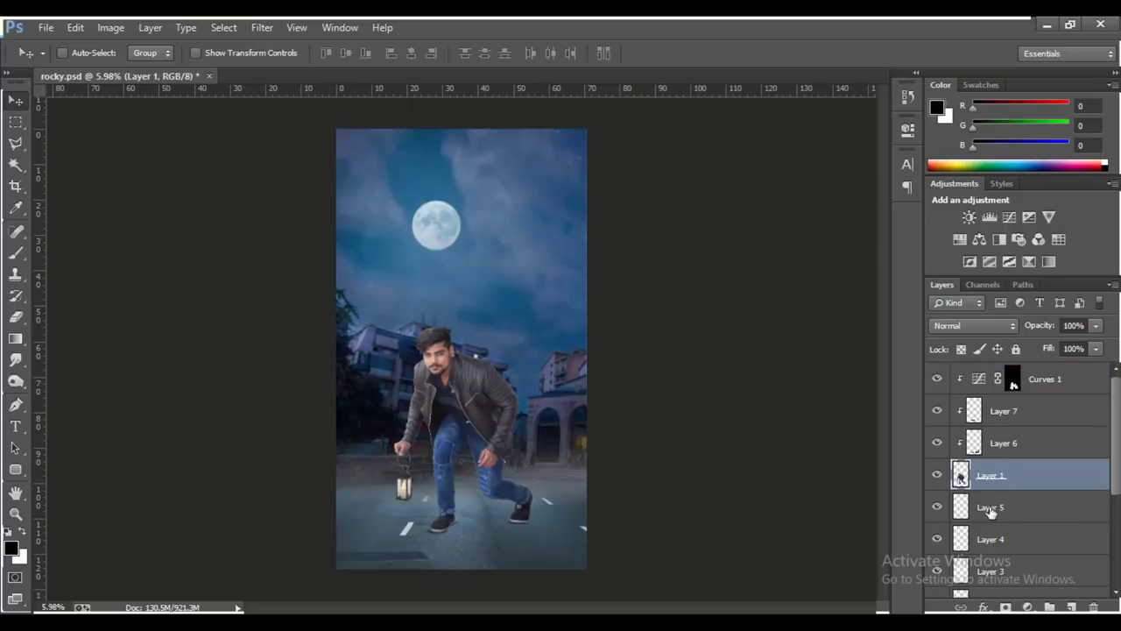
{"action": "right_click", "coordinate": [13, 256]}
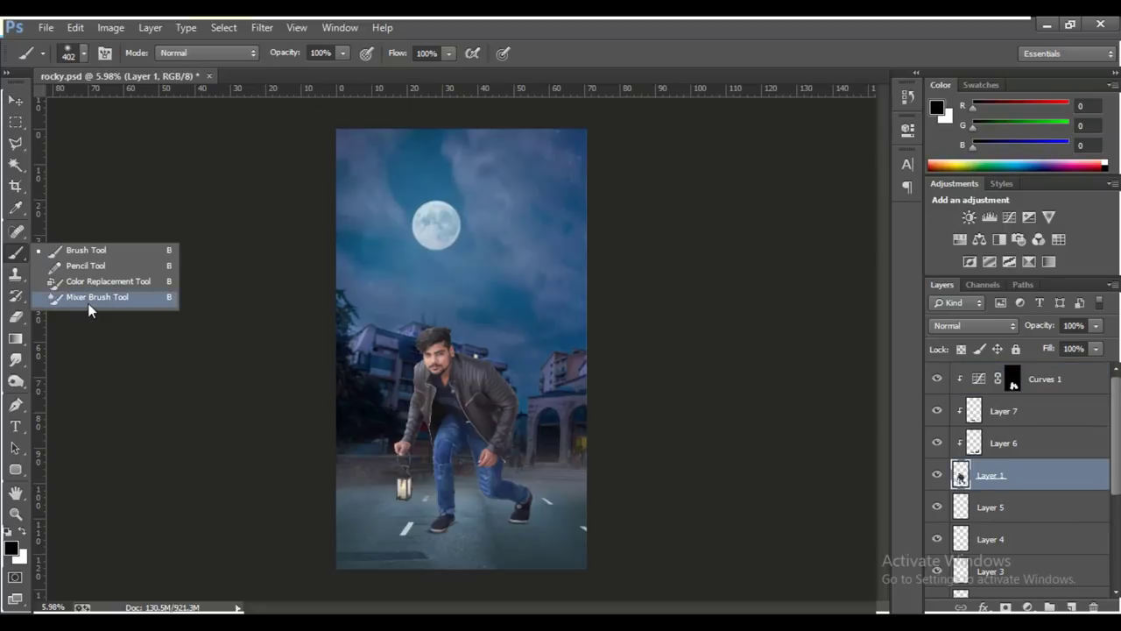
{"action": "left_click", "coordinate": [88, 298]}
With an 80 px brush, blend the skin on the forehead and cheeks.
{"action": "scroll", "coordinate": [419, 340], "scroll_direction": "up", "scroll_amount": 3}
{"action": "scroll", "coordinate": [420, 340], "scroll_direction": "up", "scroll_amount": 2}
{"action": "scroll", "coordinate": [420, 340], "scroll_direction": "up", "scroll_amount": 3}
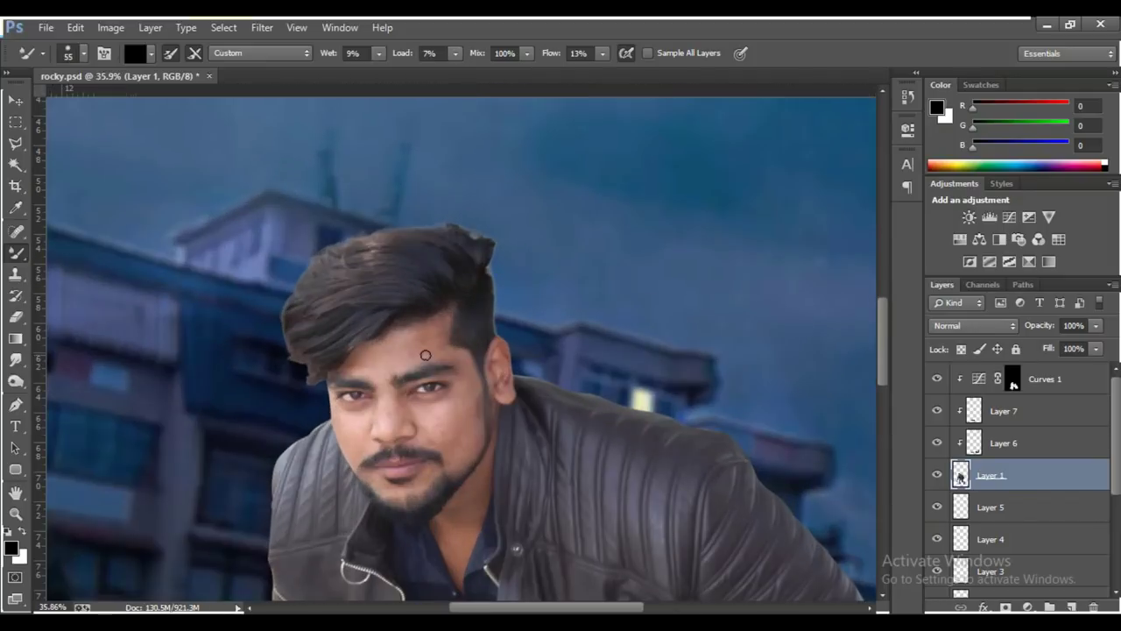
{"action": "scroll", "coordinate": [426, 354], "scroll_direction": "up", "scroll_amount": 3}
{"action": "scroll", "coordinate": [425, 355], "scroll_direction": "up", "scroll_amount": 2}
{"action": "right_click", "coordinate": [426, 355]}
{"action": "type", "text": "80"}
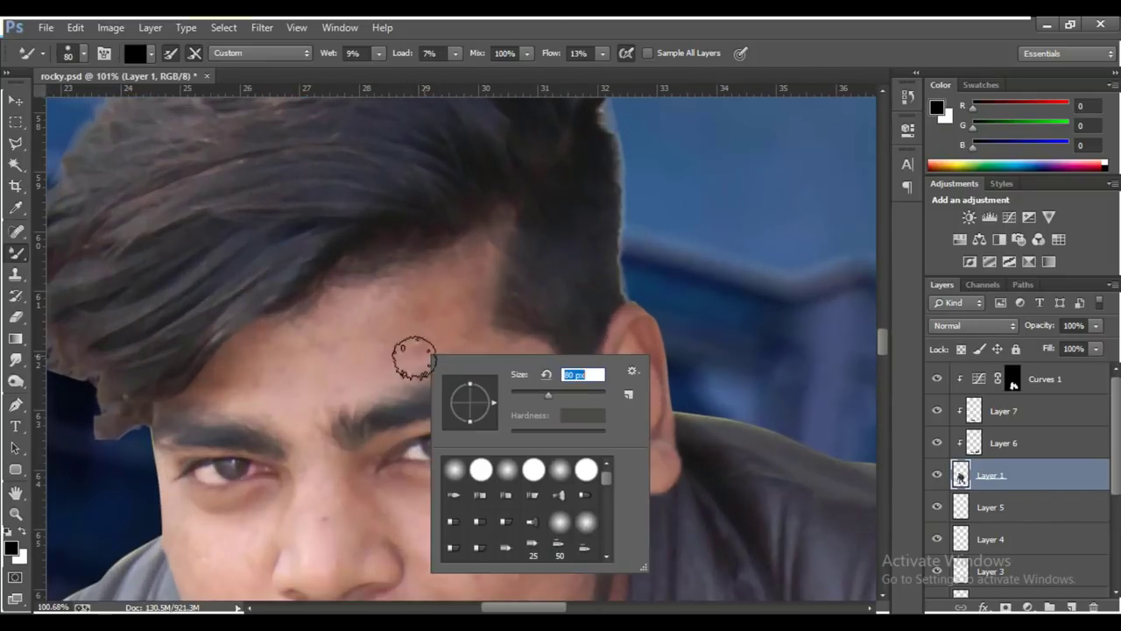
{"action": "key", "text": "Return"}
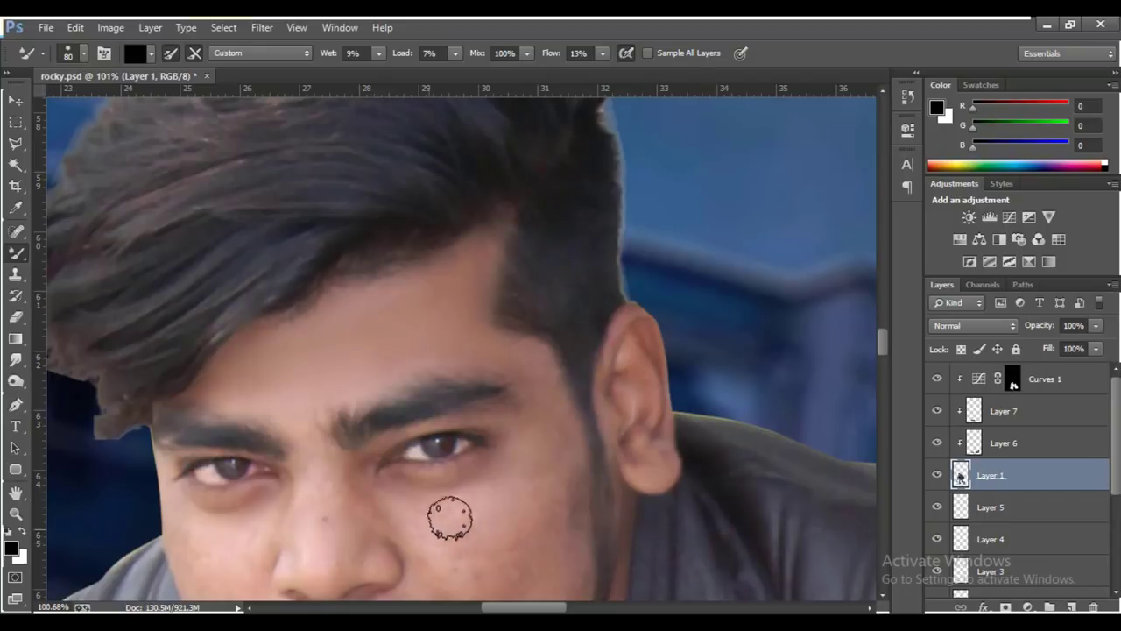
{"action": "scroll", "coordinate": [530, 487], "scroll_direction": "down", "scroll_amount": 3}
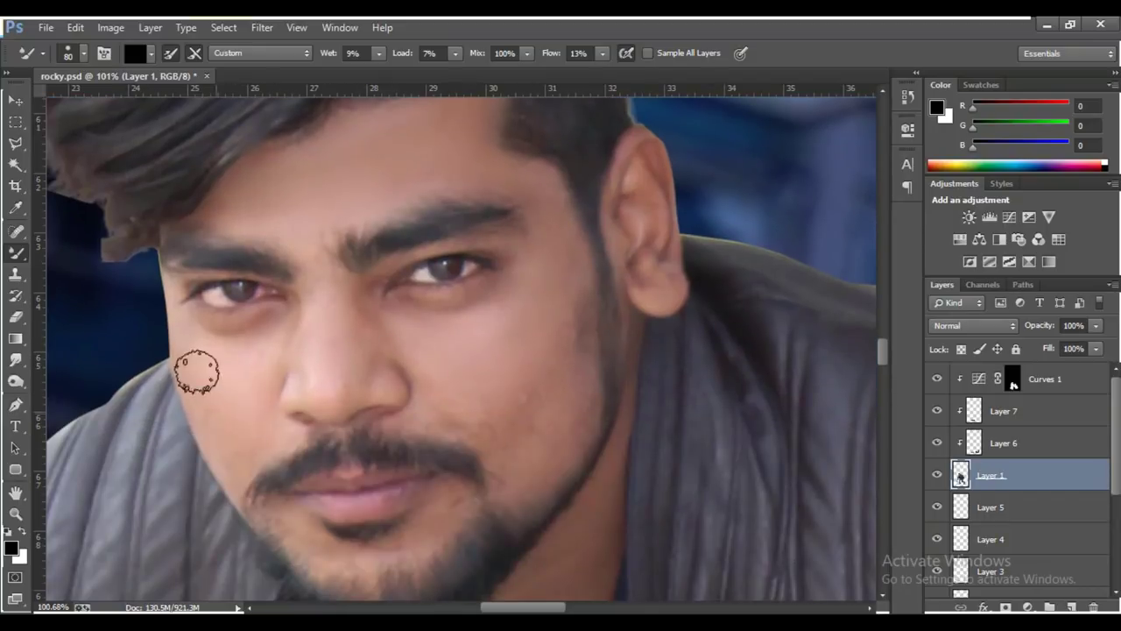
{"action": "scroll", "coordinate": [437, 523], "scroll_direction": "down", "scroll_amount": 10}
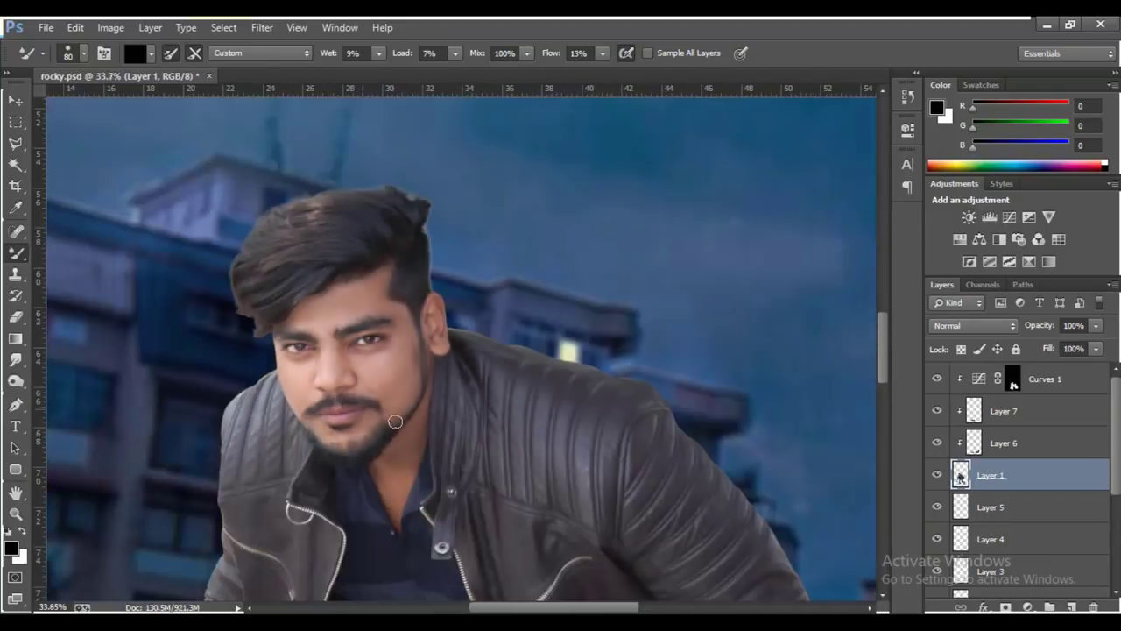
Add a Hue/Saturation adjustment reducing the blues' saturation to -33.
{"action": "key", "text": "v"}
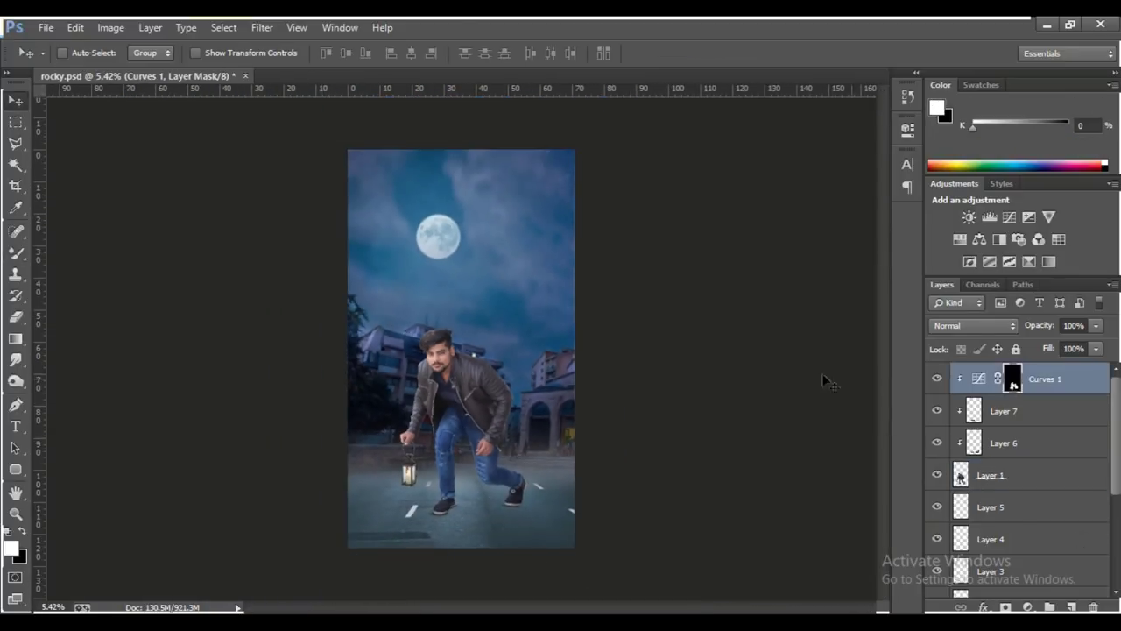
{"action": "left_click", "coordinate": [733, 192]}
{"action": "left_click", "coordinate": [727, 273]}
{"action": "left_click_drag", "start_coordinate": [767, 263], "coordinate": [734, 264]}
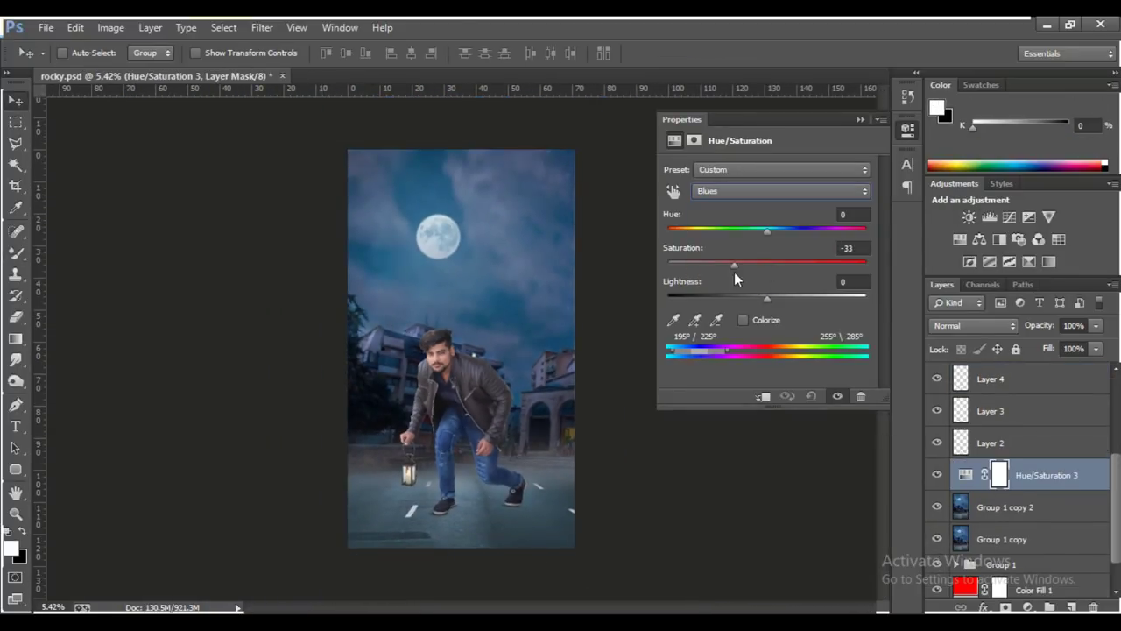
{"action": "left_click", "coordinate": [860, 119]}
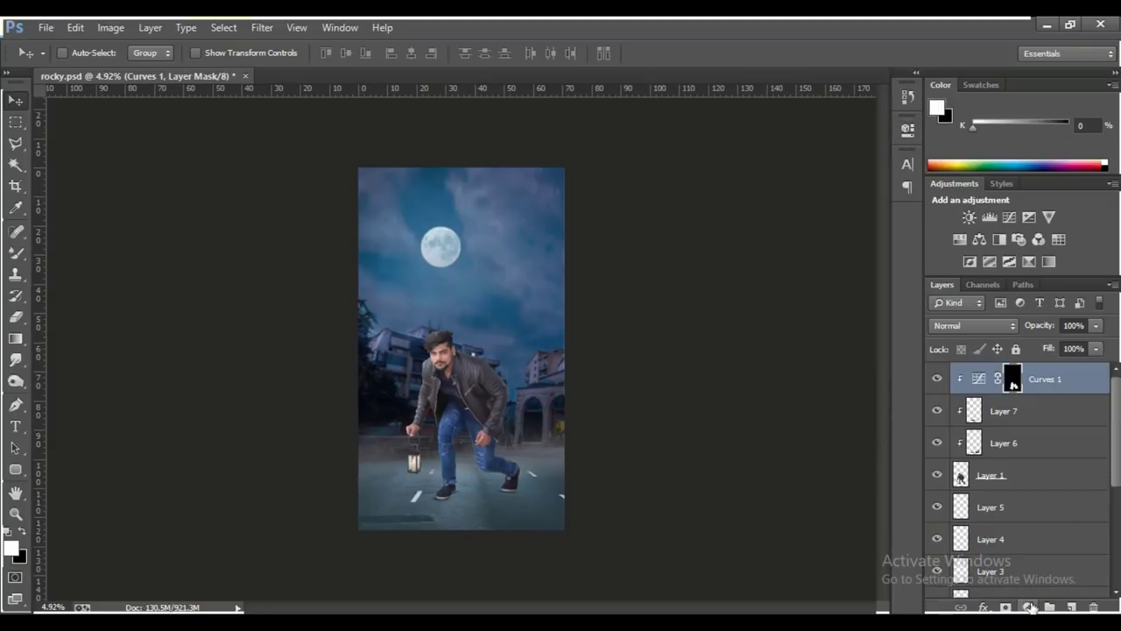
Add a Channel Mixer with Green output set to Green 0 and Blue 100.
{"action": "left_click", "coordinate": [1030, 606]}
{"action": "left_click", "coordinate": [944, 474]}
{"action": "left_click", "coordinate": [797, 190]}
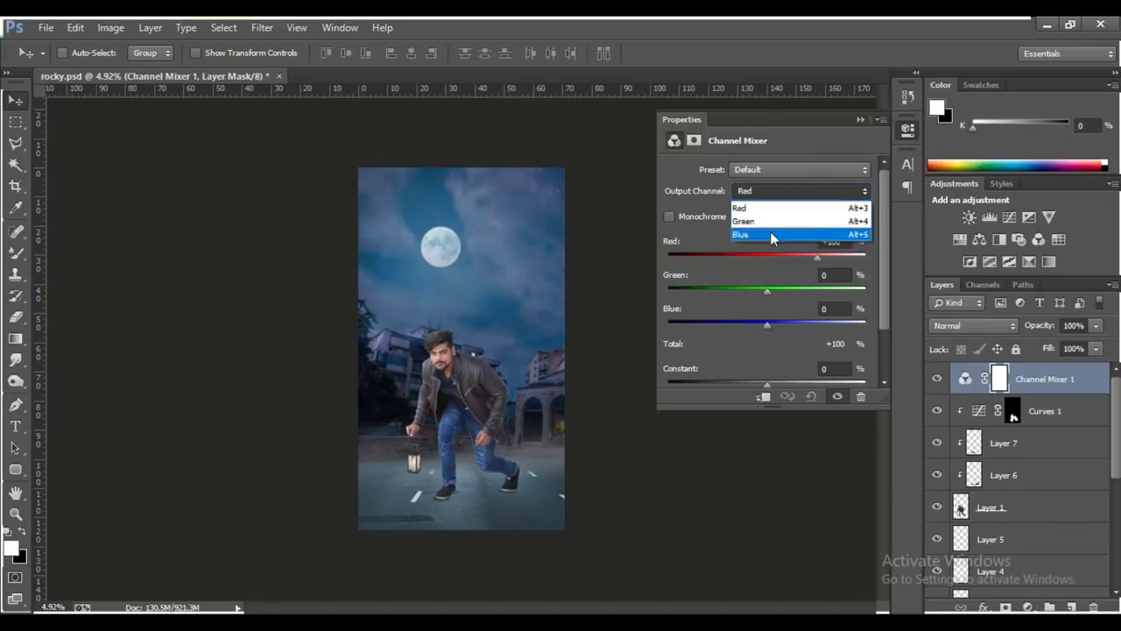
{"action": "left_click", "coordinate": [771, 220]}
{"action": "left_click", "coordinate": [835, 275]}
{"action": "type", "text": "0"}
{"action": "left_click", "coordinate": [828, 309]}
{"action": "type", "text": "100"}
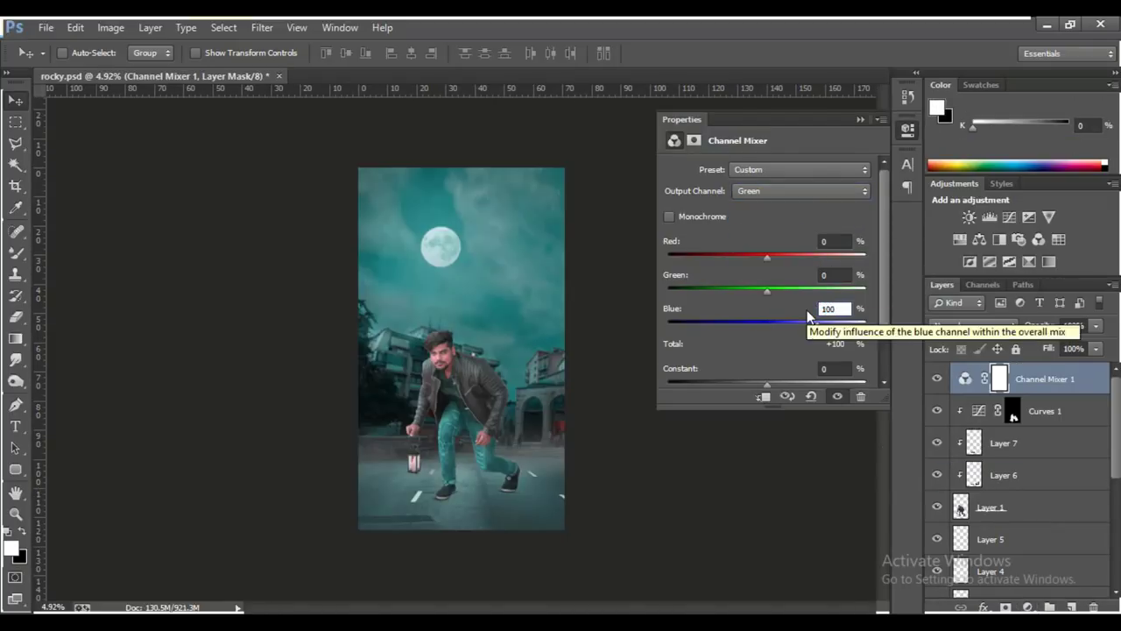
{"action": "left_click", "coordinate": [861, 119]}
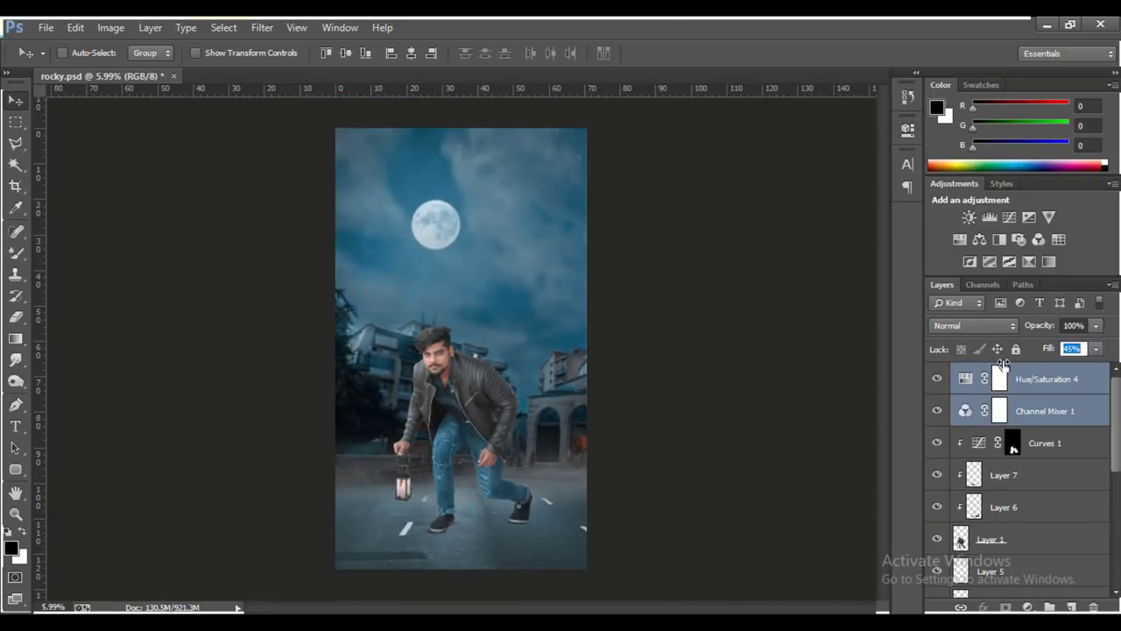
Add Curves 2 with the black point raised to lift the shadows.
{"action": "left_click", "coordinate": [1009, 217]}
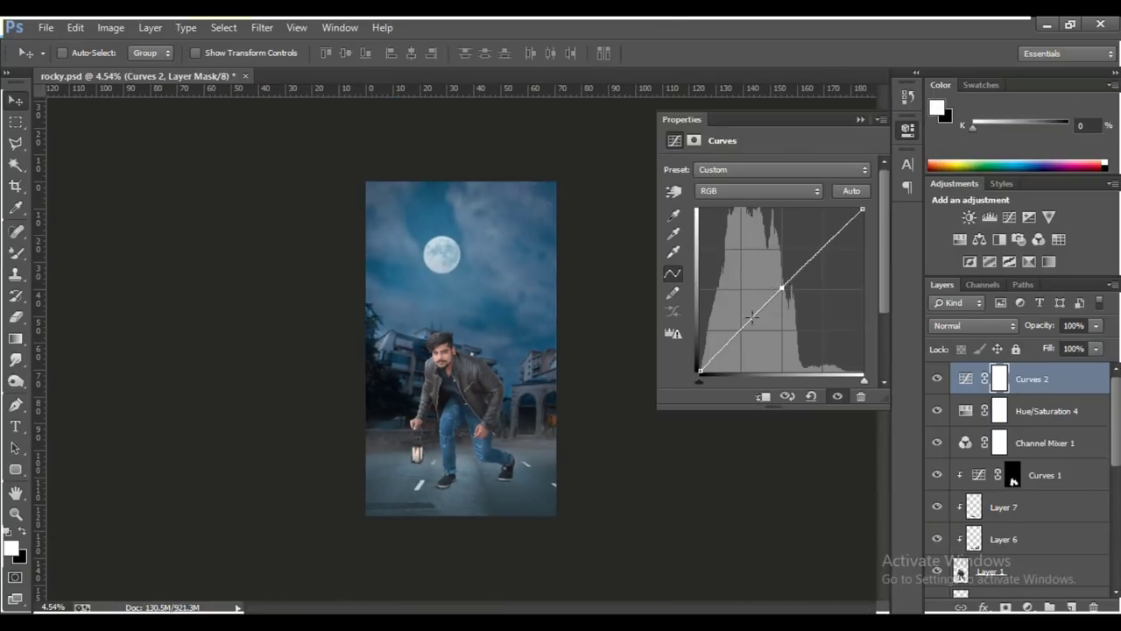
{"action": "left_click_drag", "start_coordinate": [699, 369], "coordinate": [699, 356]}
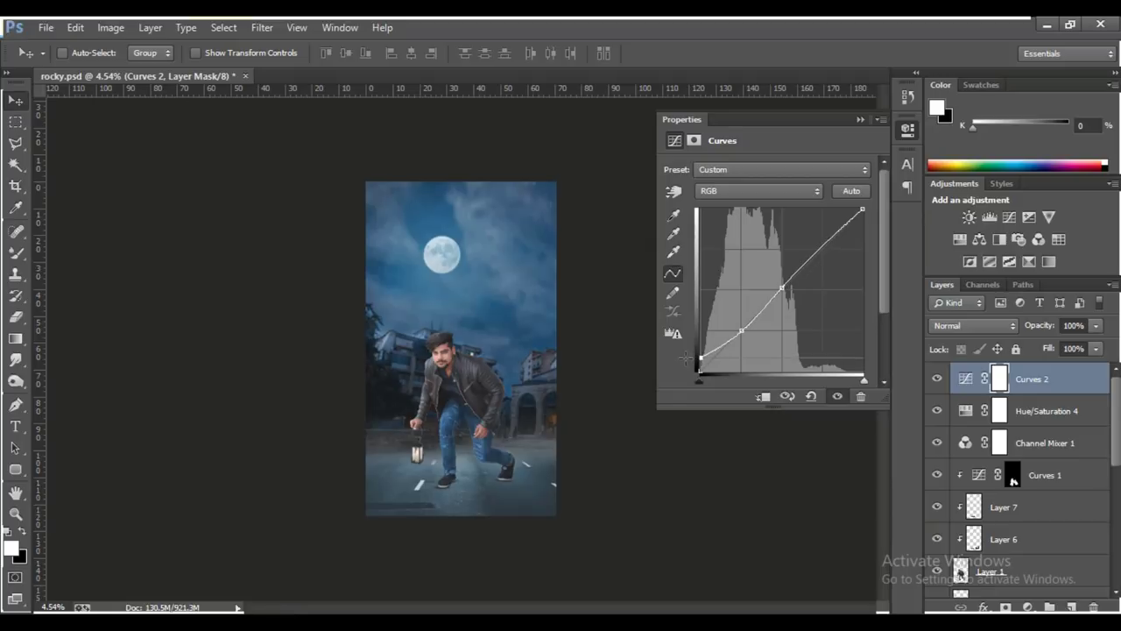
{"action": "scroll", "coordinate": [487, 417], "scroll_direction": "up", "scroll_amount": 2}
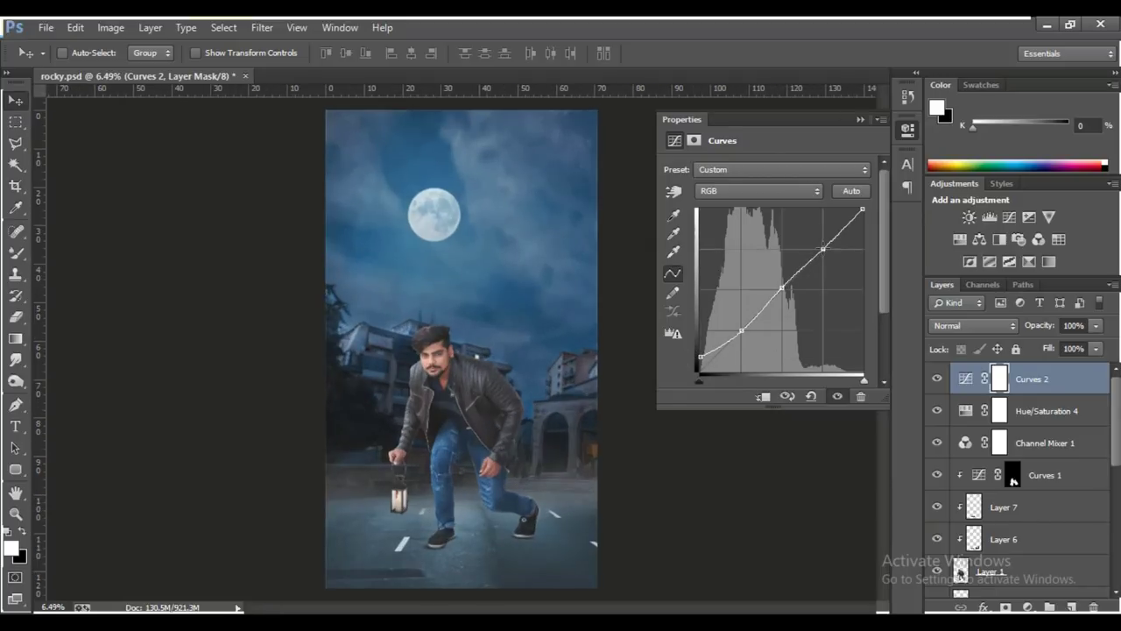
{"action": "left_click", "coordinate": [860, 121]}
{"action": "scroll", "coordinate": [758, 269], "scroll_direction": "down", "scroll_amount": 2}
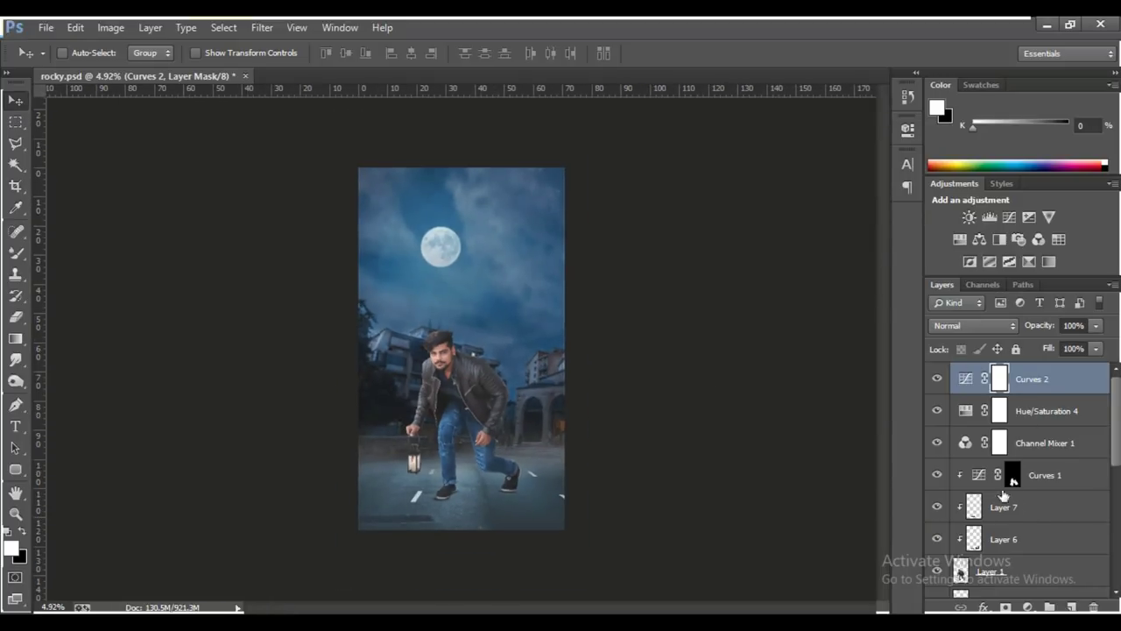
Paint an orange glow over the lantern on a new layer set to Screen.
{"action": "key", "text": "ctrl+shift+alt+n"}
{"action": "left_click_drag", "start_coordinate": [1042, 467], "coordinate": [1042, 403]}
{"action": "right_click", "coordinate": [16, 252]}
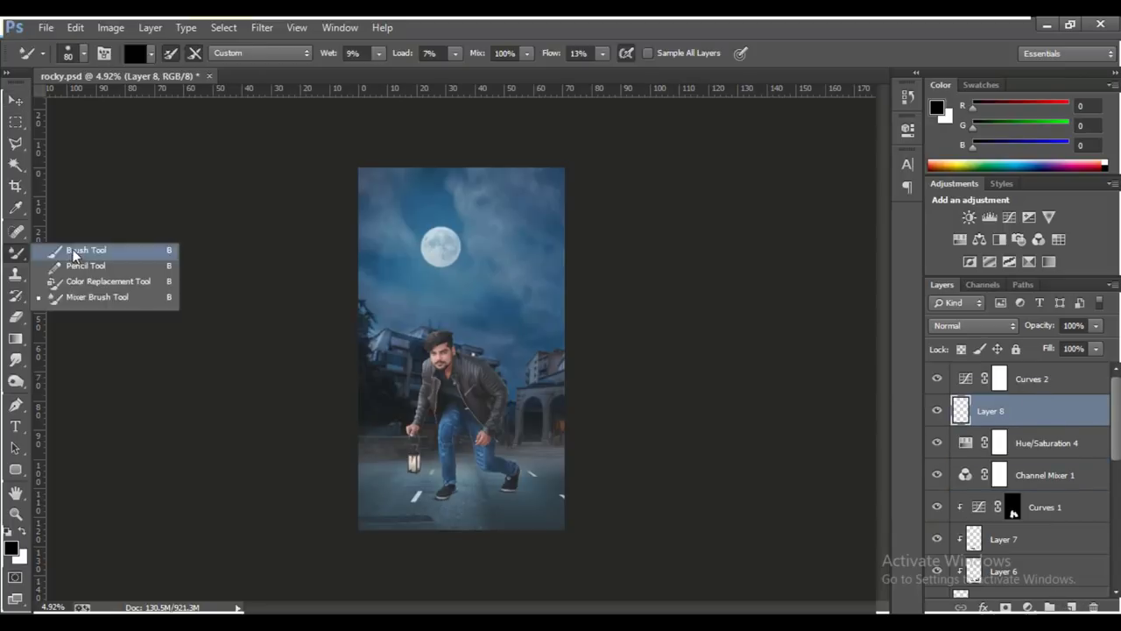
{"action": "left_click", "coordinate": [10, 547]}
{"action": "left_click", "coordinate": [816, 377]}
{"action": "left_click", "coordinate": [795, 190]}
{"action": "left_click", "coordinate": [962, 179]}
{"action": "key", "text": "b"}
{"action": "scroll", "coordinate": [377, 443], "scroll_direction": "up", "scroll_amount": 5}
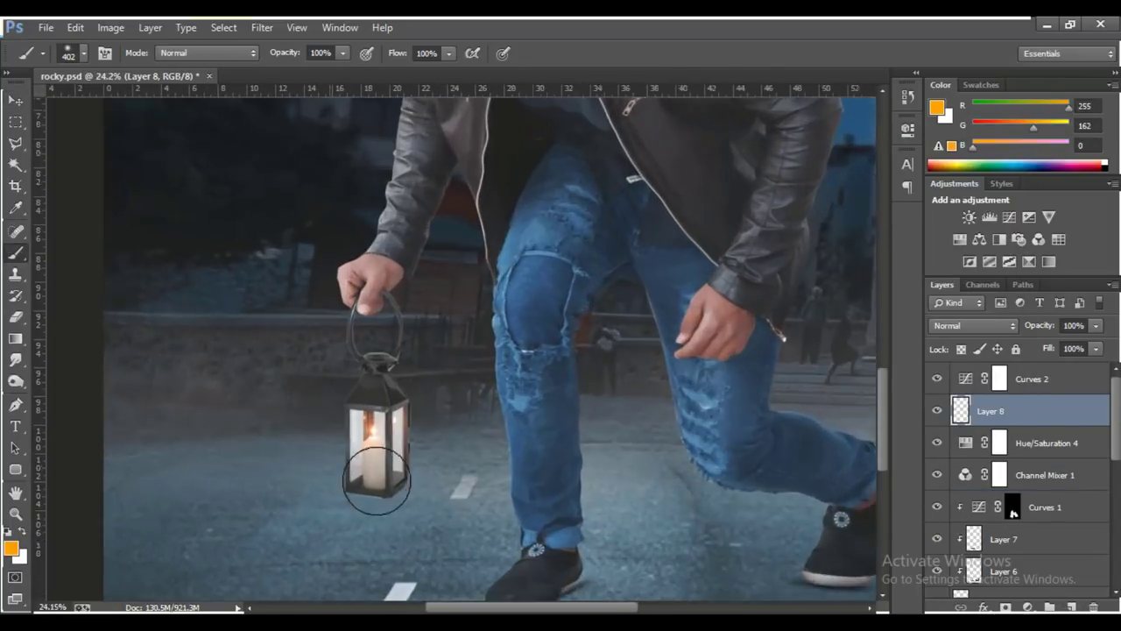
{"action": "left_click", "coordinate": [372, 438]}
{"action": "left_click", "coordinate": [972, 325]}
{"action": "left_click", "coordinate": [955, 162]}
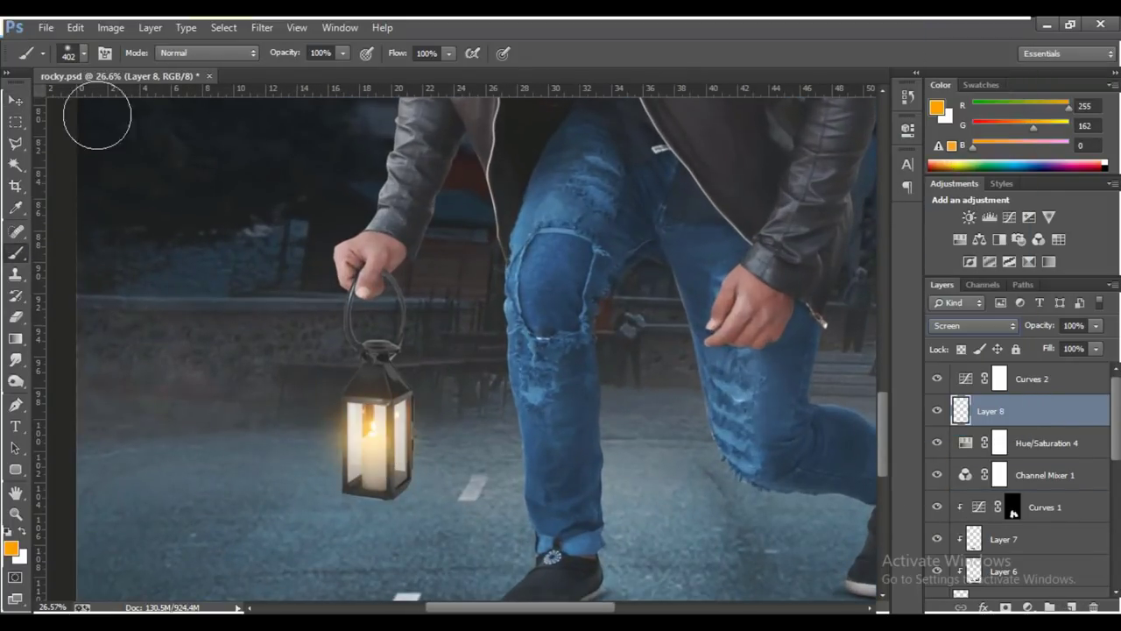
Shrink the orange glow tighter around the lantern, then hide the glow layer.
{"action": "key", "text": "v"}
{"action": "scroll", "coordinate": [512, 415], "scroll_direction": "down", "scroll_amount": 3}
{"action": "scroll", "coordinate": [512, 414], "scroll_direction": "down", "scroll_amount": 3}
{"action": "key", "text": "ctrl+t"}
{"action": "left_click_drag", "start_coordinate": [425, 531], "coordinate": [418, 513]}
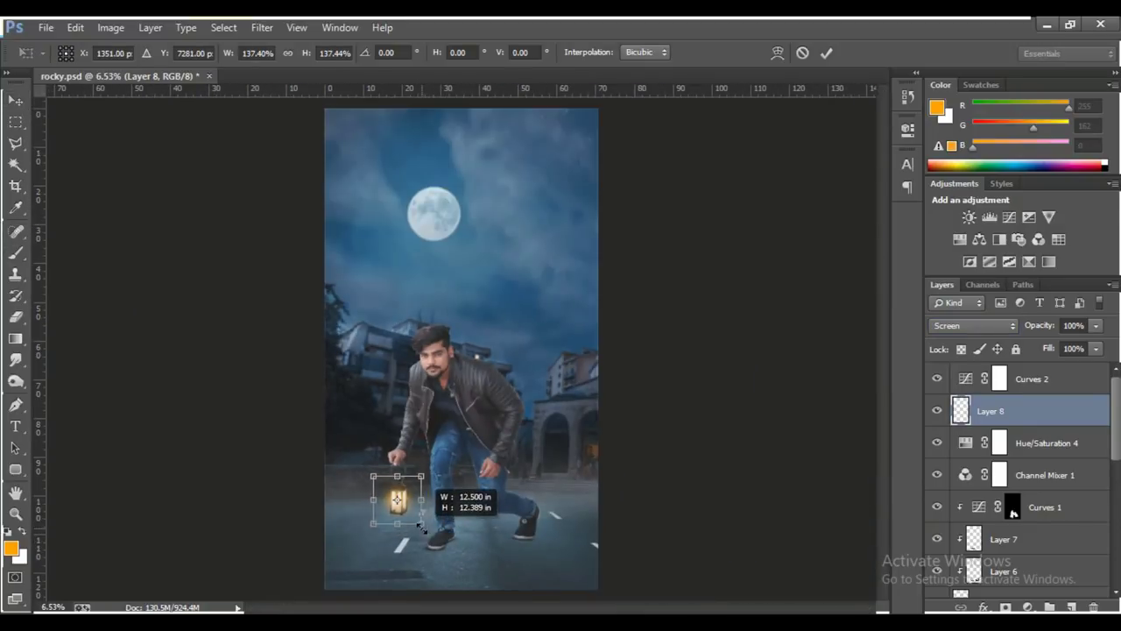
{"action": "key", "text": "Return"}
{"action": "scroll", "coordinate": [418, 517], "scroll_direction": "down", "scroll_amount": 1}
{"action": "key", "text": "m"}
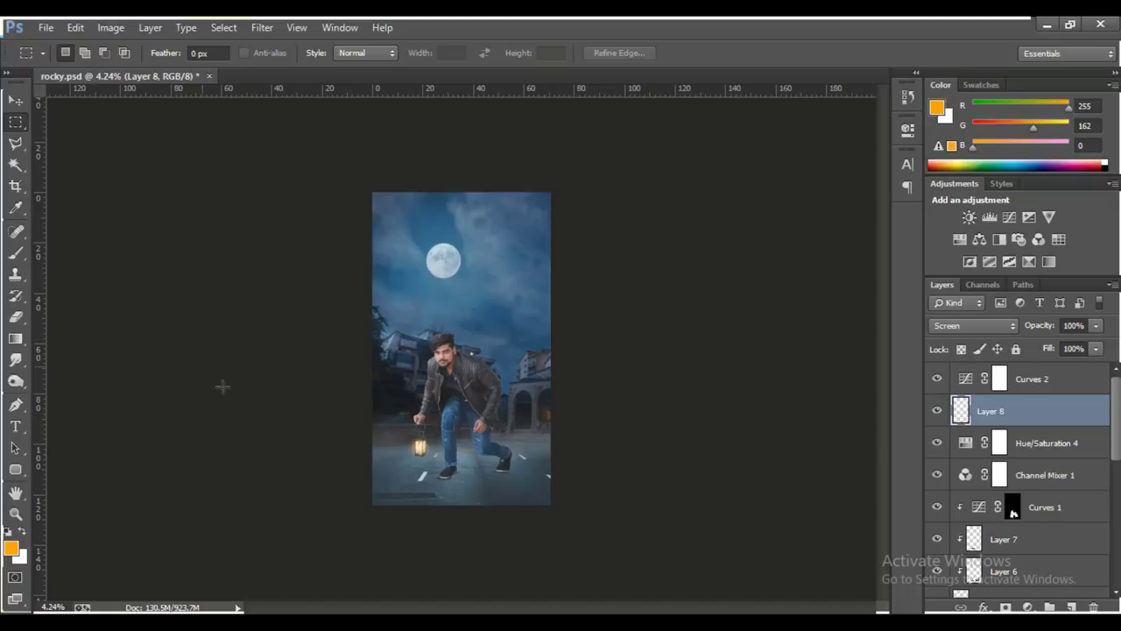
{"action": "scroll", "coordinate": [369, 456], "scroll_direction": "up", "scroll_amount": 2}
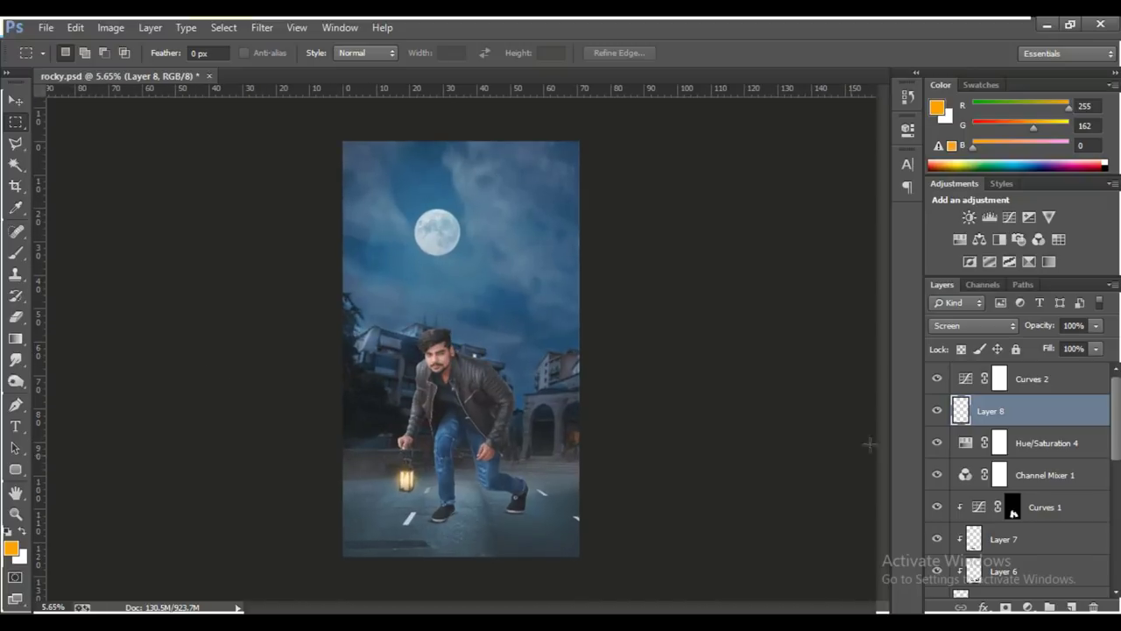
{"action": "left_click", "coordinate": [937, 410]}
Lasso the lantern's front glass panel.
{"action": "scroll", "coordinate": [403, 482], "scroll_direction": "up", "scroll_amount": 1}
{"action": "key", "text": "l"}
{"action": "scroll", "coordinate": [403, 482], "scroll_direction": "up", "scroll_amount": 1}
{"action": "scroll", "coordinate": [403, 482], "scroll_direction": "up", "scroll_amount": 2}
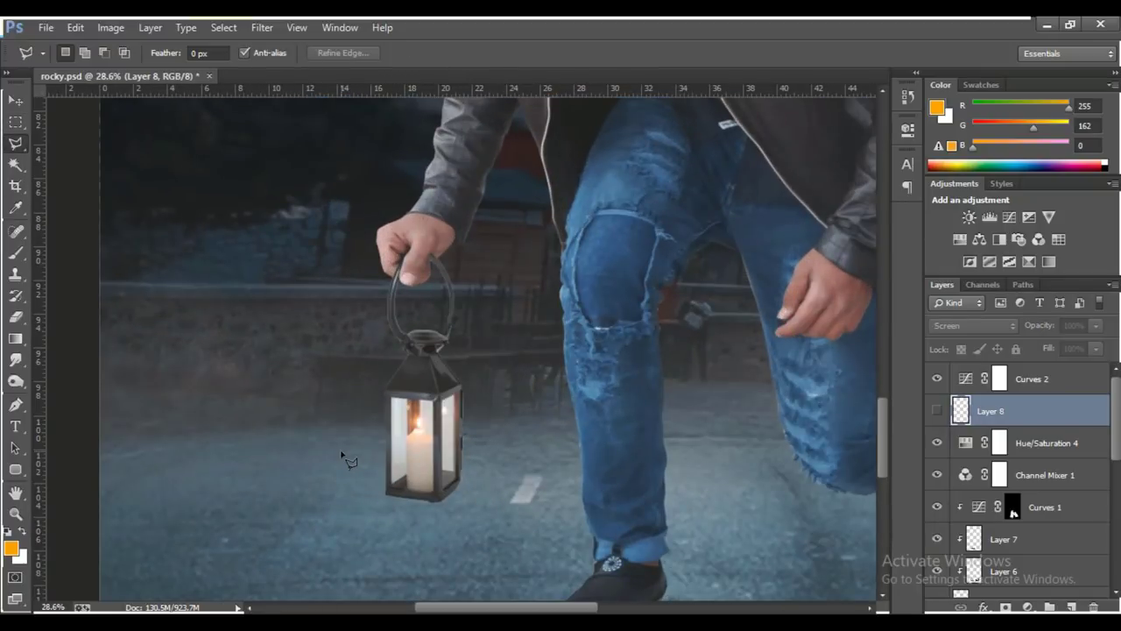
{"action": "scroll", "coordinate": [465, 496], "scroll_direction": "up", "scroll_amount": 3}
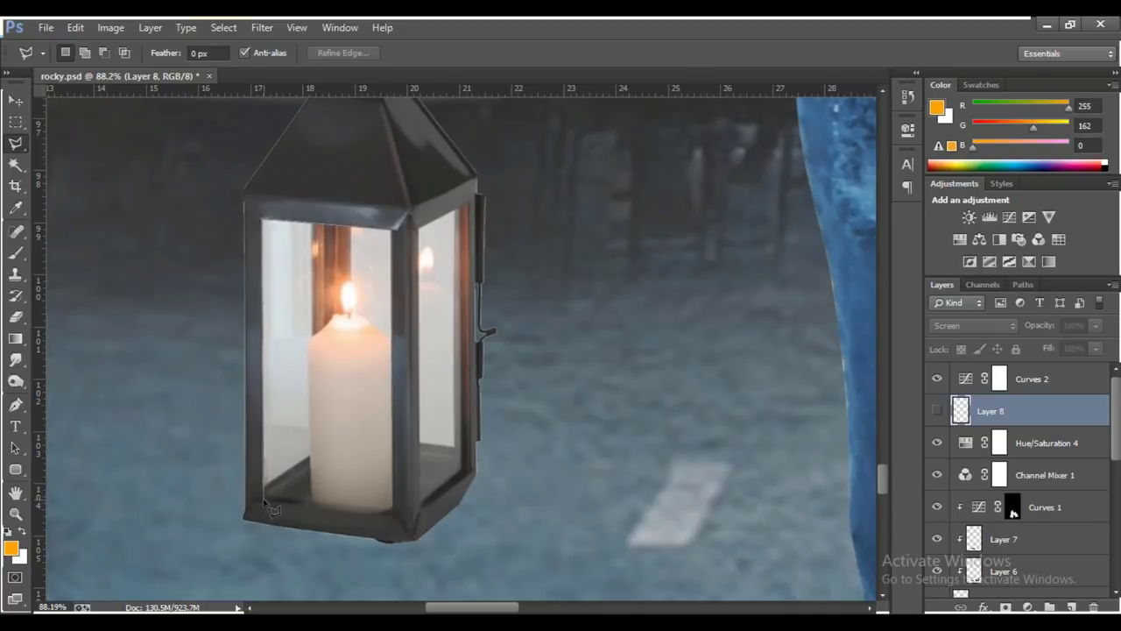
{"action": "double_click", "coordinate": [392, 515]}
{"action": "scroll", "coordinate": [389, 495], "scroll_direction": "down", "scroll_amount": 1}
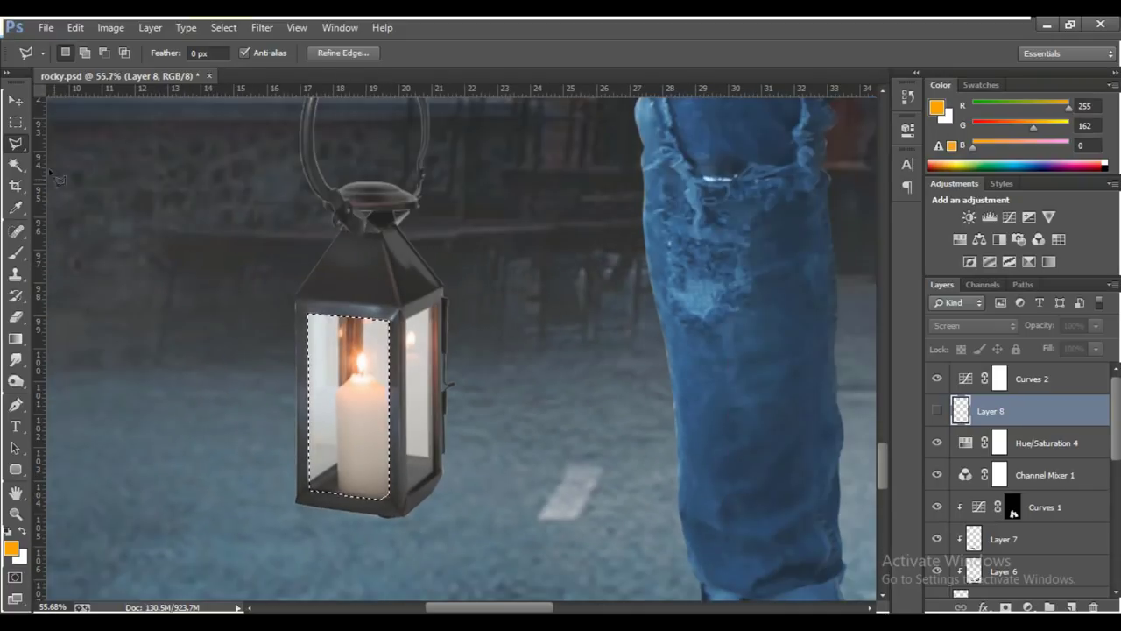
{"action": "key", "text": "v"}
Fill the front glass selection with orange on a new Screen layer.
{"action": "left_click", "coordinate": [1071, 606]}
{"action": "key", "text": "b"}
{"action": "left_click", "coordinate": [936, 108]}
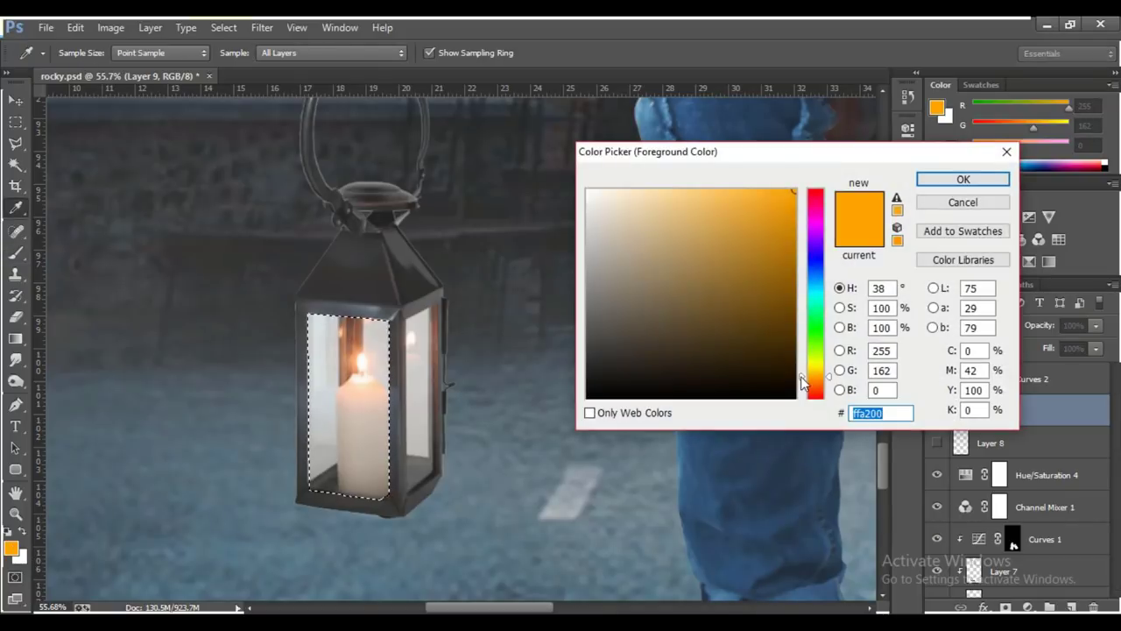
{"action": "left_click", "coordinate": [963, 179]}
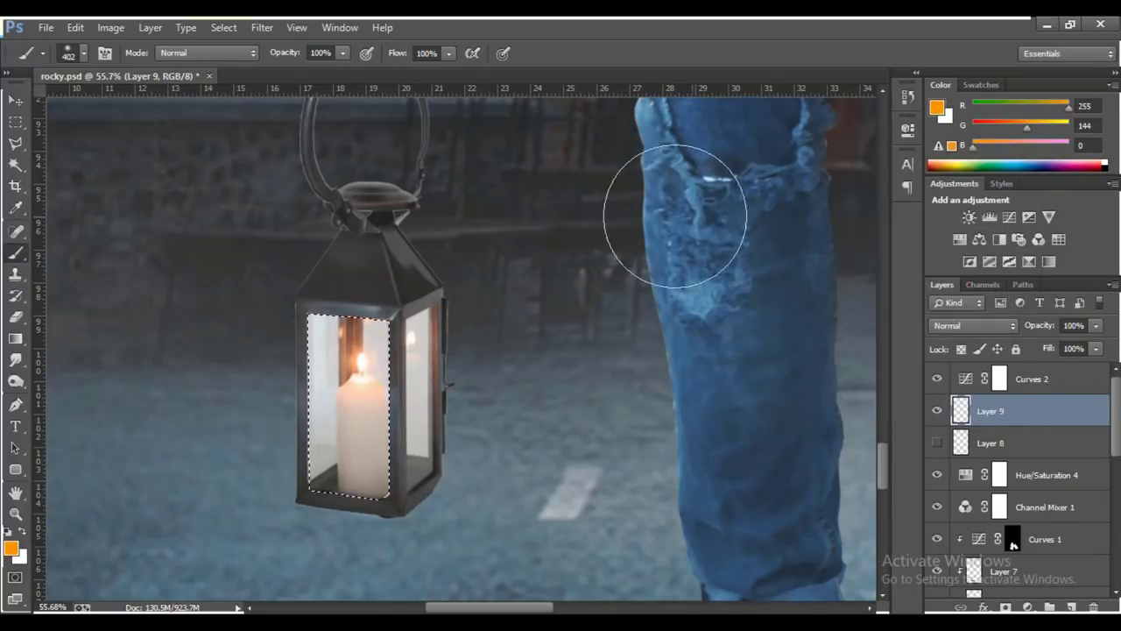
{"action": "key", "text": "alt+BackSpace"}
{"action": "key", "text": "ctrl+d"}
{"action": "left_click", "coordinate": [972, 325]}
{"action": "left_click", "coordinate": [952, 163]}
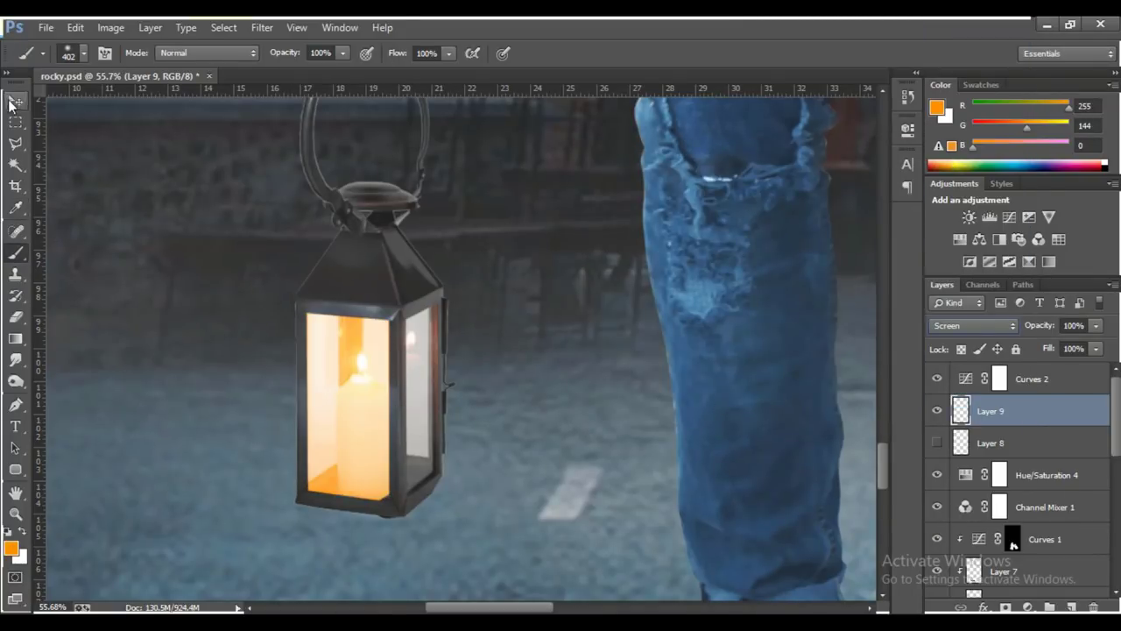
Lasso the lantern's right glass panel and fill it orange on a Screen layer.
{"action": "left_click", "coordinate": [13, 102]}
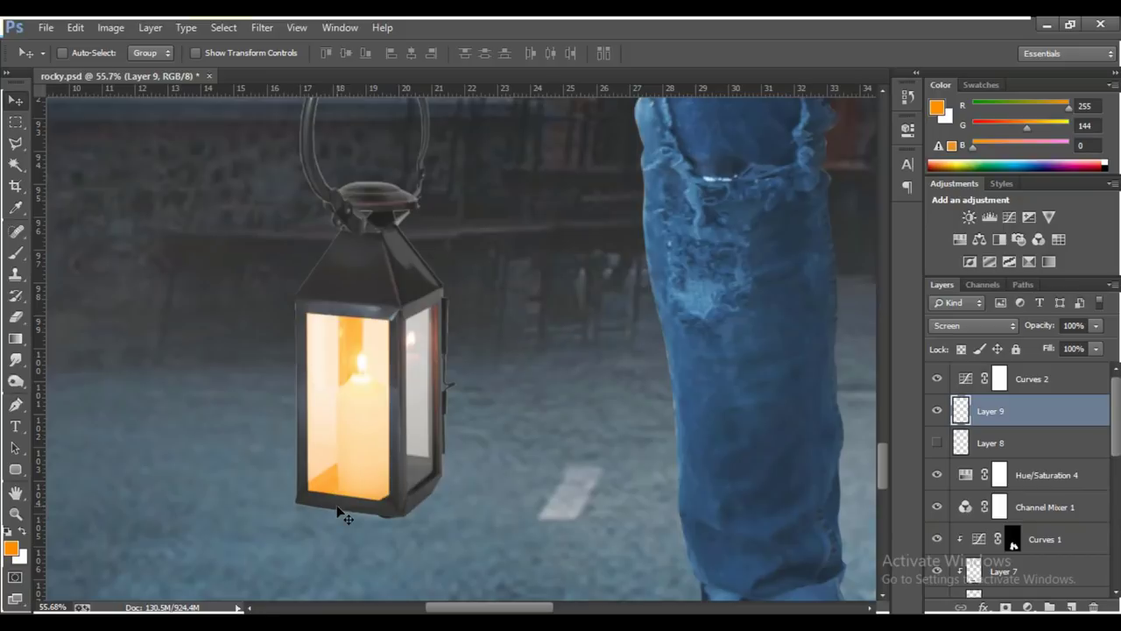
{"action": "left_click", "coordinate": [15, 143]}
{"action": "scroll", "coordinate": [455, 377], "scroll_direction": "up", "scroll_amount": 2}
{"action": "scroll", "coordinate": [455, 377], "scroll_direction": "up", "scroll_amount": 2}
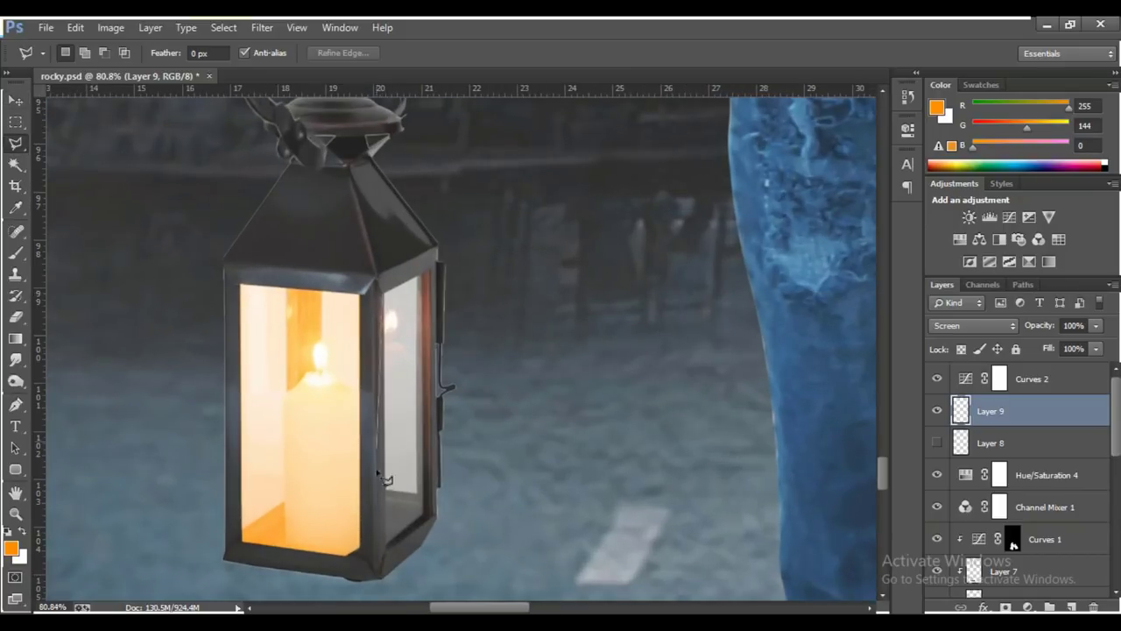
{"action": "left_click", "coordinate": [386, 293]}
{"action": "left_click", "coordinate": [386, 543]}
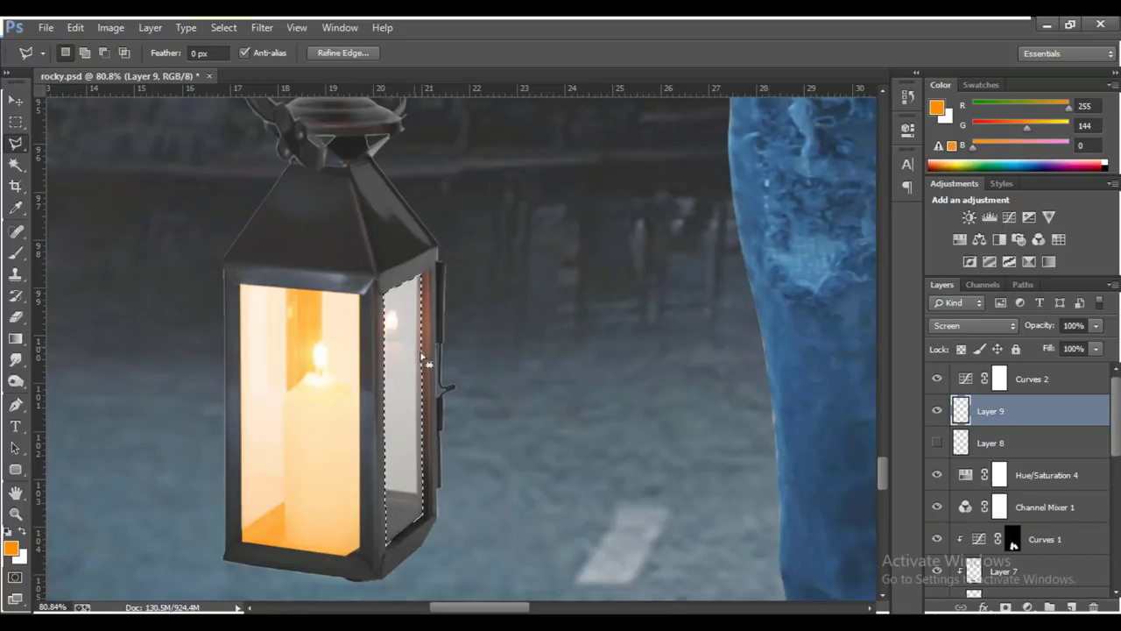
{"action": "left_click", "coordinate": [424, 278]}
{"action": "left_click", "coordinate": [1071, 606]}
{"action": "left_click_drag", "start_coordinate": [403, 306], "coordinate": [403, 525]}
{"action": "left_click", "coordinate": [973, 325]}
{"action": "left_click", "coordinate": [942, 298]}
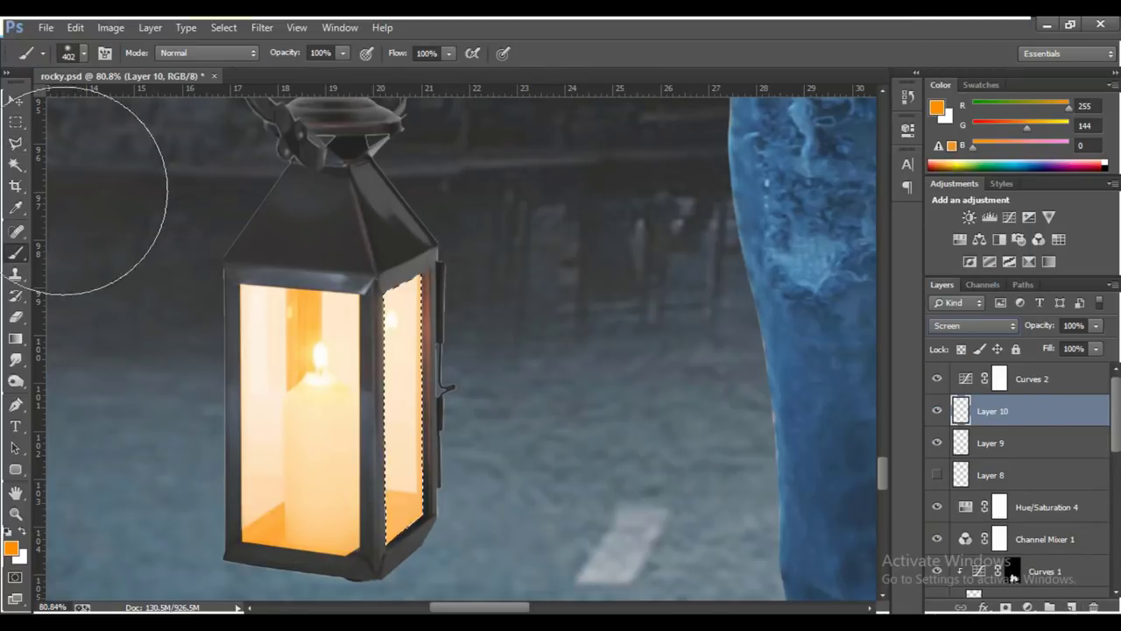
Merge the two glass fills into one Screen layer, with the orange glow restacked above.
{"action": "key", "text": "v"}
{"action": "left_click", "coordinate": [1016, 443], "text": "ctrl"}
{"action": "right_click", "coordinate": [989, 443]}
{"action": "left_click", "coordinate": [895, 485]}
{"action": "scroll", "coordinate": [597, 468], "scroll_direction": "down", "scroll_amount": 5}
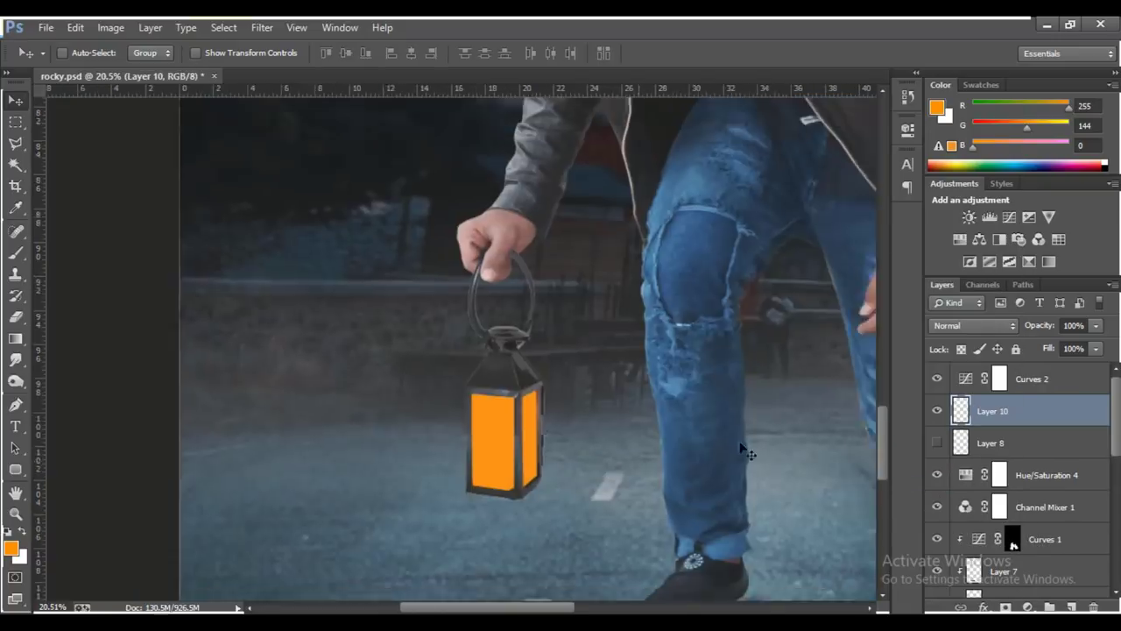
{"action": "left_click", "coordinate": [973, 325]}
{"action": "left_click", "coordinate": [972, 158]}
{"action": "left_click", "coordinate": [937, 442]}
{"action": "left_click_drag", "start_coordinate": [994, 442], "coordinate": [994, 395]}
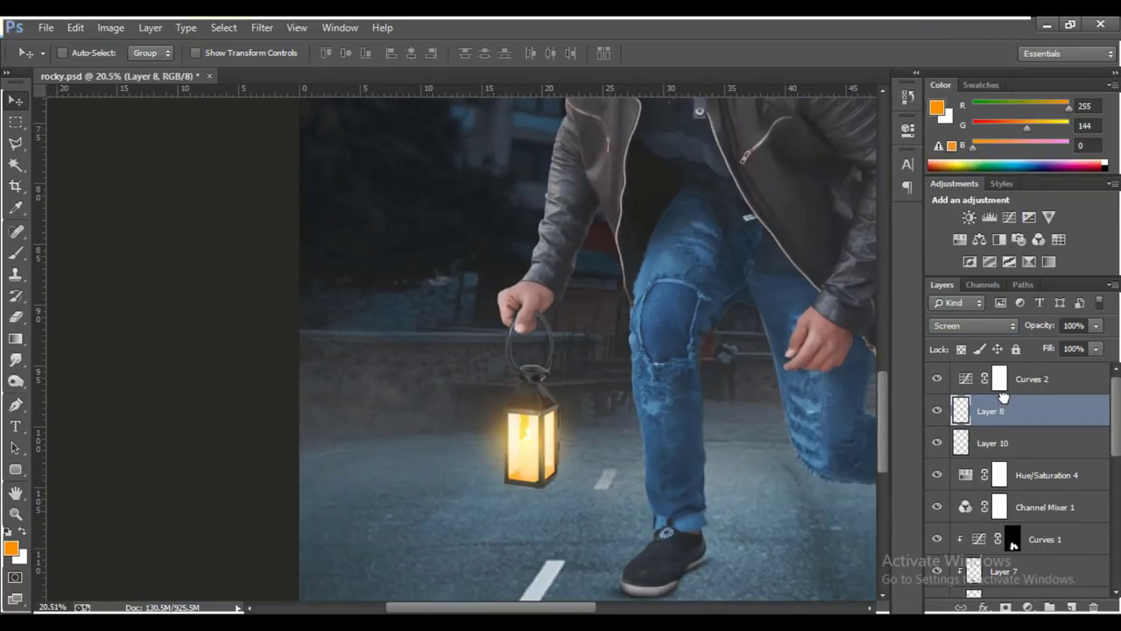
{"action": "scroll", "coordinate": [570, 445], "scroll_direction": "down", "scroll_amount": 3}
{"action": "scroll", "coordinate": [625, 497], "scroll_direction": "down", "scroll_amount": 3}
{"action": "left_click", "coordinate": [993, 442]}
Apply Hue/Saturation to the merged glass fill, entering 51 and darkening it slightly.
{"action": "left_click", "coordinate": [110, 28]}
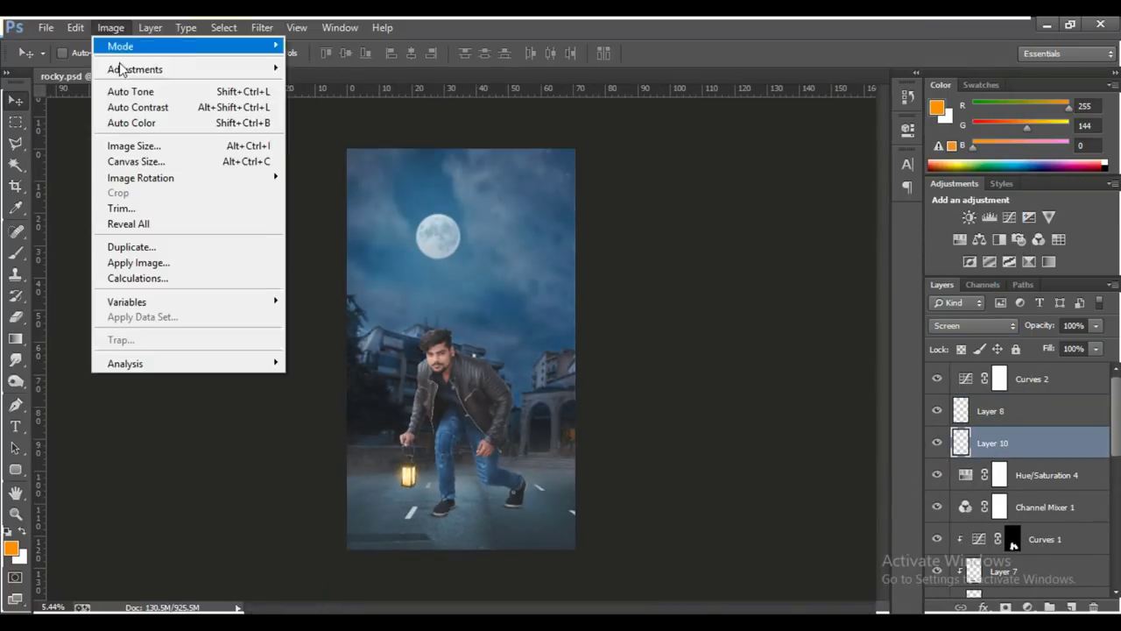
{"action": "left_click", "coordinate": [412, 152]}
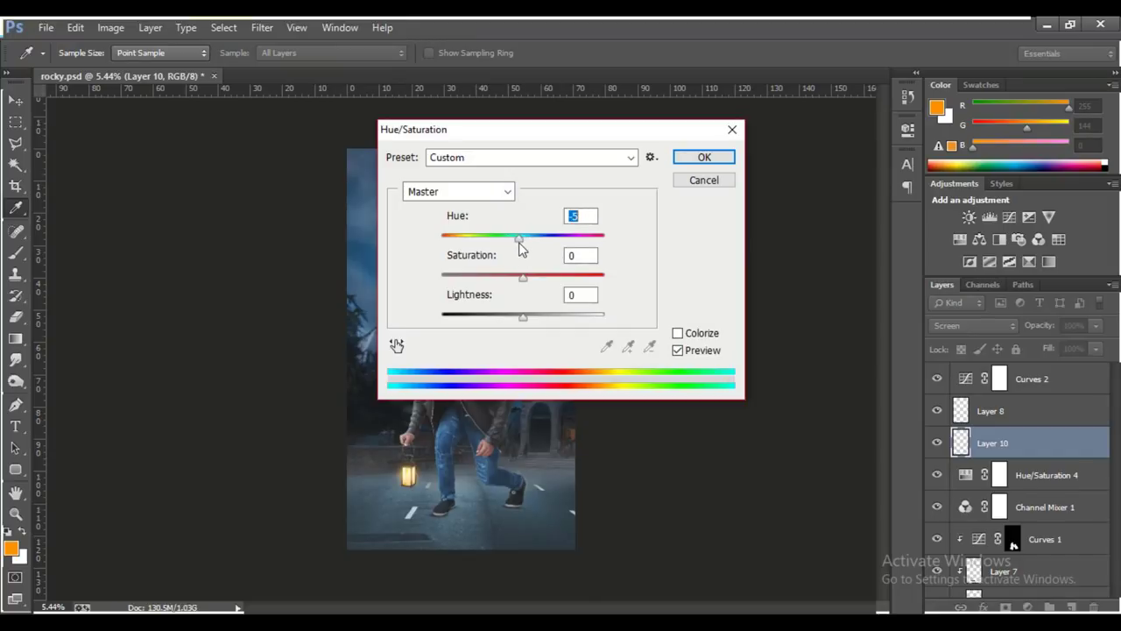
{"action": "type", "text": "51"}
{"action": "key", "text": "Tab"}
{"action": "mouse_move", "coordinate": [548, 316]}
{"action": "left_mouse_down"}
{"action": "mouse_move", "coordinate": [503, 315]}
{"action": "mouse_move", "coordinate": [516, 315]}
{"action": "left_mouse_up"}
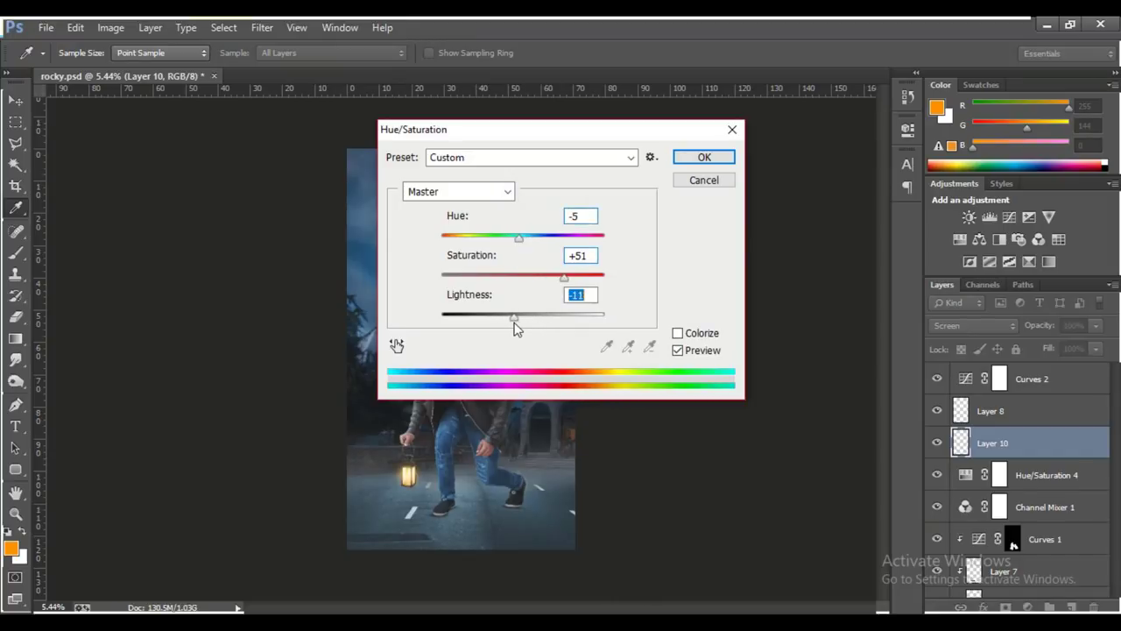
{"action": "key", "text": "Return"}
Gaussian-blur the glass fill by 59.2 px and fit the whole image in view.
{"action": "left_click", "coordinate": [262, 27]}
{"action": "left_click", "coordinate": [517, 368]}
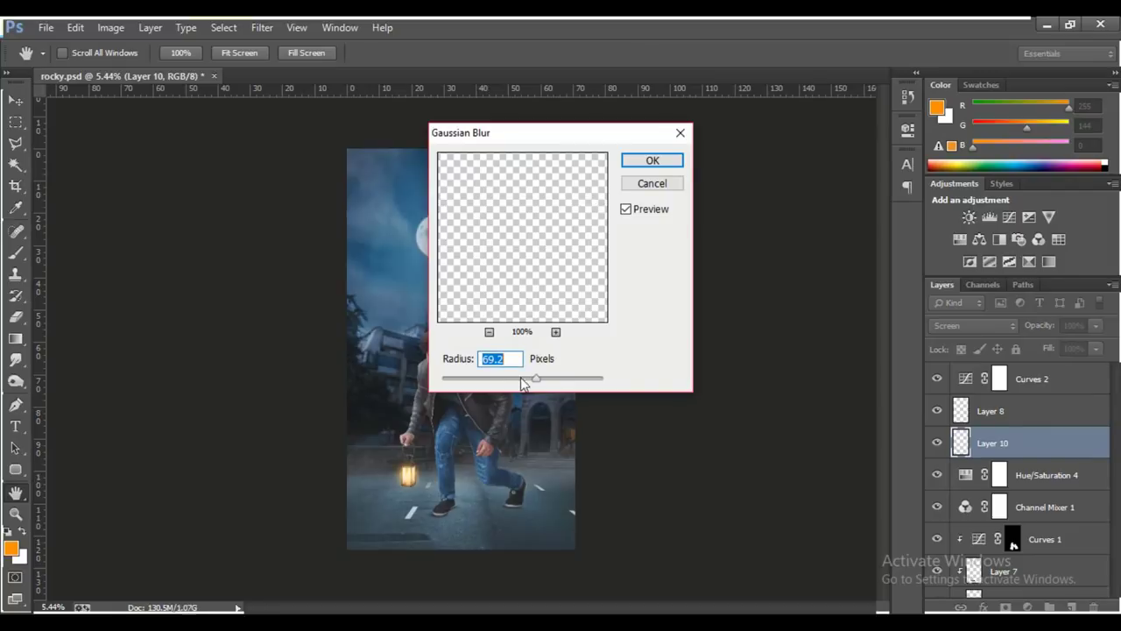
{"action": "key", "text": "Return"}
{"action": "scroll", "coordinate": [405, 531], "scroll_direction": "up", "scroll_amount": 5}
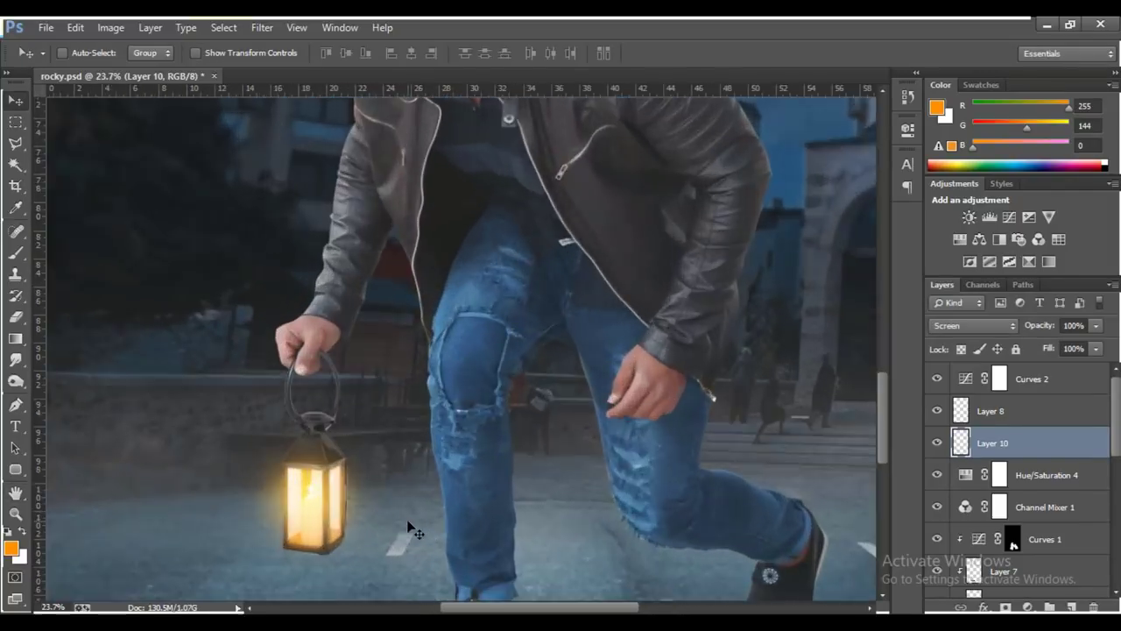
{"action": "key", "text": "ctrl+0"}
{"action": "left_click", "coordinate": [939, 411]}
{"action": "left_click", "coordinate": [1001, 410]}
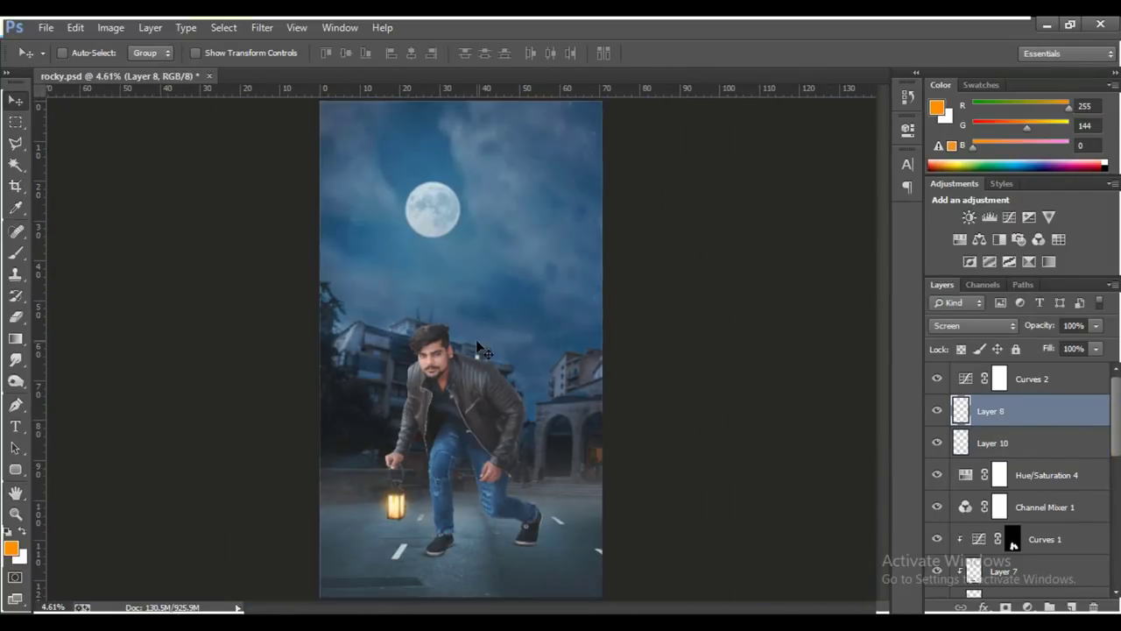
{"action": "scroll", "coordinate": [480, 348], "scroll_direction": "down", "scroll_amount": 1}
{"action": "left_click", "coordinate": [1041, 377]}
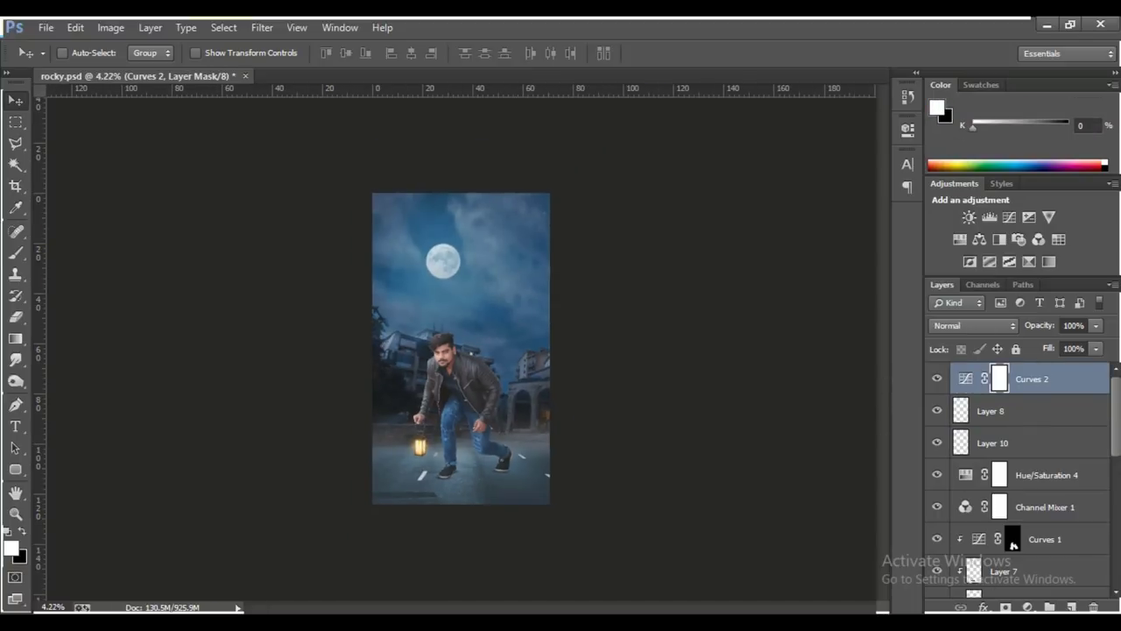
Add a Color Balance layer with midtones Cyan-Red -5 and Yellow-Blue -14.
{"action": "left_click", "coordinate": [1028, 607]}
{"action": "left_click", "coordinate": [984, 425]}
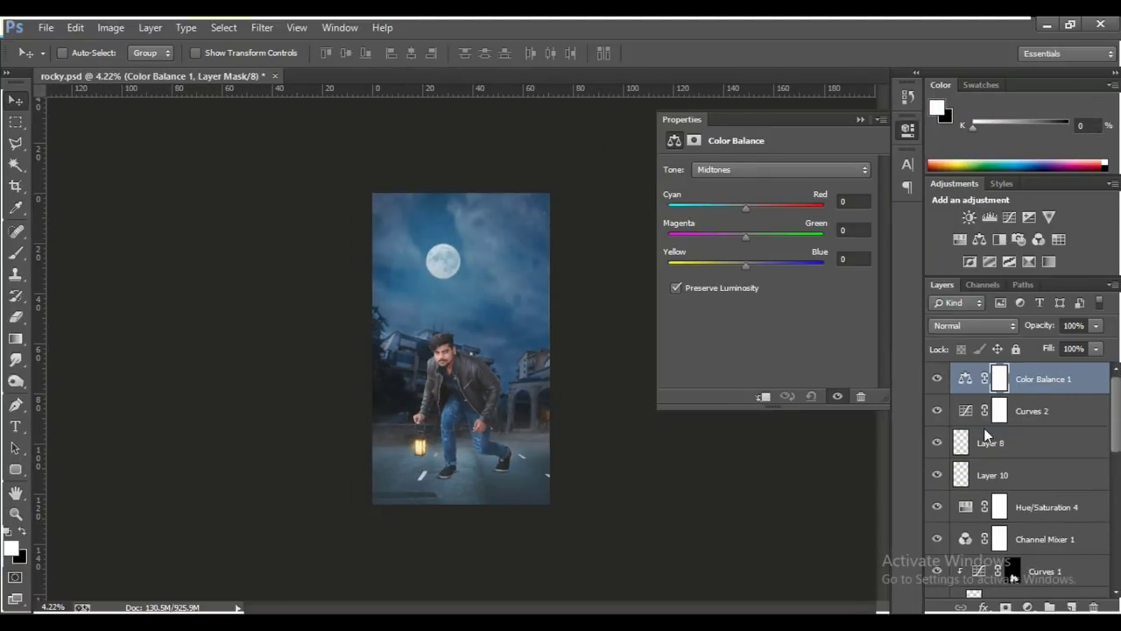
{"action": "left_click_drag", "start_coordinate": [721, 215], "coordinate": [731, 210]}
{"action": "scroll", "coordinate": [442, 421], "scroll_direction": "up", "scroll_amount": 1}
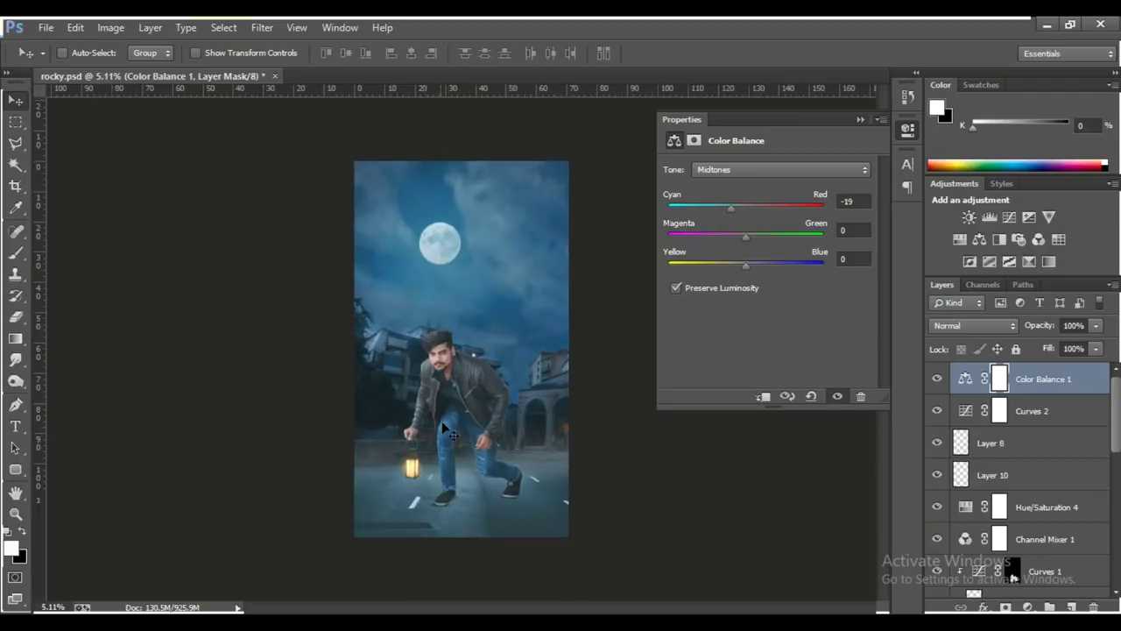
{"action": "scroll", "coordinate": [441, 420], "scroll_direction": "up", "scroll_amount": 1}
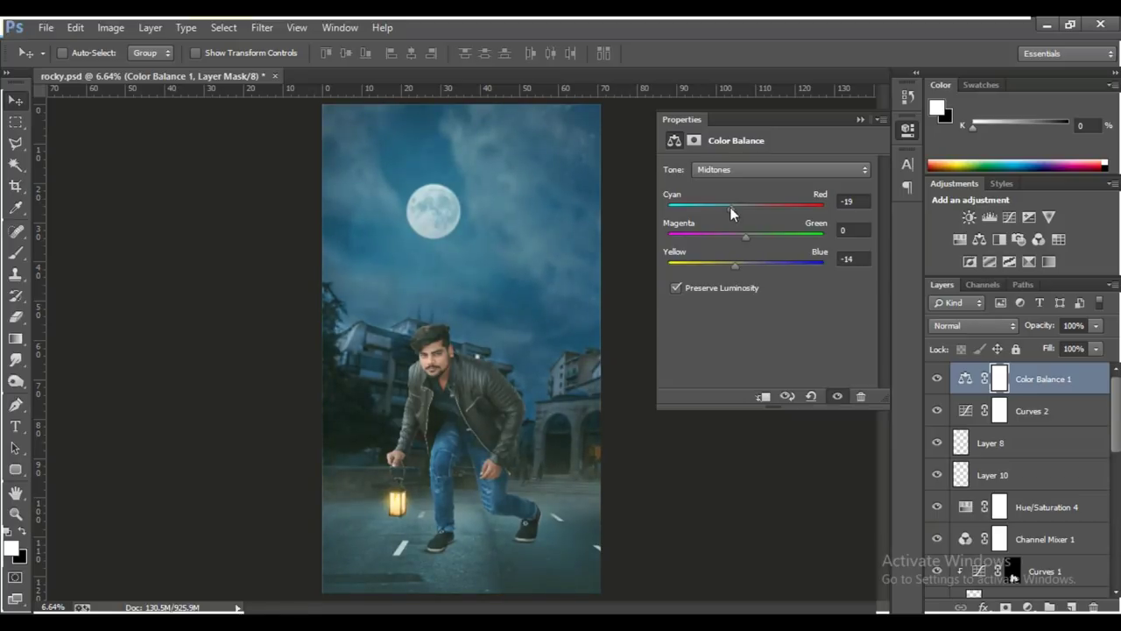
{"action": "scroll", "coordinate": [430, 480], "scroll_direction": "down", "scroll_amount": 1}
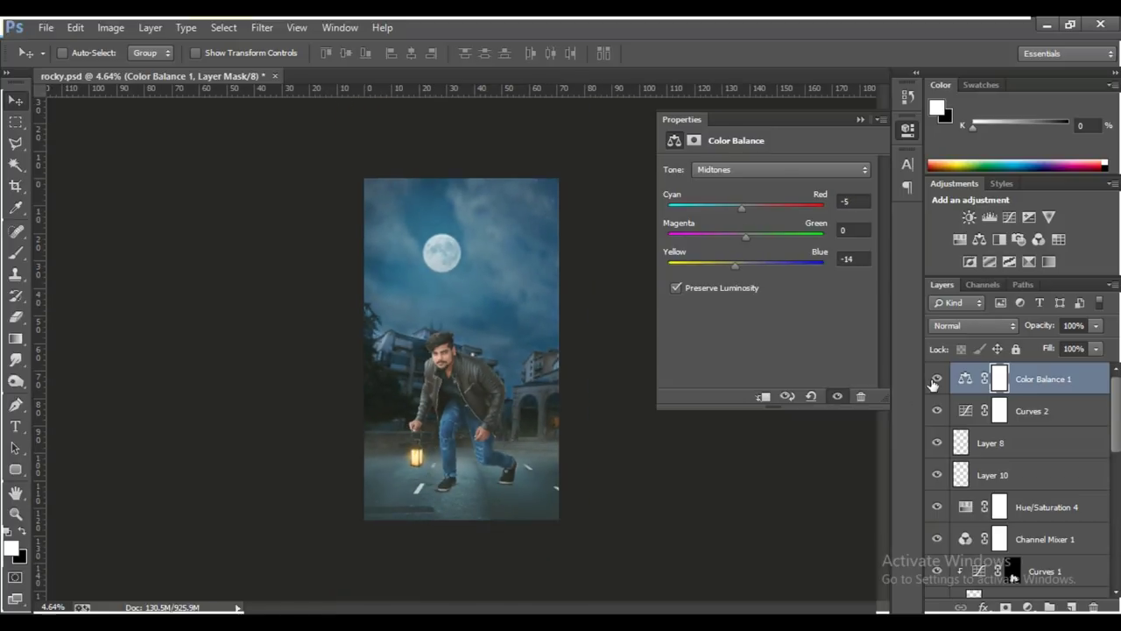
{"action": "left_click", "coordinate": [908, 128]}
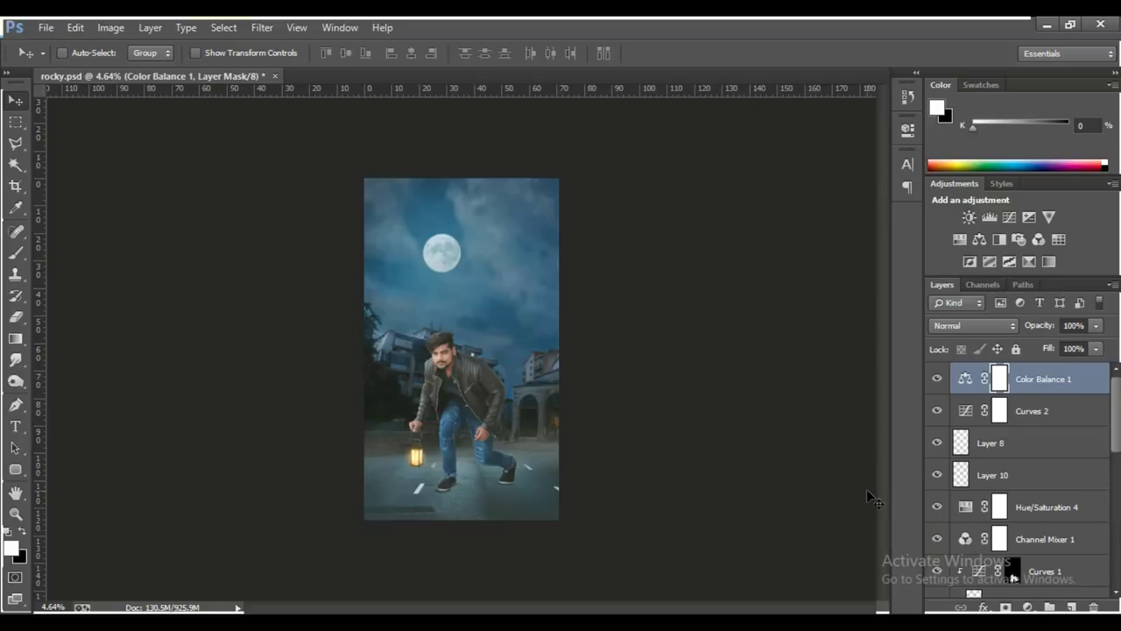
{"action": "scroll", "coordinate": [1016, 473], "scroll_direction": "down", "scroll_amount": 4}
{"action": "scroll", "coordinate": [1017, 473], "scroll_direction": "down", "scroll_amount": 1}
Pick Layer 4 and set the brush foreground colour to light grey e1e1e1.
{"action": "left_click", "coordinate": [994, 571]}
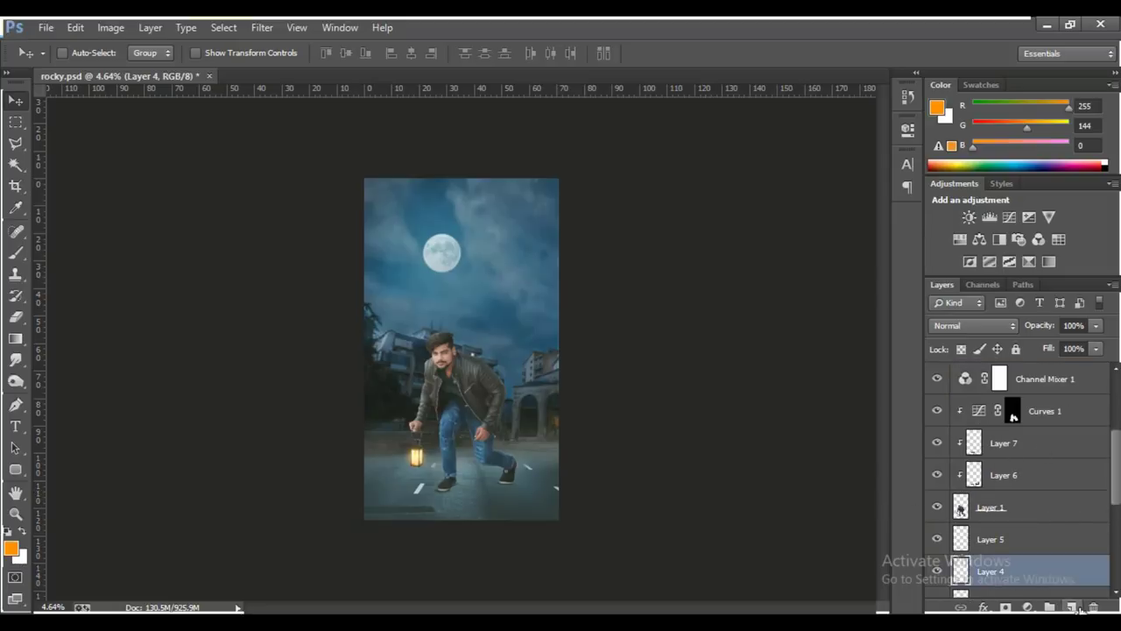
{"action": "key", "text": "b"}
{"action": "left_click", "coordinate": [11, 548]}
{"action": "type", "text": "e1e1e1"}
{"action": "key", "text": "Return"}
{"action": "key", "text": "ctrl+0"}
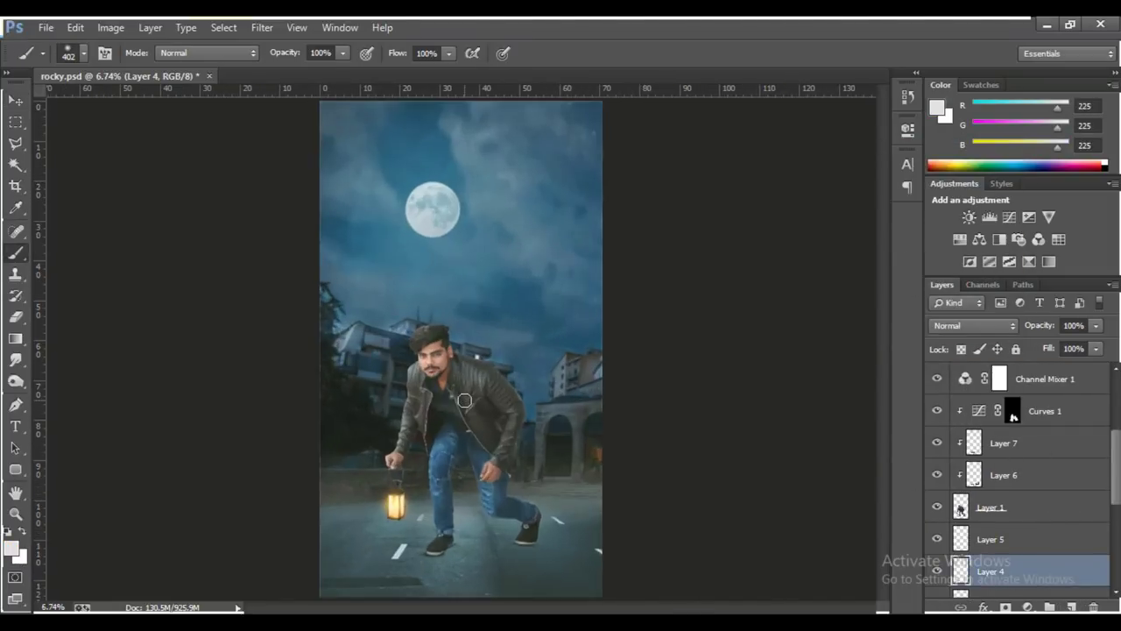
Paint light grey mist across the street with the 2500 px cloud brush, faded to 3% opacity.
{"action": "right_click", "coordinate": [475, 398]}
{"action": "scroll", "coordinate": [575, 561], "scroll_direction": "down", "scroll_amount": 3}
{"action": "scroll", "coordinate": [595, 565], "scroll_direction": "down", "scroll_amount": 3}
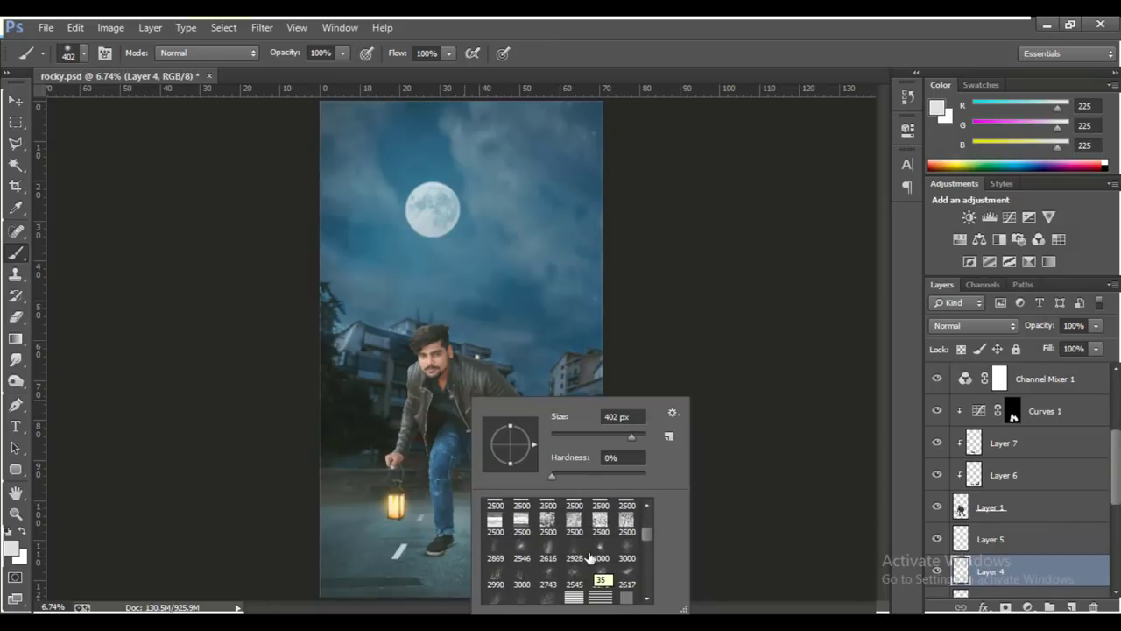
{"action": "scroll", "coordinate": [591, 557], "scroll_direction": "down", "scroll_amount": 1}
{"action": "left_click", "coordinate": [574, 531]}
{"action": "left_click_drag", "start_coordinate": [325, 400], "coordinate": [627, 460]}
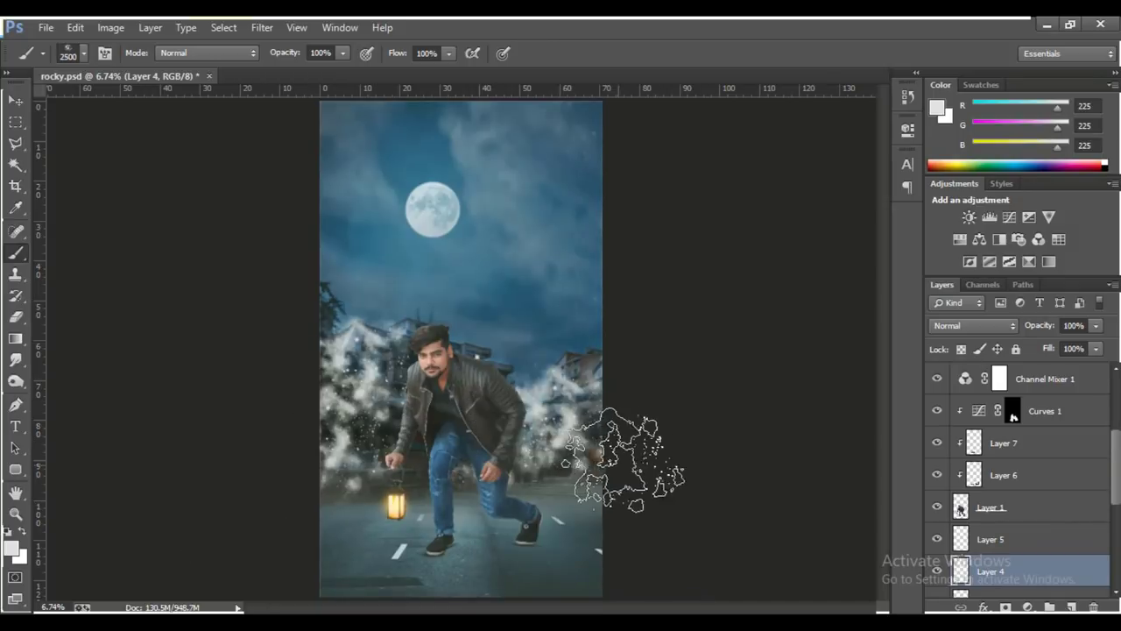
{"action": "key", "text": "0"}
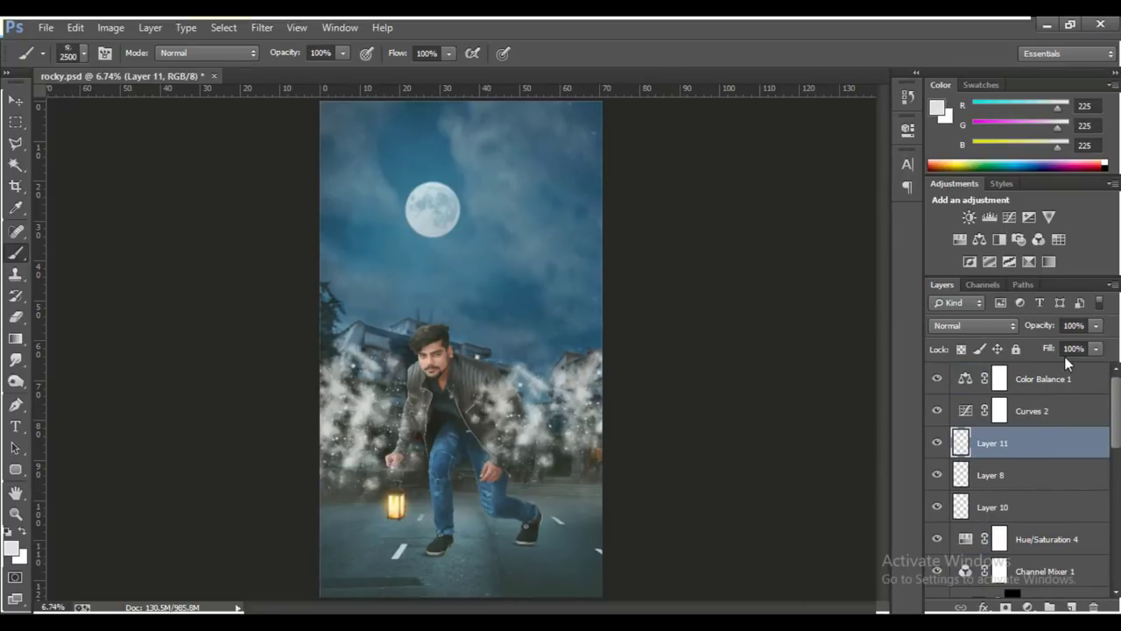
{"action": "left_click_drag", "start_coordinate": [1027, 332], "coordinate": [981, 332]}
{"action": "key", "text": "v"}
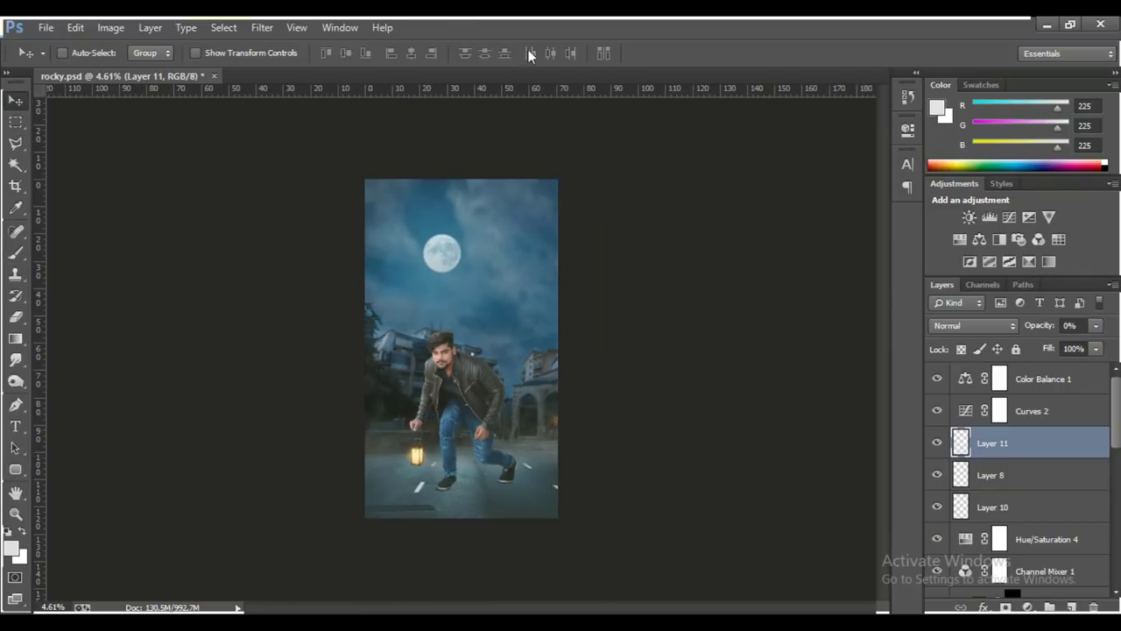
Gaussian-blur the mist layer at about 32 px and toggle it to compare the scene.
{"action": "left_click", "coordinate": [262, 27]}
{"action": "left_click", "coordinate": [438, 206]}
{"action": "left_click_drag", "start_coordinate": [605, 389], "coordinate": [601, 391]}
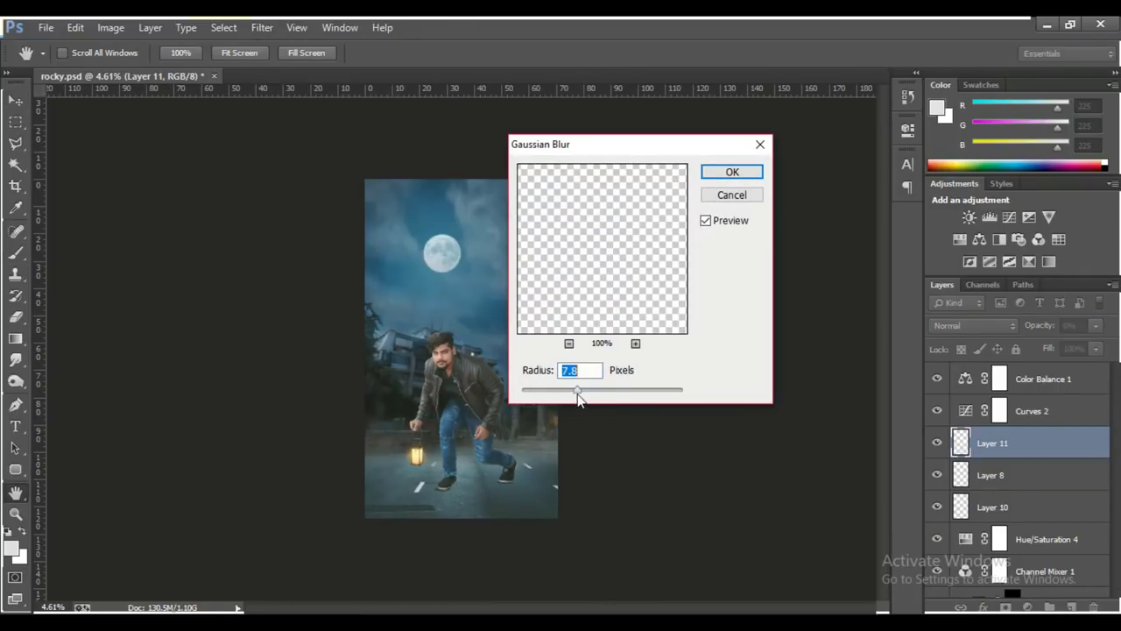
{"action": "key", "text": "Return"}
{"action": "scroll", "coordinate": [447, 495], "scroll_direction": "up", "scroll_amount": 2}
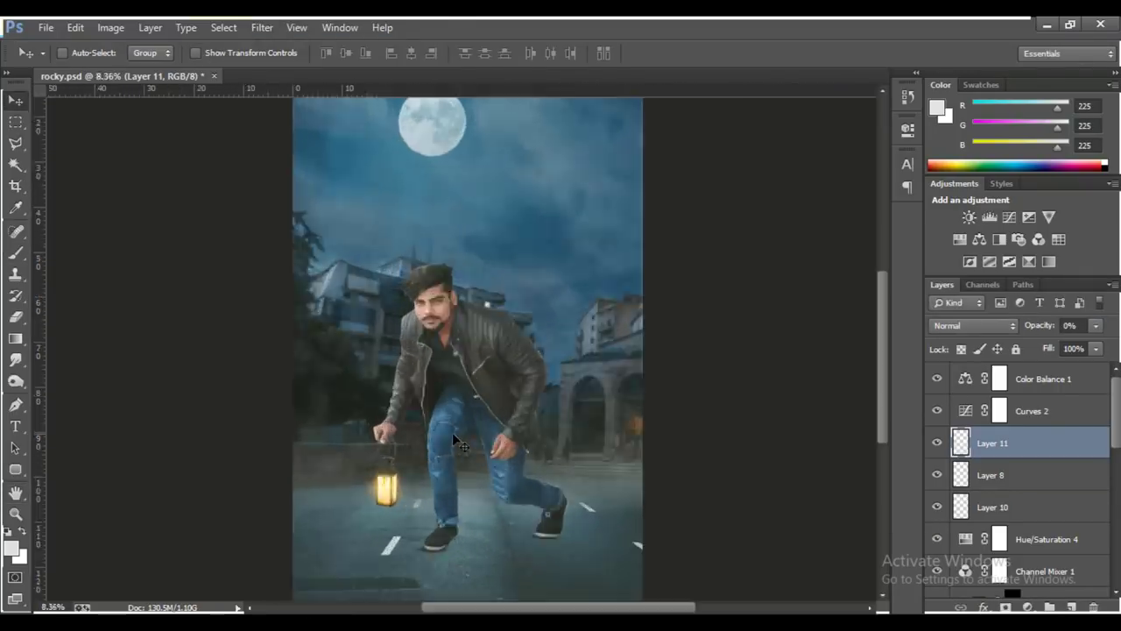
{"action": "left_click", "coordinate": [939, 443]}
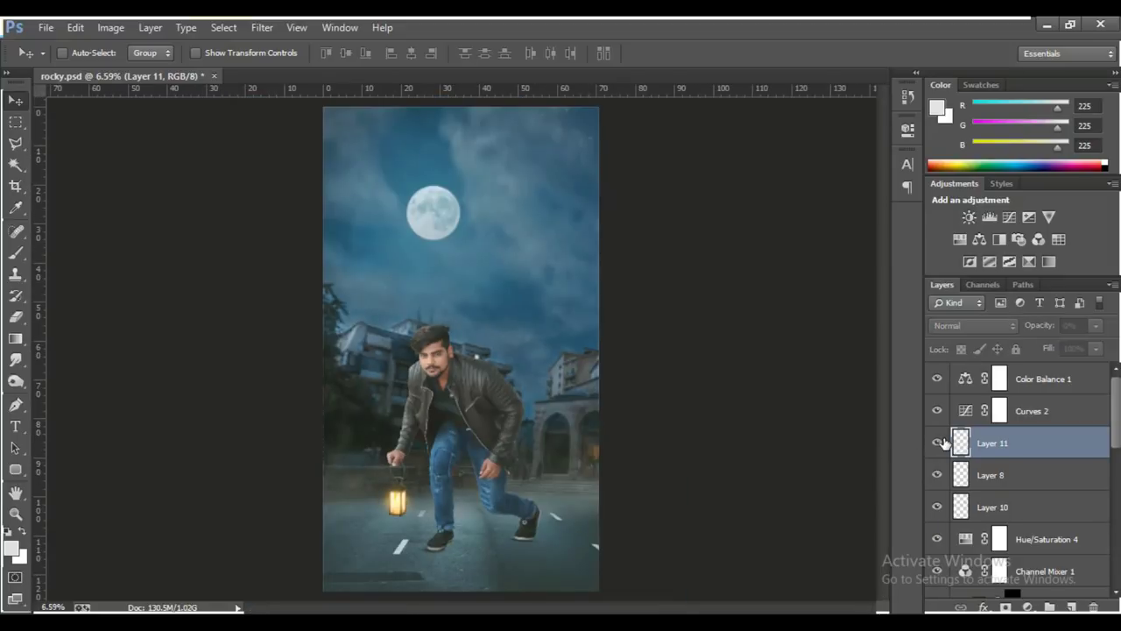
{"action": "left_click", "coordinate": [939, 443]}
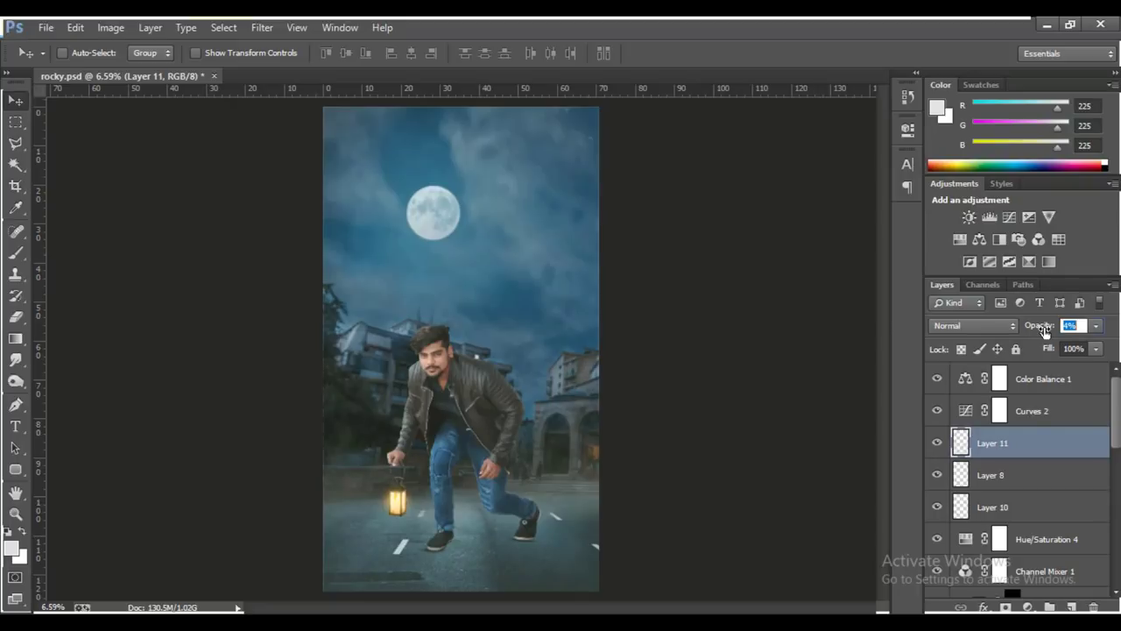
{"action": "left_click", "coordinate": [939, 443]}
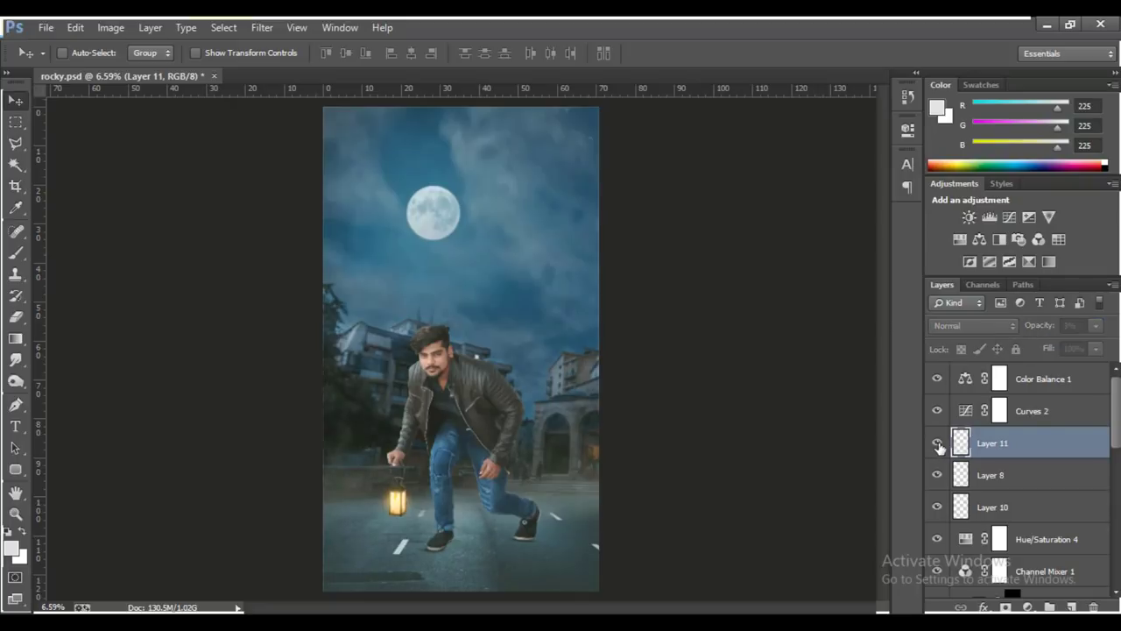
{"action": "left_click", "coordinate": [939, 443]}
{"action": "scroll", "coordinate": [443, 396], "scroll_direction": "down", "scroll_amount": 3}
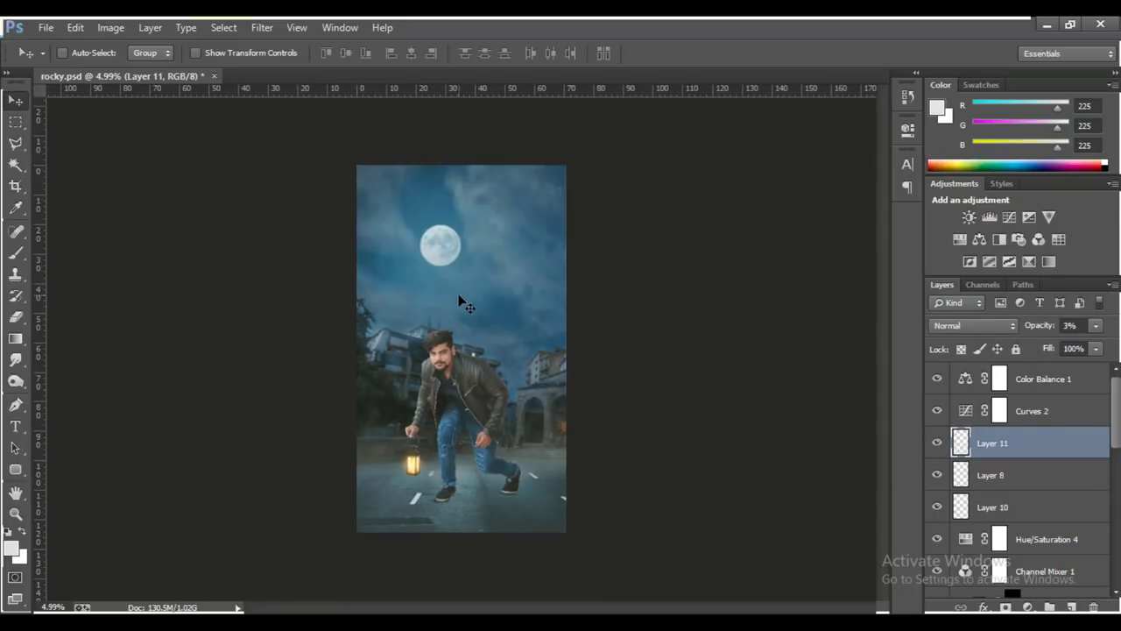
{"action": "scroll", "coordinate": [458, 305], "scroll_direction": "up", "scroll_amount": 1}
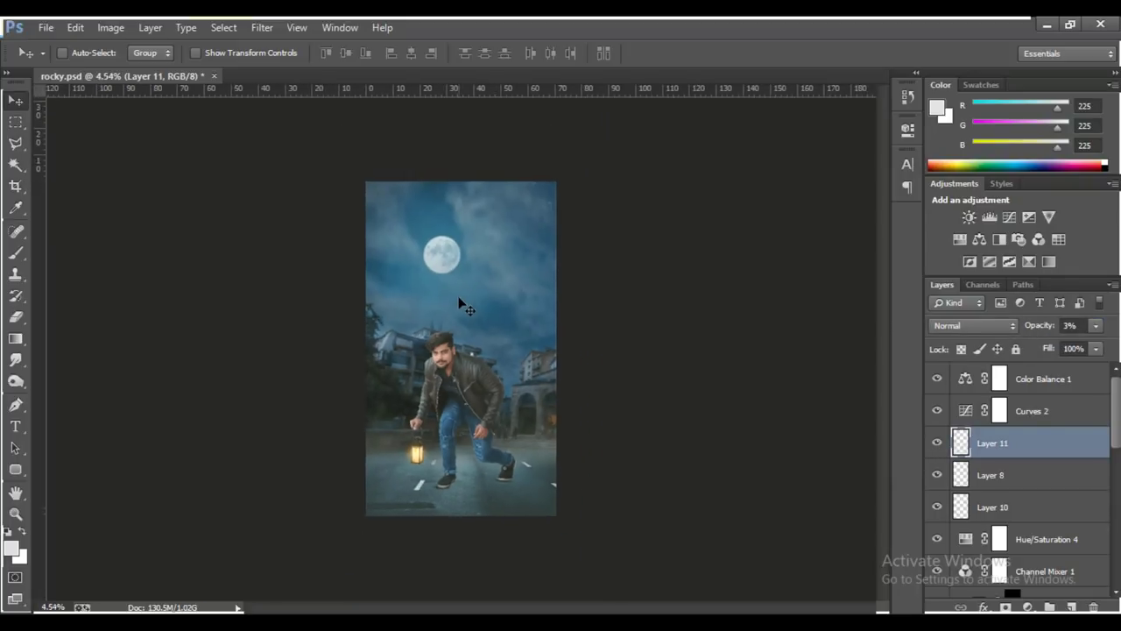
{"action": "left_click", "coordinate": [1014, 383]}
{"action": "scroll", "coordinate": [435, 384], "scroll_direction": "up", "scroll_amount": 3}
{"action": "scroll", "coordinate": [434, 385], "scroll_direction": "up", "scroll_amount": 2}
Add a Selective Color layer, adjust yellow in the Reds, then switch to Blacks.
{"action": "scroll", "coordinate": [434, 385], "scroll_direction": "down", "scroll_amount": 2}
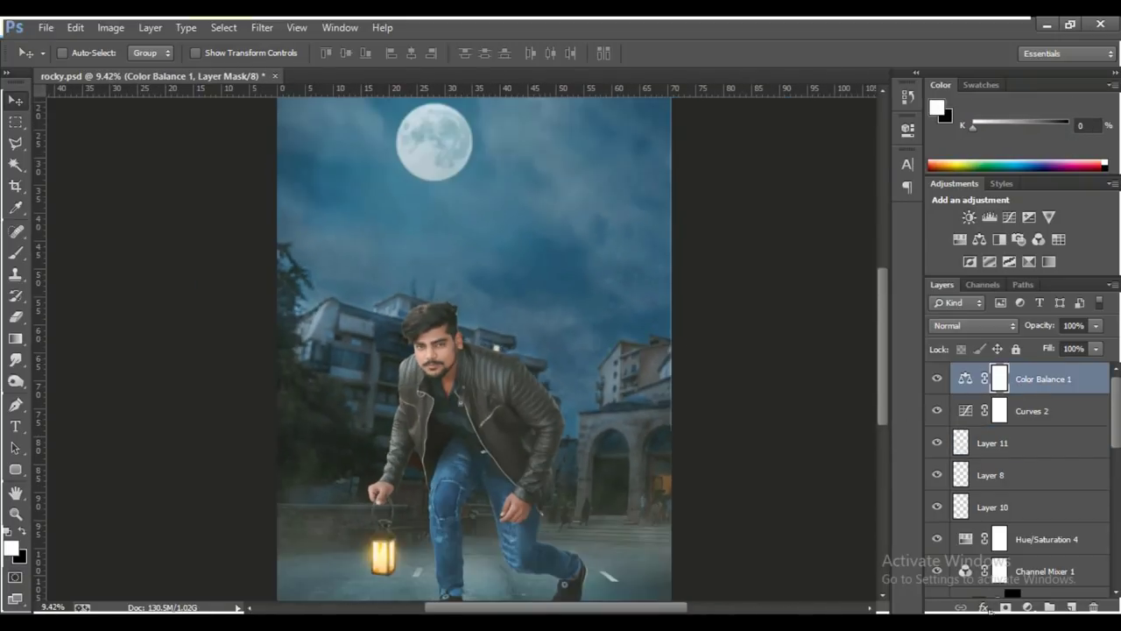
{"action": "left_click", "coordinate": [1015, 608]}
{"action": "left_click", "coordinate": [988, 591]}
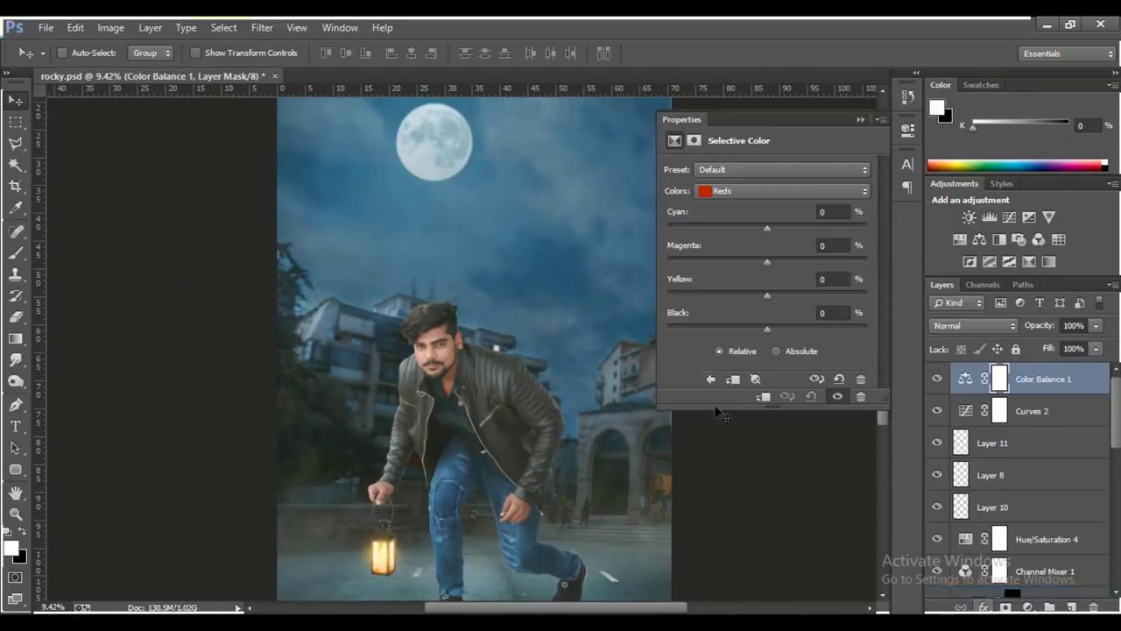
{"action": "mouse_move", "coordinate": [767, 298]}
{"action": "left_mouse_down"}
{"action": "mouse_move", "coordinate": [747, 297]}
{"action": "mouse_move", "coordinate": [784, 297]}
{"action": "mouse_move", "coordinate": [759, 330]}
{"action": "left_mouse_up"}
{"action": "key", "text": "ctrl+0"}
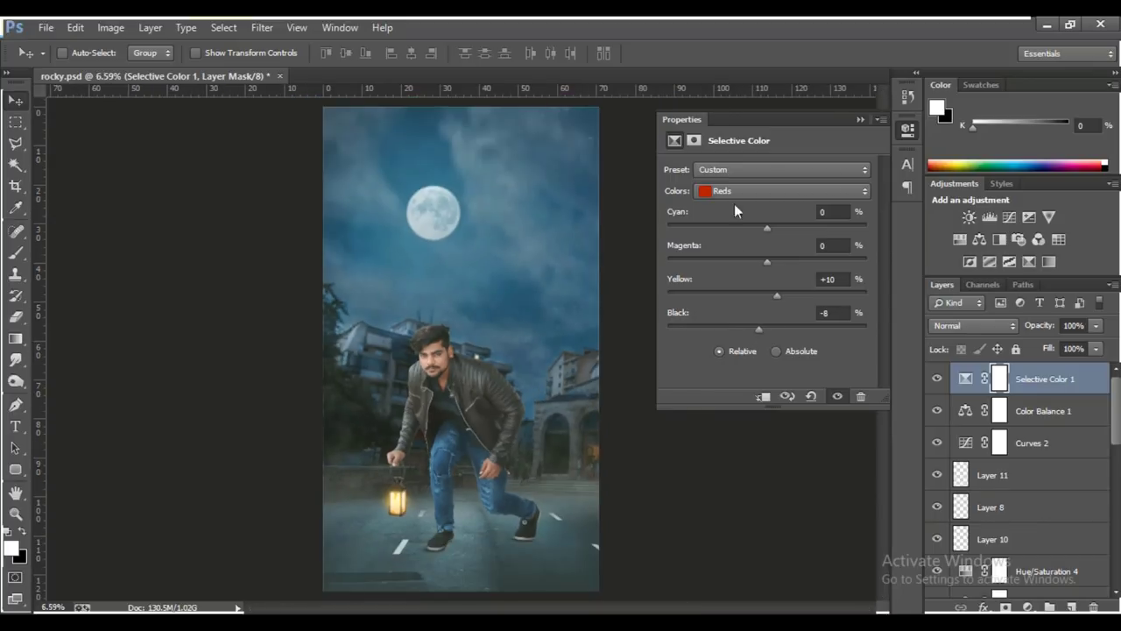
{"action": "left_click", "coordinate": [728, 190]}
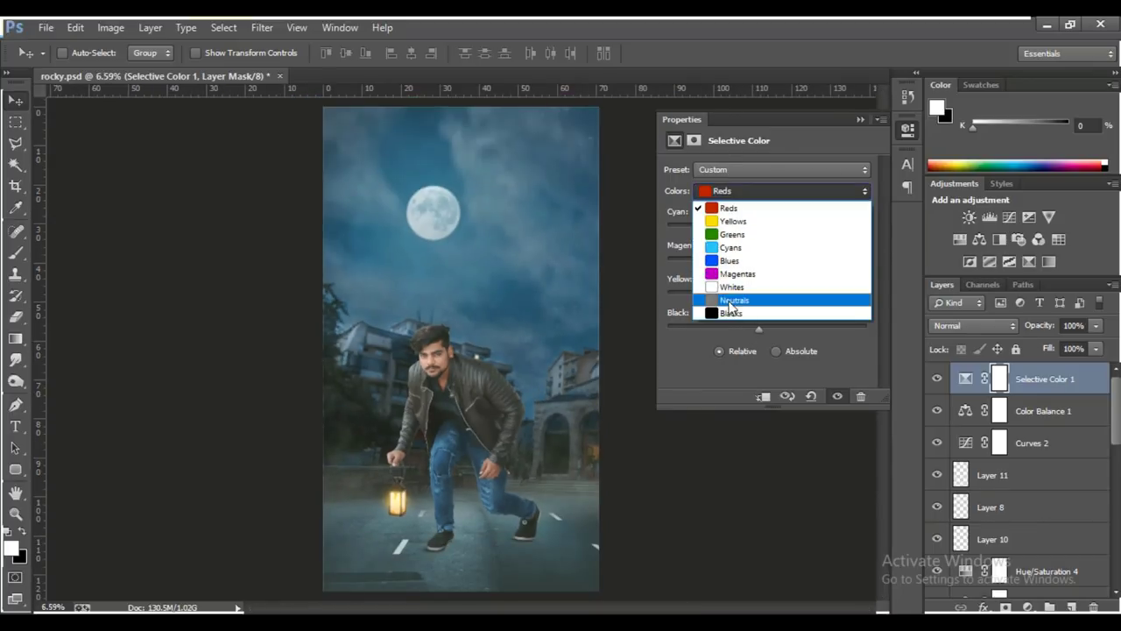
{"action": "left_click", "coordinate": [728, 315]}
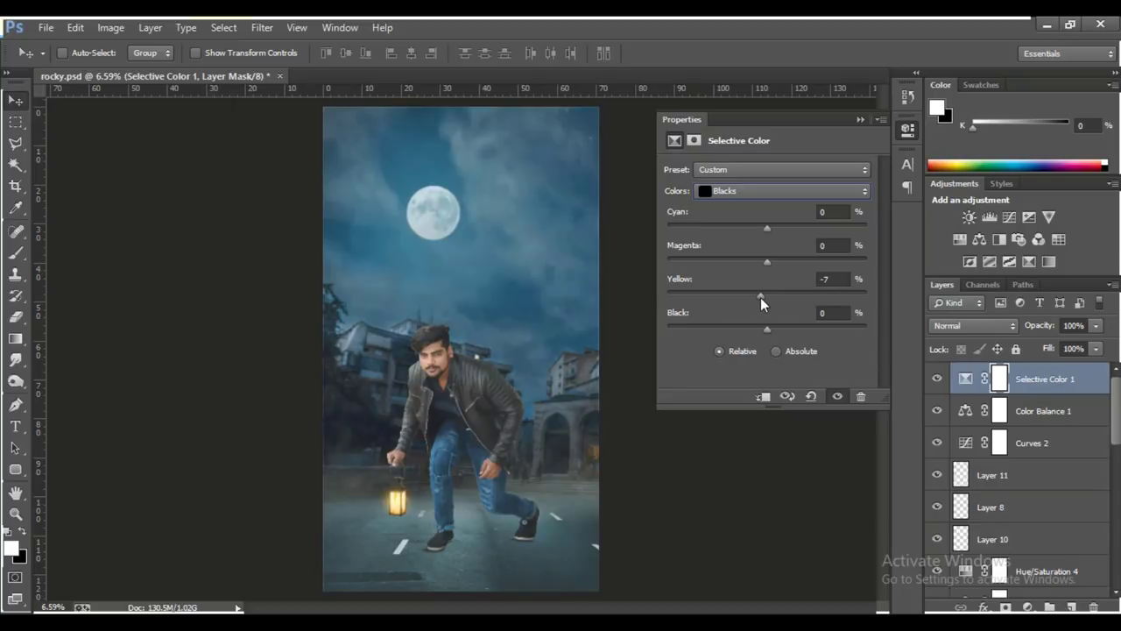
Shift the Neutrals to Cyan +6 with slightly reduced yellow.
{"action": "left_click", "coordinate": [764, 192]}
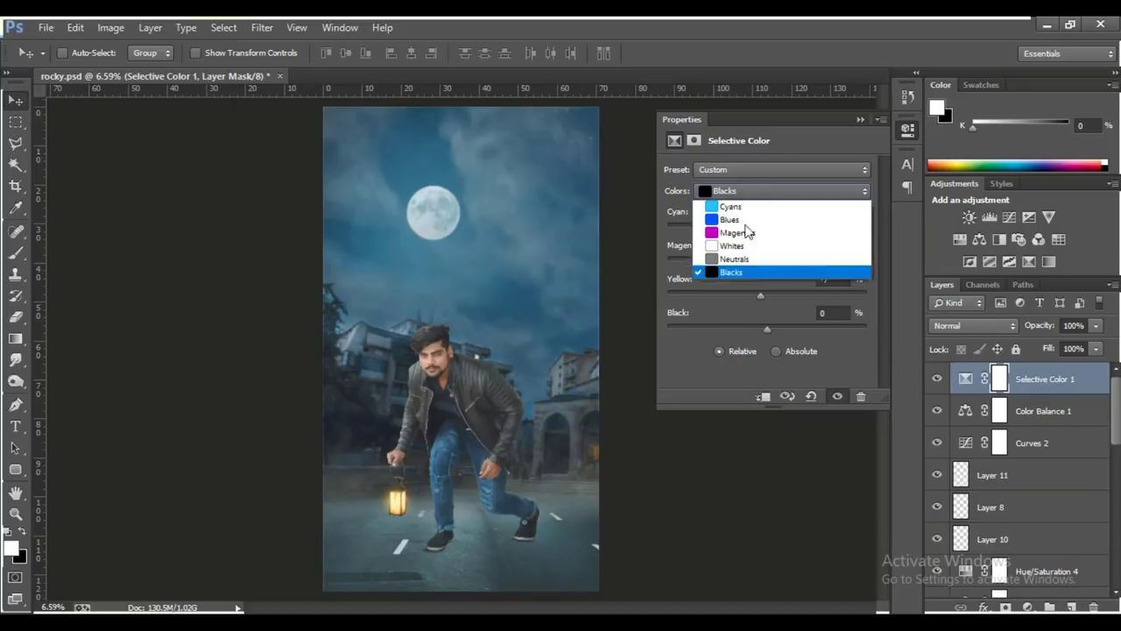
{"action": "left_click", "coordinate": [735, 303]}
{"action": "left_click_drag", "start_coordinate": [767, 227], "coordinate": [765, 231]}
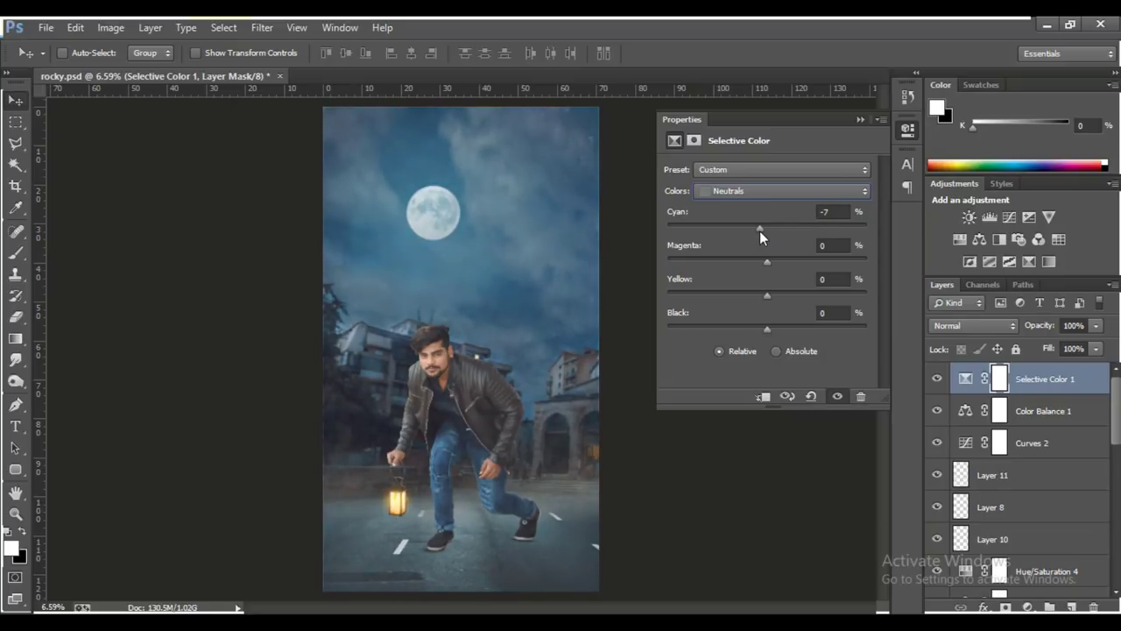
{"action": "mouse_move", "coordinate": [760, 230]}
{"action": "left_mouse_down"}
{"action": "mouse_move", "coordinate": [773, 231]}
{"action": "mouse_move", "coordinate": [759, 261]}
{"action": "mouse_move", "coordinate": [769, 263]}
{"action": "left_mouse_up"}
{"action": "mouse_move", "coordinate": [769, 296]}
{"action": "left_mouse_down"}
{"action": "mouse_move", "coordinate": [771, 330]}
{"action": "mouse_move", "coordinate": [784, 329]}
{"action": "mouse_move", "coordinate": [765, 332]}
{"action": "mouse_move", "coordinate": [774, 335]}
{"action": "left_mouse_up"}
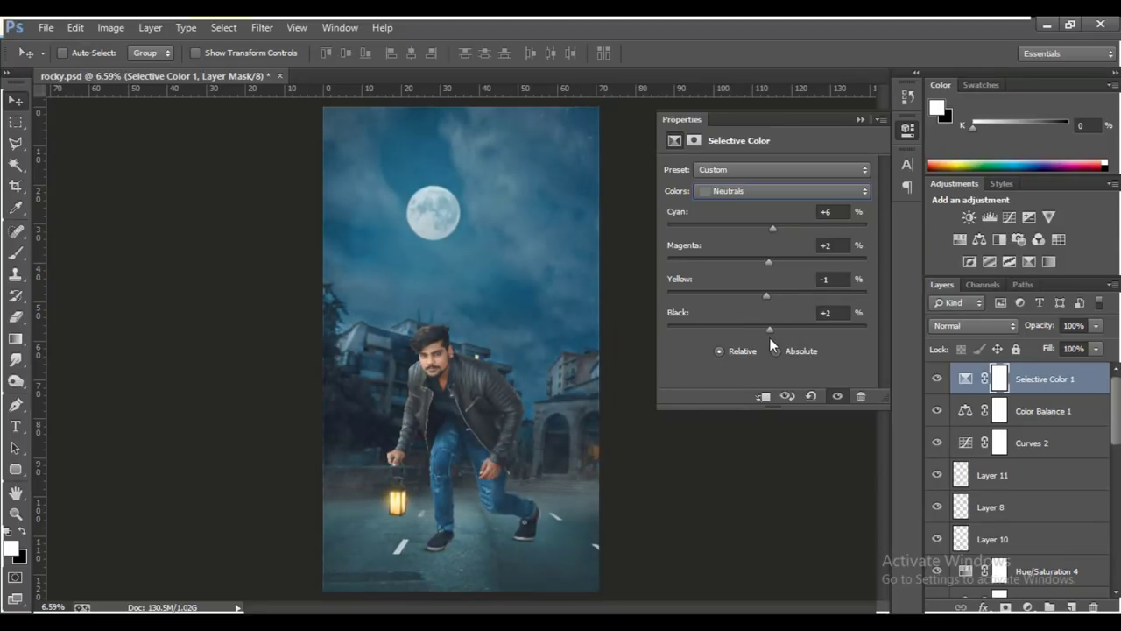
{"action": "left_click", "coordinate": [859, 119]}
Add a new clipped layer above Layer 1 and choose a saturated orange foreground colour.
{"action": "scroll", "coordinate": [986, 485], "scroll_direction": "down", "scroll_amount": 3}
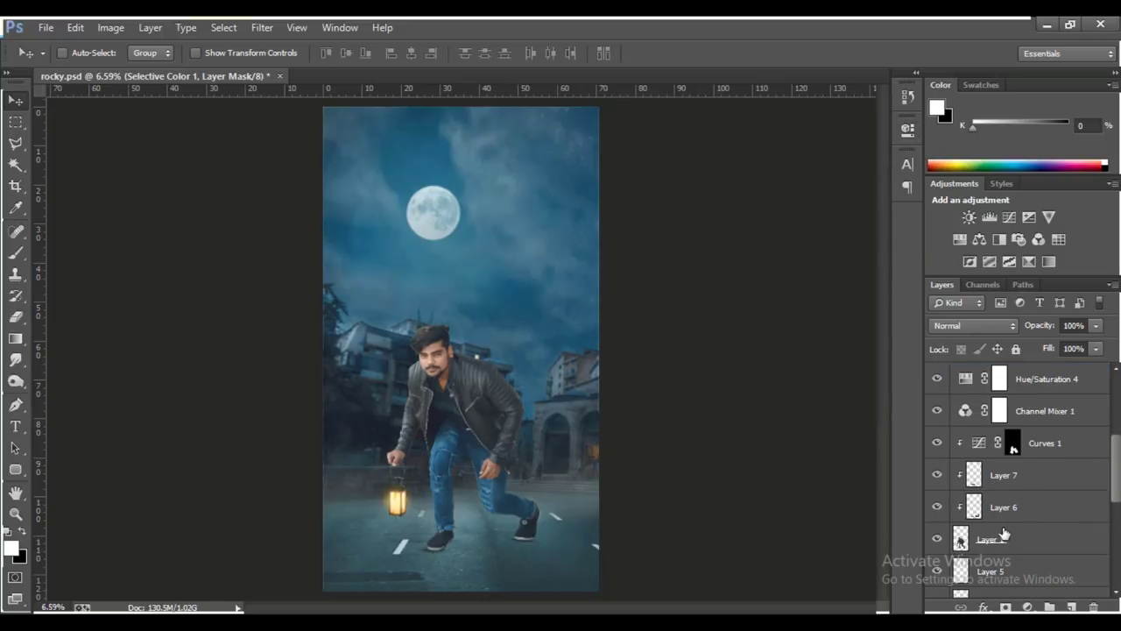
{"action": "left_click", "coordinate": [998, 539]}
{"action": "left_click", "coordinate": [1071, 606]}
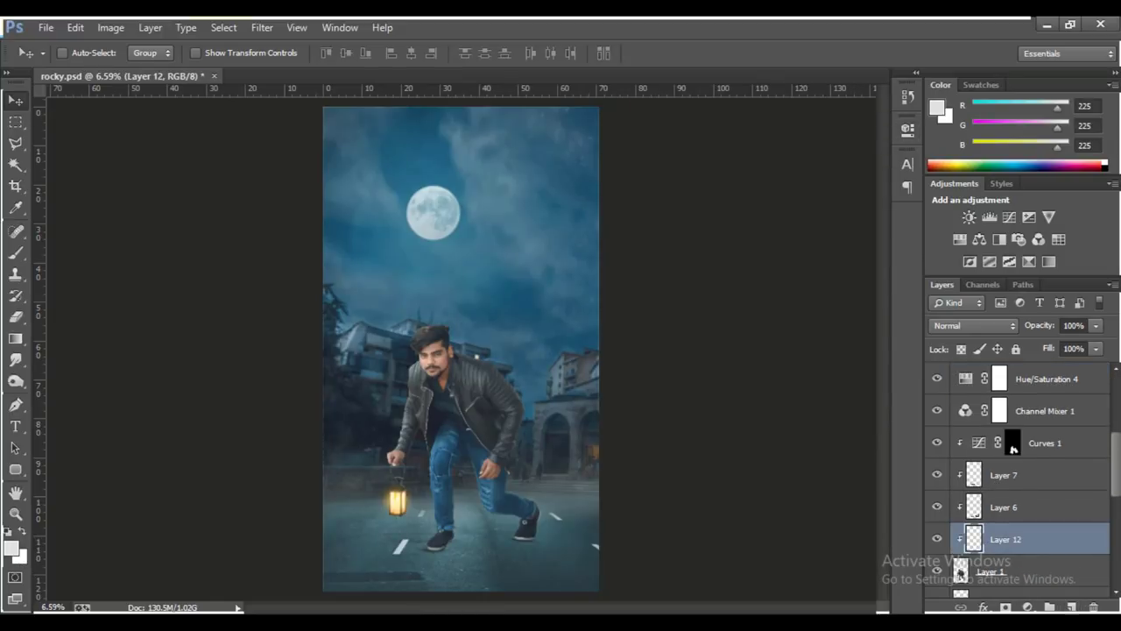
{"action": "left_click", "coordinate": [15, 253]}
{"action": "left_click", "coordinate": [11, 547]}
{"action": "type", "text": "ffeeaa"}
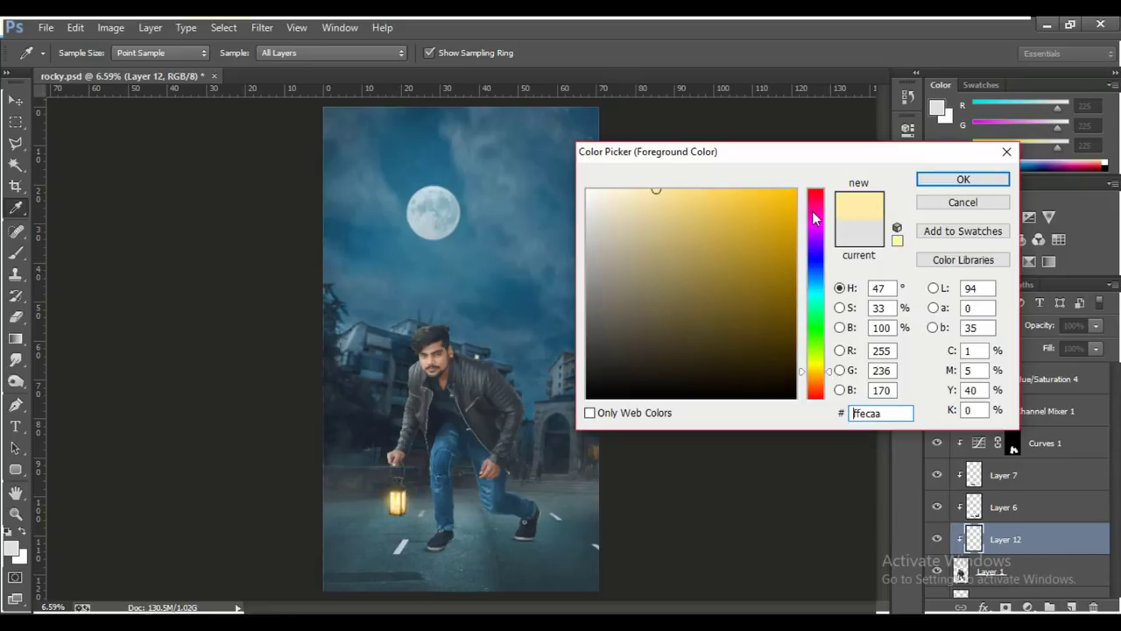
{"action": "left_click_drag", "start_coordinate": [803, 377], "coordinate": [804, 382]}
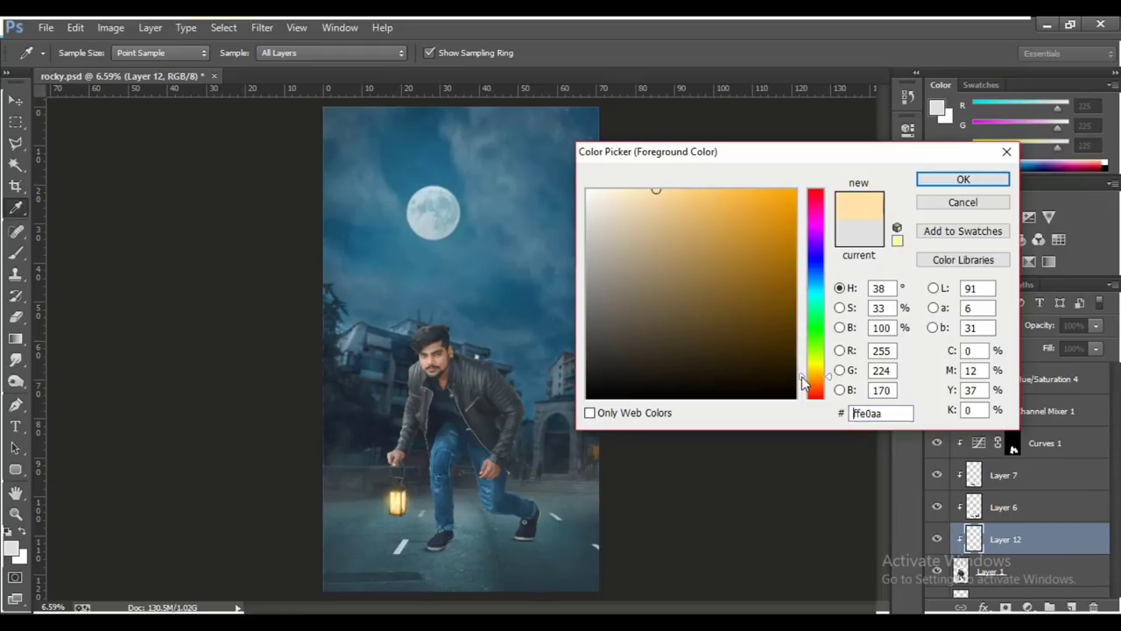
{"action": "left_click_drag", "start_coordinate": [781, 230], "coordinate": [796, 188]}
{"action": "left_click_drag", "start_coordinate": [803, 380], "coordinate": [804, 387]}
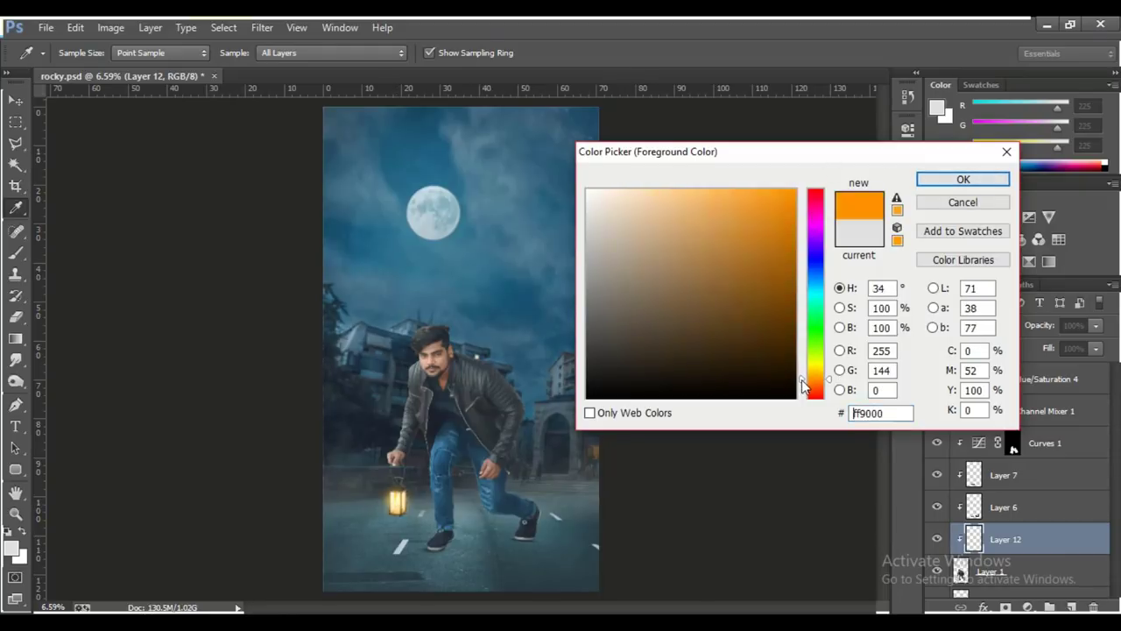
{"action": "left_click", "coordinate": [963, 178]}
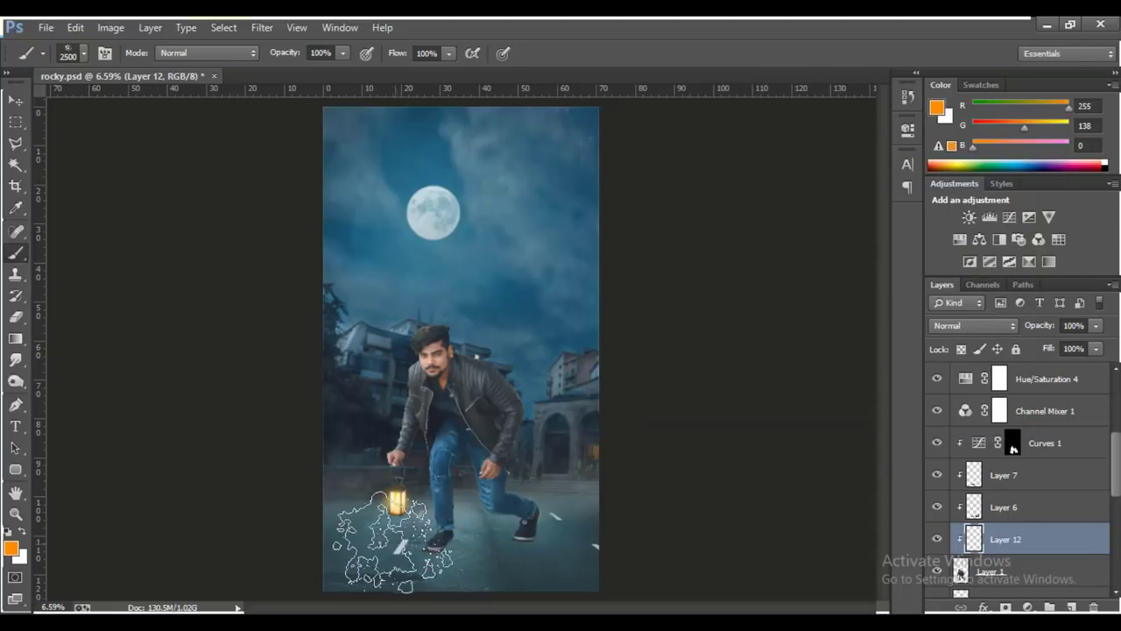
Clear the selection and set up a soft brush at 188 px.
{"action": "key", "text": "ctrl+d"}
{"action": "right_click", "coordinate": [514, 412]}
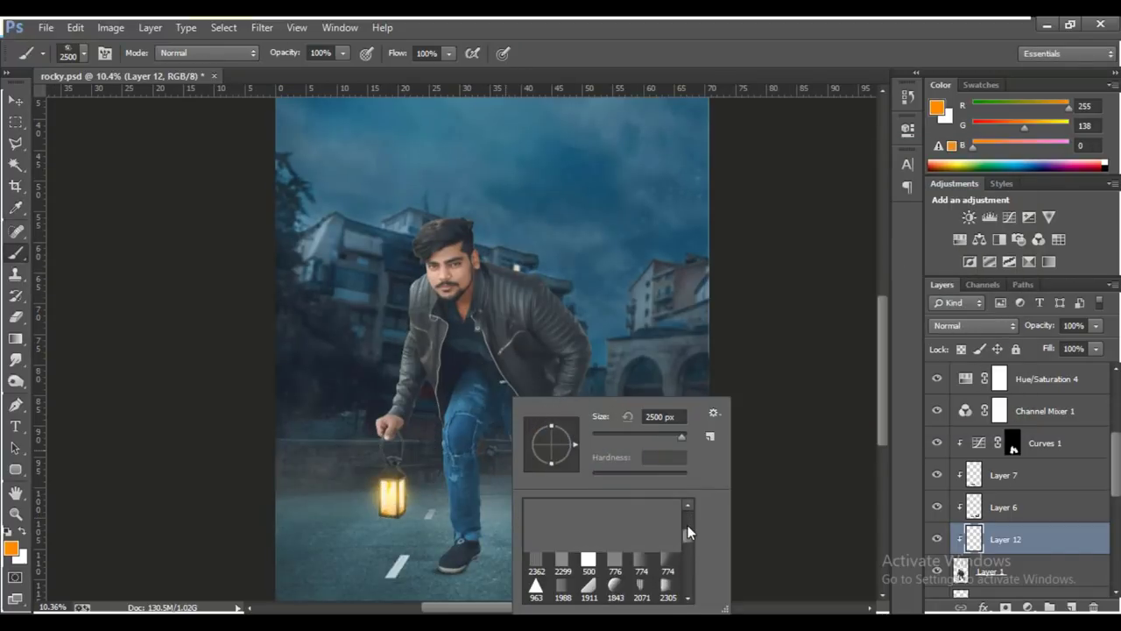
{"action": "left_click_drag", "start_coordinate": [686, 534], "coordinate": [688, 512]}
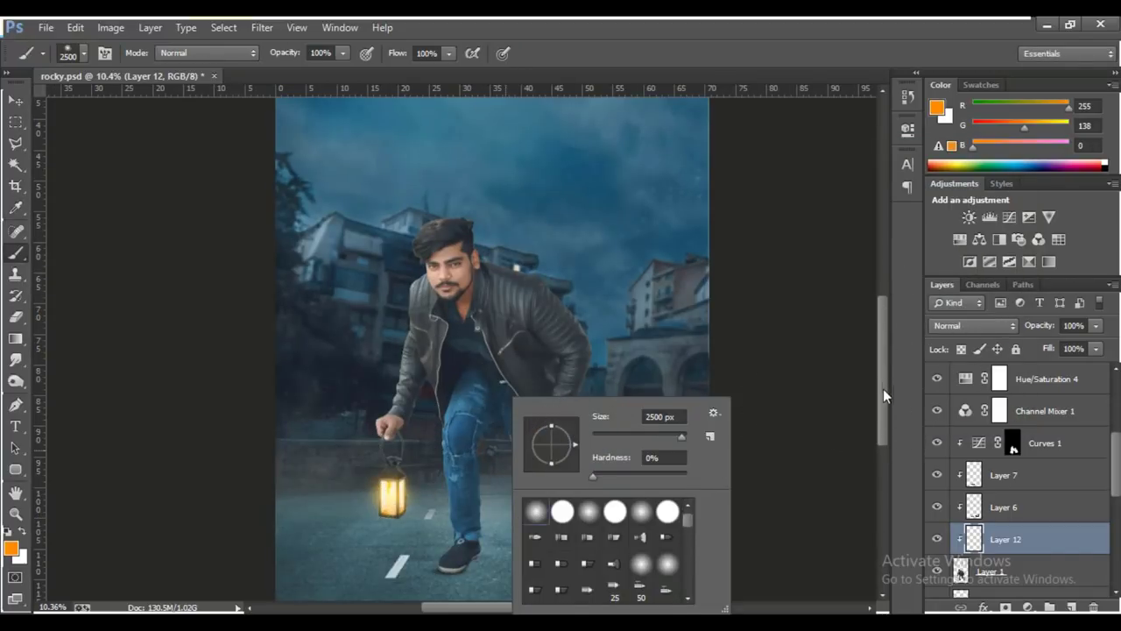
{"action": "scroll", "coordinate": [739, 438], "scroll_direction": "up", "scroll_amount": 2}
{"action": "scroll", "coordinate": [432, 355], "scroll_direction": "up", "scroll_amount": 2}
{"action": "right_click", "coordinate": [457, 357]}
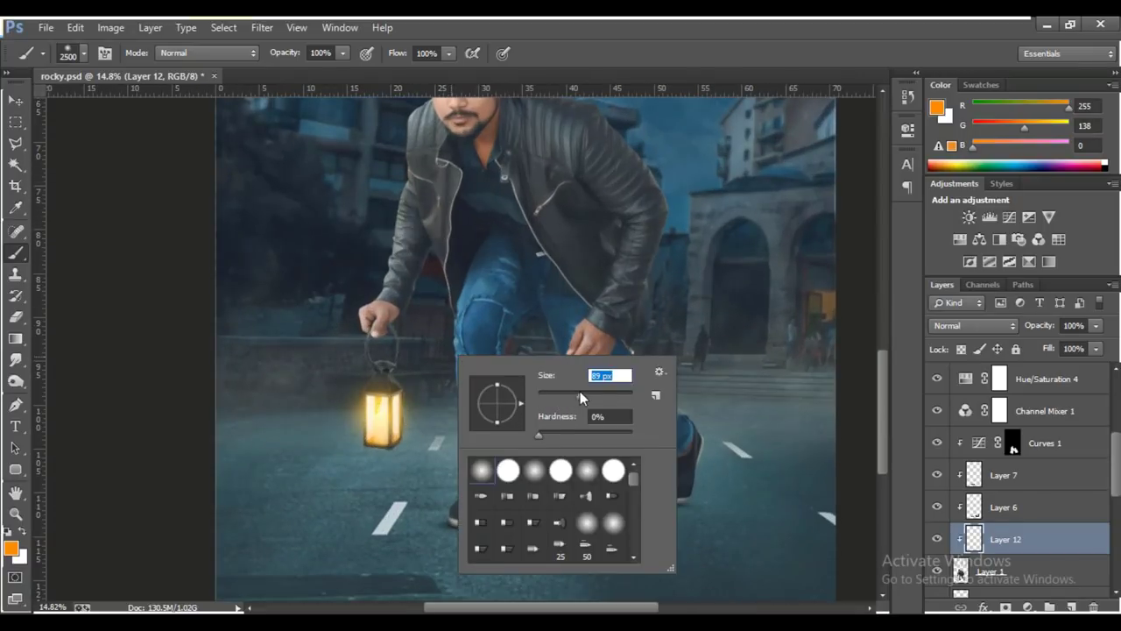
{"action": "type", "text": "188"}
{"action": "key", "text": "Return"}
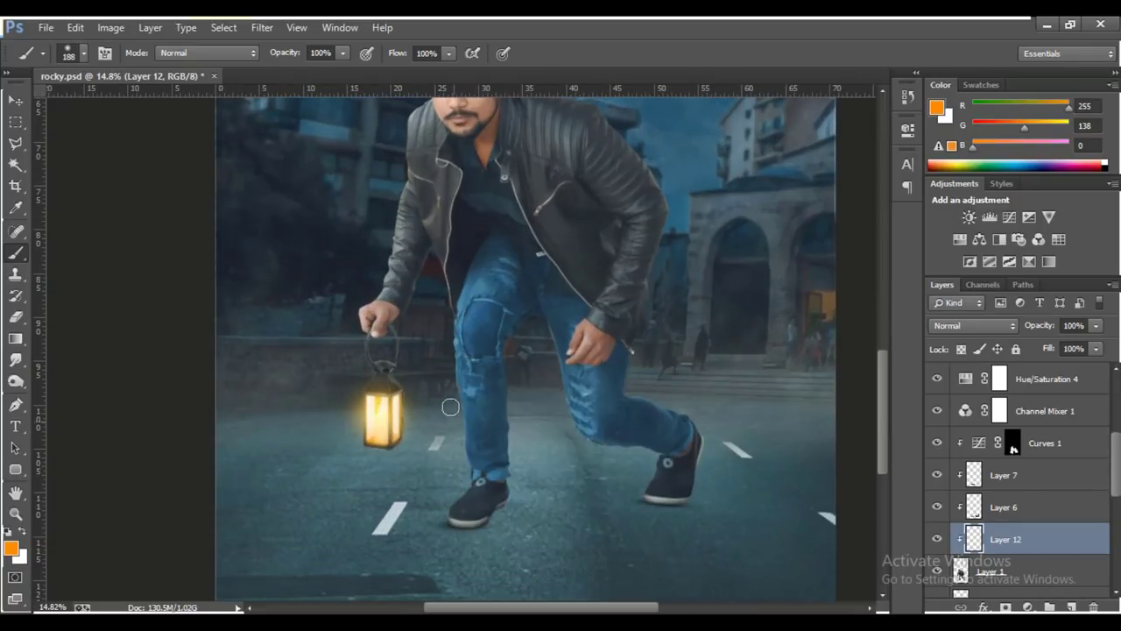
Set Layer 12 to Screen and paint orange glow along the leg and jacket's left edges.
{"action": "left_click", "coordinate": [973, 325]}
{"action": "left_click", "coordinate": [950, 154]}
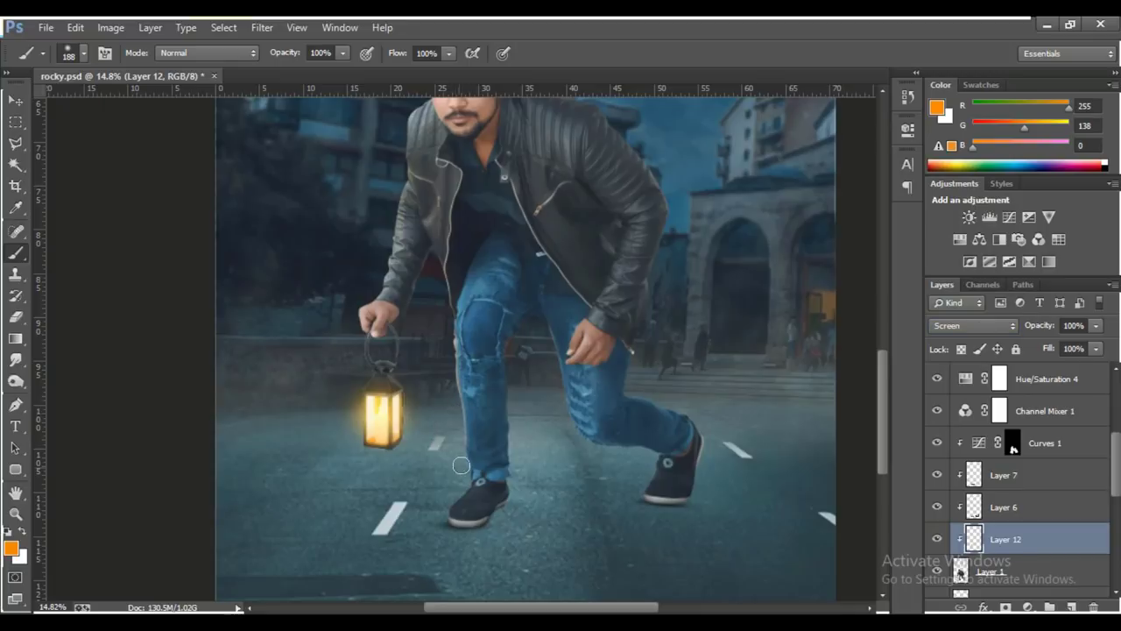
{"action": "scroll", "coordinate": [462, 465], "scroll_direction": "up", "scroll_amount": 2}
{"action": "mouse_move", "coordinate": [469, 482]}
{"action": "left_mouse_down"}
{"action": "mouse_move", "coordinate": [445, 385]}
{"action": "mouse_move", "coordinate": [443, 276]}
{"action": "left_mouse_up"}
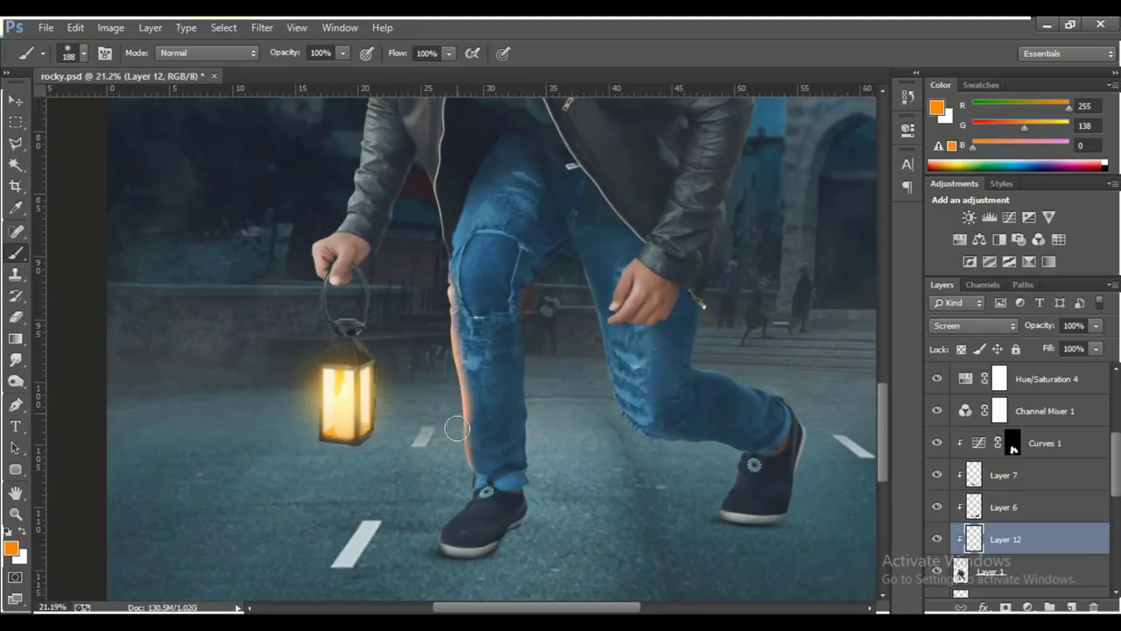
{"action": "mouse_move", "coordinate": [457, 429]}
{"action": "left_mouse_down"}
{"action": "mouse_move", "coordinate": [453, 497]}
{"action": "mouse_move", "coordinate": [429, 528]}
{"action": "left_mouse_up"}
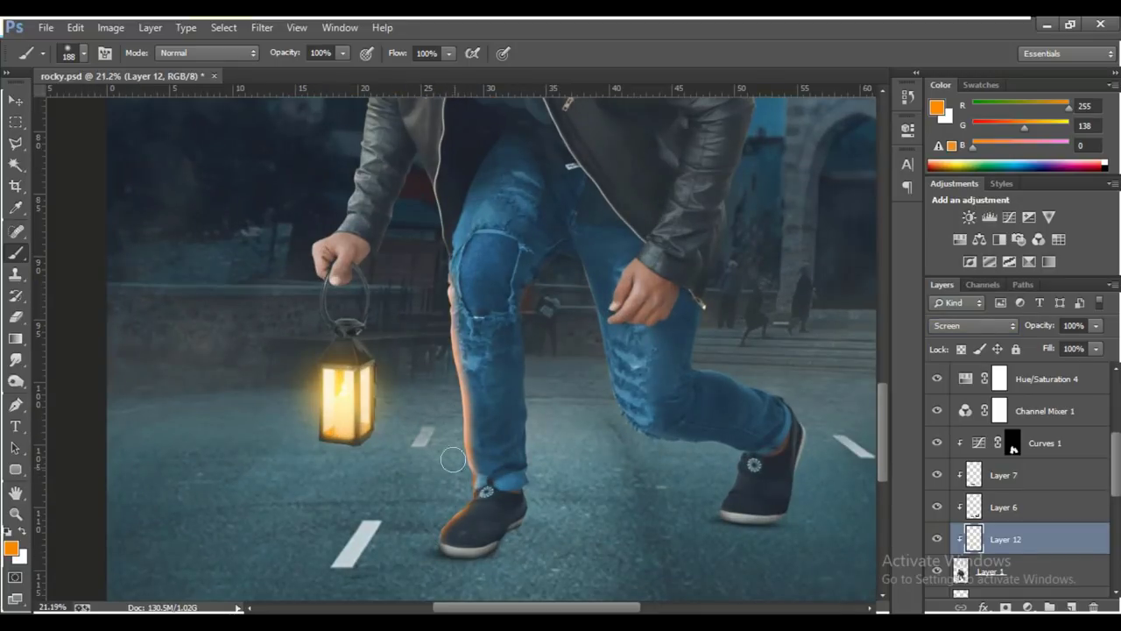
{"action": "mouse_move", "coordinate": [426, 225]}
{"action": "left_mouse_down"}
{"action": "mouse_move", "coordinate": [418, 178]}
{"action": "mouse_move", "coordinate": [430, 253]}
{"action": "left_mouse_up"}
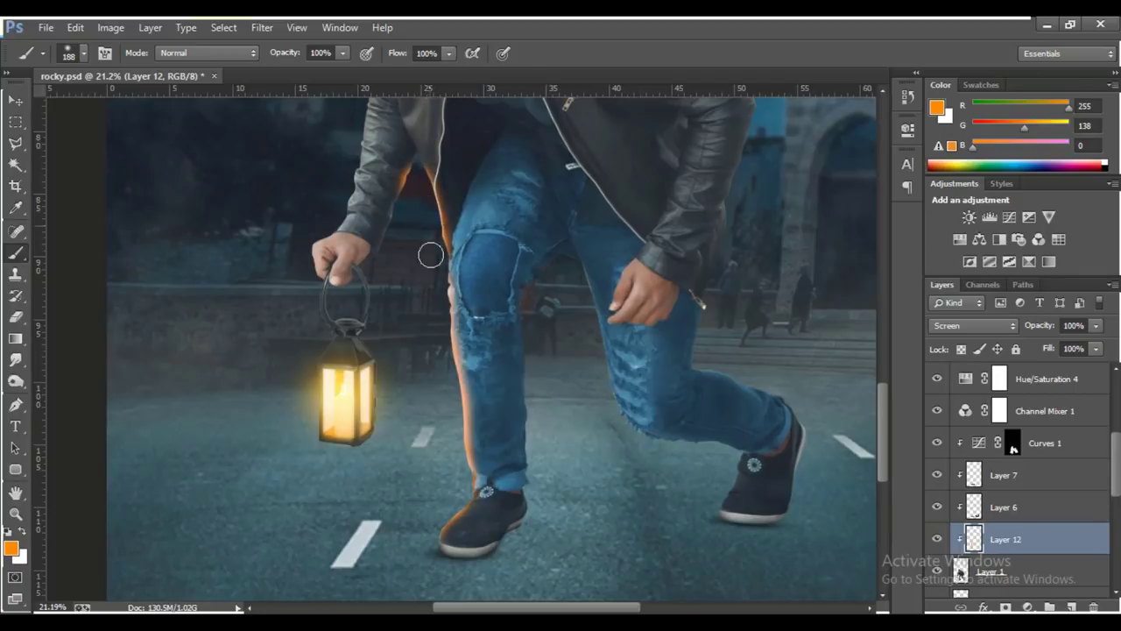
Lower the glow layer's opacity to 61% and add a new empty Layer 13.
{"action": "right_click", "coordinate": [385, 201]}
{"action": "key", "text": "Escape"}
{"action": "key", "text": "v"}
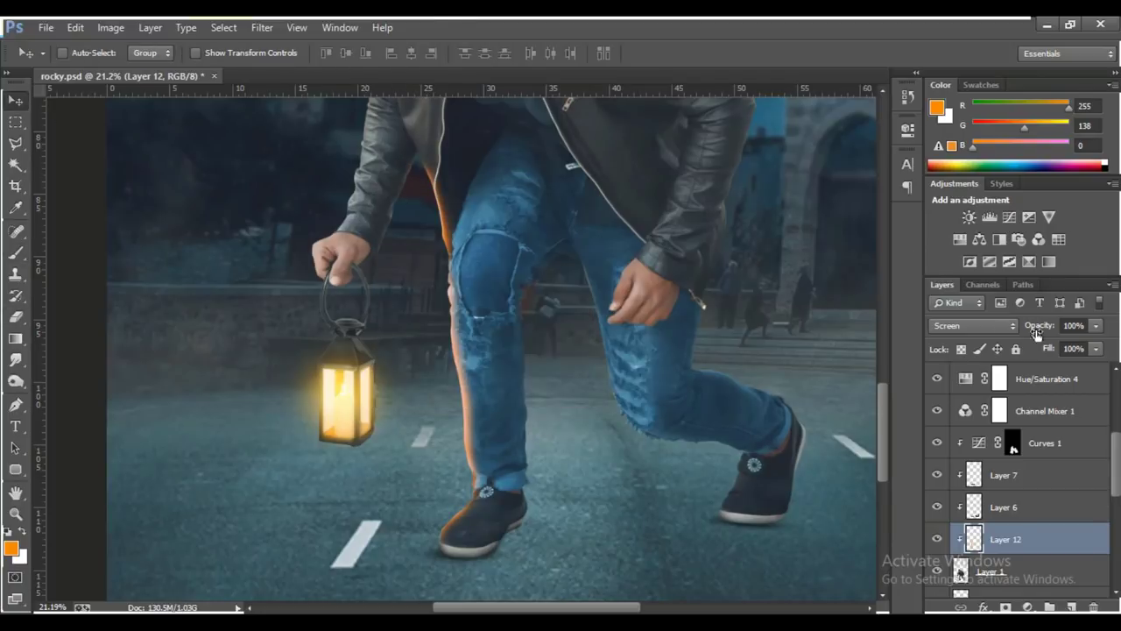
{"action": "key", "text": "6"}
{"action": "key", "text": "1"}
{"action": "scroll", "coordinate": [444, 340], "scroll_direction": "down", "scroll_amount": 5}
{"action": "scroll", "coordinate": [505, 370], "scroll_direction": "up", "scroll_amount": 3}
{"action": "scroll", "coordinate": [613, 534], "scroll_direction": "down", "scroll_amount": 1}
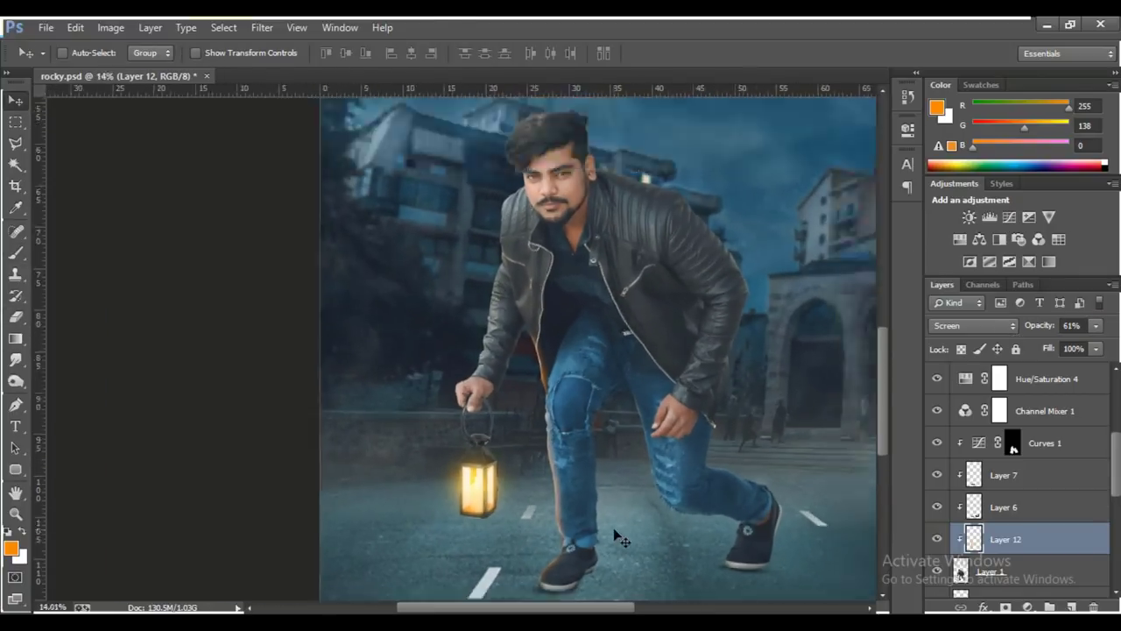
{"action": "key", "text": "ctrl+shift+alt+n"}
{"action": "key", "text": "b"}
{"action": "right_click", "coordinate": [565, 388]}
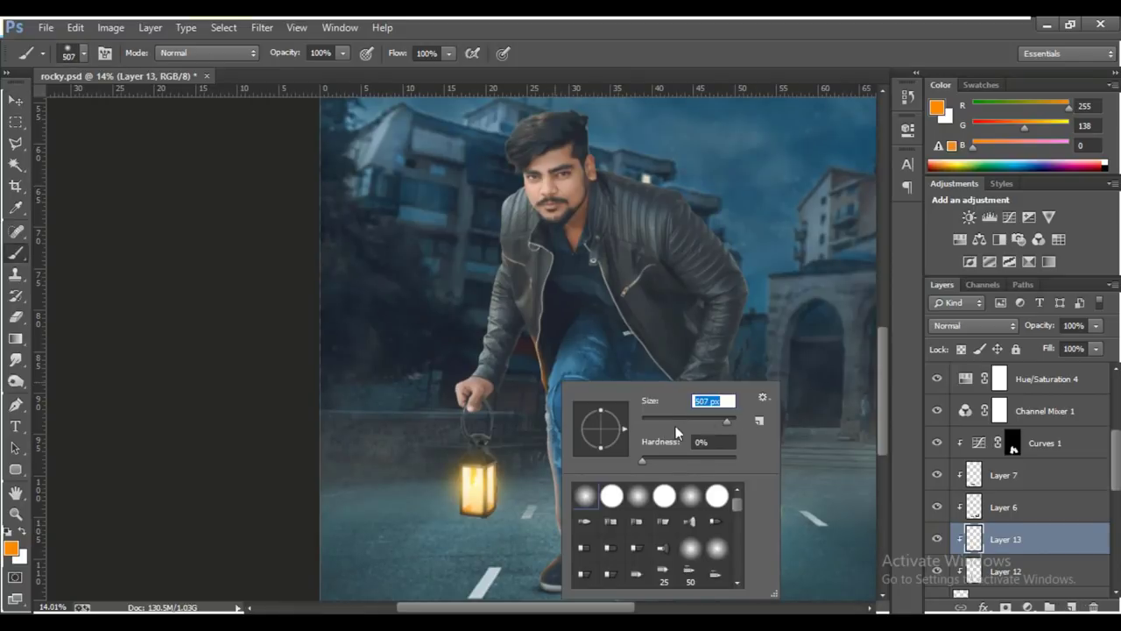
Move Layer 13 directly above Layer 1 and clip it to the man's layer.
{"action": "key", "text": "Escape"}
{"action": "left_click", "coordinate": [420, 495]}
{"action": "key", "text": "ctrl+z"}
{"action": "mouse_move", "coordinate": [967, 571]}
{"action": "left_mouse_down"}
{"action": "mouse_move", "coordinate": [999, 432]}
{"action": "mouse_move", "coordinate": [999, 456]}
{"action": "left_mouse_up"}
{"action": "left_click", "coordinate": [407, 481]}
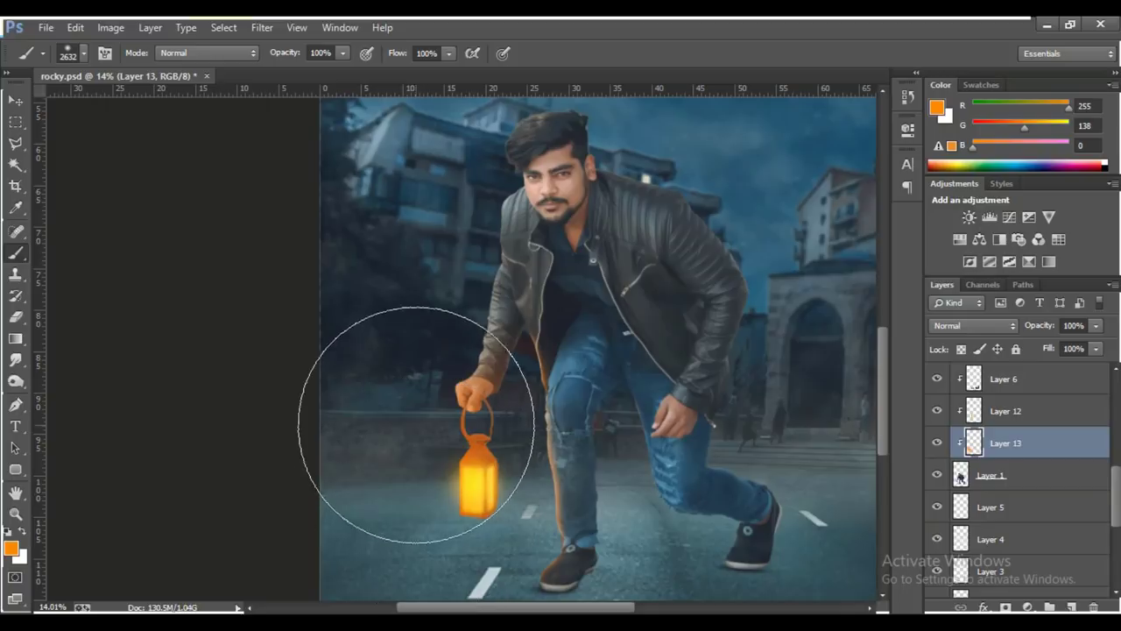
Erase the orange paint off the man's hand and arm.
{"action": "key", "text": "e"}
{"action": "right_click", "coordinate": [500, 388]}
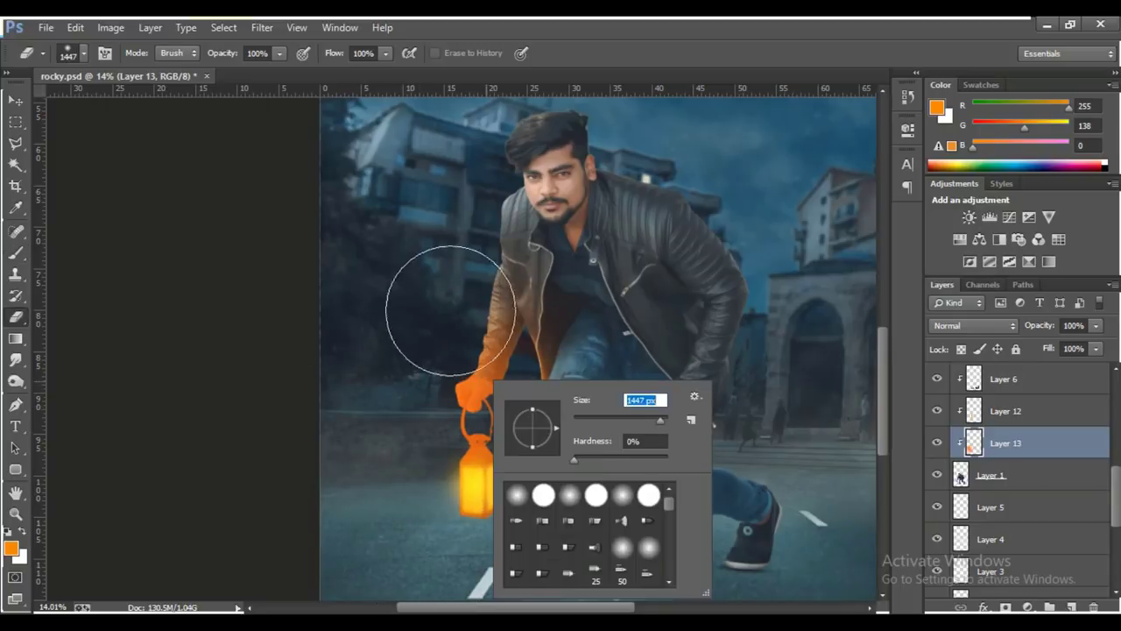
{"action": "key", "text": "Return"}
{"action": "left_click_drag", "start_coordinate": [491, 350], "coordinate": [459, 469]}
{"action": "scroll", "coordinate": [654, 381], "scroll_direction": "down", "scroll_amount": 2}
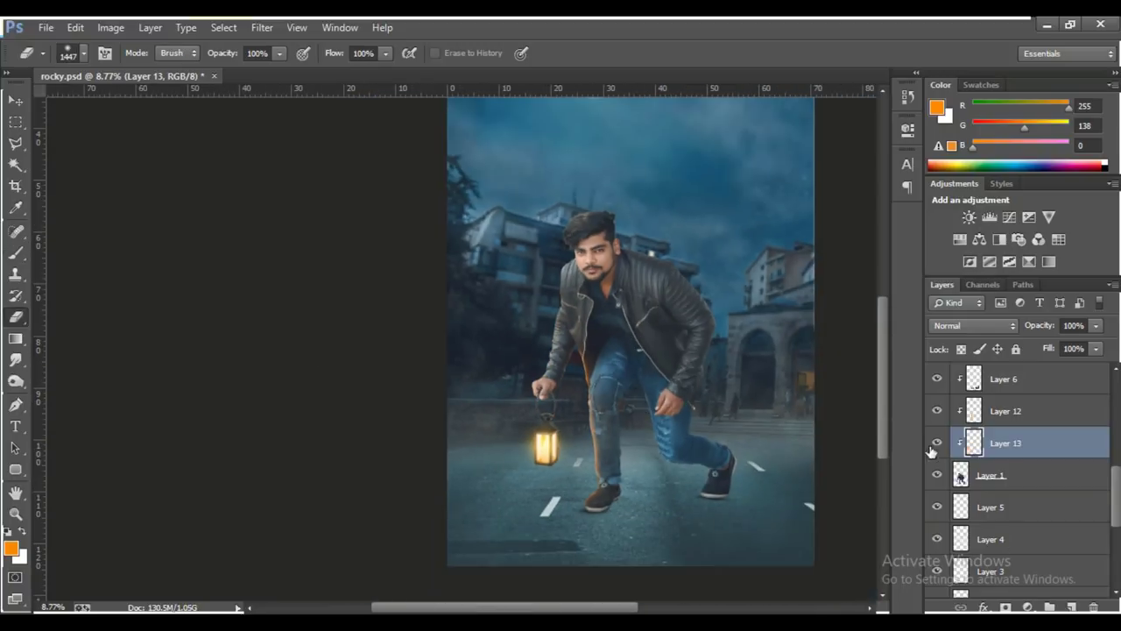
{"action": "scroll", "coordinate": [398, 409], "scroll_direction": "down", "scroll_amount": 2}
Add a new layer for moonlight and pick a light blue paint colour.
{"action": "key", "text": "v"}
{"action": "scroll", "coordinate": [414, 413], "scroll_direction": "up", "scroll_amount": 2}
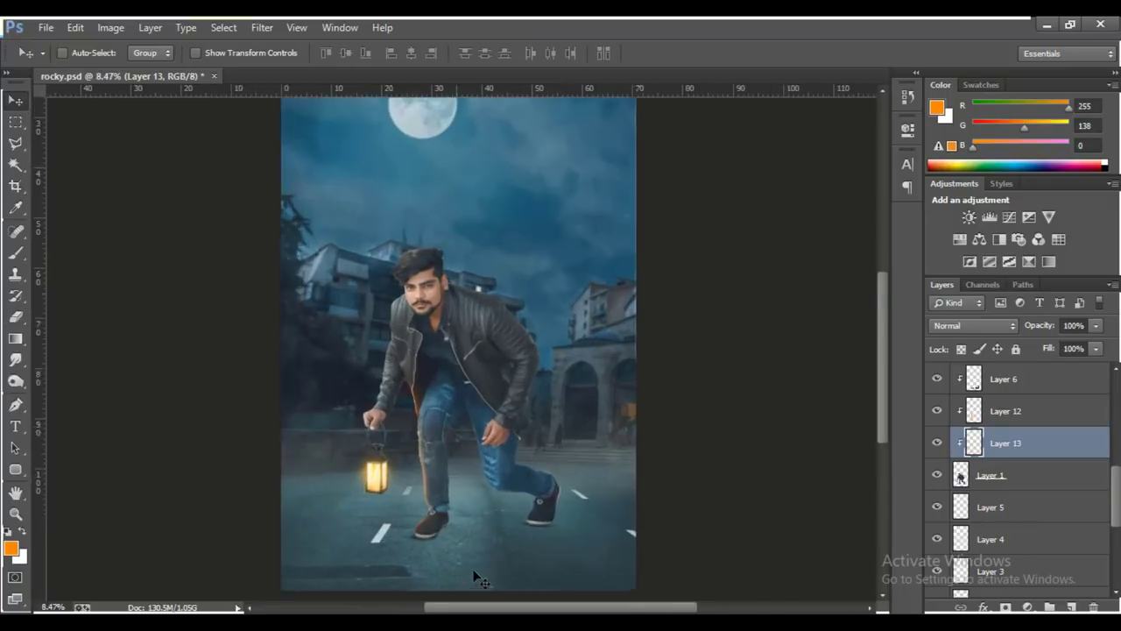
{"action": "scroll", "coordinate": [657, 421], "scroll_direction": "down", "scroll_amount": 1}
{"action": "left_click", "coordinate": [1072, 606], "text": "ctrl"}
{"action": "key", "text": "b"}
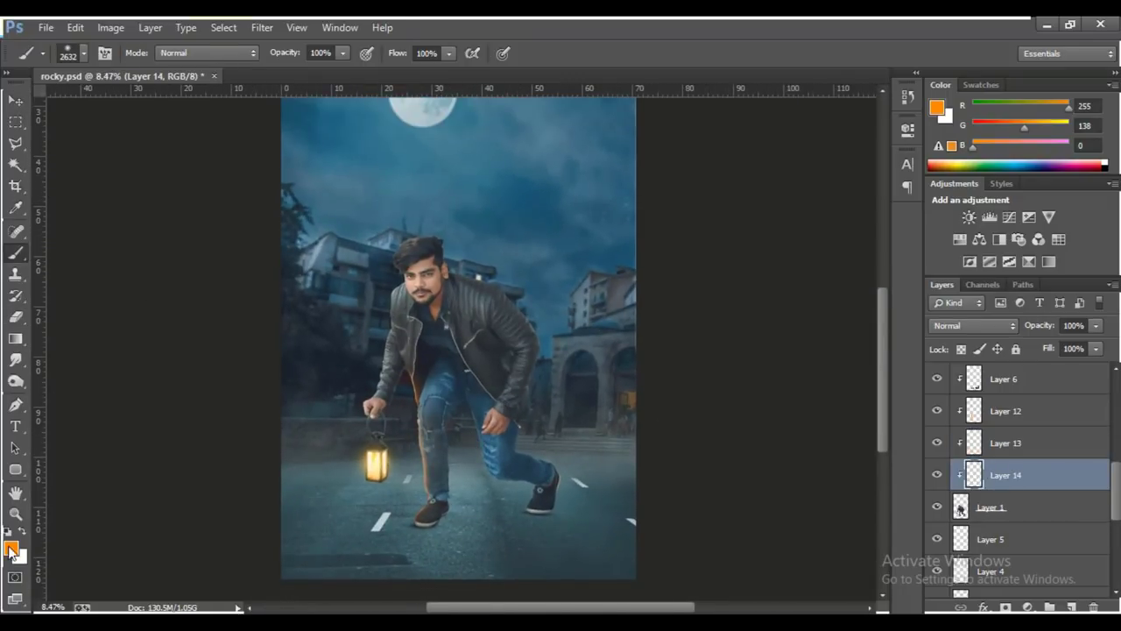
{"action": "left_click", "coordinate": [11, 548]}
{"action": "left_click", "coordinate": [819, 270]}
{"action": "left_click", "coordinate": [671, 205]}
{"action": "left_click", "coordinate": [962, 179]}
Set Layer 14's blend mode to Screen.
{"action": "right_click", "coordinate": [548, 203]}
{"action": "key", "text": "Escape"}
{"action": "scroll", "coordinate": [508, 240], "scroll_direction": "up", "scroll_amount": 3}
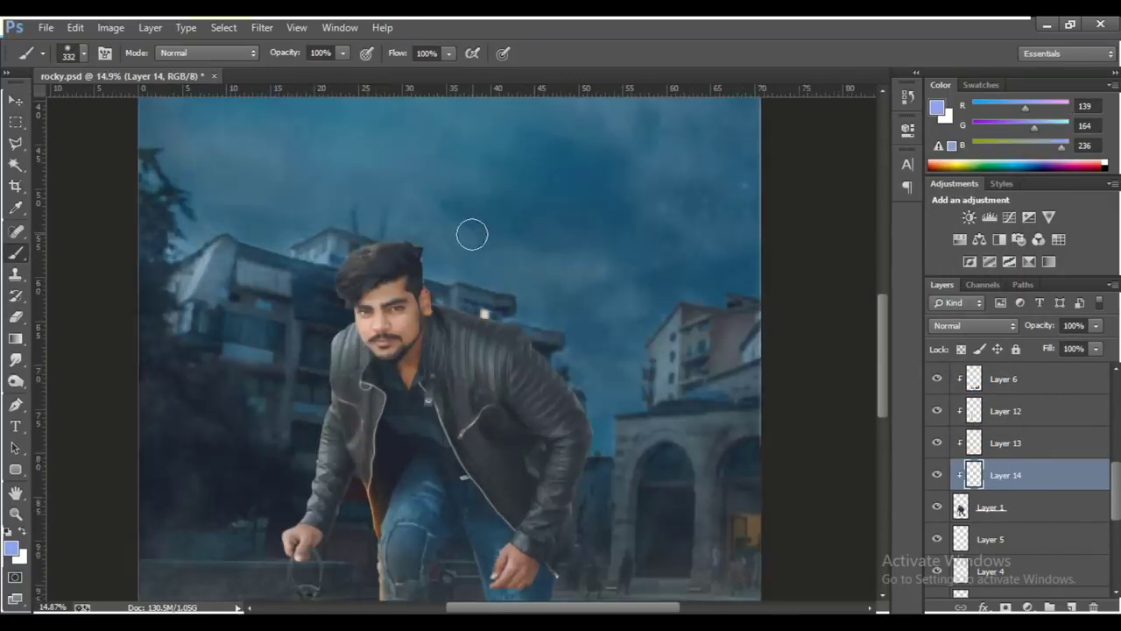
{"action": "left_click", "coordinate": [970, 328]}
{"action": "left_click", "coordinate": [973, 158]}
Paint a light-blue glow along the right edge of the man's hair.
{"action": "scroll", "coordinate": [441, 250], "scroll_direction": "up", "scroll_amount": 2}
{"action": "scroll", "coordinate": [551, 283], "scroll_direction": "up", "scroll_amount": 1}
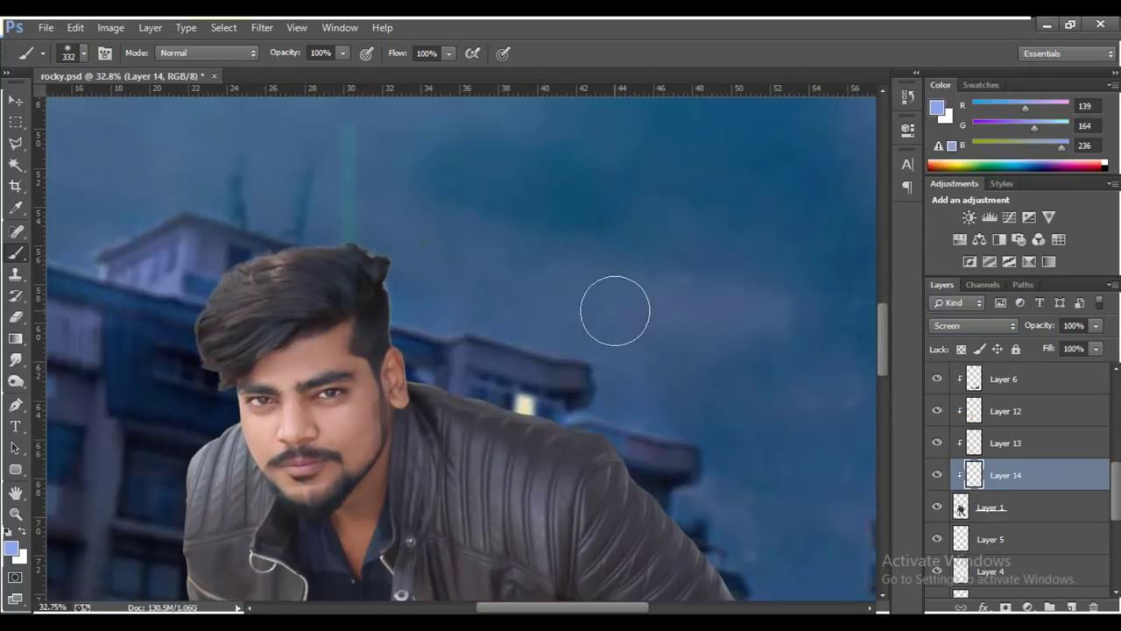
{"action": "right_click", "coordinate": [396, 233]}
{"action": "key", "text": "Escape"}
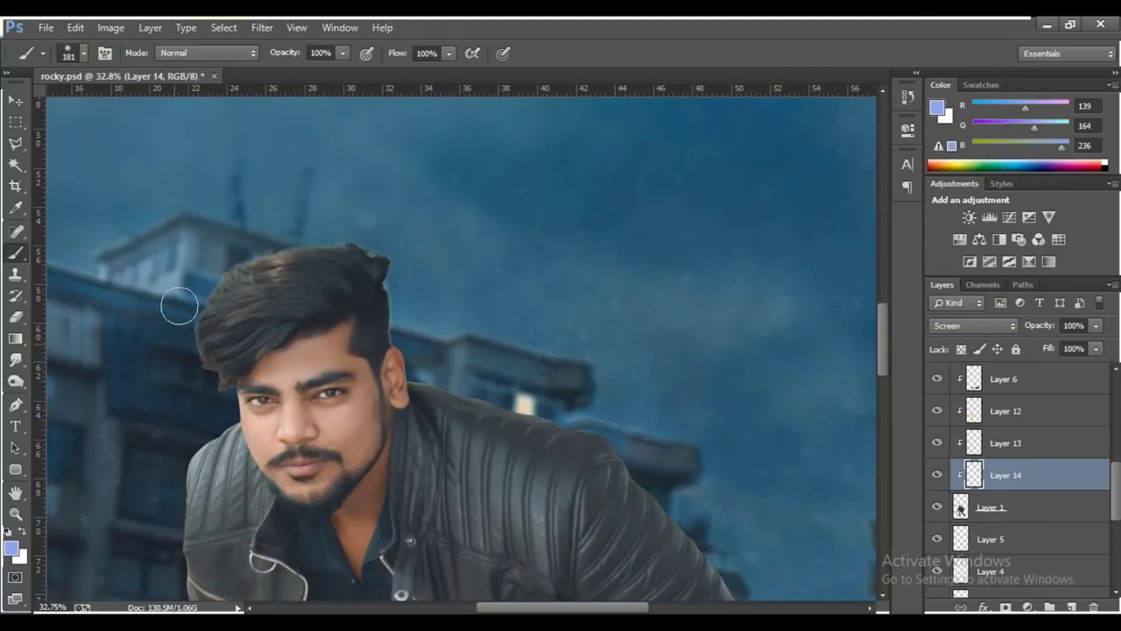
{"action": "left_click_drag", "start_coordinate": [417, 321], "coordinate": [327, 220]}
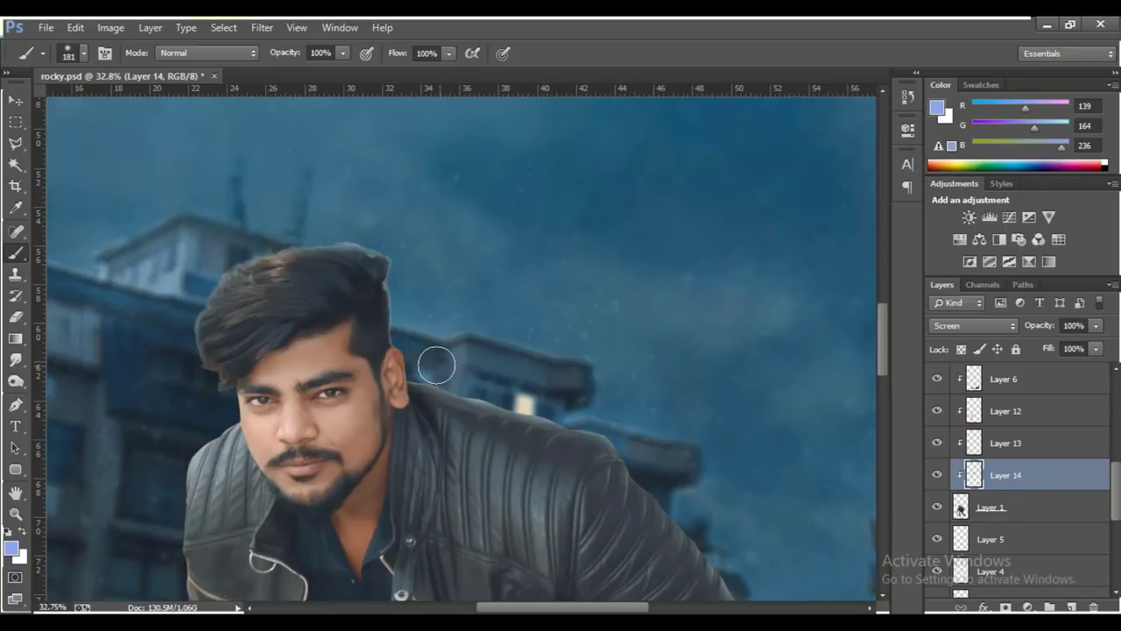
{"action": "key", "text": "e"}
{"action": "right_click", "coordinate": [410, 336]}
{"action": "key", "text": "Escape"}
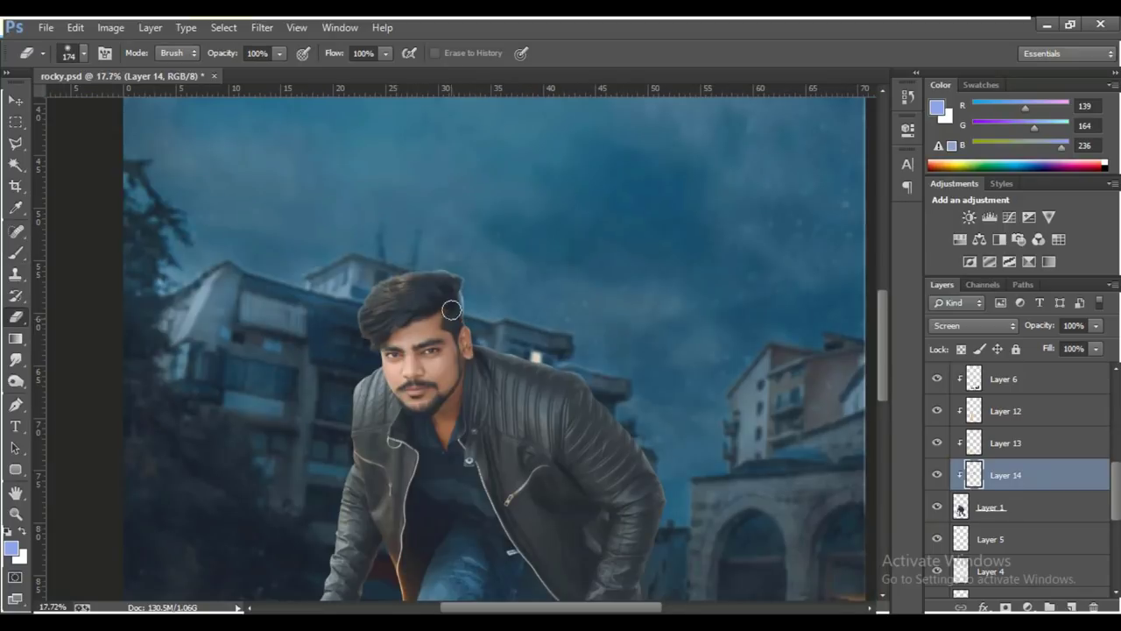
{"action": "key", "text": "ctrl+0"}
{"action": "key", "text": "b"}
{"action": "key", "text": "v"}
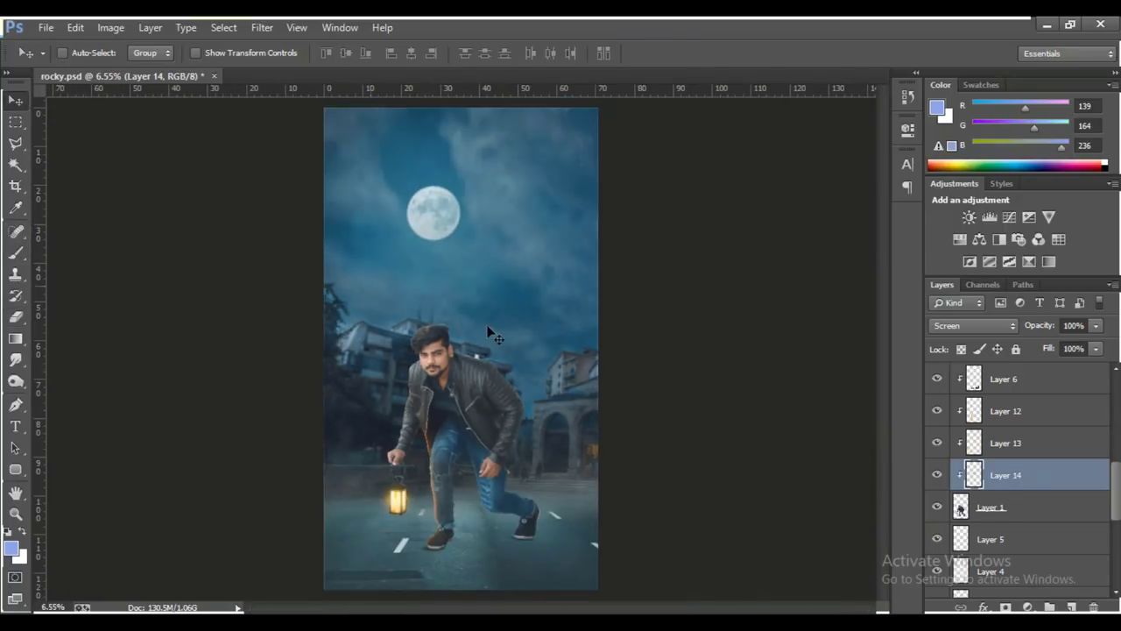
{"action": "scroll", "coordinate": [1047, 412], "scroll_direction": "up", "scroll_amount": 5}
Select the shadow layer and flip it down below the man's feet.
{"action": "left_click", "coordinate": [1048, 383]}
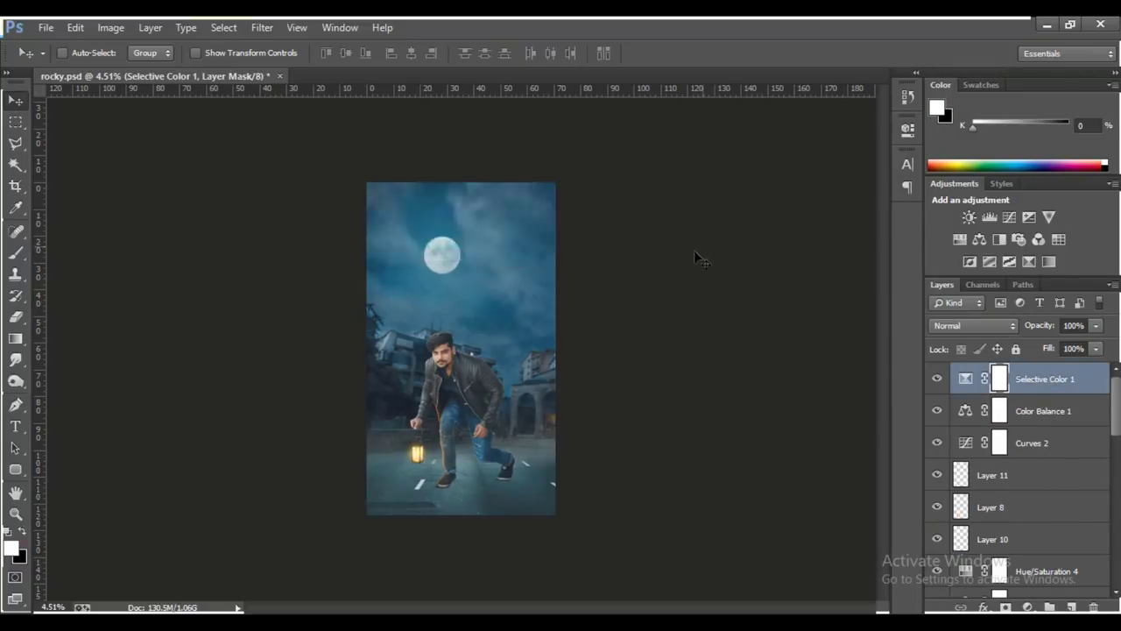
{"action": "scroll", "coordinate": [981, 538], "scroll_direction": "down", "scroll_amount": 5}
{"action": "scroll", "coordinate": [981, 539], "scroll_direction": "up", "scroll_amount": 5}
{"action": "scroll", "coordinate": [981, 538], "scroll_direction": "down", "scroll_amount": 8}
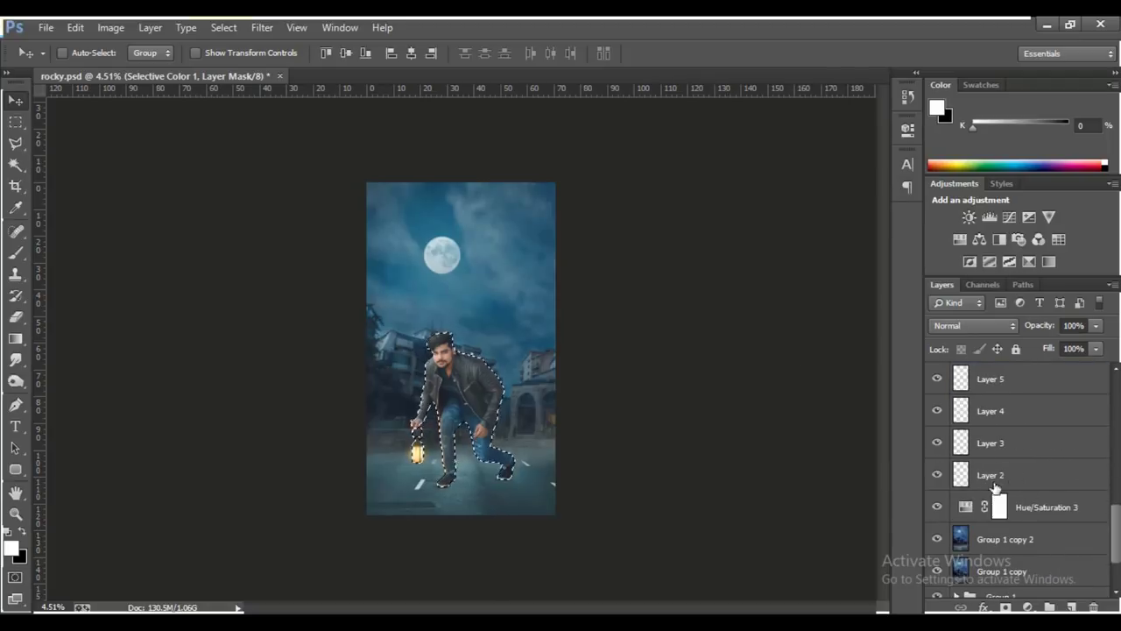
{"action": "double_click", "coordinate": [965, 508]}
{"action": "key", "text": "ctrl+t"}
{"action": "mouse_move", "coordinate": [633, 296]}
{"action": "left_mouse_down"}
{"action": "mouse_move", "coordinate": [500, 552]}
{"action": "mouse_move", "coordinate": [521, 550]}
{"action": "mouse_move", "coordinate": [399, 560]}
{"action": "left_mouse_up"}
{"action": "key", "text": "ctrl+plus"}
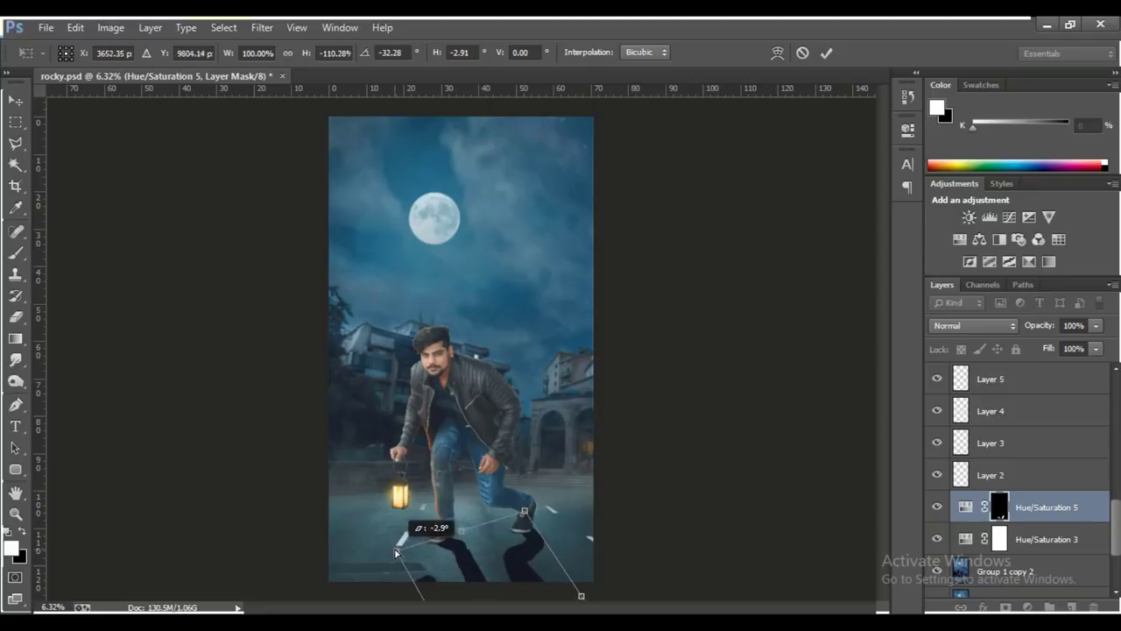
{"action": "key", "text": "ctrl+minus"}
{"action": "key", "text": "ctrl+minus"}
Skew the shadow diagonally across the road.
{"action": "left_click_drag", "start_coordinate": [538, 493], "coordinate": [600, 473]}
{"action": "key", "text": "ctrl+plus"}
{"action": "key", "text": "ctrl+plus"}
{"action": "left_click_drag", "start_coordinate": [376, 550], "coordinate": [521, 517]}
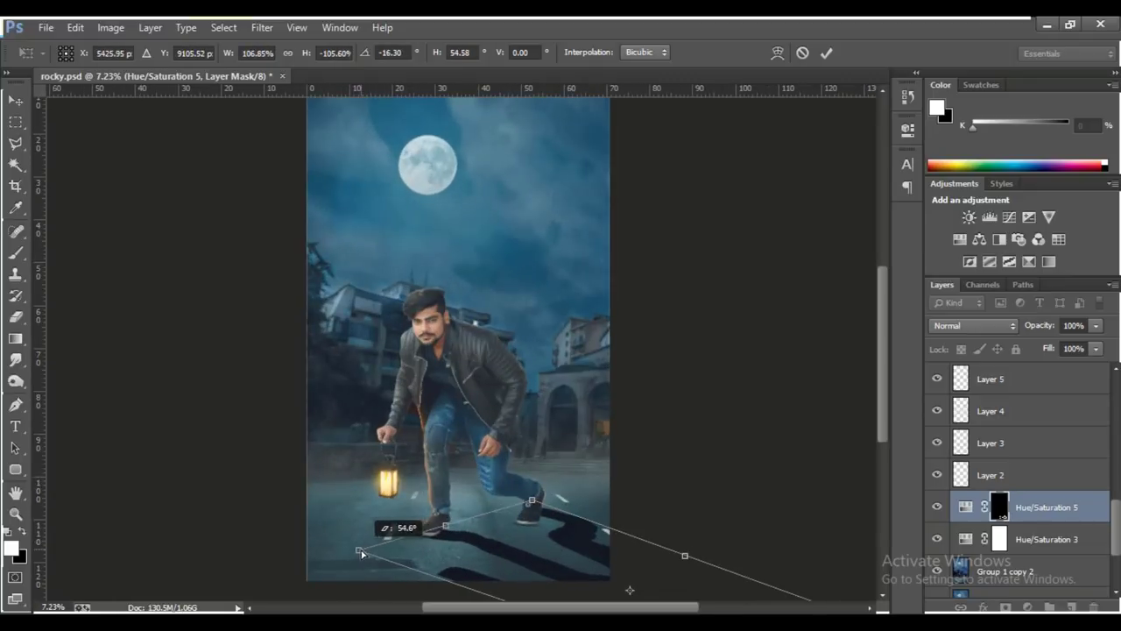
{"action": "scroll", "coordinate": [521, 517], "scroll_direction": "up", "scroll_amount": 2}
{"action": "right_click", "coordinate": [438, 282]}
{"action": "left_click", "coordinate": [488, 401]}
{"action": "key", "text": "Return"}
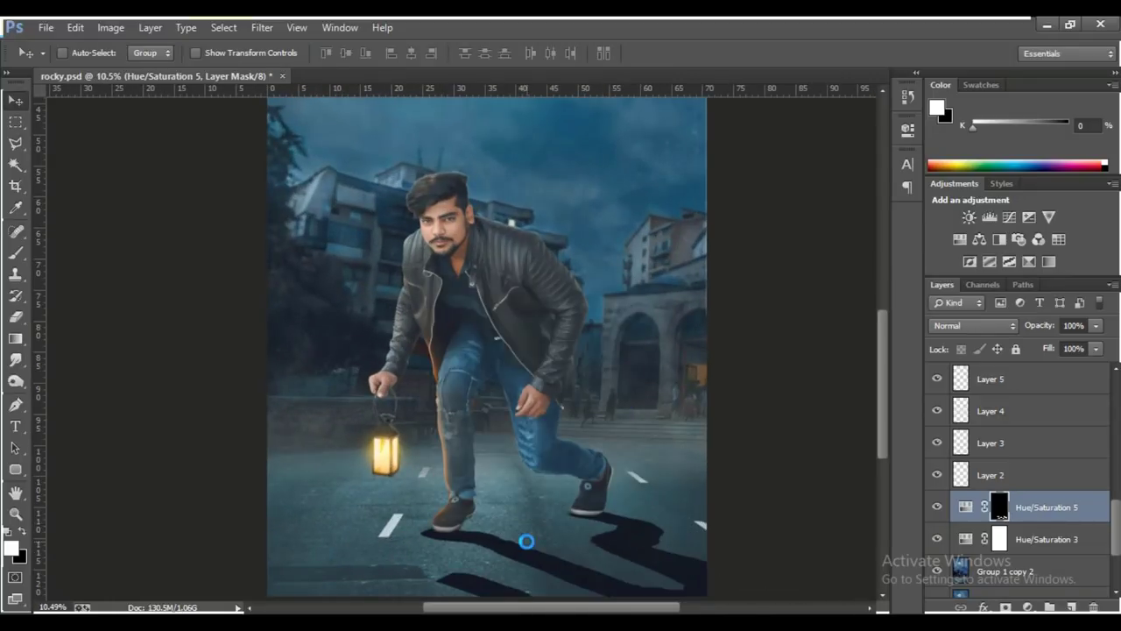
Warp the shadow so it bends along the road.
{"action": "key", "text": "ctrl+t"}
{"action": "right_click", "coordinate": [430, 545]}
{"action": "left_click", "coordinate": [488, 377]}
{"action": "left_click_drag", "start_coordinate": [491, 543], "coordinate": [613, 503]}
{"action": "key", "text": "Return"}
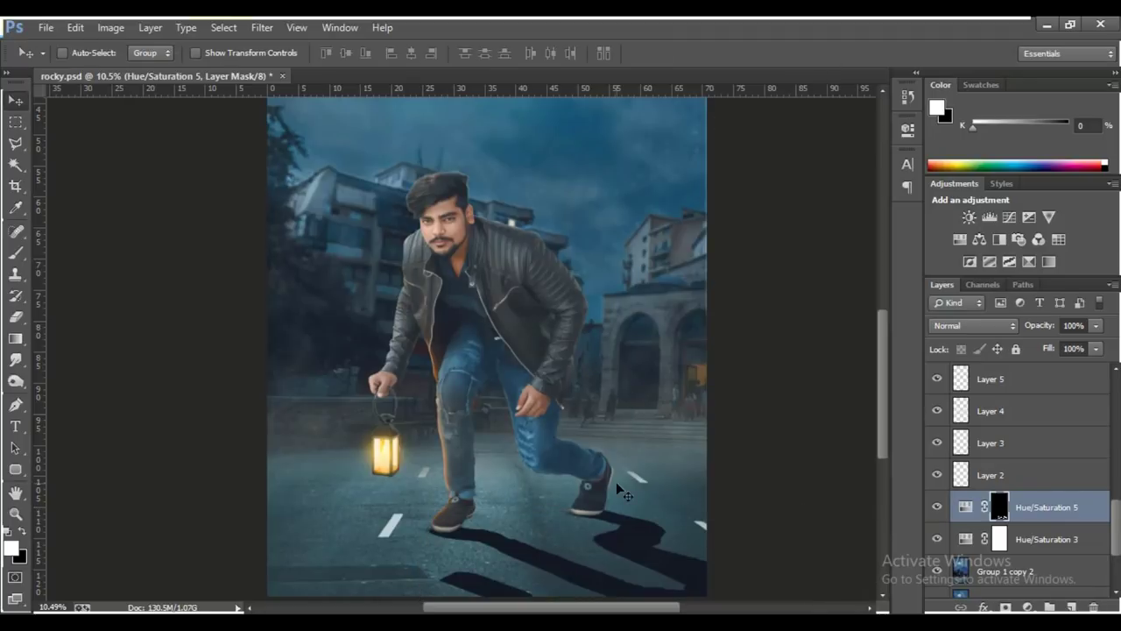
{"action": "key", "text": "ctrl+t"}
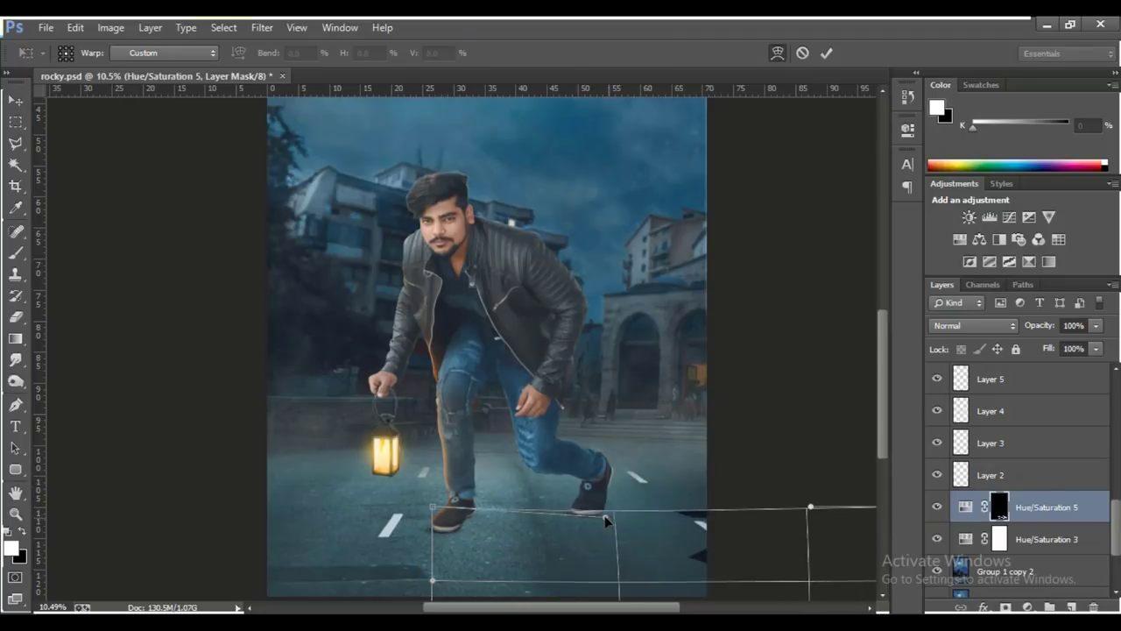
{"action": "key", "text": "Return"}
{"action": "key", "text": "ctrl+t"}
{"action": "right_click", "coordinate": [592, 530]}
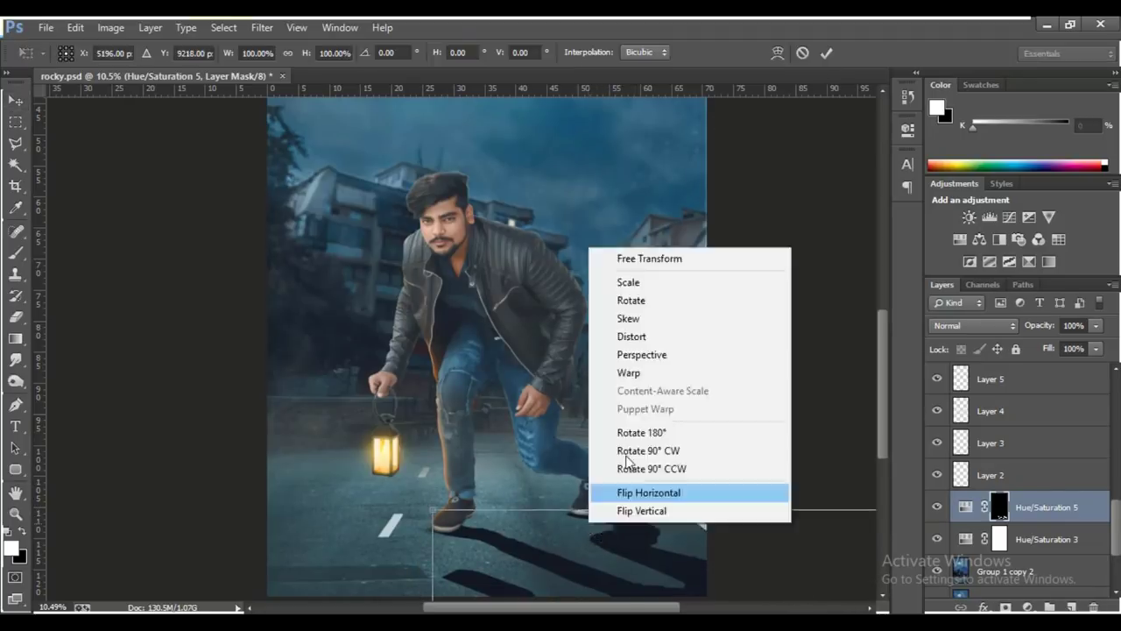
{"action": "left_click", "coordinate": [614, 373]}
Commit the shadow warp, set its opacity to 51%, and choose a very large soft brush.
{"action": "key", "text": "Return"}
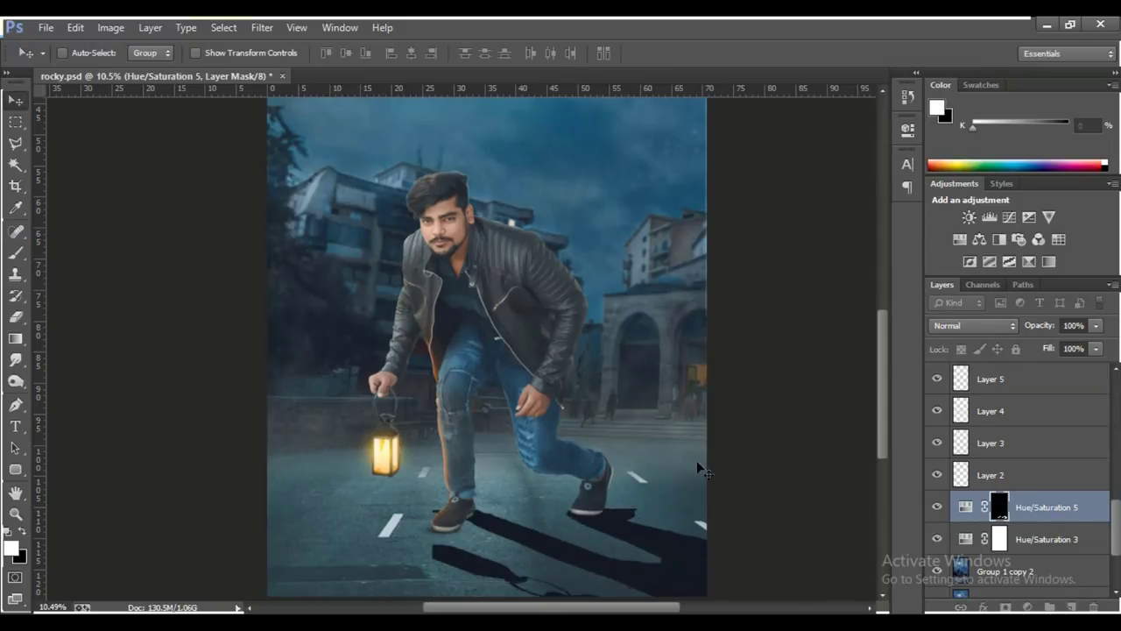
{"action": "scroll", "coordinate": [696, 460], "scroll_direction": "down", "scroll_amount": 5}
{"action": "key", "text": "5"}
{"action": "key", "text": "1"}
{"action": "key", "text": "b"}
{"action": "right_click", "coordinate": [657, 412]}
{"action": "left_click", "coordinate": [657, 405]}
{"action": "key", "text": "Return"}
{"action": "scroll", "coordinate": [545, 526], "scroll_direction": "up", "scroll_amount": 2}
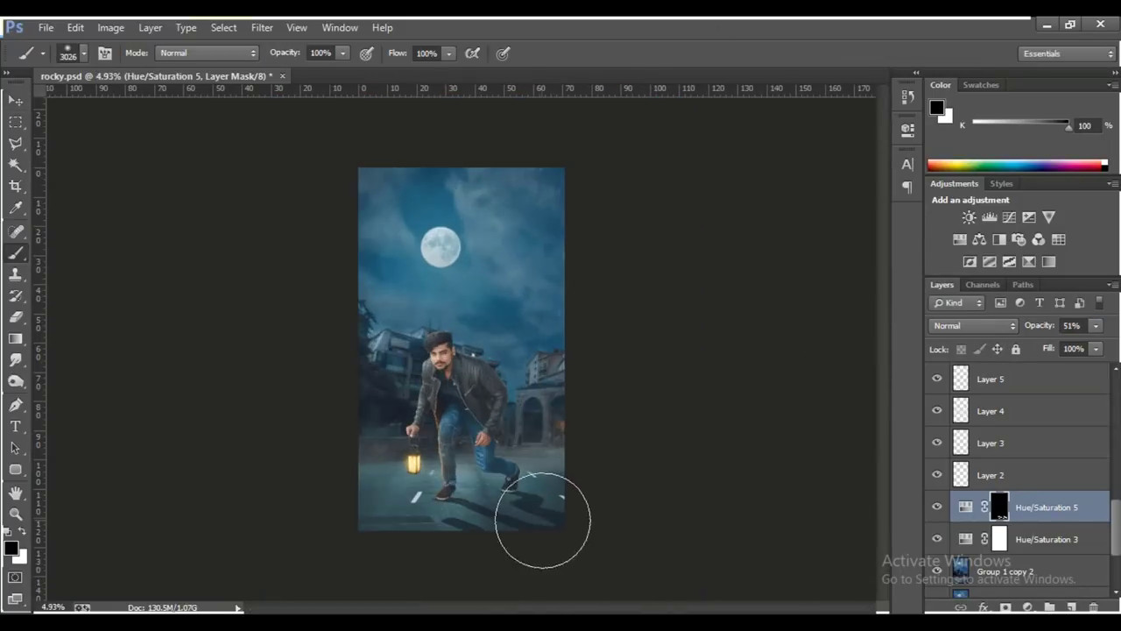
{"action": "scroll", "coordinate": [510, 550], "scroll_direction": "down", "scroll_amount": 1}
{"action": "scroll", "coordinate": [548, 545], "scroll_direction": "up", "scroll_amount": 2}
{"action": "scroll", "coordinate": [547, 545], "scroll_direction": "up", "scroll_amount": 2}
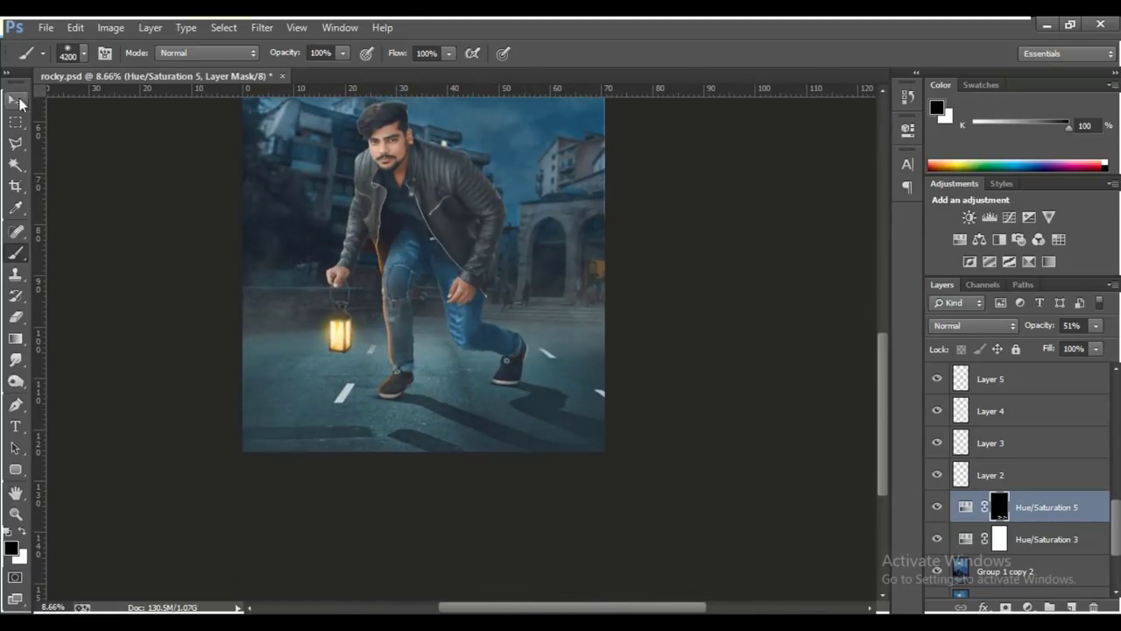
Apply a Gaussian Blur to the Hue/Saturation 5 mask to soften its edges.
{"action": "key", "text": "ctrl+alt+f"}
{"action": "key", "text": "Return"}
{"action": "key", "text": "b"}
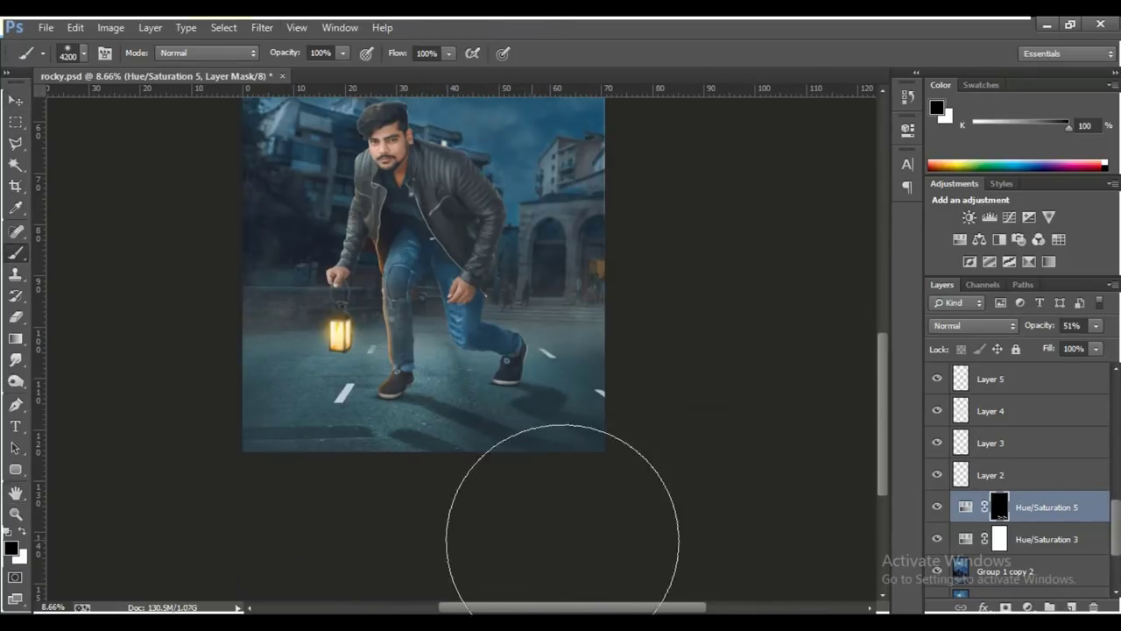
{"action": "scroll", "coordinate": [498, 508], "scroll_direction": "down", "scroll_amount": 2}
Brush over the mask, toggling between white and black paint.
{"action": "key", "text": "x"}
{"action": "scroll", "coordinate": [523, 430], "scroll_direction": "up", "scroll_amount": 2}
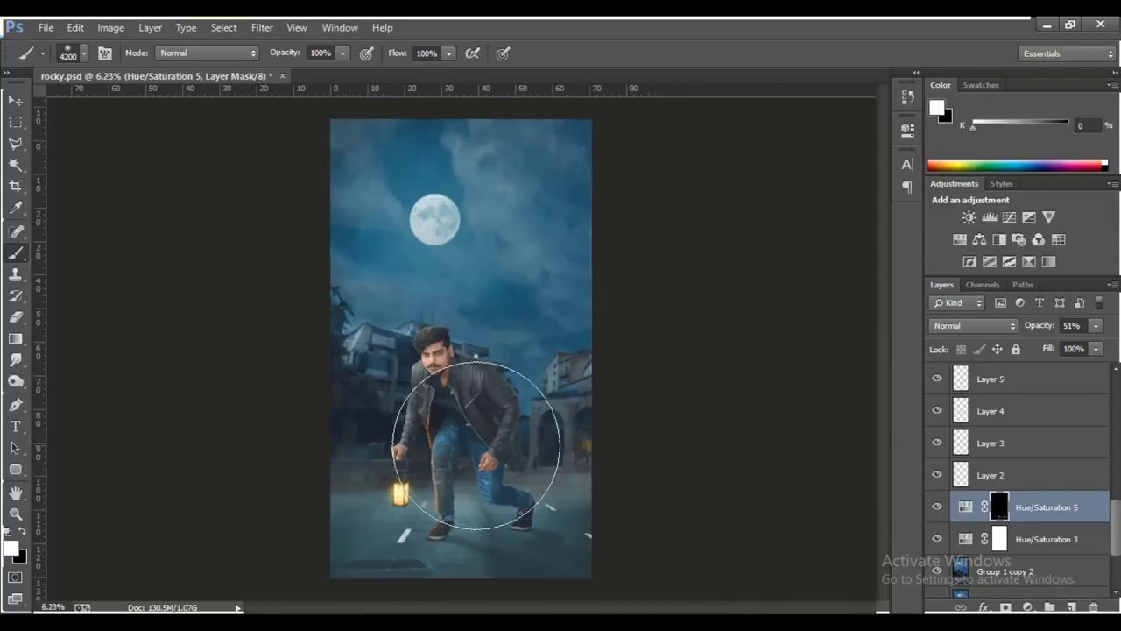
{"action": "right_click", "coordinate": [487, 395]}
{"action": "key", "text": "Escape"}
{"action": "scroll", "coordinate": [488, 395], "scroll_direction": "down", "scroll_amount": 1}
{"action": "key", "text": "v"}
{"action": "key", "text": "b"}
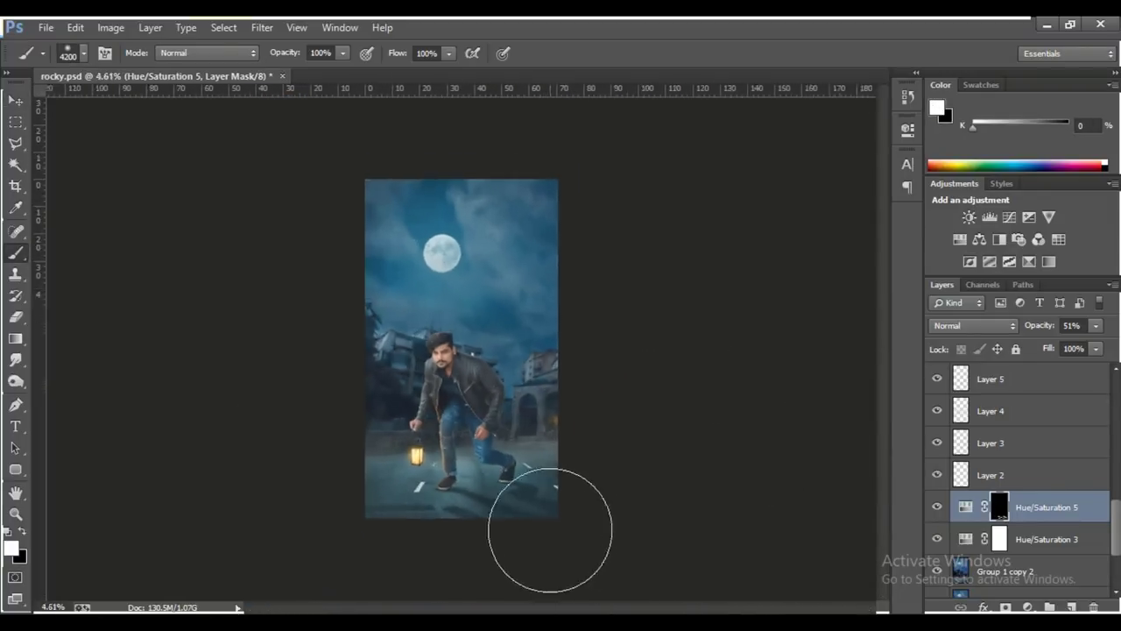
{"action": "scroll", "coordinate": [447, 535], "scroll_direction": "up", "scroll_amount": 2}
{"action": "key", "text": "x"}
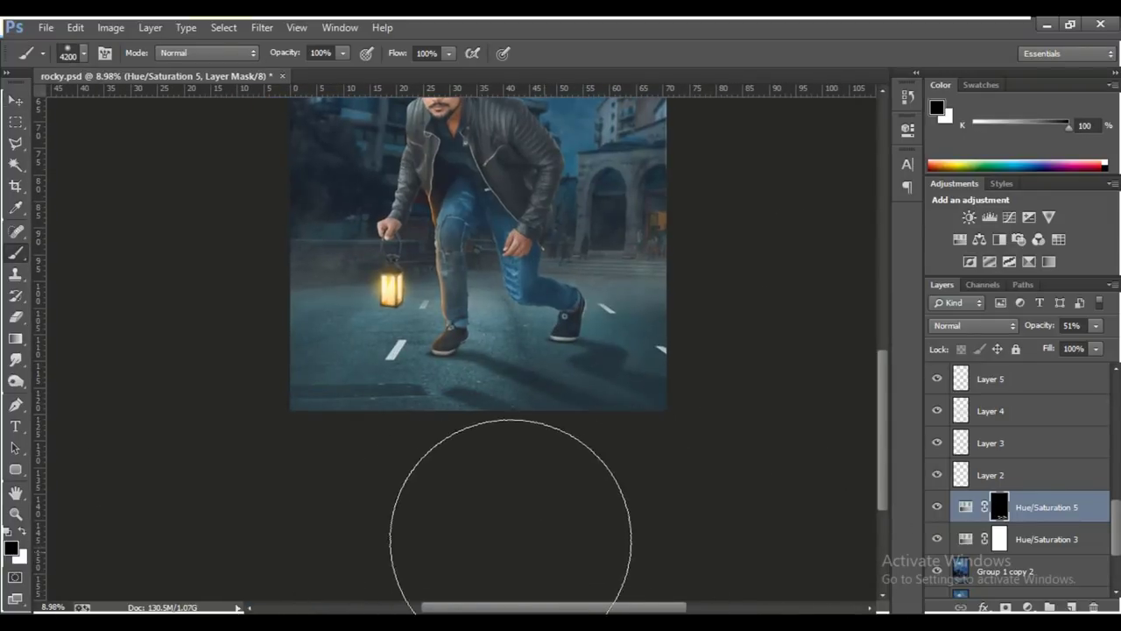
{"action": "scroll", "coordinate": [614, 543], "scroll_direction": "down", "scroll_amount": 2}
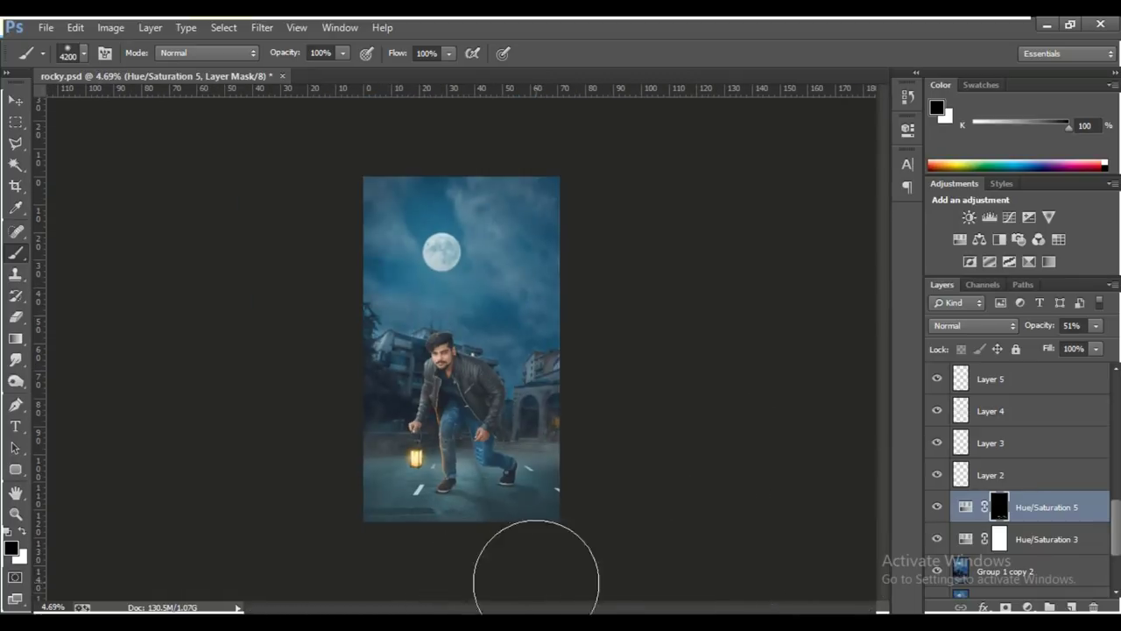
{"action": "key", "text": "v"}
{"action": "scroll", "coordinate": [545, 385], "scroll_direction": "up", "scroll_amount": 1}
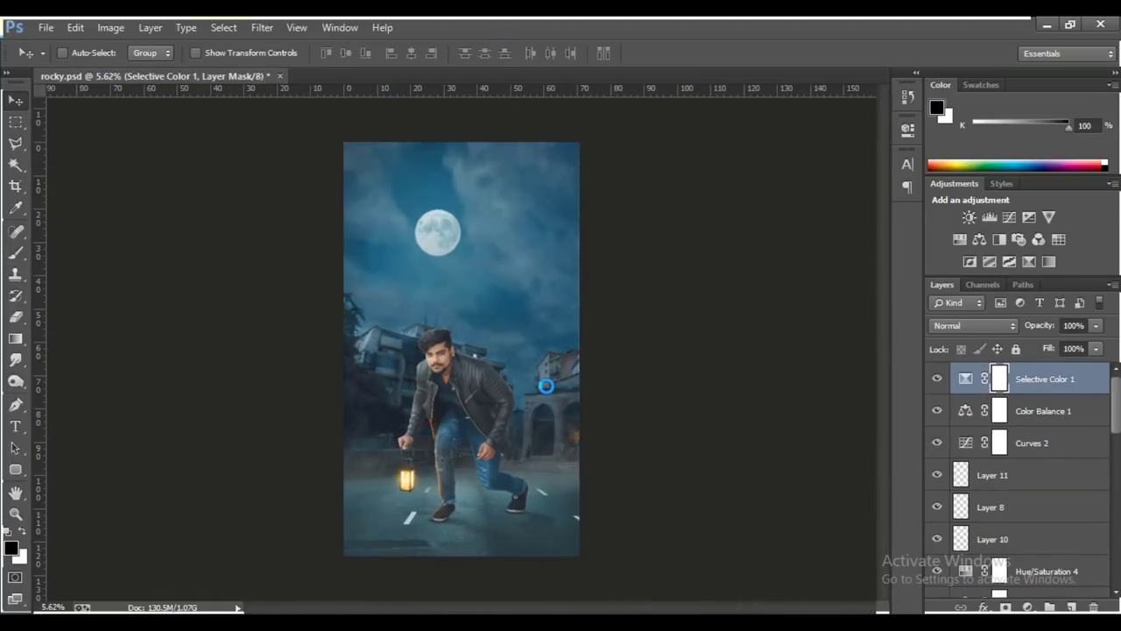
Stamp visible layers into Layer 15, duplicate it as Layer 15 copy, and save as rocky.psd.
{"action": "key", "text": "ctrl+alt+shift+e"}
{"action": "key", "text": "ctrl+j"}
{"action": "left_click", "coordinate": [262, 27]}
{"action": "left_click", "coordinate": [56, 159]}
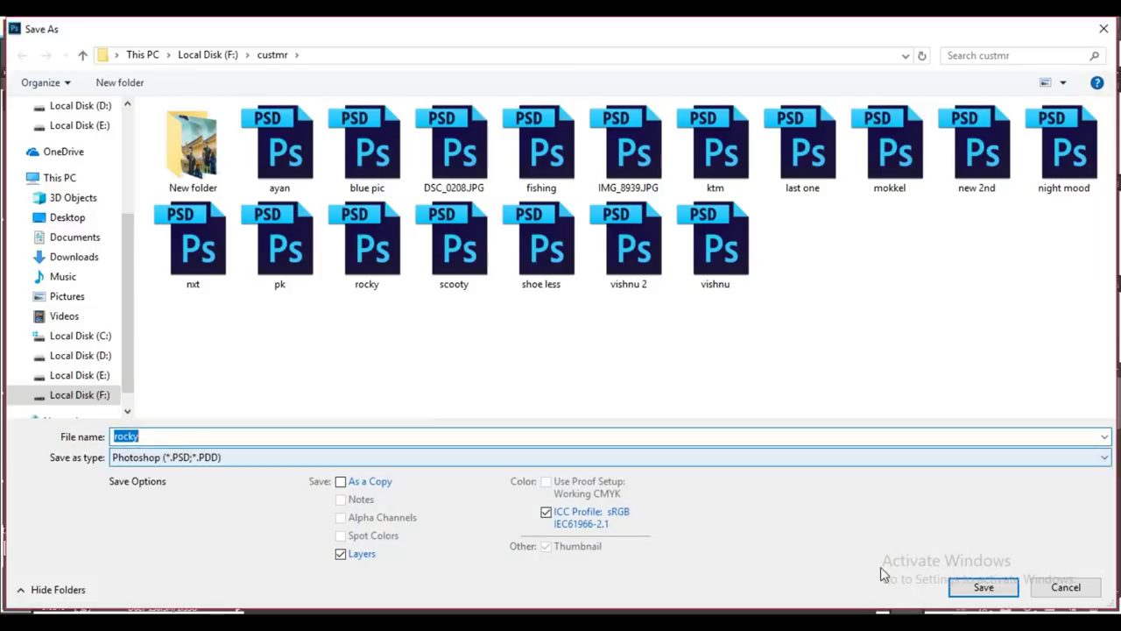
{"action": "key", "text": "Return"}
{"action": "key", "text": "Return"}
{"action": "key", "text": "Return"}
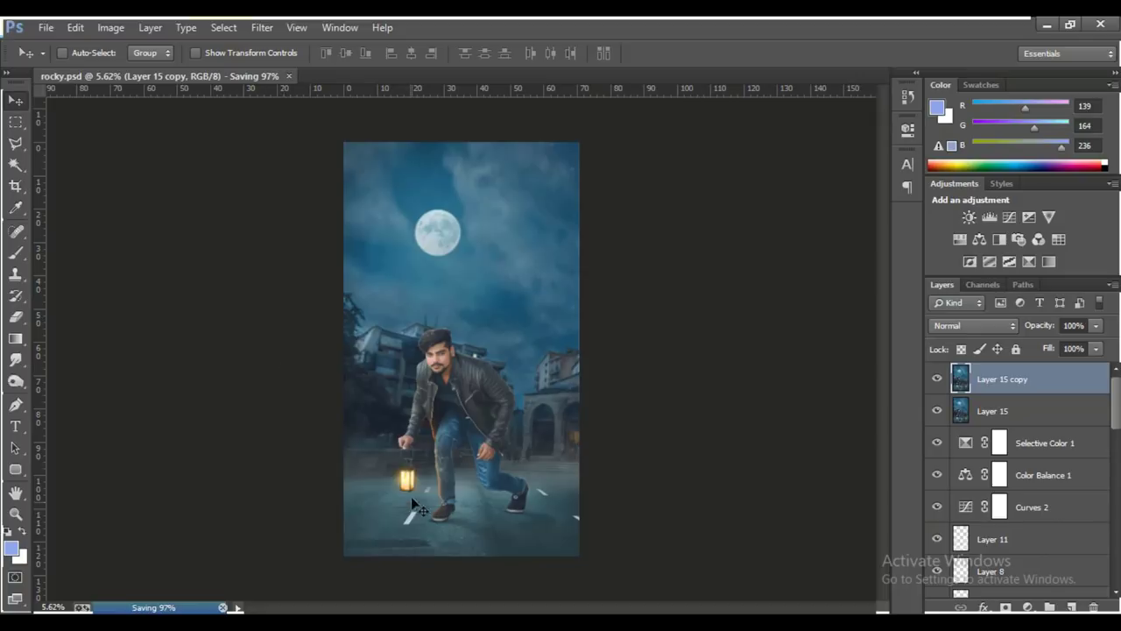
Launch the Camera Raw Filter on Layer 15 copy.
{"action": "scroll", "coordinate": [483, 386], "scroll_direction": "down", "scroll_amount": 2, "text": "alt"}
{"action": "scroll", "coordinate": [482, 387], "scroll_direction": "up", "scroll_amount": 2, "text": "alt"}
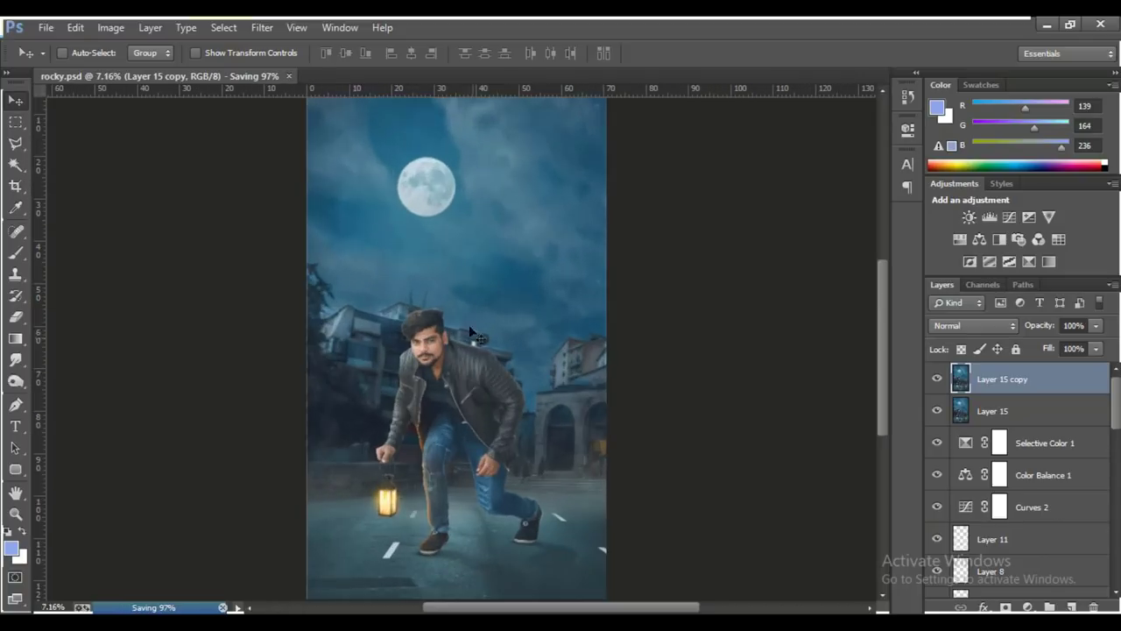
{"action": "left_click", "coordinate": [262, 27]}
{"action": "left_click", "coordinate": [284, 125]}
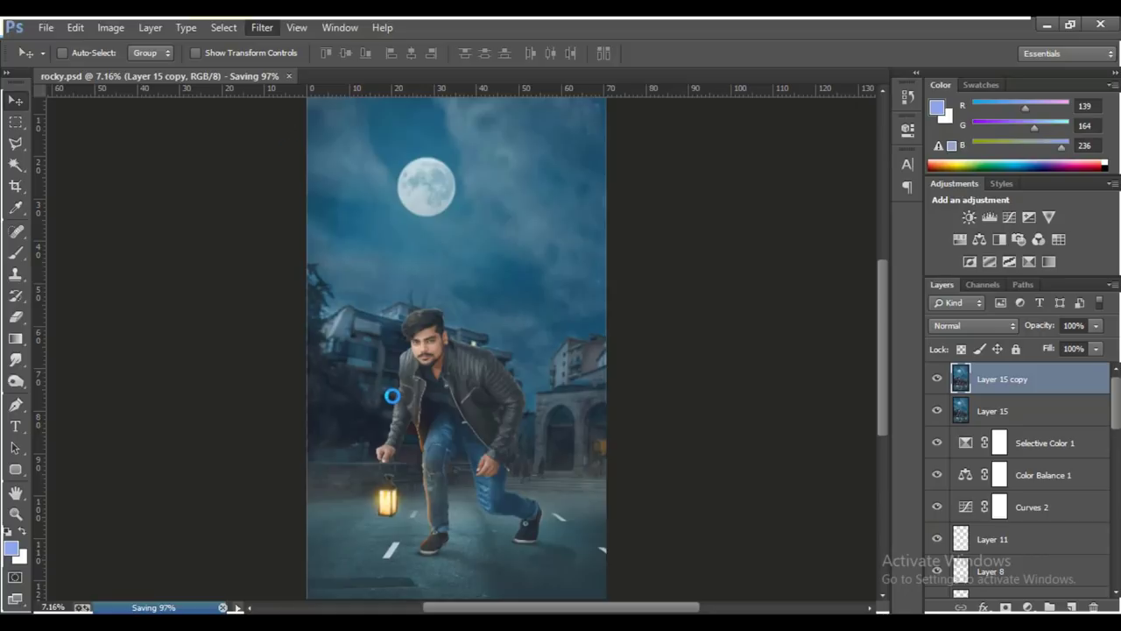
{"action": "key", "text": "shift+ctrl+a"}
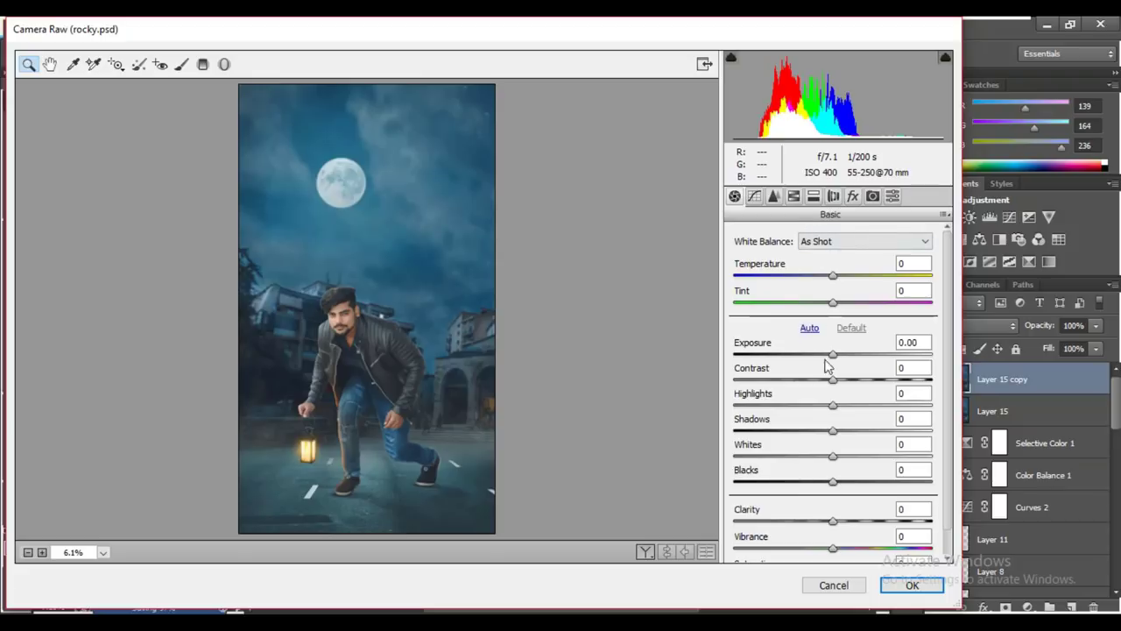
Raise Camera Raw Clarity to +14 and show the Camera Calibration panel.
{"action": "mouse_move", "coordinate": [837, 526]}
{"action": "left_mouse_down"}
{"action": "mouse_move", "coordinate": [867, 524]}
{"action": "mouse_move", "coordinate": [852, 530]}
{"action": "left_mouse_up"}
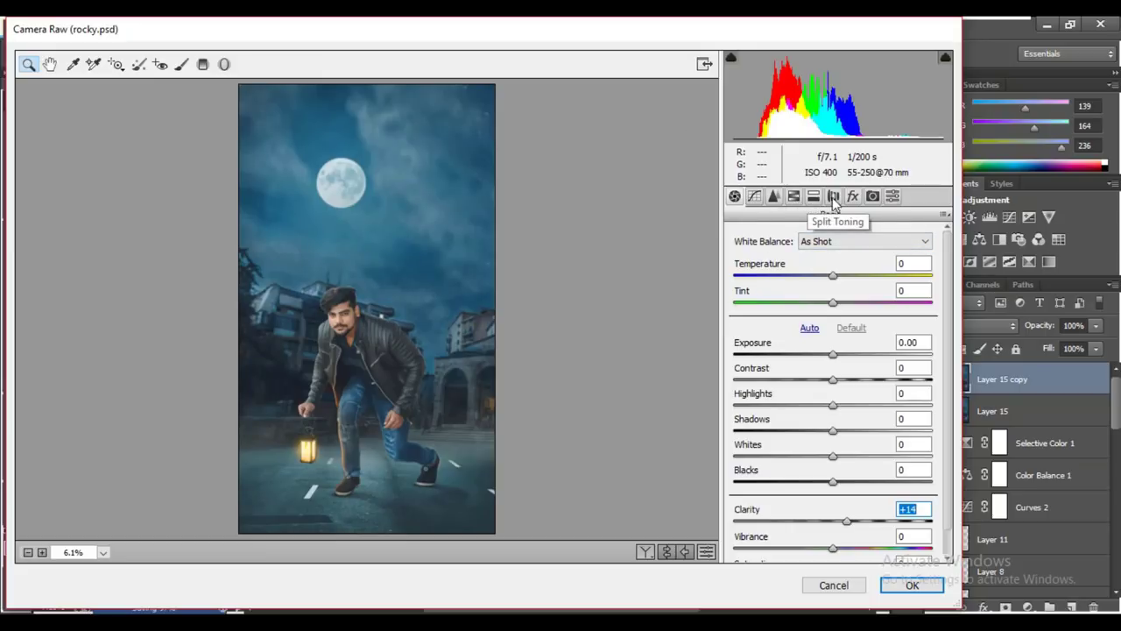
{"action": "left_click", "coordinate": [872, 198]}
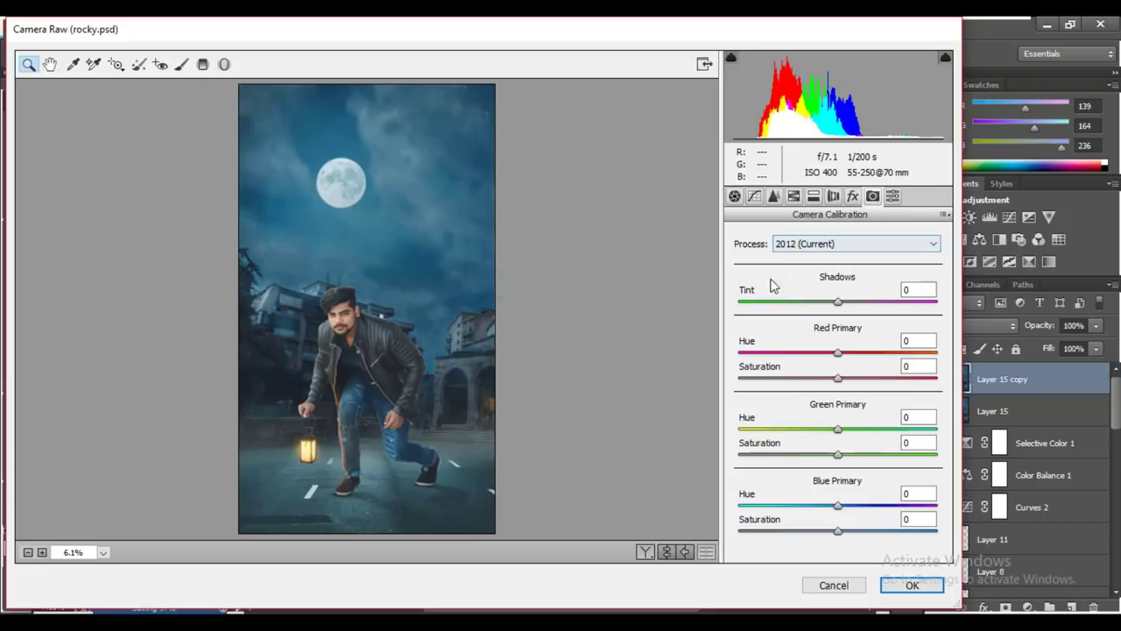
Shift Blue Primary hue to -33 and Red Primary hue to +18, and bend the Blue tone curve into an S-shape.
{"action": "left_click_drag", "start_coordinate": [839, 507], "coordinate": [806, 507]}
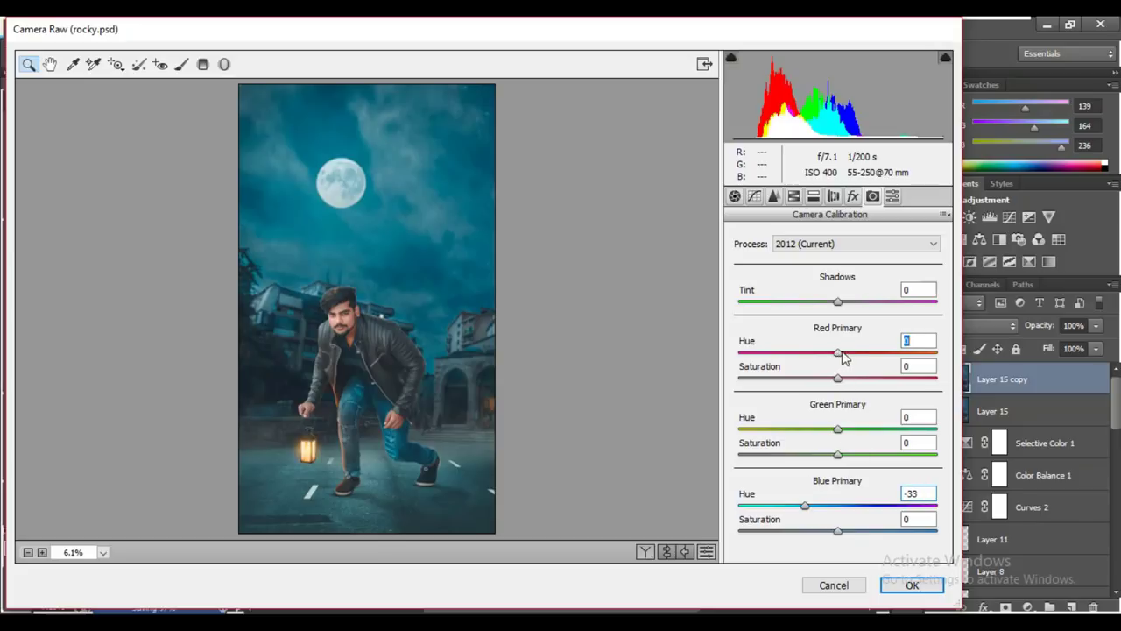
{"action": "mouse_move", "coordinate": [839, 352]}
{"action": "left_mouse_down"}
{"action": "mouse_move", "coordinate": [856, 354]}
{"action": "mouse_move", "coordinate": [804, 390]}
{"action": "mouse_move", "coordinate": [831, 397]}
{"action": "left_mouse_up"}
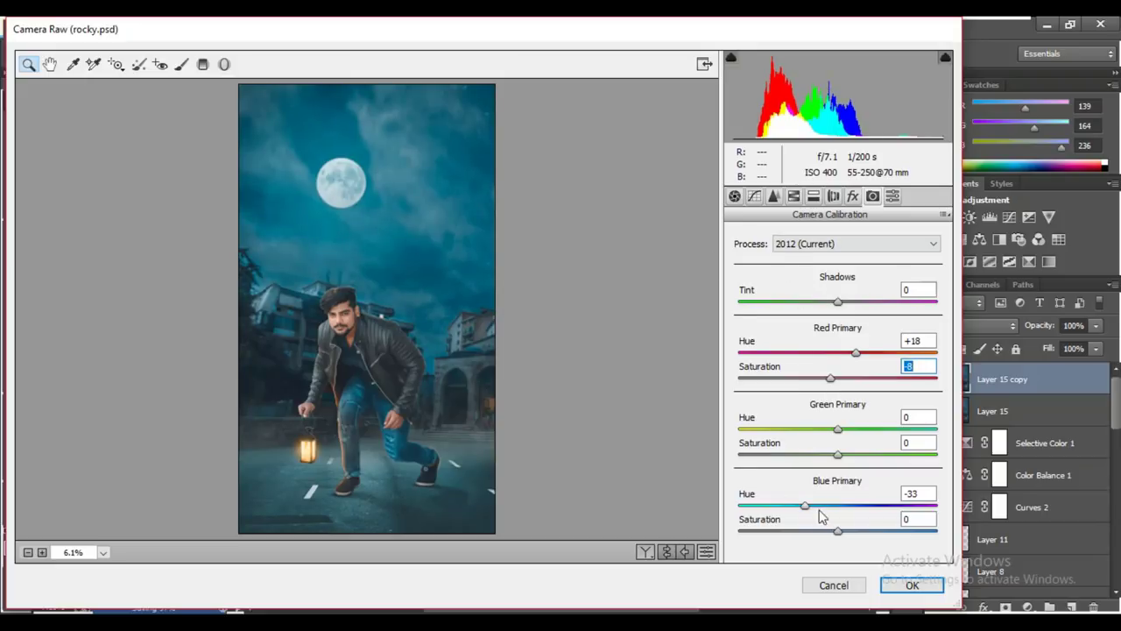
{"action": "left_click", "coordinate": [754, 197]}
{"action": "left_click", "coordinate": [788, 287]}
{"action": "left_click", "coordinate": [788, 344]}
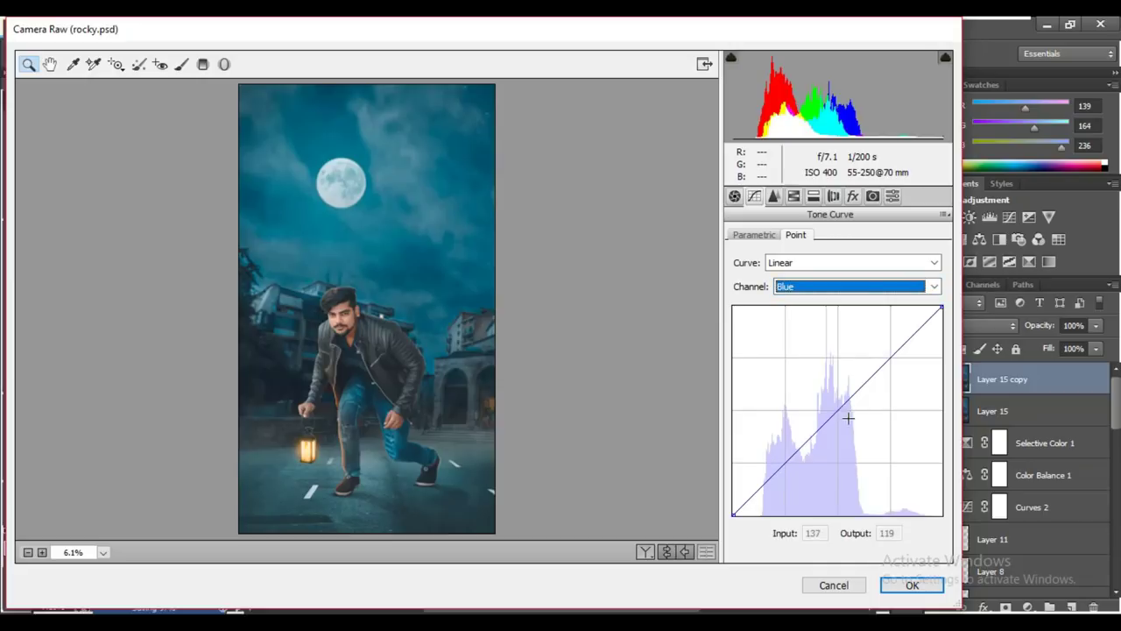
{"action": "left_click", "coordinate": [839, 409]}
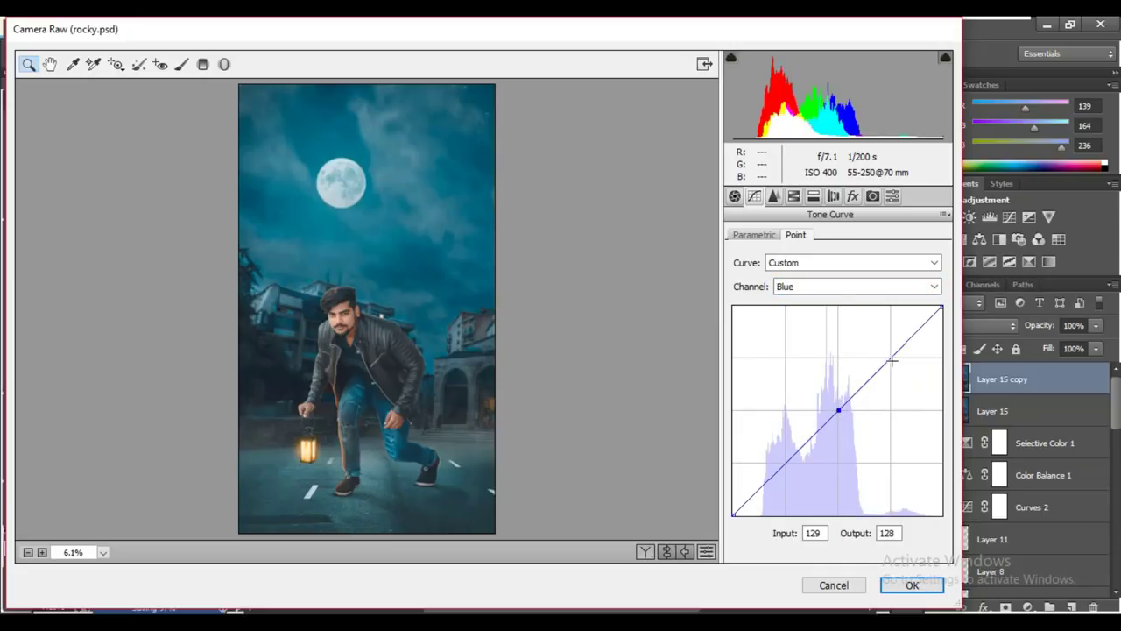
{"action": "left_click", "coordinate": [891, 356]}
{"action": "left_click", "coordinate": [786, 462]}
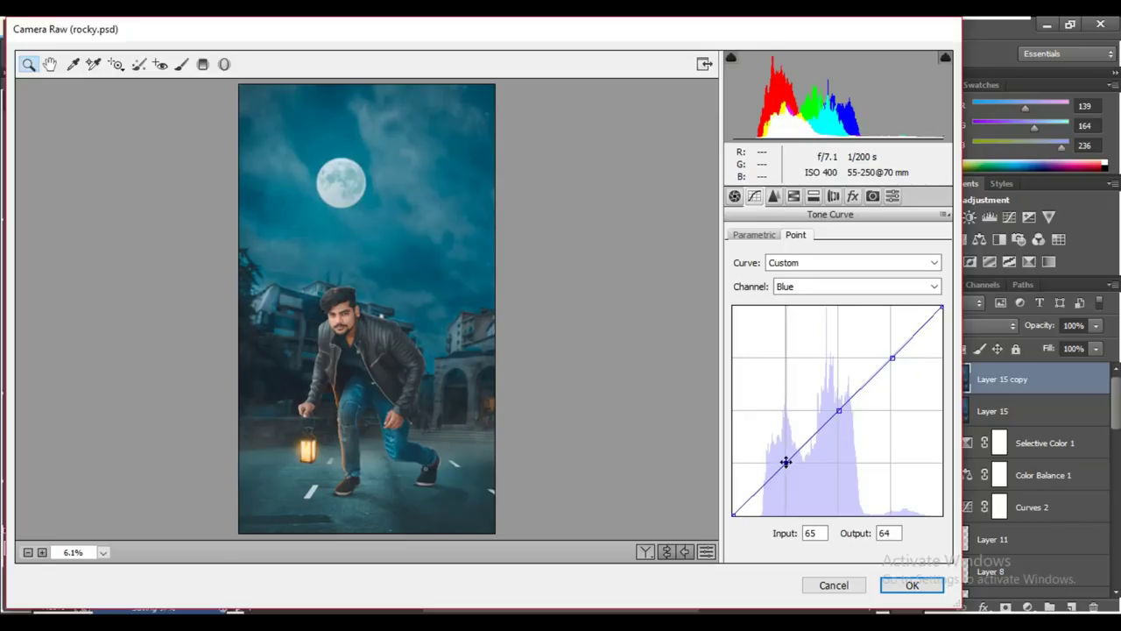
{"action": "left_click_drag", "start_coordinate": [785, 463], "coordinate": [787, 466]}
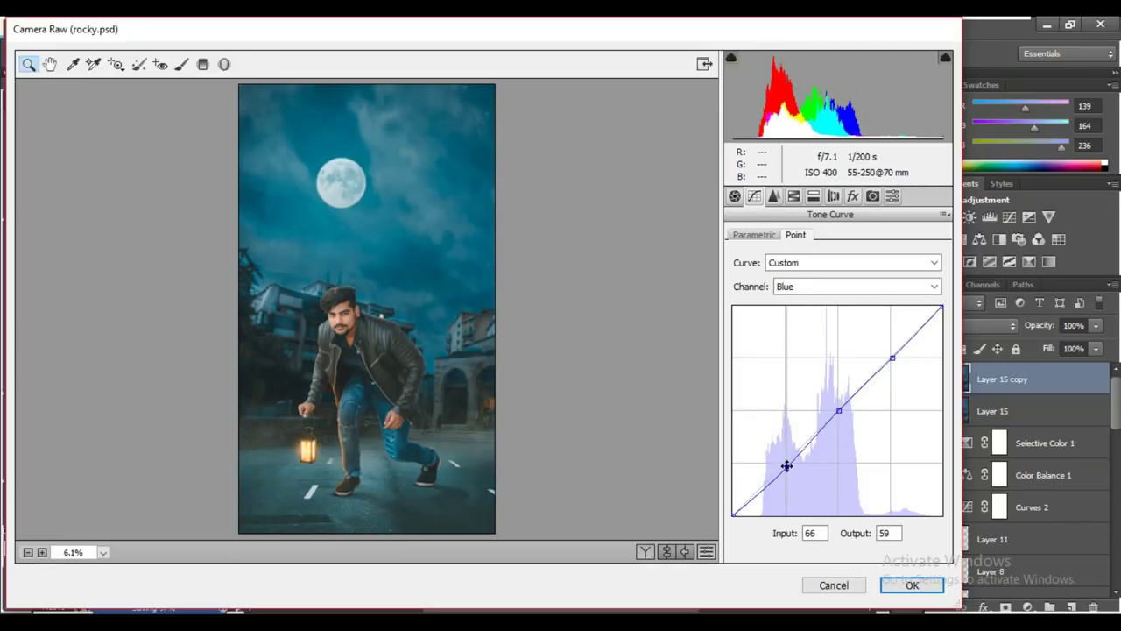
{"action": "left_click_drag", "start_coordinate": [839, 409], "coordinate": [834, 408]}
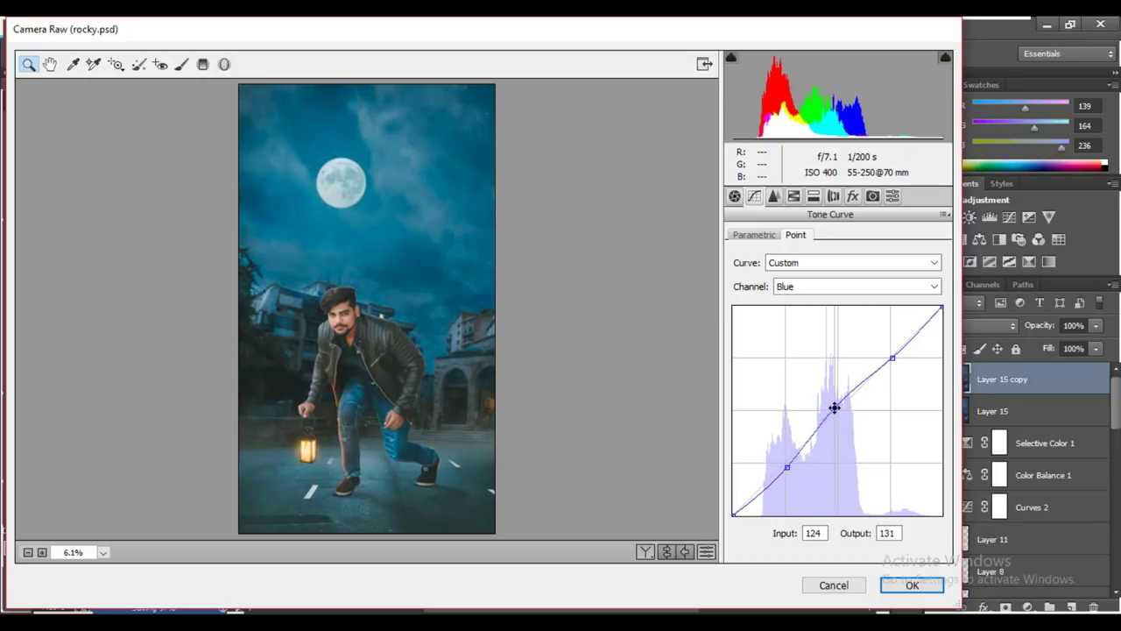
{"action": "left_click", "coordinate": [793, 196]}
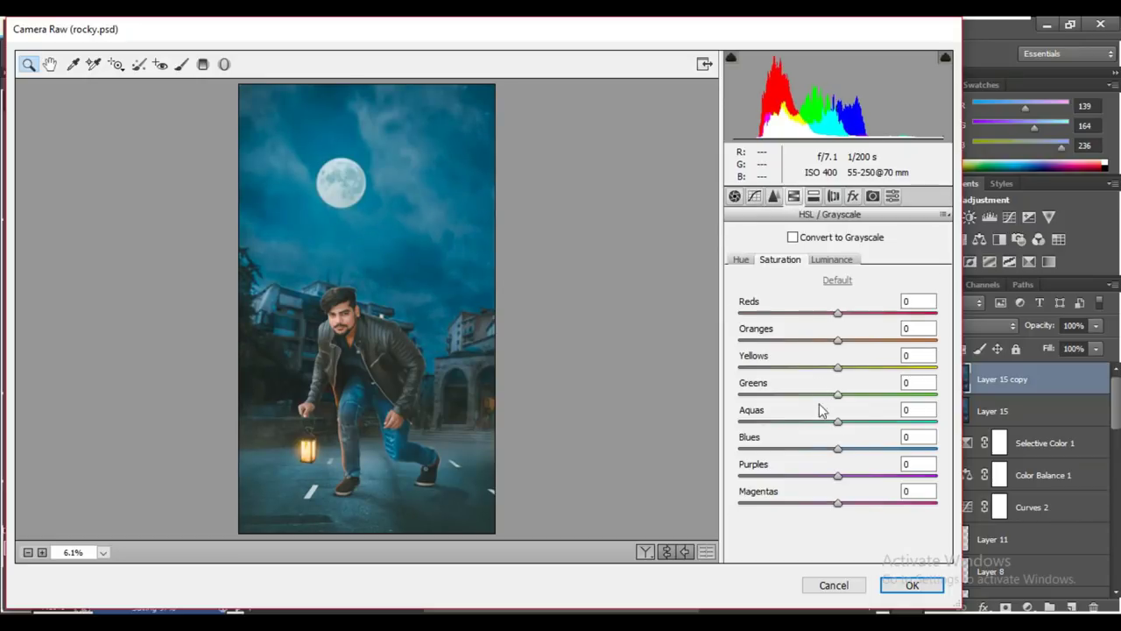
Set Blues saturation to -34 and tint highlights at hue 191 with slight saturation.
{"action": "left_click_drag", "start_coordinate": [839, 450], "coordinate": [791, 452]}
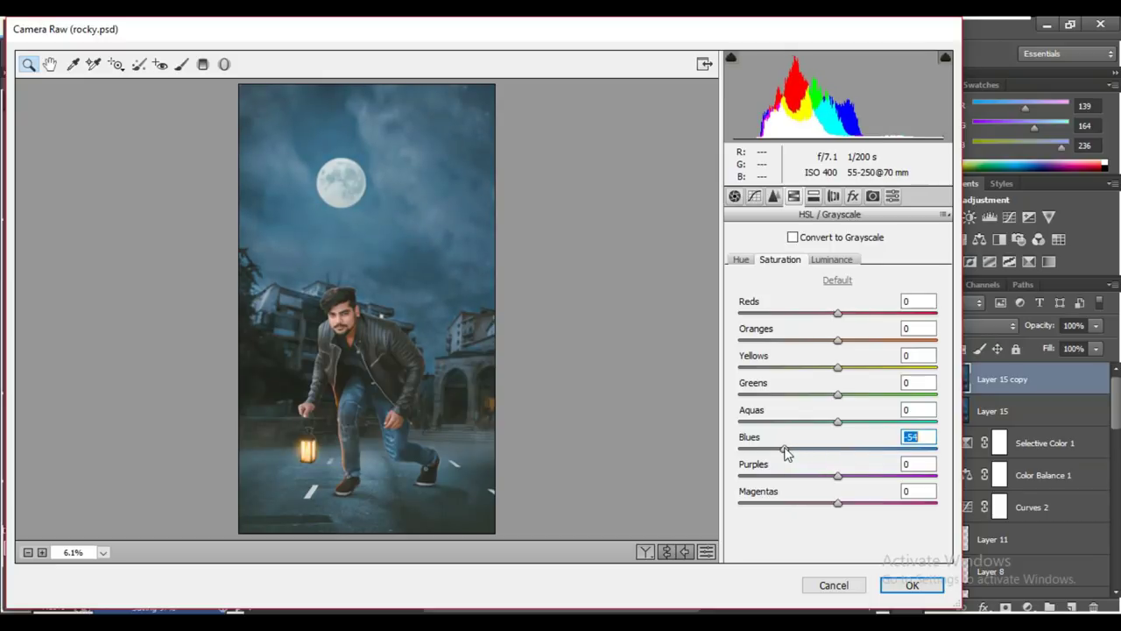
{"action": "mouse_move", "coordinate": [791, 452]}
{"action": "left_mouse_down"}
{"action": "mouse_move", "coordinate": [804, 451]}
{"action": "mouse_move", "coordinate": [740, 424]}
{"action": "mouse_move", "coordinate": [829, 427]}
{"action": "left_mouse_up"}
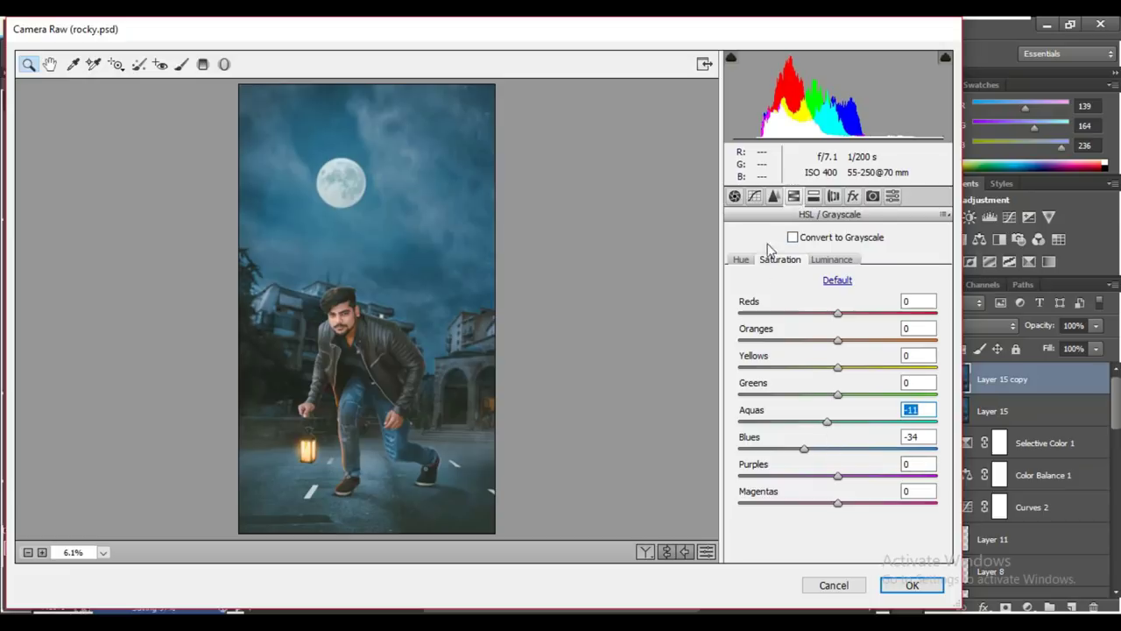
{"action": "left_click", "coordinate": [814, 196]}
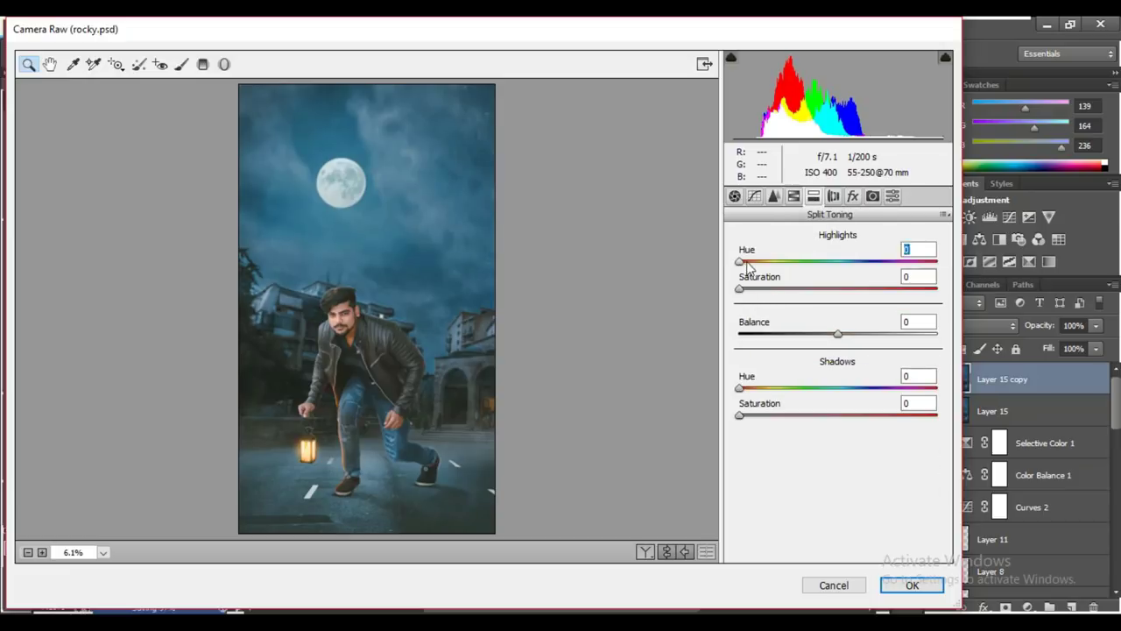
{"action": "left_click_drag", "start_coordinate": [741, 262], "coordinate": [843, 262]}
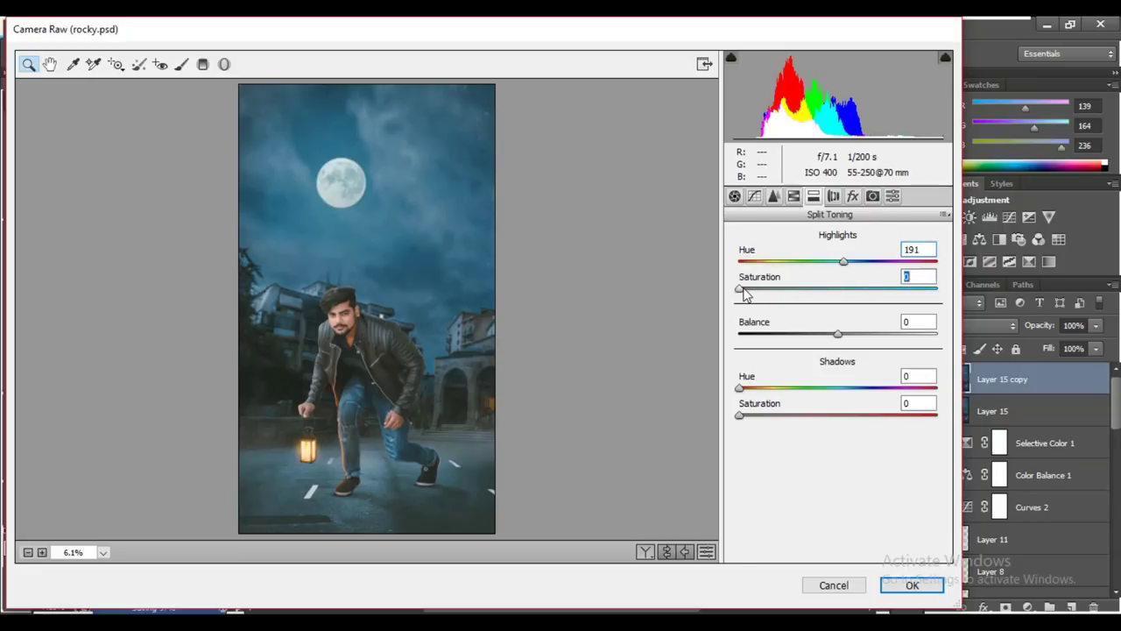
{"action": "left_click_drag", "start_coordinate": [742, 290], "coordinate": [764, 290]}
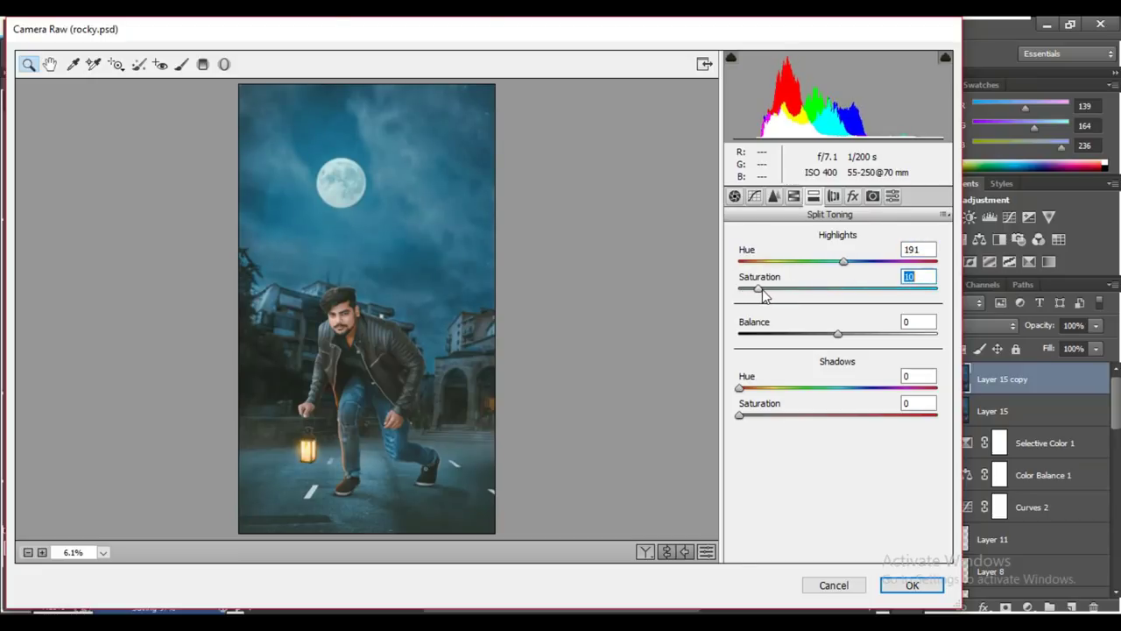
{"action": "left_click", "coordinate": [736, 198]}
Reshape the Red tone curve with midtone, upper and shadow points.
{"action": "left_click", "coordinate": [755, 197]}
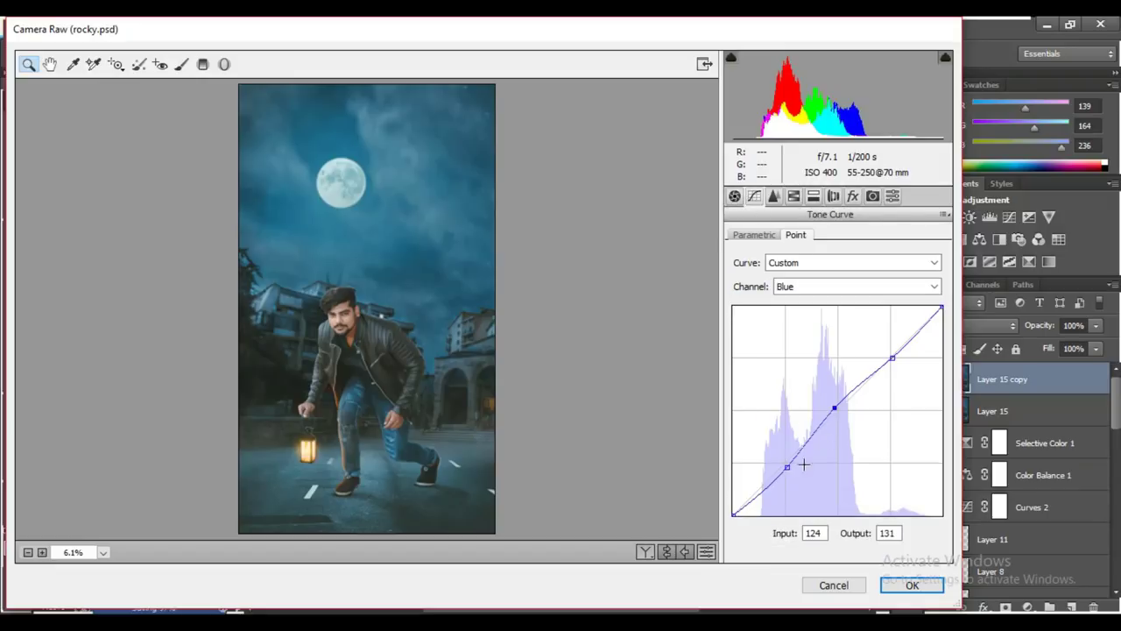
{"action": "left_click", "coordinate": [793, 289]}
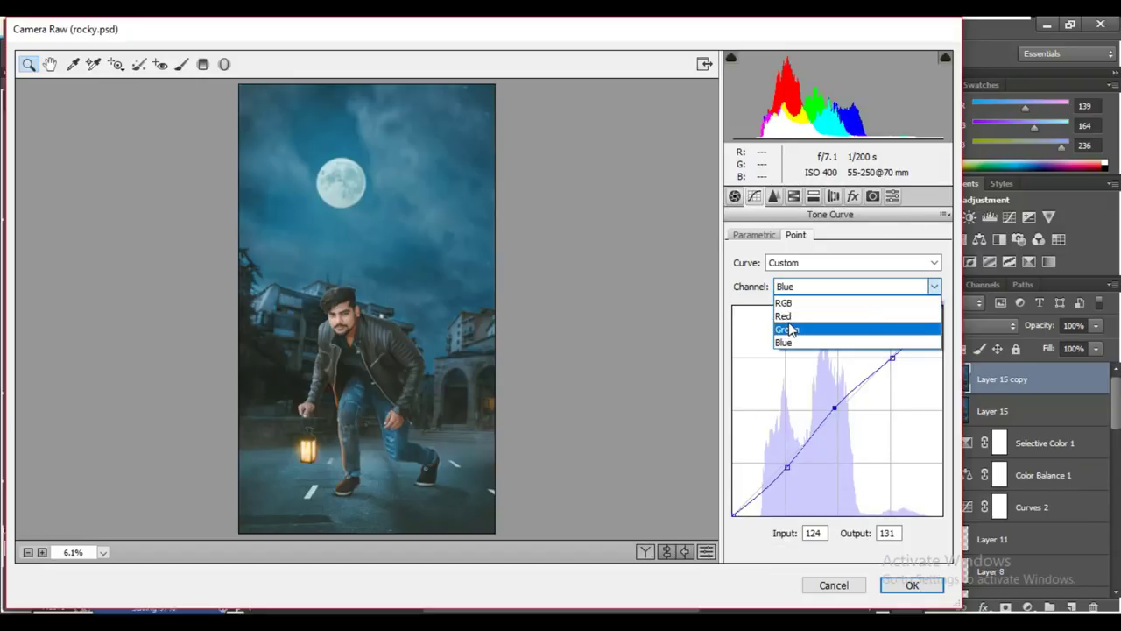
{"action": "left_click", "coordinate": [785, 315]}
{"action": "mouse_move", "coordinate": [831, 416]}
{"action": "left_mouse_down"}
{"action": "mouse_move", "coordinate": [832, 404]}
{"action": "mouse_move", "coordinate": [837, 413]}
{"action": "left_mouse_up"}
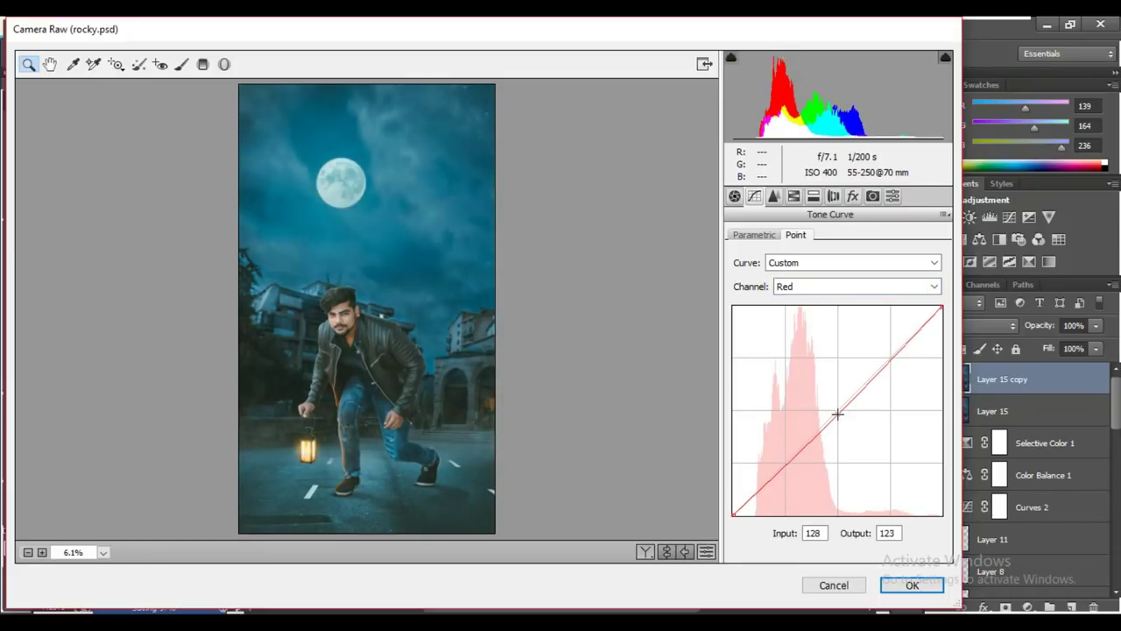
{"action": "left_click", "coordinate": [891, 359]}
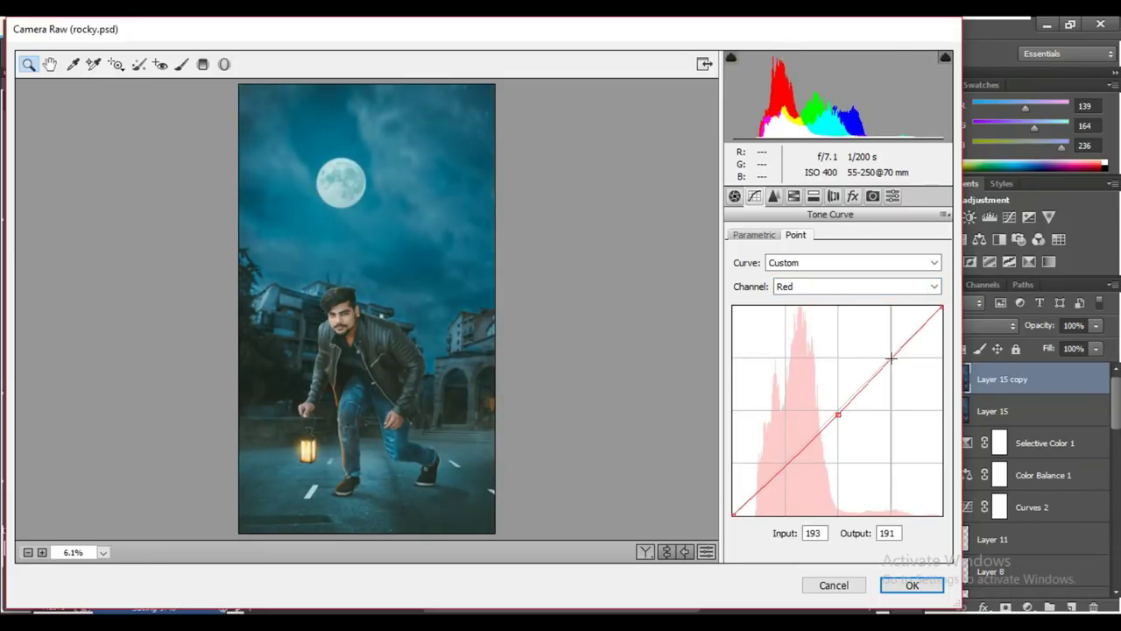
{"action": "left_click_drag", "start_coordinate": [788, 467], "coordinate": [786, 461]}
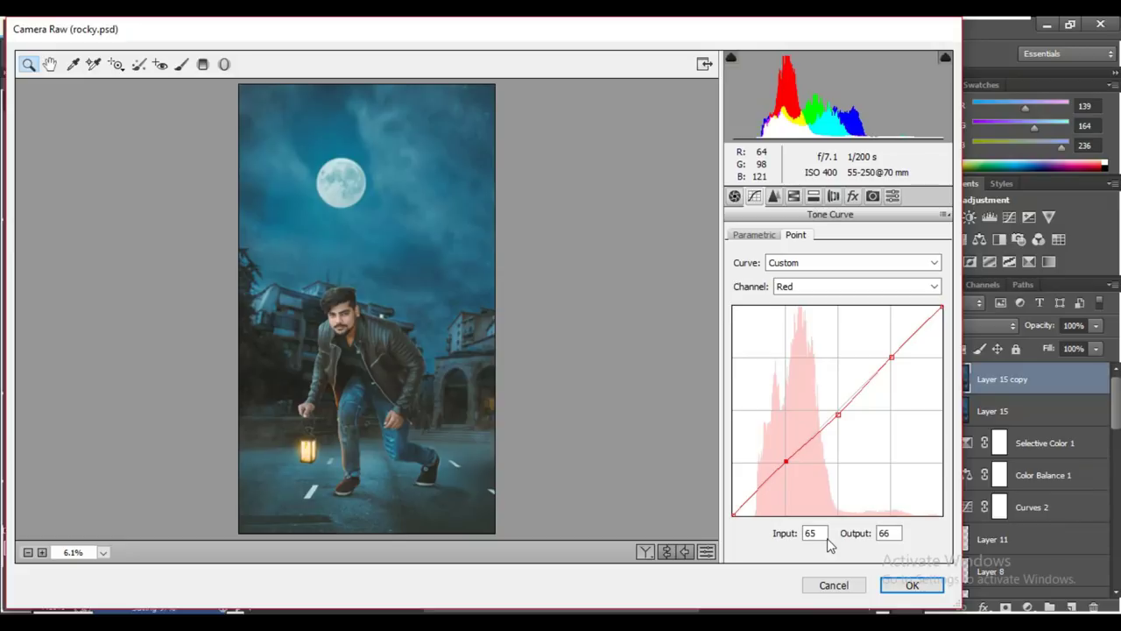
Raise Red Primary saturation to +6 in Camera Calibration.
{"action": "left_click", "coordinate": [873, 196]}
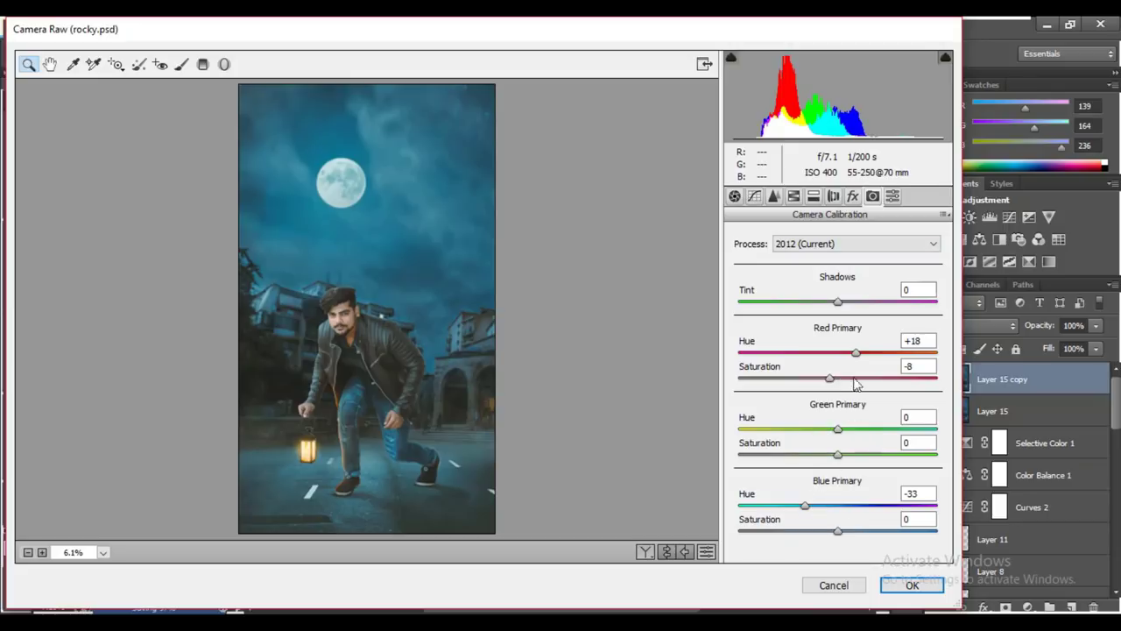
{"action": "left_click_drag", "start_coordinate": [831, 378], "coordinate": [855, 384]}
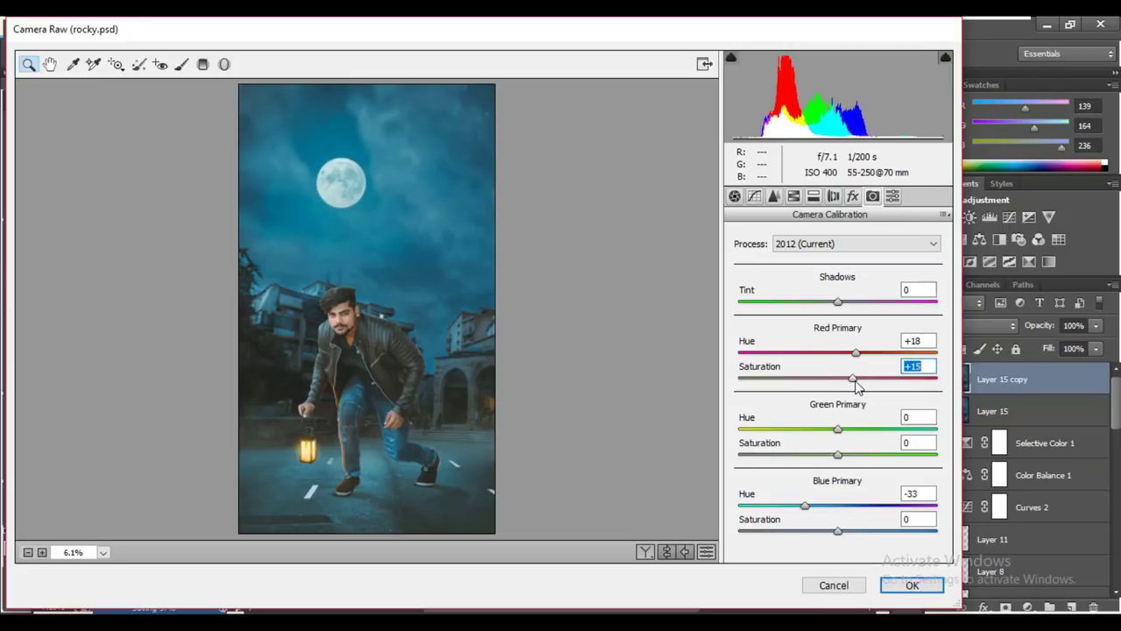
{"action": "left_click", "coordinate": [794, 196]}
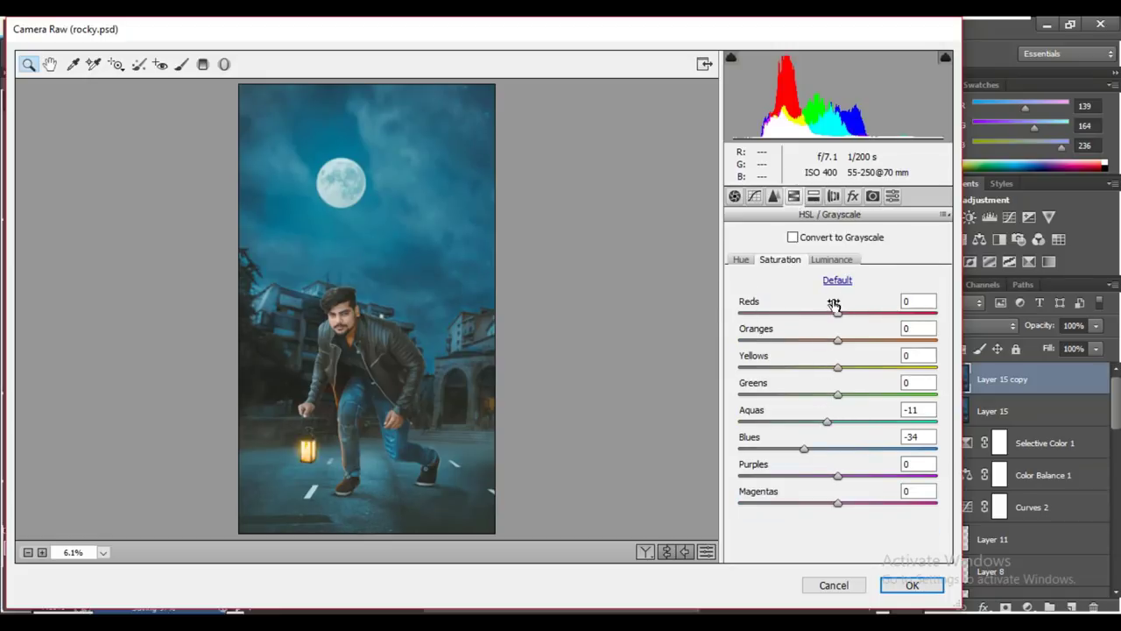
Add mid and shadow points to the RGB tone curve and raise its black point.
{"action": "left_click", "coordinate": [754, 197]}
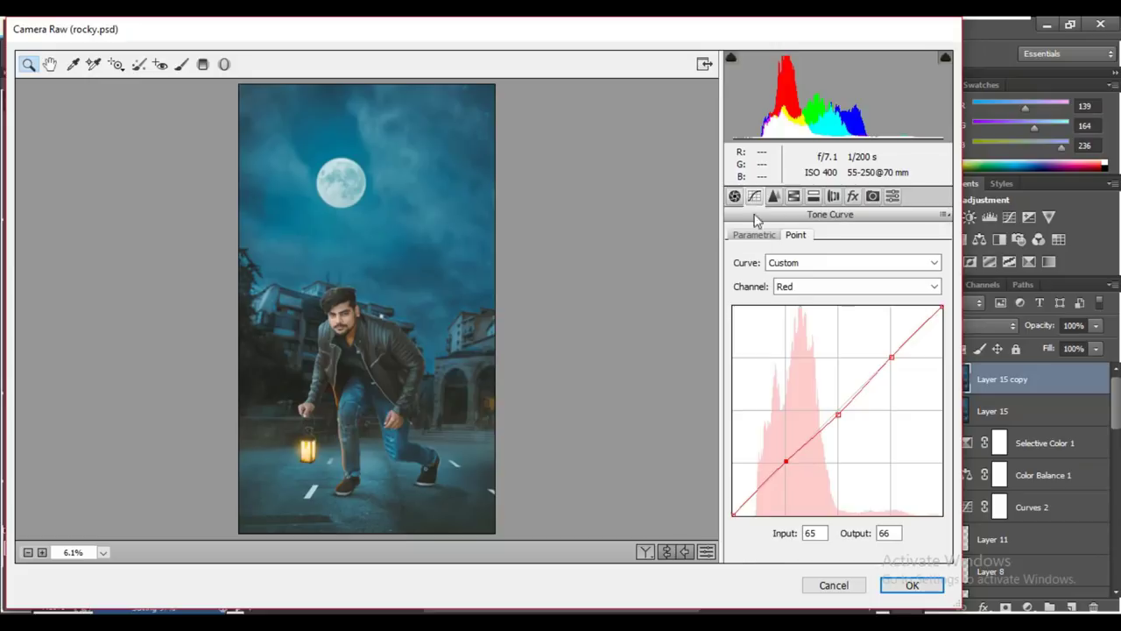
{"action": "left_click", "coordinate": [789, 287]}
{"action": "left_click", "coordinate": [797, 301]}
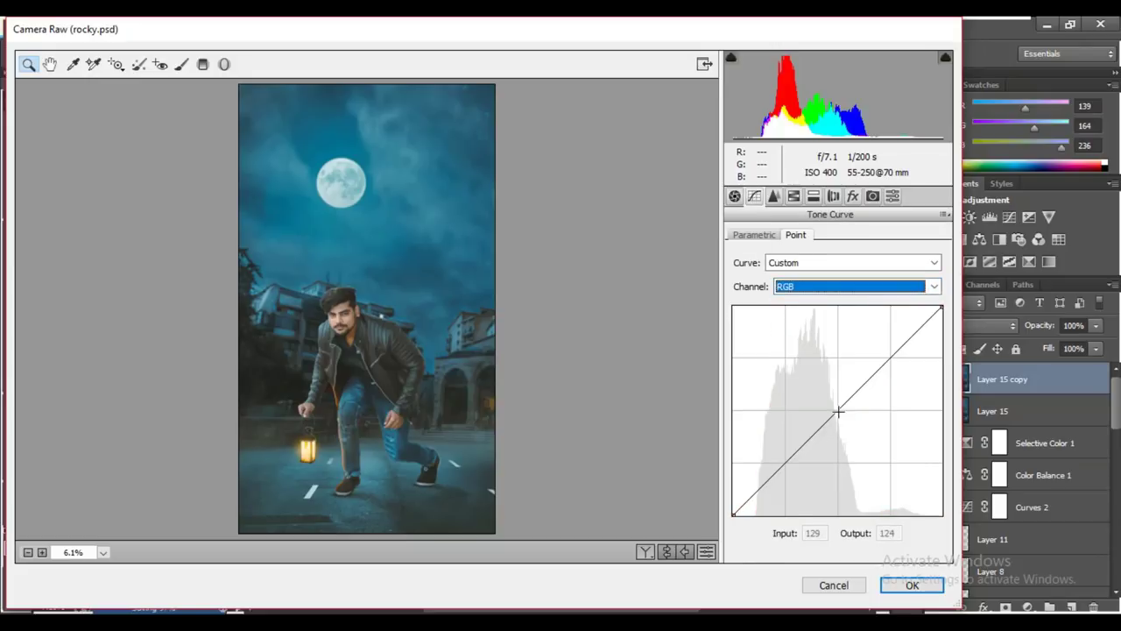
{"action": "left_click", "coordinate": [839, 409]}
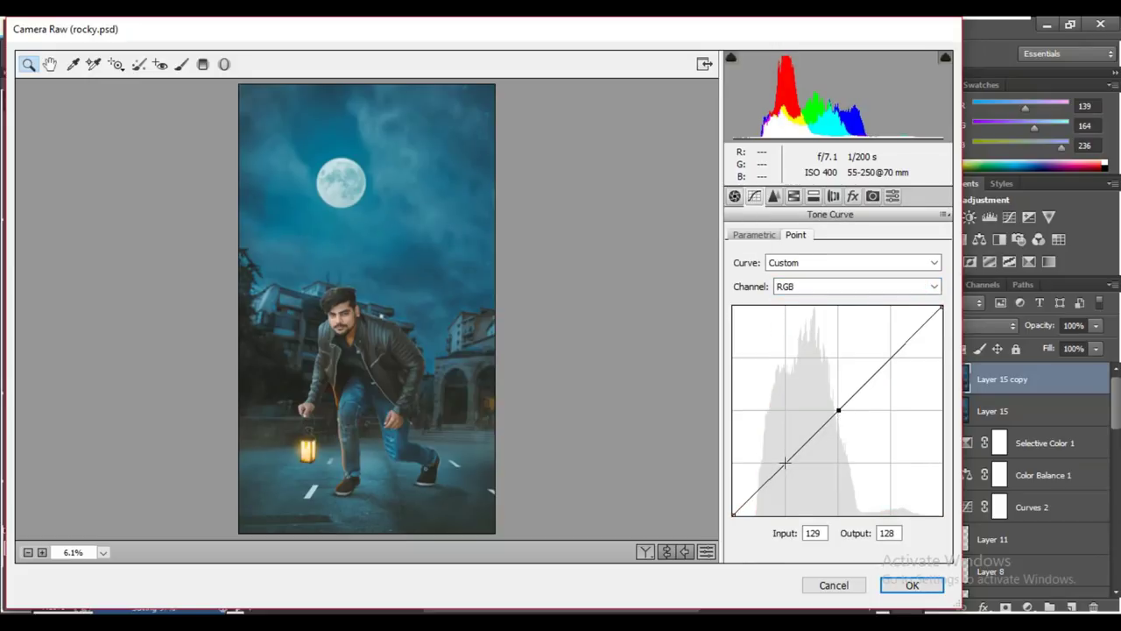
{"action": "left_click", "coordinate": [785, 462]}
{"action": "left_click_drag", "start_coordinate": [731, 513], "coordinate": [726, 508]}
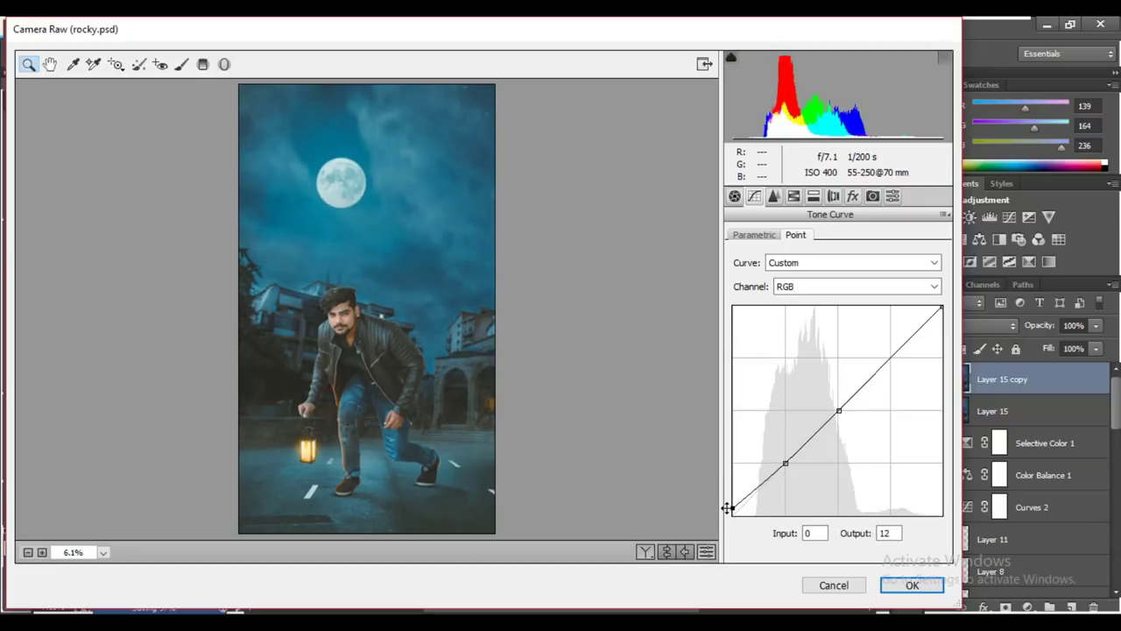
Set Blue Primary hue to -70 and Red Primary hue to +38.
{"action": "left_click", "coordinate": [872, 196]}
{"action": "left_click_drag", "start_coordinate": [838, 506], "coordinate": [771, 506]}
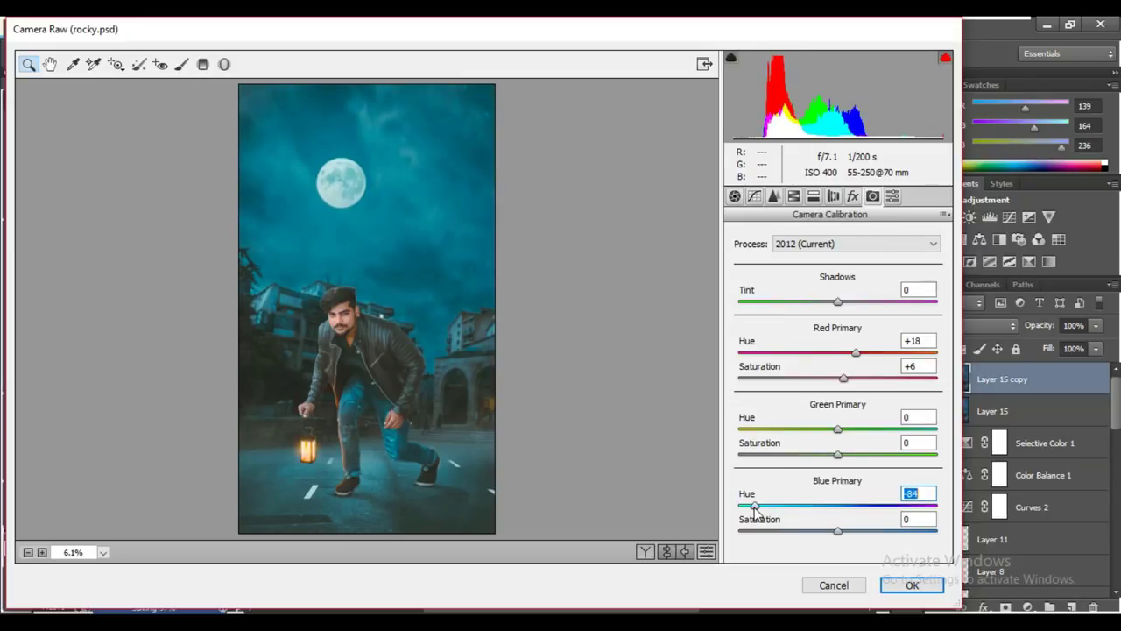
{"action": "left_click", "coordinate": [767, 507]}
{"action": "left_click_drag", "start_coordinate": [856, 352], "coordinate": [874, 352]}
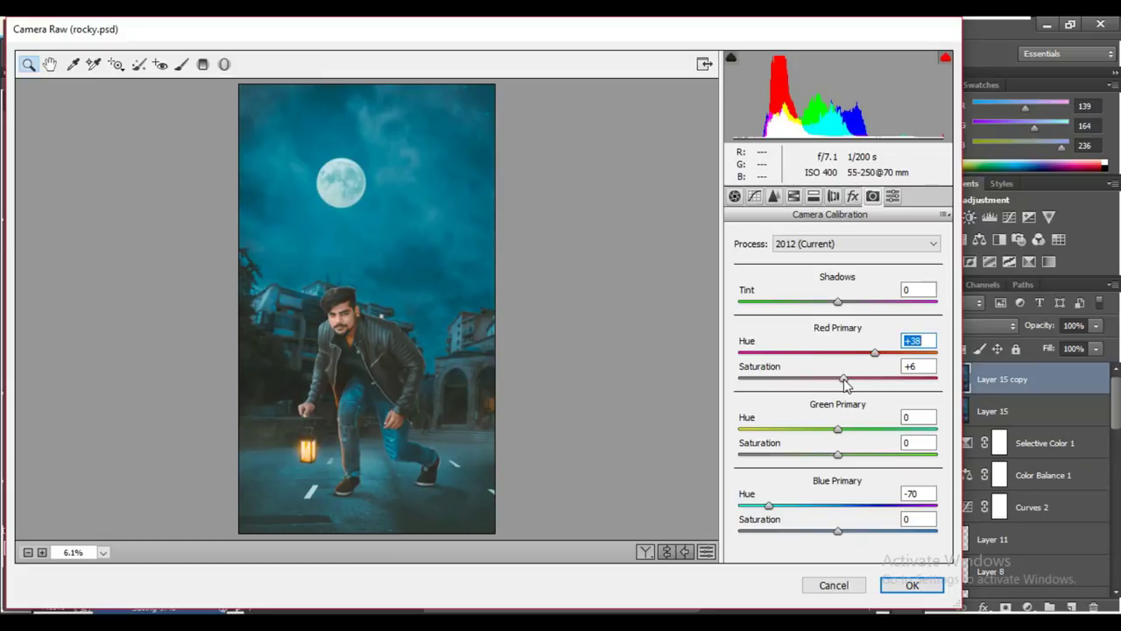
Lower Oranges saturation to -7 in HSL.
{"action": "left_click", "coordinate": [794, 196]}
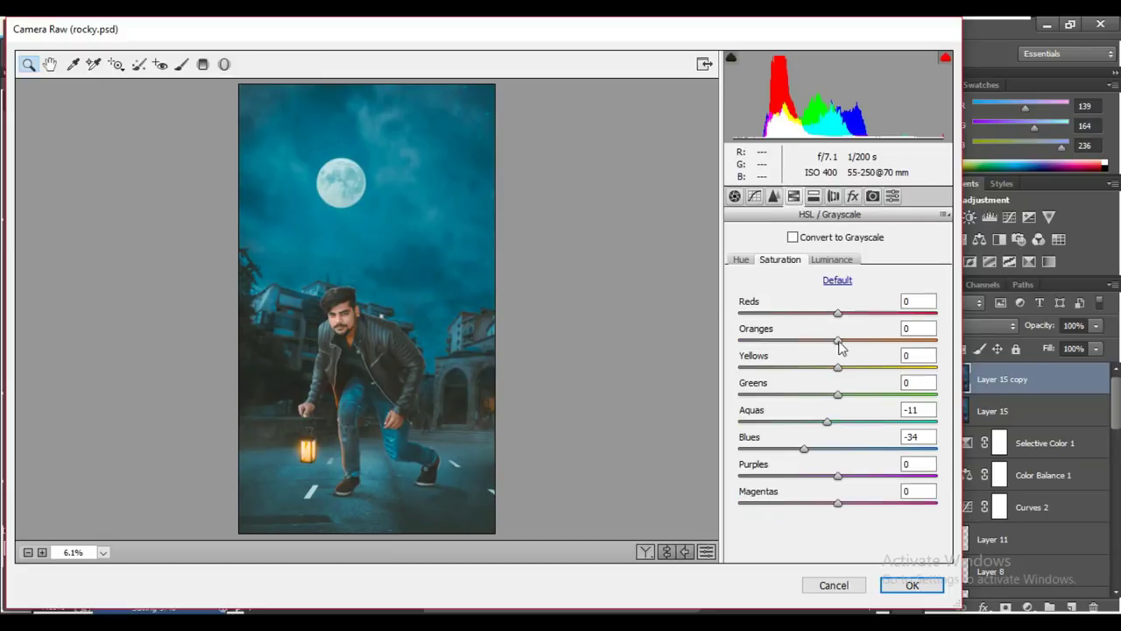
{"action": "left_click", "coordinate": [741, 259]}
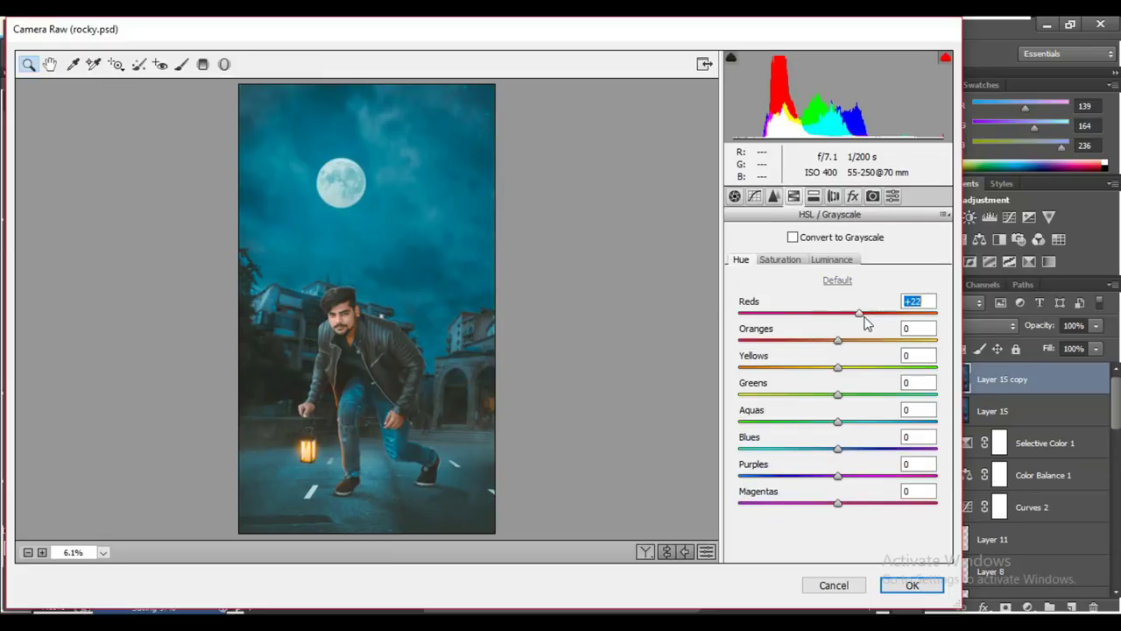
{"action": "left_click", "coordinate": [788, 260]}
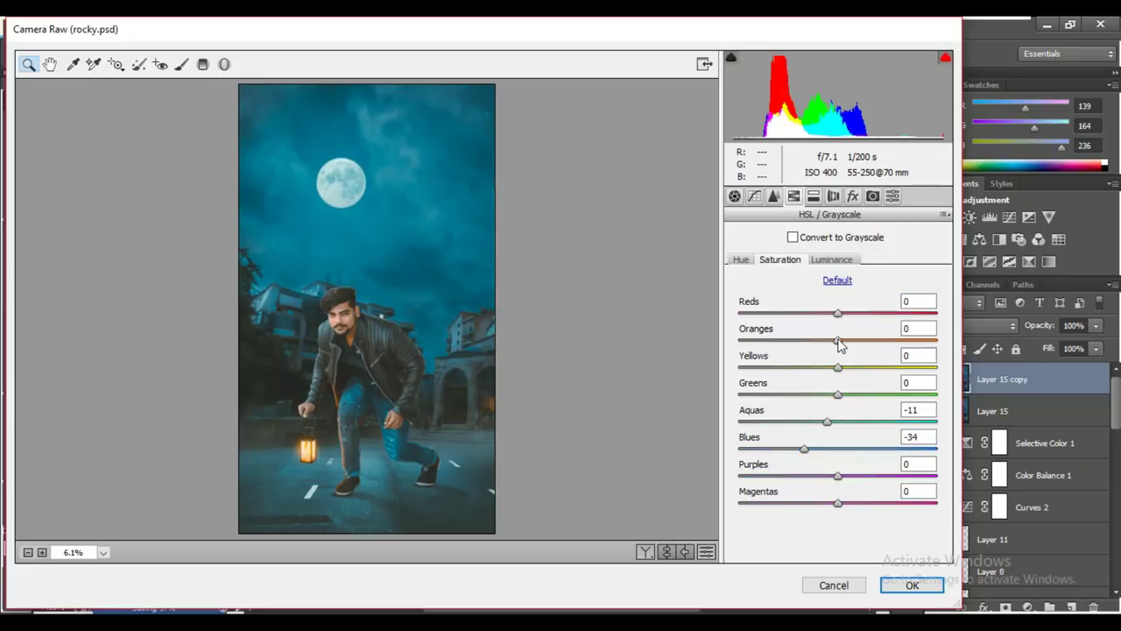
{"action": "left_click_drag", "start_coordinate": [838, 341], "coordinate": [830, 341]}
Set the highlight tint to hue 183, saturation 14, and drop Blues saturation to -62.
{"action": "left_click", "coordinate": [833, 195]}
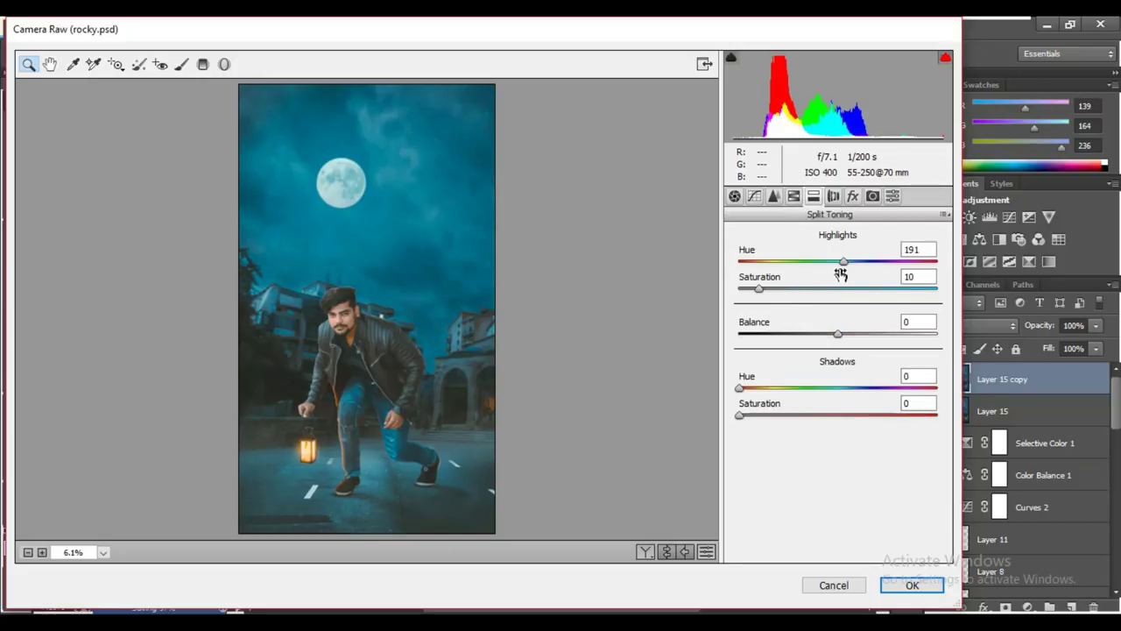
{"action": "left_click_drag", "start_coordinate": [843, 261], "coordinate": [839, 262]}
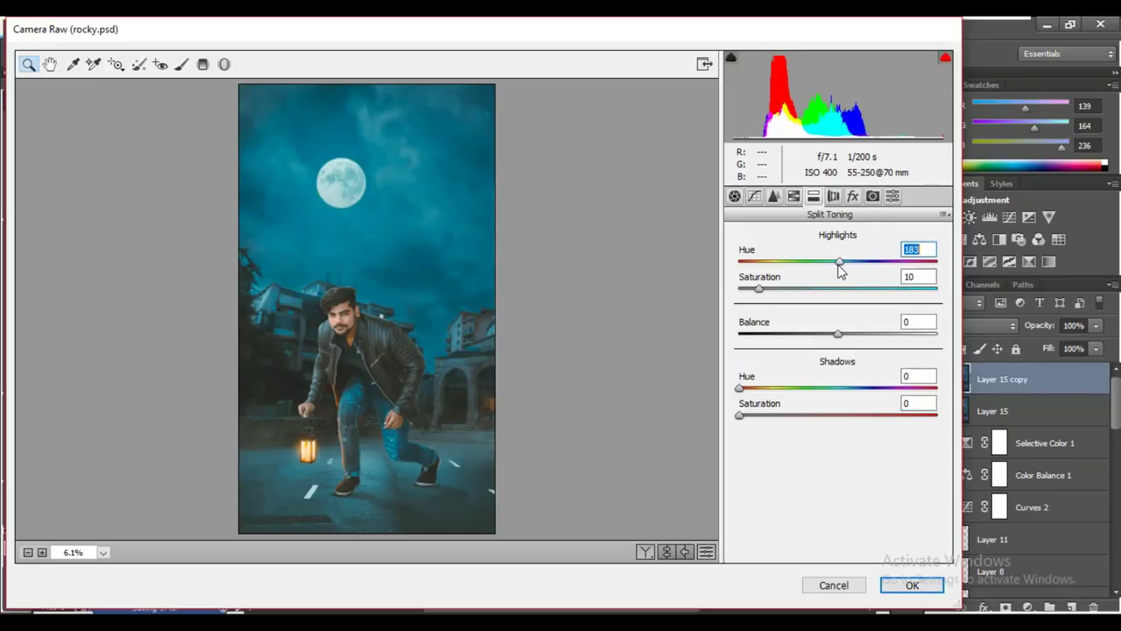
{"action": "left_click_drag", "start_coordinate": [762, 296], "coordinate": [771, 302]}
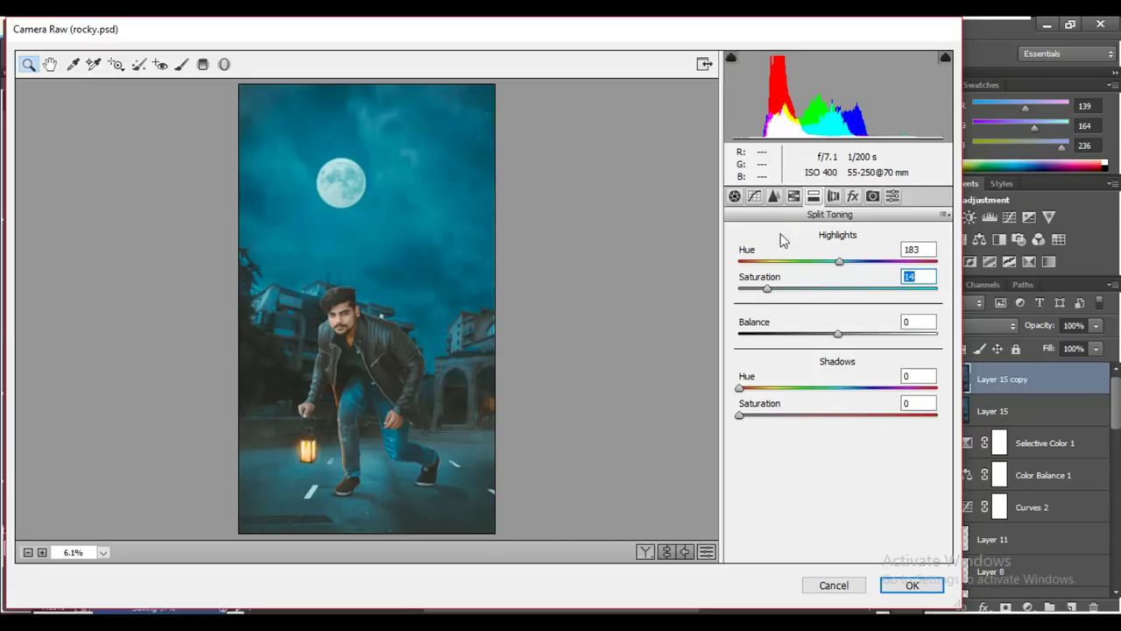
{"action": "left_click", "coordinate": [795, 196]}
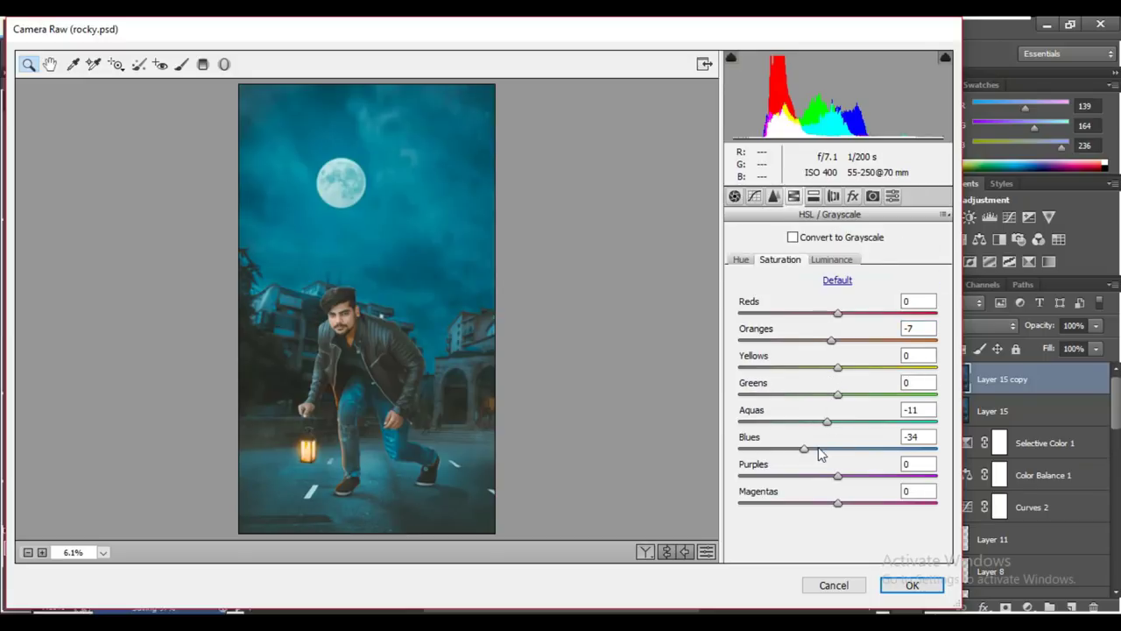
{"action": "left_click_drag", "start_coordinate": [804, 448], "coordinate": [778, 449]}
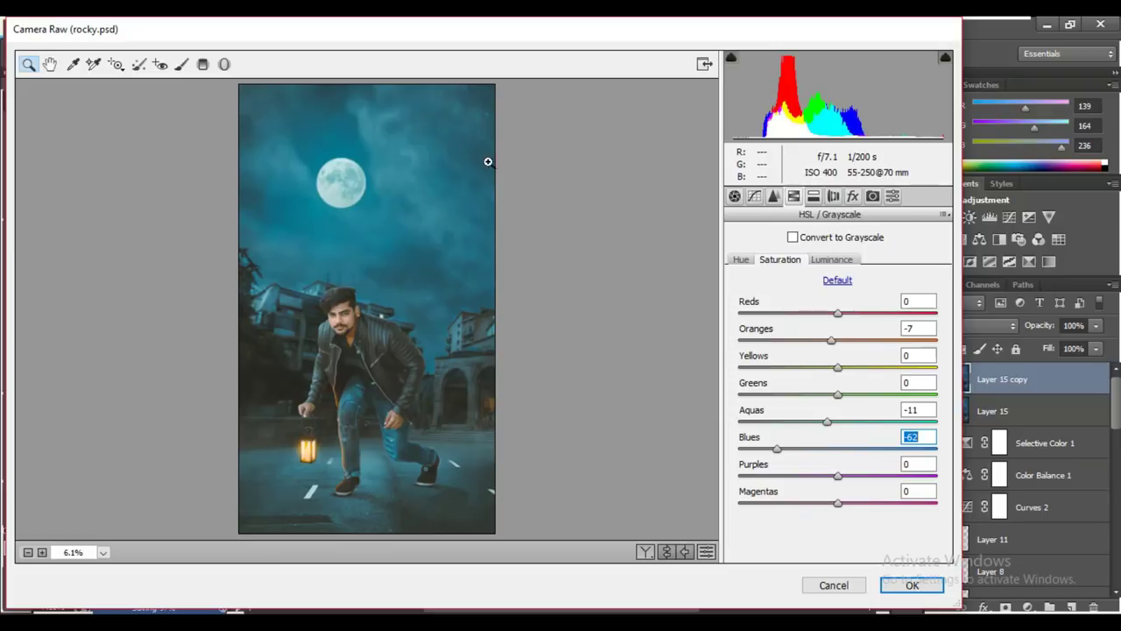
{"action": "left_click", "coordinate": [204, 65]}
Draw a large radial filter over the image with Exposure -0.15.
{"action": "left_click", "coordinate": [224, 64]}
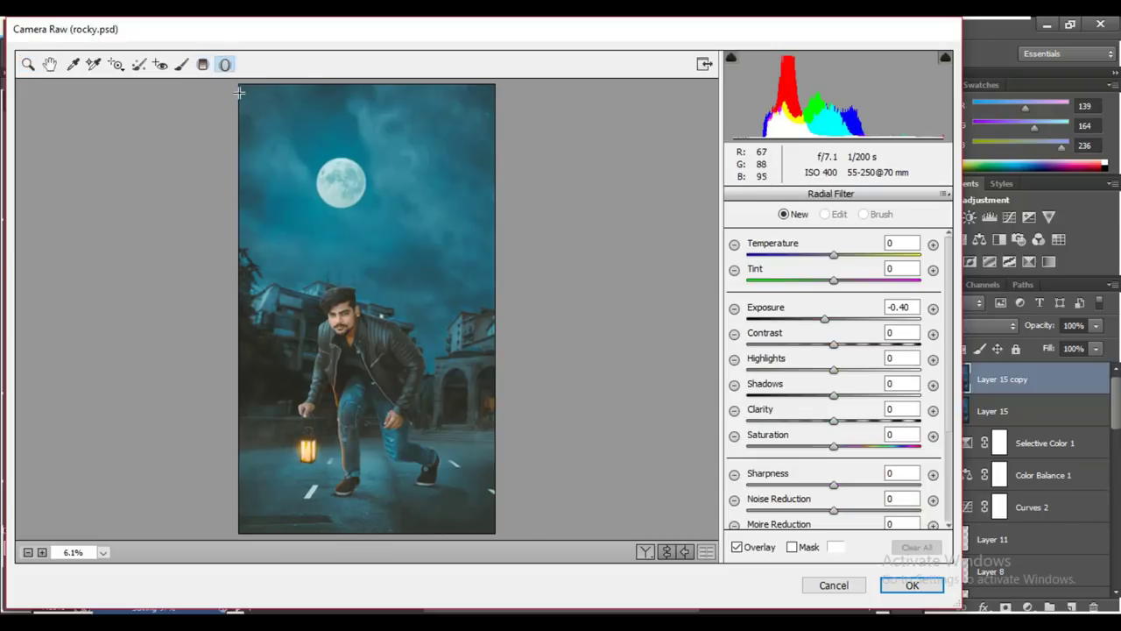
{"action": "mouse_move", "coordinate": [238, 84]}
{"action": "left_mouse_down"}
{"action": "mouse_move", "coordinate": [565, 405]}
{"action": "mouse_move", "coordinate": [549, 393]}
{"action": "left_mouse_up"}
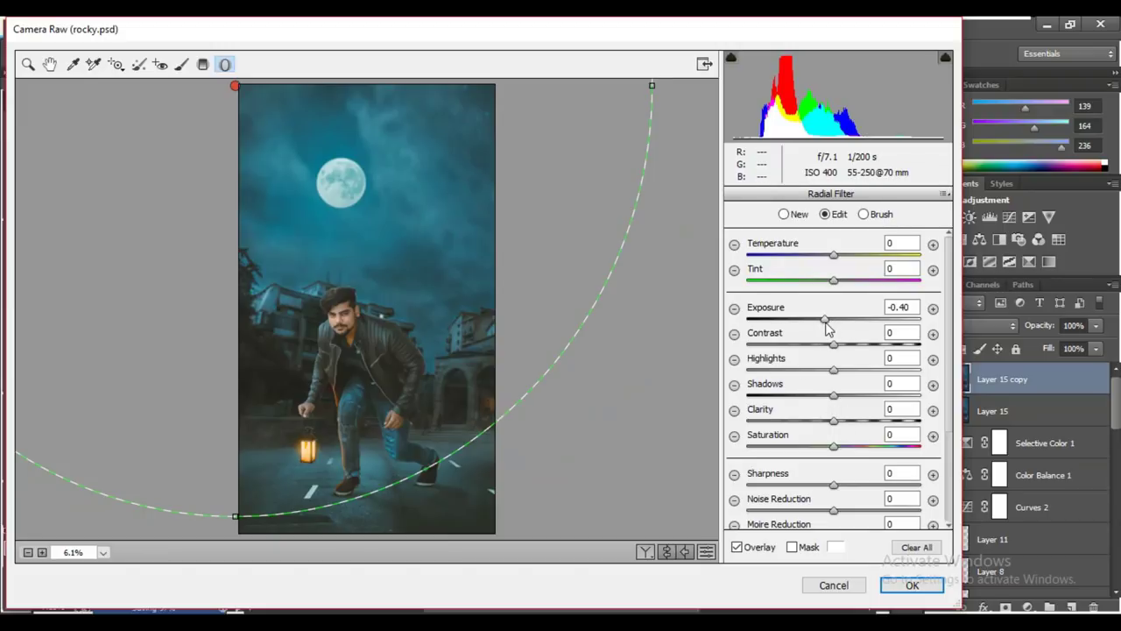
{"action": "left_click_drag", "start_coordinate": [825, 321], "coordinate": [833, 328]}
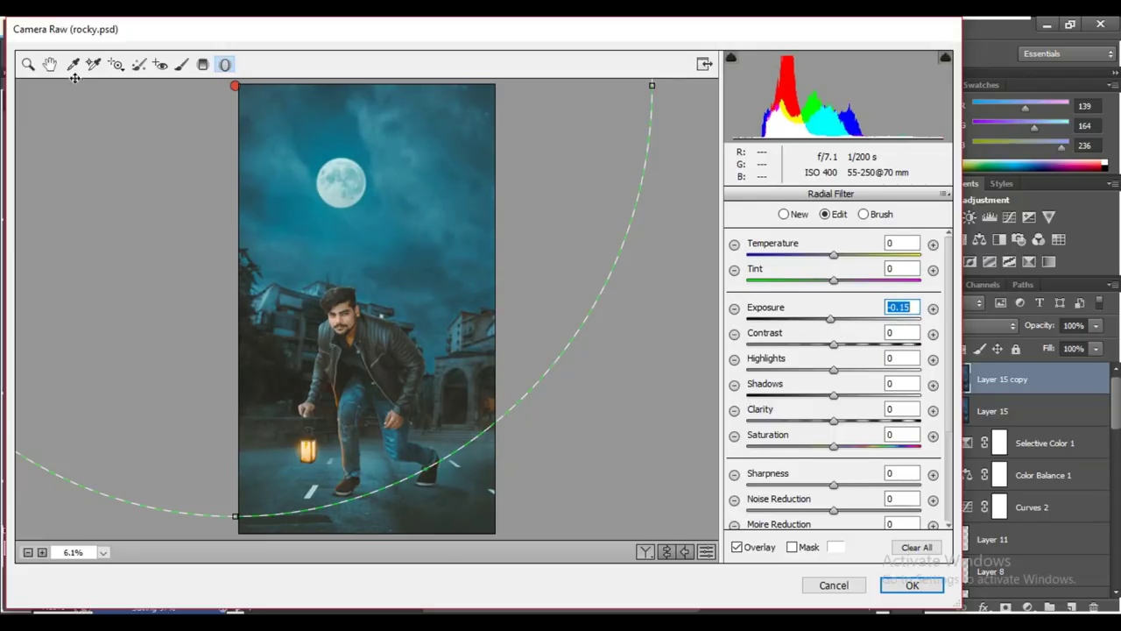
Set sharpening Amount to 12 and Detail to 32.
{"action": "left_click", "coordinate": [50, 64]}
{"action": "left_click", "coordinate": [774, 195]}
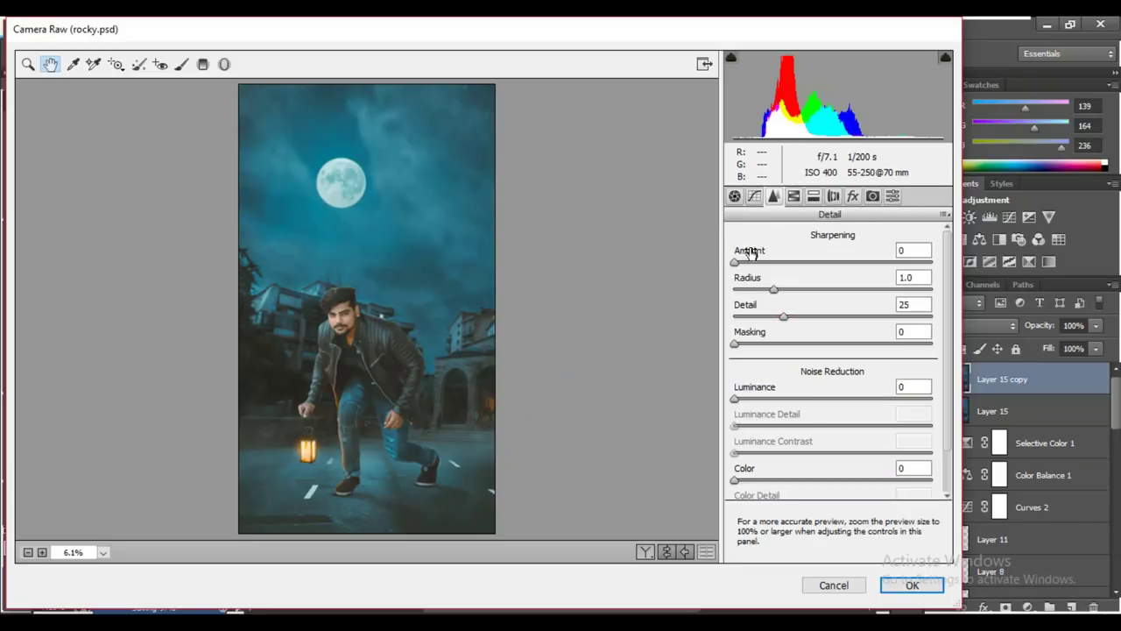
{"action": "left_click_drag", "start_coordinate": [738, 263], "coordinate": [754, 265]}
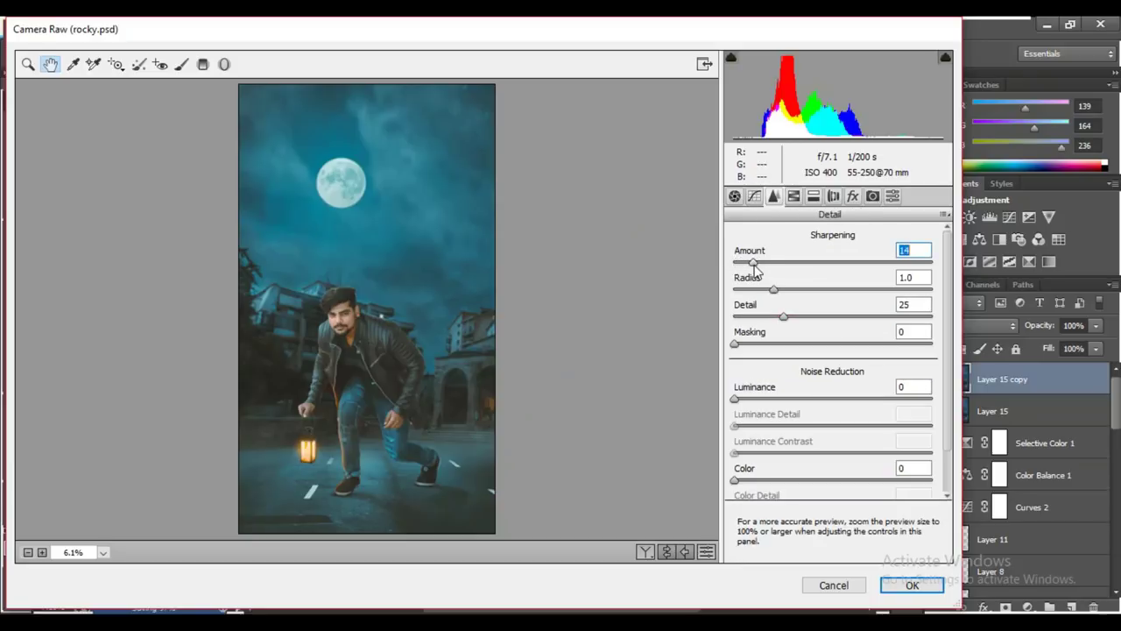
{"action": "left_click_drag", "start_coordinate": [783, 316], "coordinate": [827, 326]}
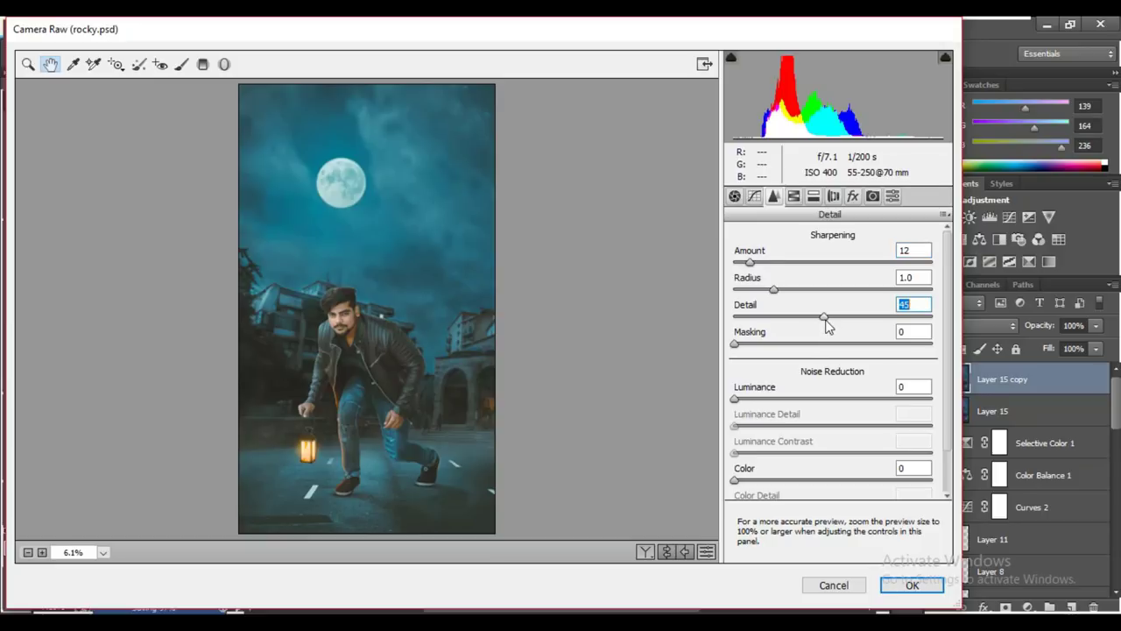
{"action": "left_click_drag", "start_coordinate": [824, 326], "coordinate": [801, 327]}
Raise Clarity and deepen Blacks to -4.
{"action": "left_click", "coordinate": [750, 200]}
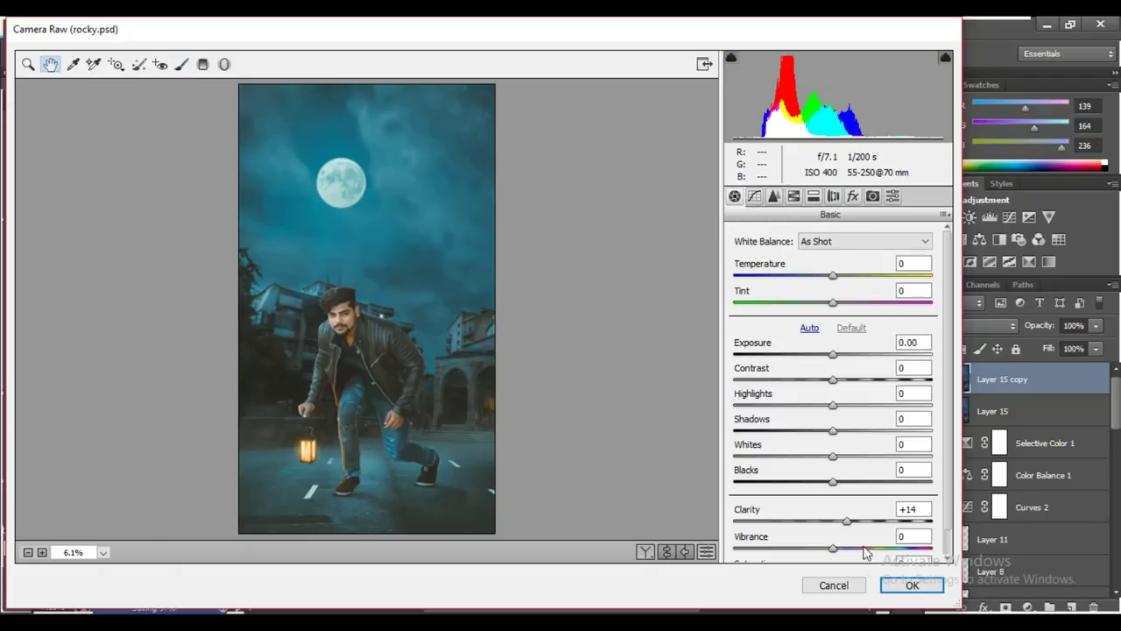
{"action": "mouse_move", "coordinate": [847, 521]}
{"action": "left_mouse_down"}
{"action": "mouse_move", "coordinate": [862, 524]}
{"action": "mouse_move", "coordinate": [850, 529]}
{"action": "left_mouse_up"}
{"action": "mouse_move", "coordinate": [833, 481]}
{"action": "left_mouse_down"}
{"action": "mouse_move", "coordinate": [822, 481]}
{"action": "mouse_move", "coordinate": [833, 495]}
{"action": "left_mouse_up"}
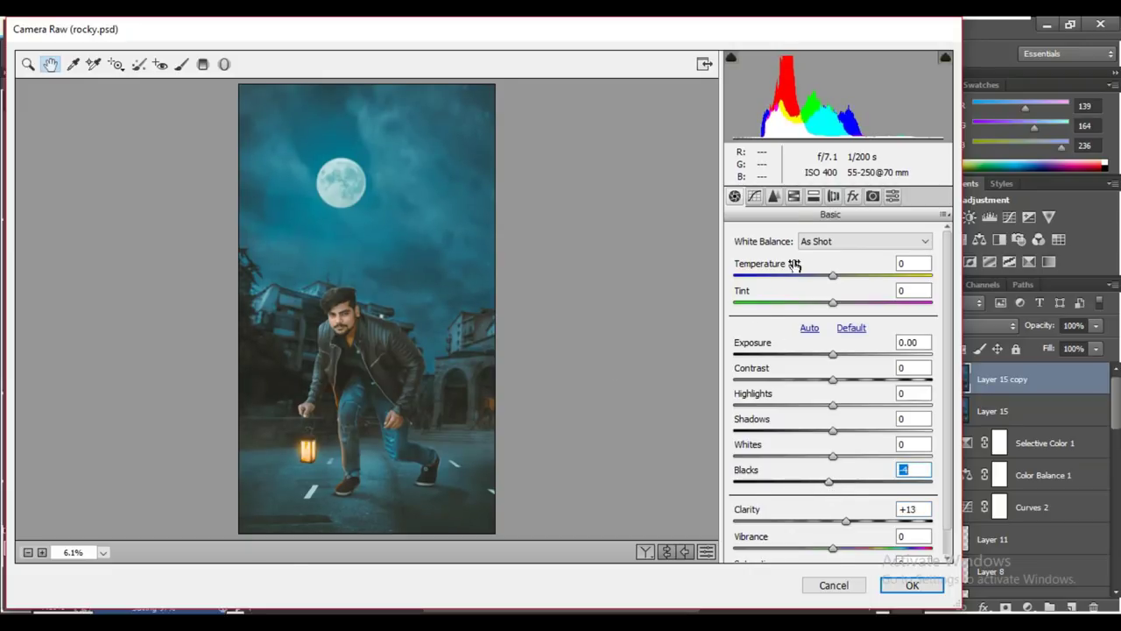
Set Oranges saturation to +11 and Aquas saturation to -43.
{"action": "left_click", "coordinate": [794, 197]}
{"action": "mouse_move", "coordinate": [837, 340]}
{"action": "left_mouse_down"}
{"action": "mouse_move", "coordinate": [877, 341]}
{"action": "mouse_move", "coordinate": [850, 345]}
{"action": "left_mouse_up"}
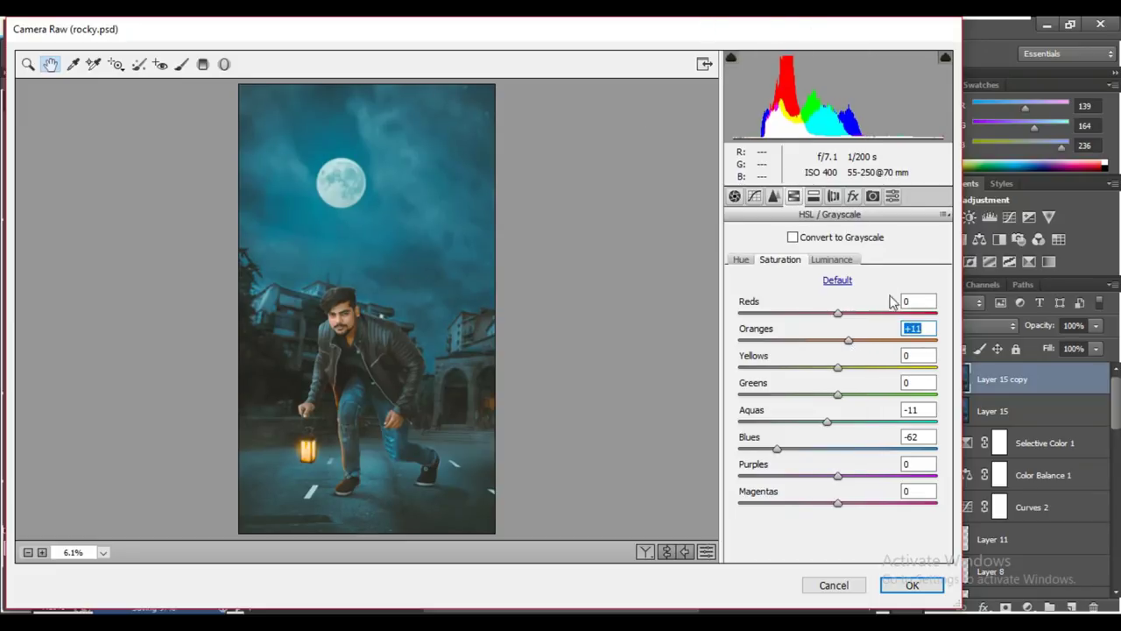
{"action": "mouse_move", "coordinate": [827, 421]}
{"action": "left_mouse_down"}
{"action": "mouse_move", "coordinate": [785, 423]}
{"action": "mouse_move", "coordinate": [798, 432]}
{"action": "left_mouse_up"}
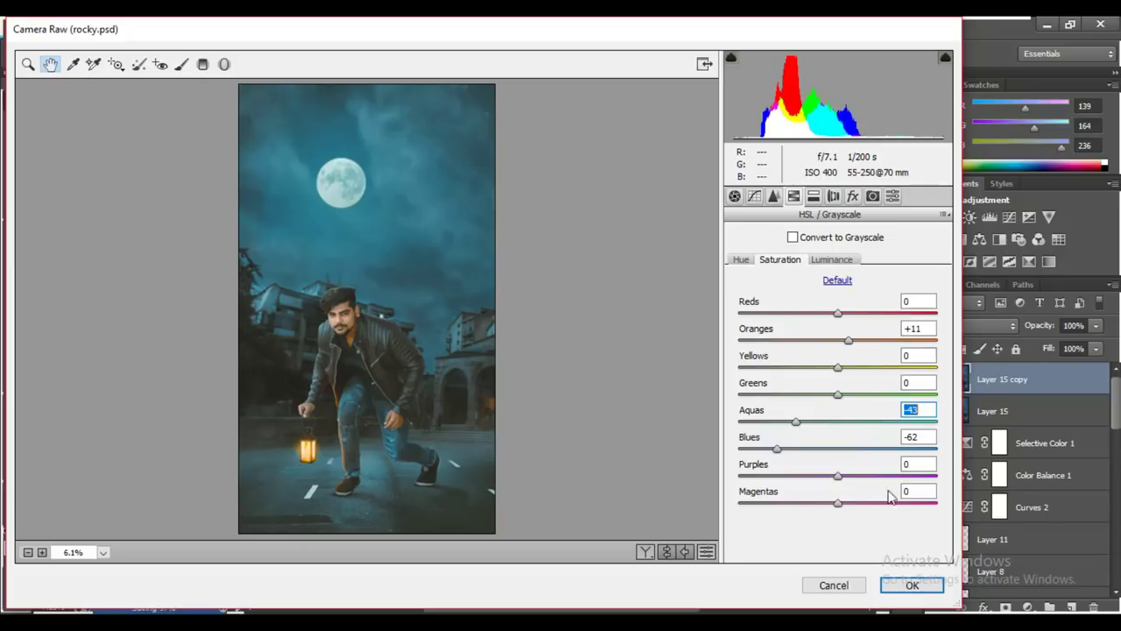
Apply the Camera Raw saturation edits (Oranges +11, Blues -62) to Layer 15 copy.
{"action": "left_click", "coordinate": [896, 588]}
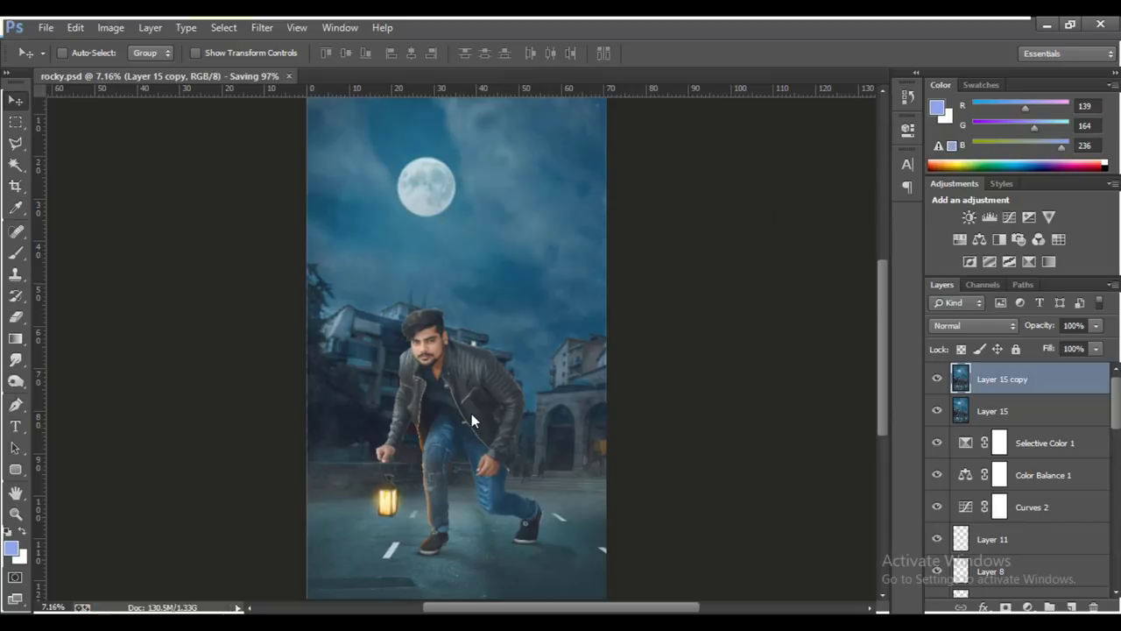
{"action": "scroll", "coordinate": [445, 434], "scroll_direction": "down", "scroll_amount": 2}
{"action": "scroll", "coordinate": [445, 434], "scroll_direction": "down", "scroll_amount": 1}
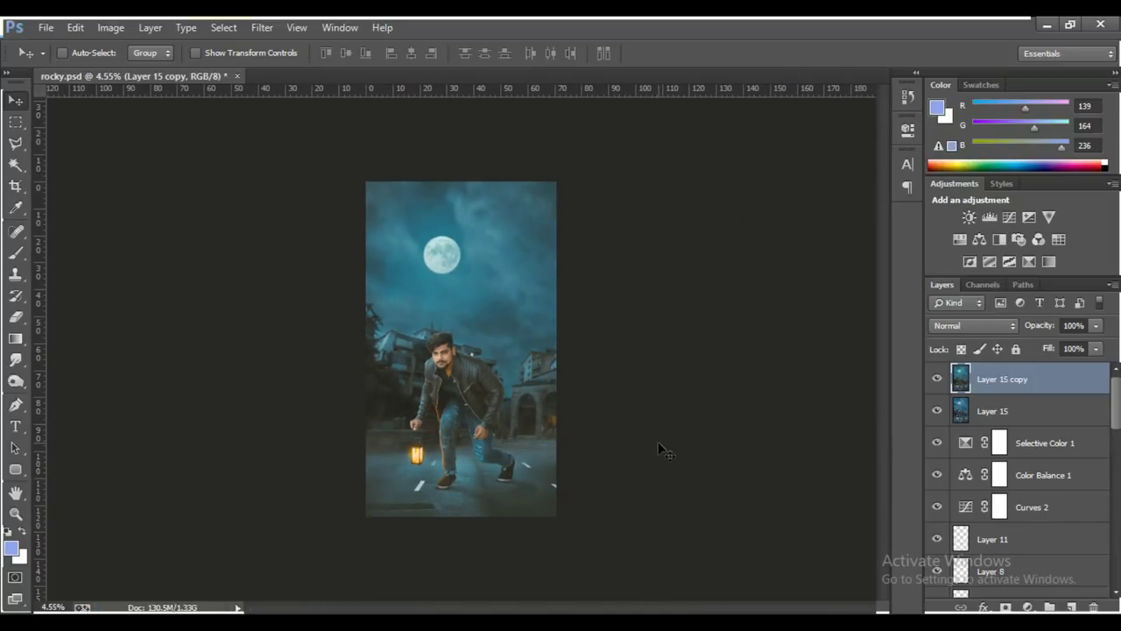
{"action": "scroll", "coordinate": [454, 398], "scroll_direction": "up", "scroll_amount": 2}
{"action": "scroll", "coordinate": [449, 397], "scroll_direction": "up", "scroll_amount": 6}
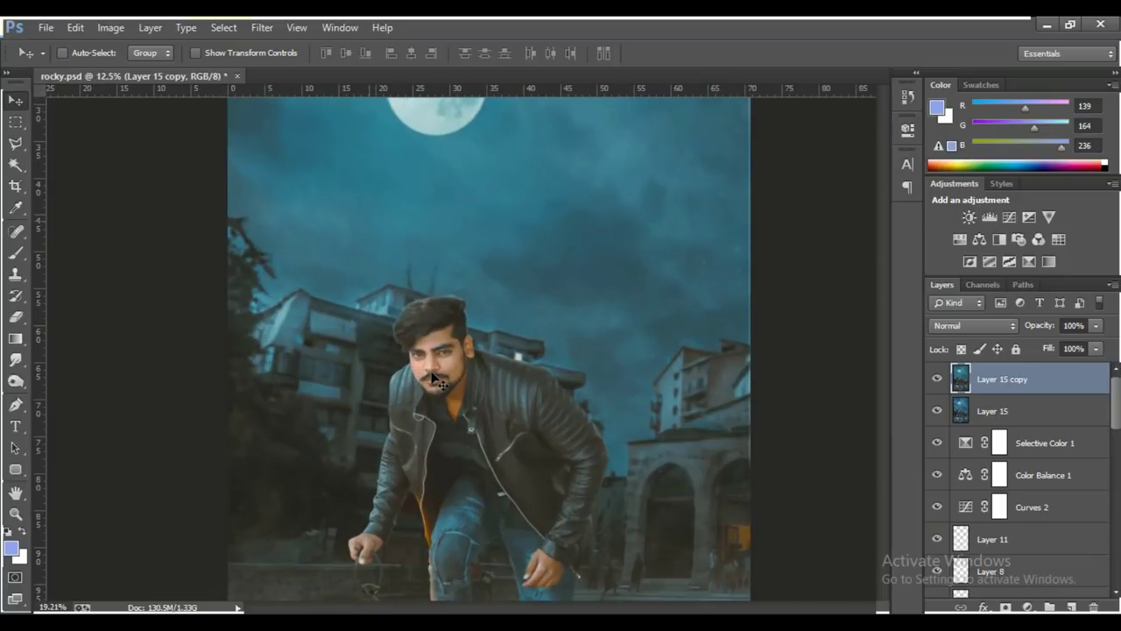
{"action": "scroll", "coordinate": [446, 398], "scroll_direction": "up", "scroll_amount": 2}
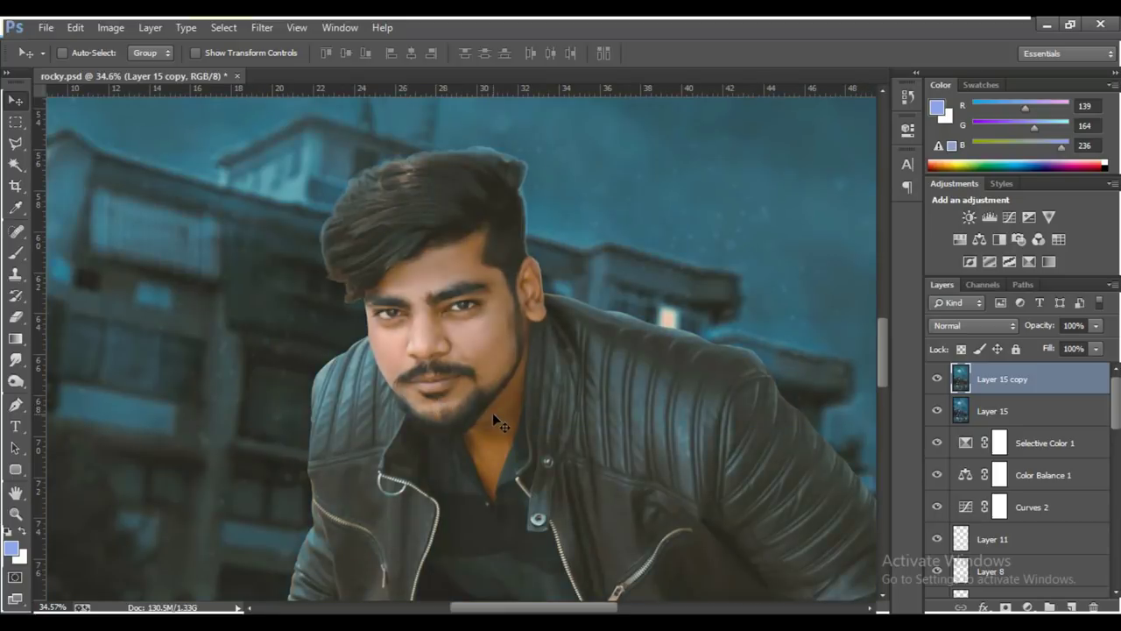
{"action": "type", "text": "24.7"}
{"action": "key", "text": "Return"}
{"action": "type", "text": "16.46"}
{"action": "key", "text": "Return"}
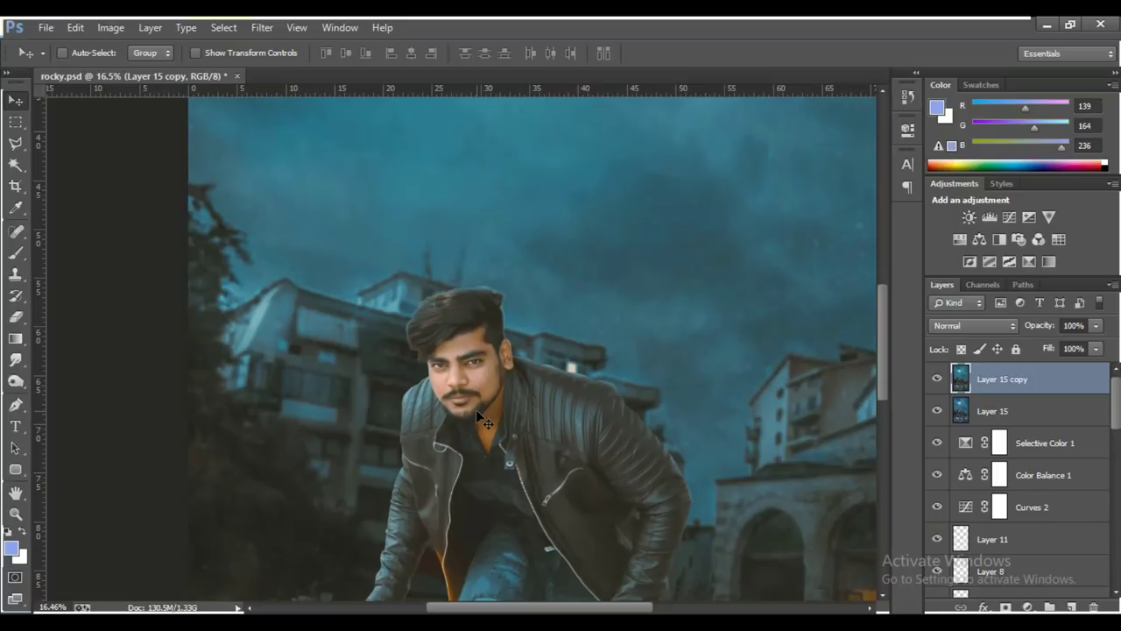
{"action": "scroll", "coordinate": [491, 412], "scroll_direction": "down", "scroll_amount": 2}
{"action": "scroll", "coordinate": [534, 411], "scroll_direction": "down", "scroll_amount": 1}
{"action": "scroll", "coordinate": [545, 463], "scroll_direction": "down", "scroll_amount": 1}
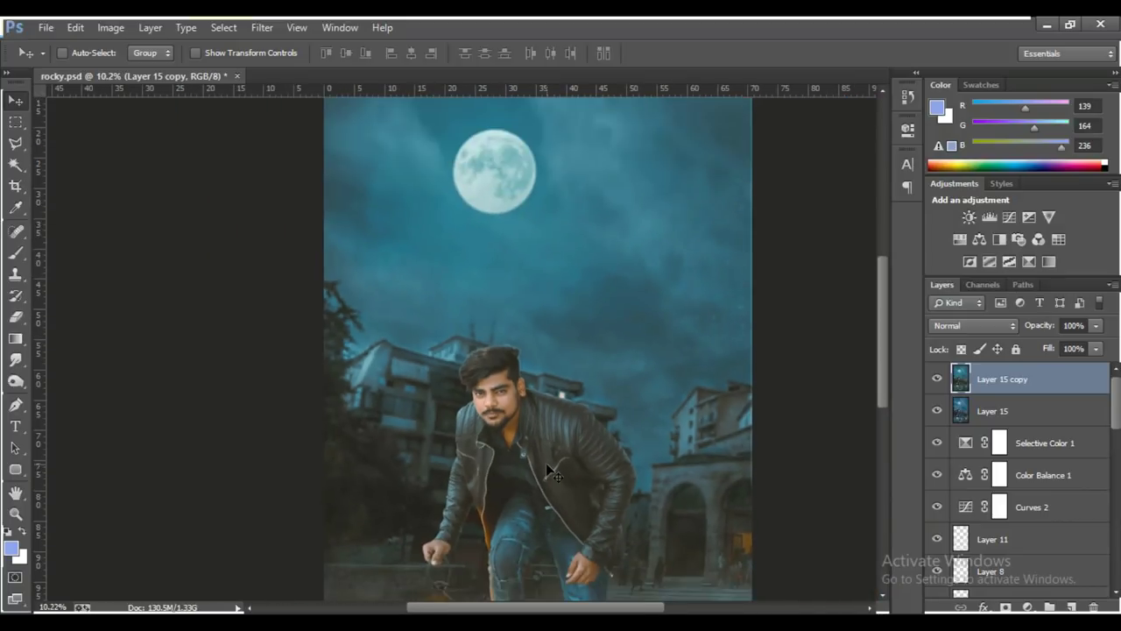
{"action": "scroll", "coordinate": [530, 473], "scroll_direction": "down", "scroll_amount": 1}
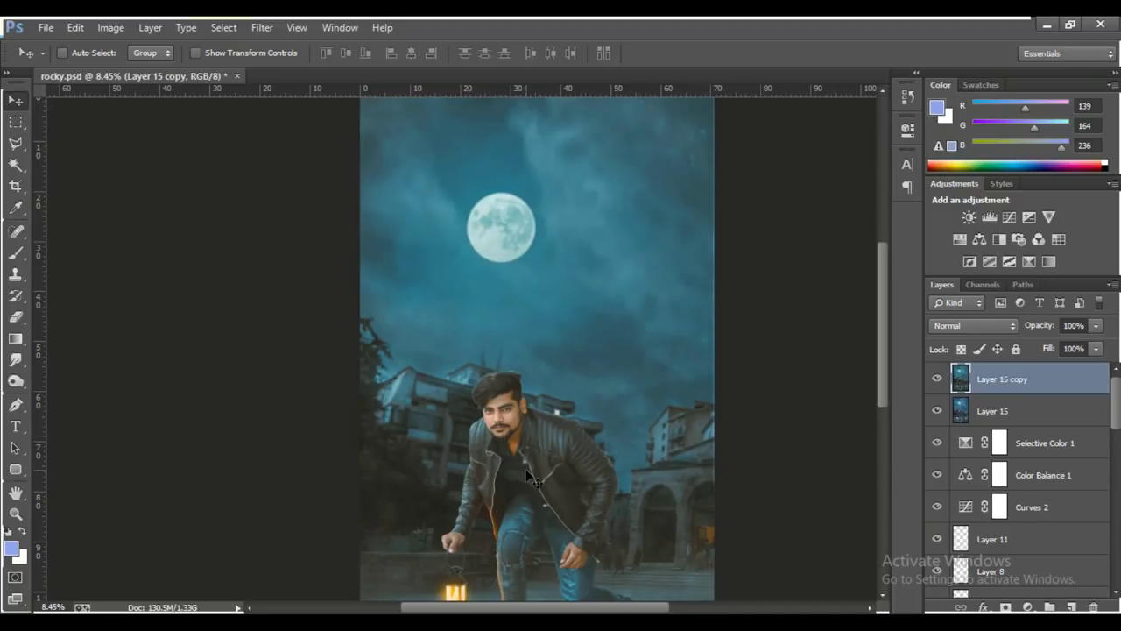
{"action": "scroll", "coordinate": [528, 455], "scroll_direction": "down", "scroll_amount": 1}
{"action": "scroll", "coordinate": [528, 432], "scroll_direction": "down", "scroll_amount": 1}
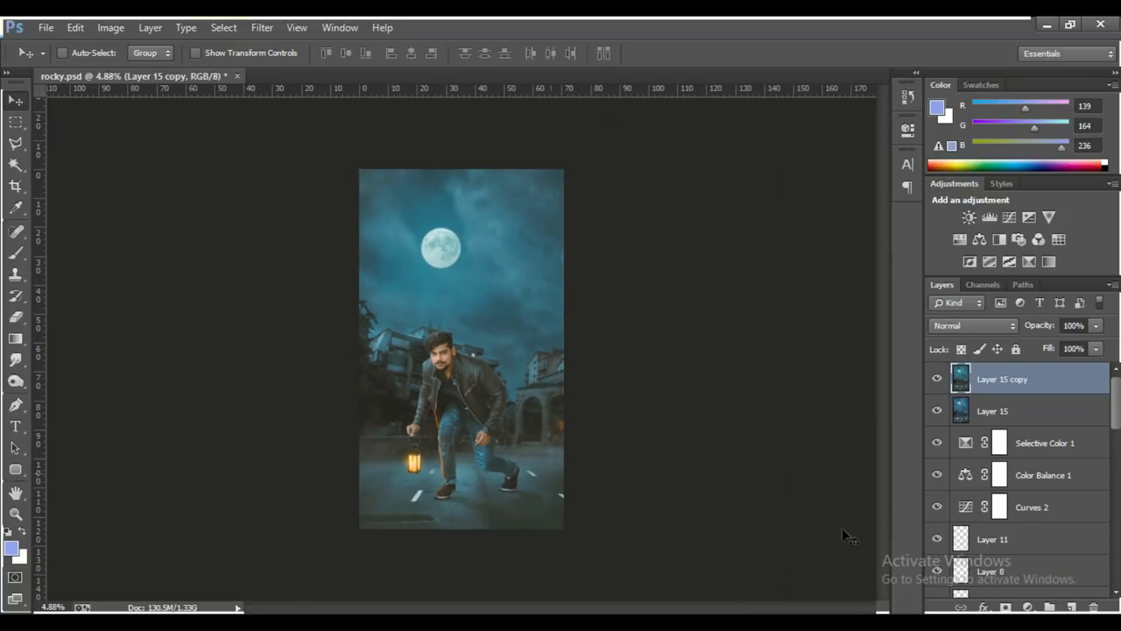
Add a Selective Color adjustment reducing Yellow in the Yellows range to -56.
{"action": "left_click", "coordinate": [1028, 607]}
{"action": "left_click", "coordinate": [986, 603]}
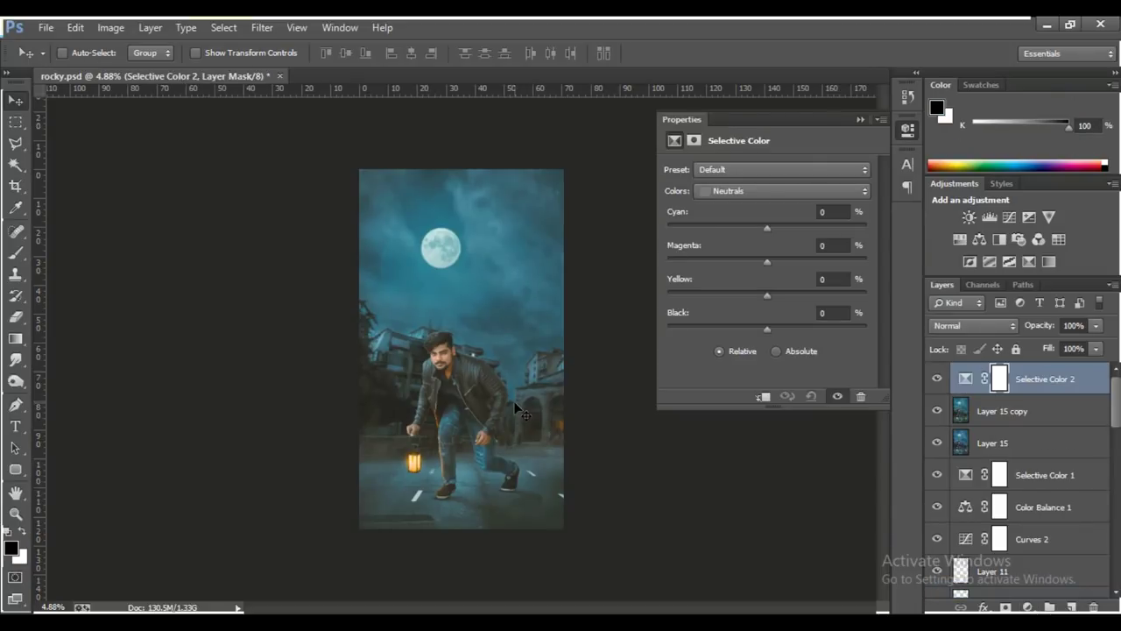
{"action": "left_click", "coordinate": [723, 192]}
{"action": "left_click", "coordinate": [734, 220]}
{"action": "scroll", "coordinate": [444, 398], "scroll_direction": "up", "scroll_amount": 3}
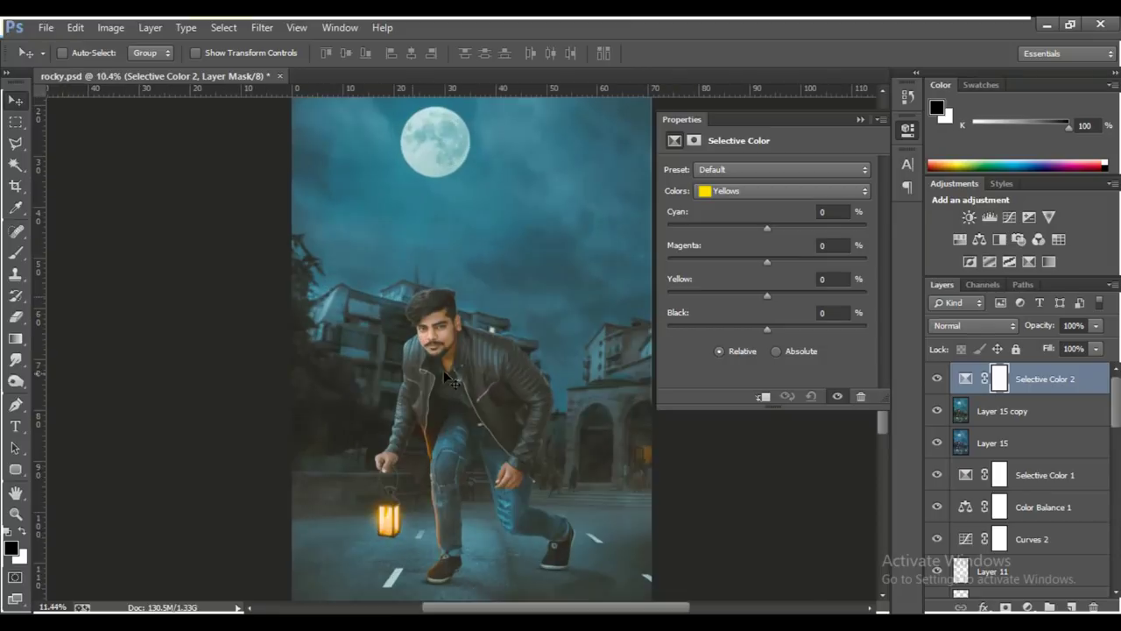
{"action": "scroll", "coordinate": [445, 373], "scroll_direction": "up", "scroll_amount": 2}
{"action": "scroll", "coordinate": [445, 373], "scroll_direction": "up", "scroll_amount": 2}
{"action": "scroll", "coordinate": [445, 373], "scroll_direction": "up", "scroll_amount": 1}
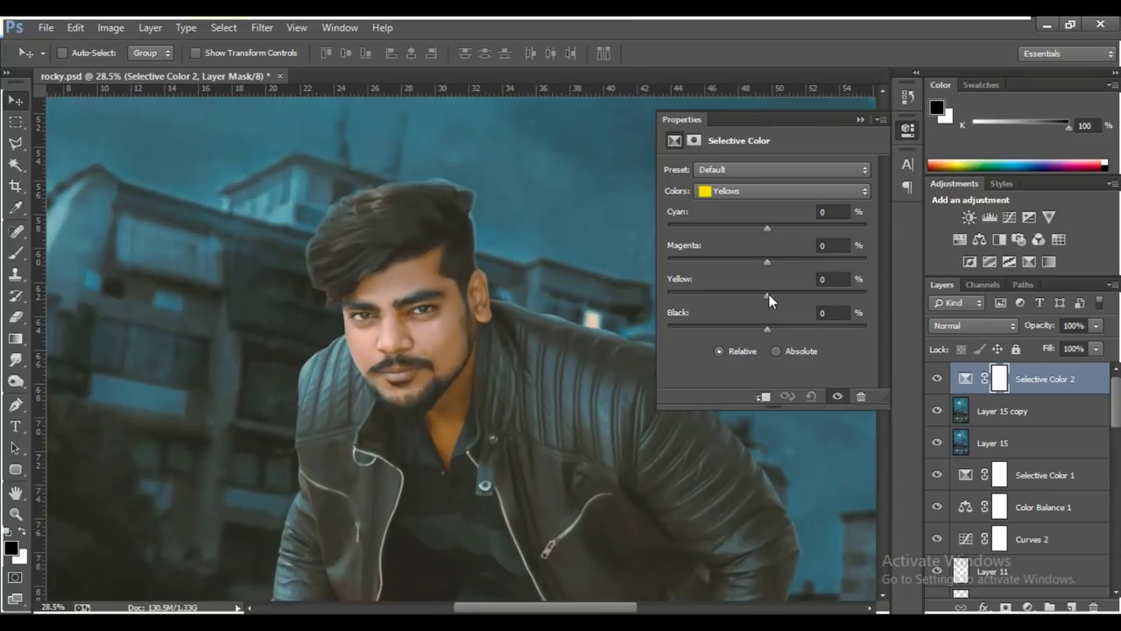
{"action": "mouse_move", "coordinate": [767, 296]}
{"action": "left_mouse_down"}
{"action": "mouse_move", "coordinate": [712, 296]}
{"action": "mouse_move", "coordinate": [725, 311]}
{"action": "left_mouse_up"}
{"action": "left_click", "coordinate": [861, 118]}
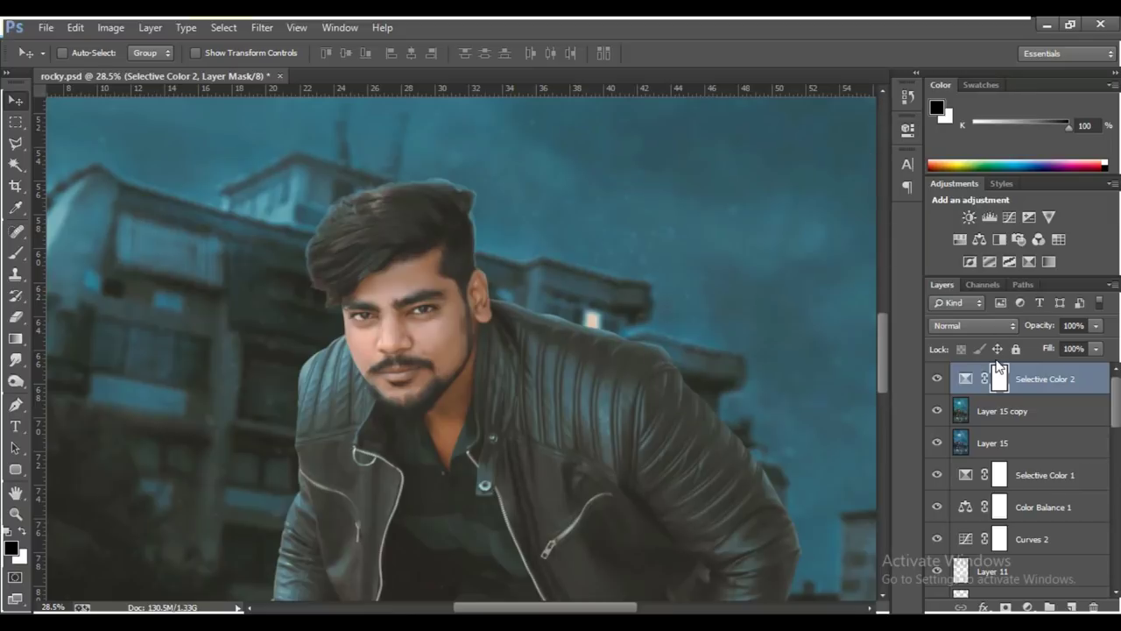
Invert the Selective Color mask and set up a white 170 px brush to paint it back.
{"action": "key", "text": "ctrl+i"}
{"action": "left_click", "coordinate": [16, 253]}
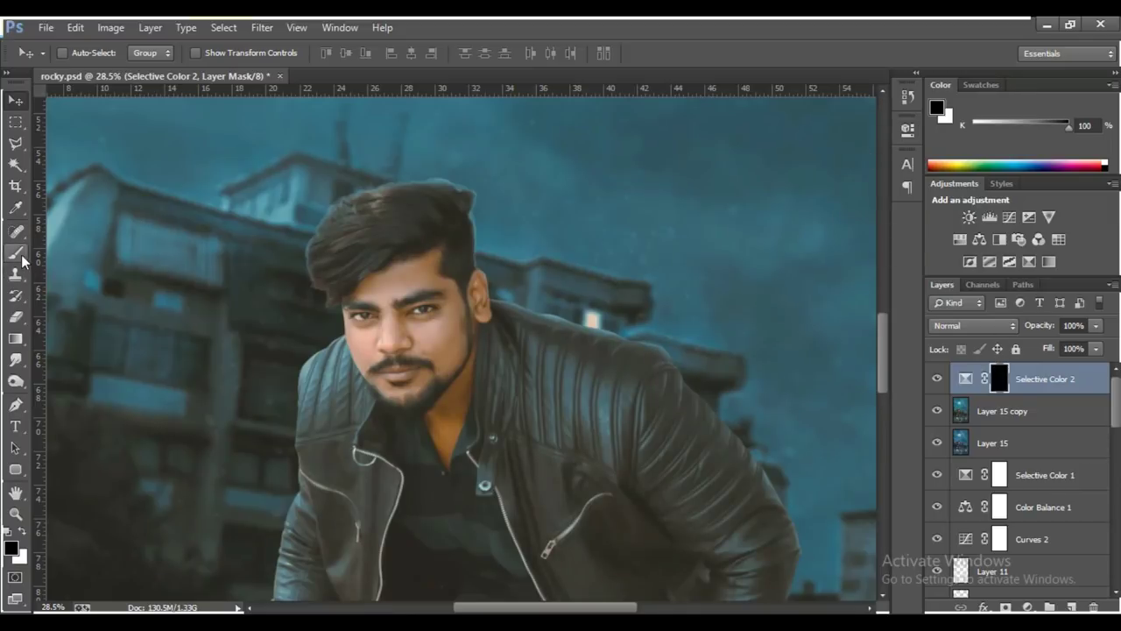
{"action": "left_click", "coordinate": [19, 533]}
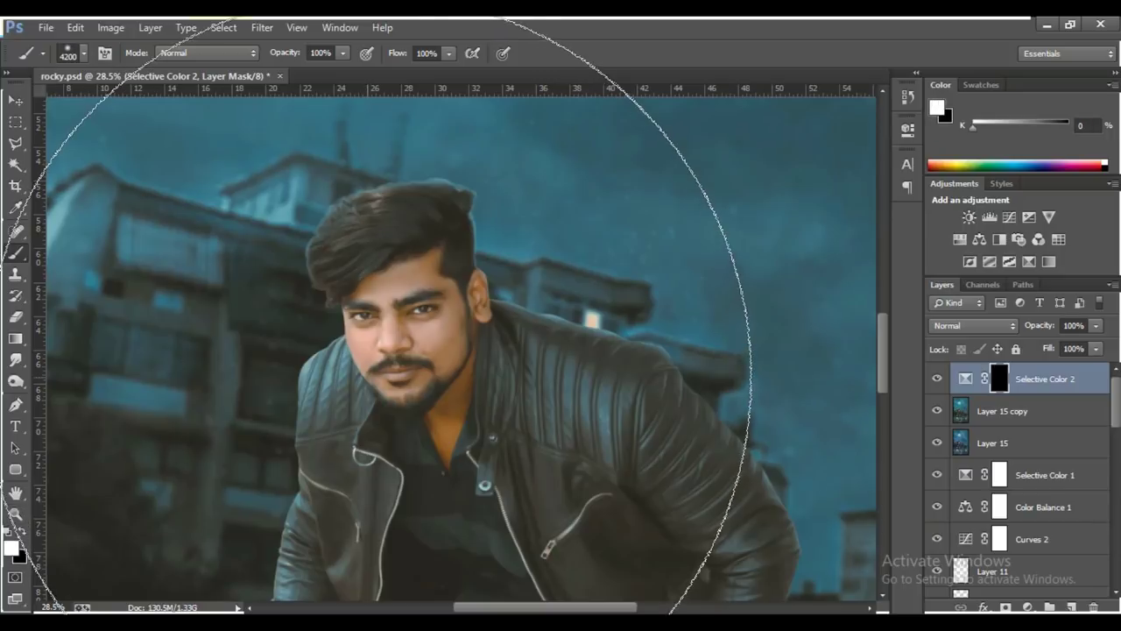
{"action": "right_click", "coordinate": [377, 376]}
{"action": "double_click", "coordinate": [524, 396]}
{"action": "type", "text": "170"}
{"action": "key", "text": "Return"}
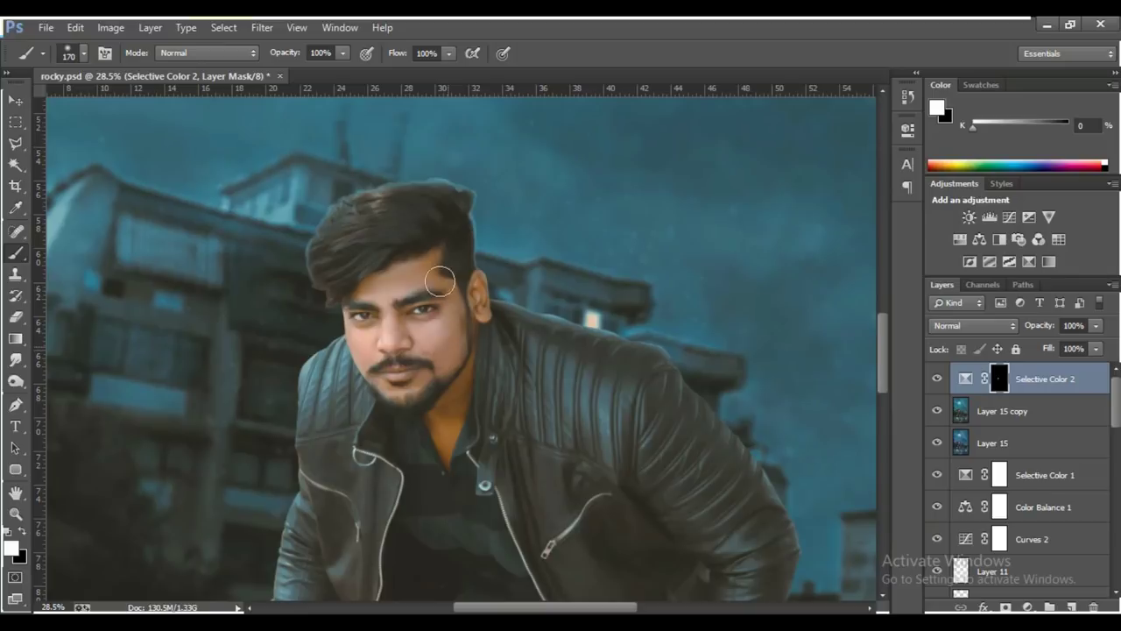
{"action": "mouse_move", "coordinate": [421, 372]}
{"action": "left_mouse_down"}
{"action": "mouse_move", "coordinate": [446, 430]}
{"action": "mouse_move", "coordinate": [470, 297]}
{"action": "mouse_move", "coordinate": [392, 386]}
{"action": "mouse_move", "coordinate": [441, 396]}
{"action": "mouse_move", "coordinate": [438, 450]}
{"action": "mouse_move", "coordinate": [462, 325]}
{"action": "mouse_move", "coordinate": [343, 289]}
{"action": "left_mouse_up"}
{"action": "scroll", "coordinate": [434, 326], "scroll_direction": "down", "scroll_amount": 3}
{"action": "scroll", "coordinate": [433, 326], "scroll_direction": "down", "scroll_amount": 2}
{"action": "scroll", "coordinate": [512, 506], "scroll_direction": "up", "scroll_amount": 2}
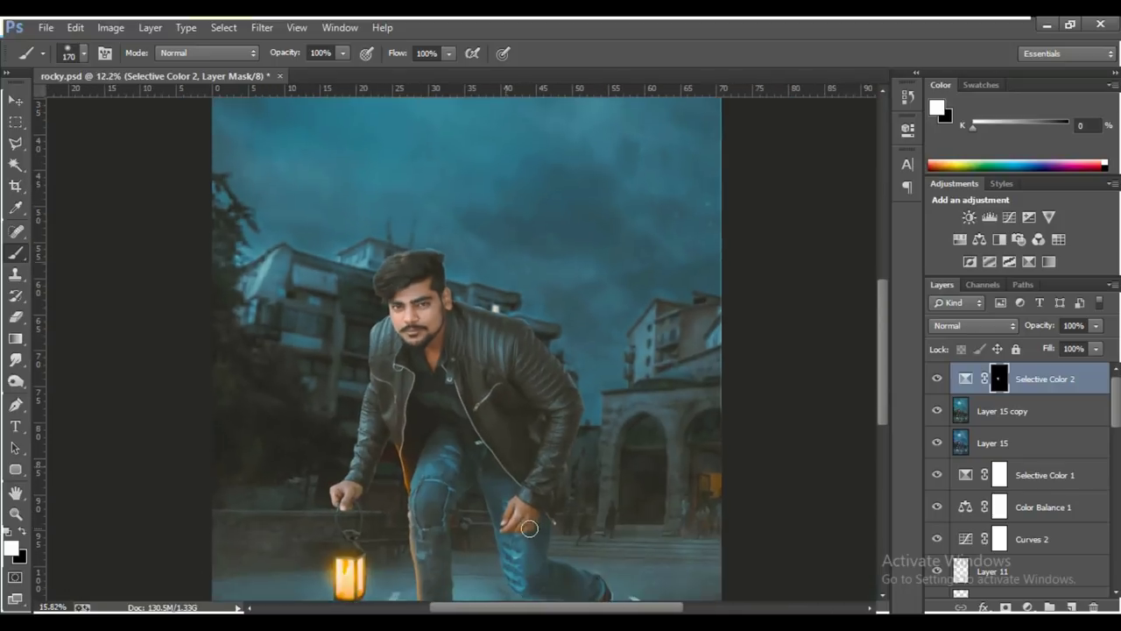
{"action": "scroll", "coordinate": [512, 505], "scroll_direction": "up", "scroll_amount": 2}
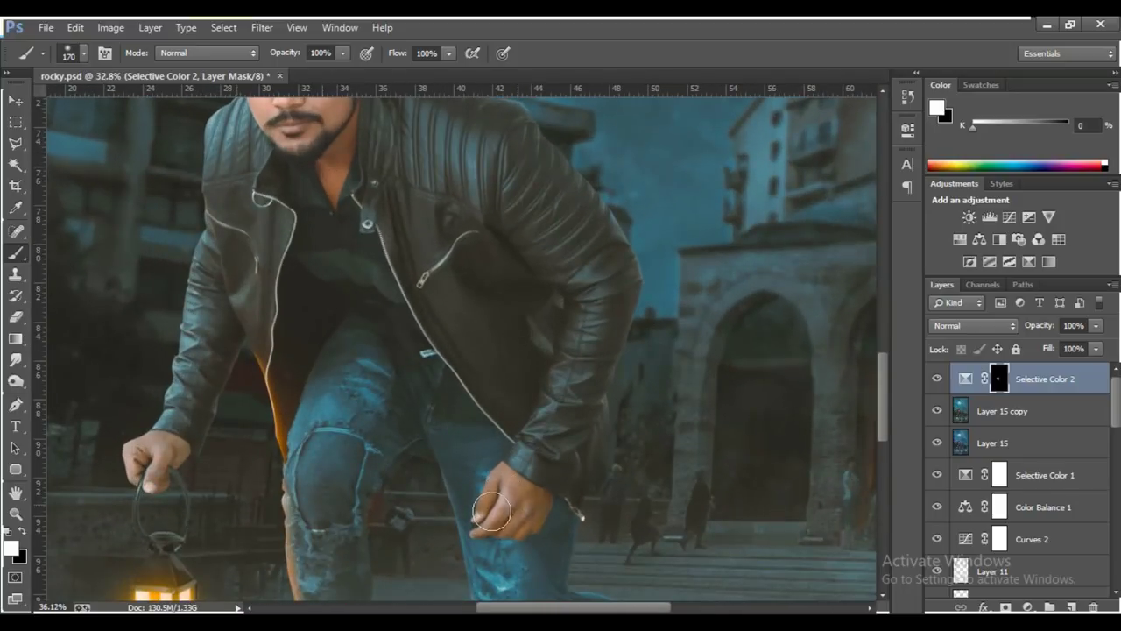
{"action": "scroll", "coordinate": [508, 526], "scroll_direction": "up", "scroll_amount": 1}
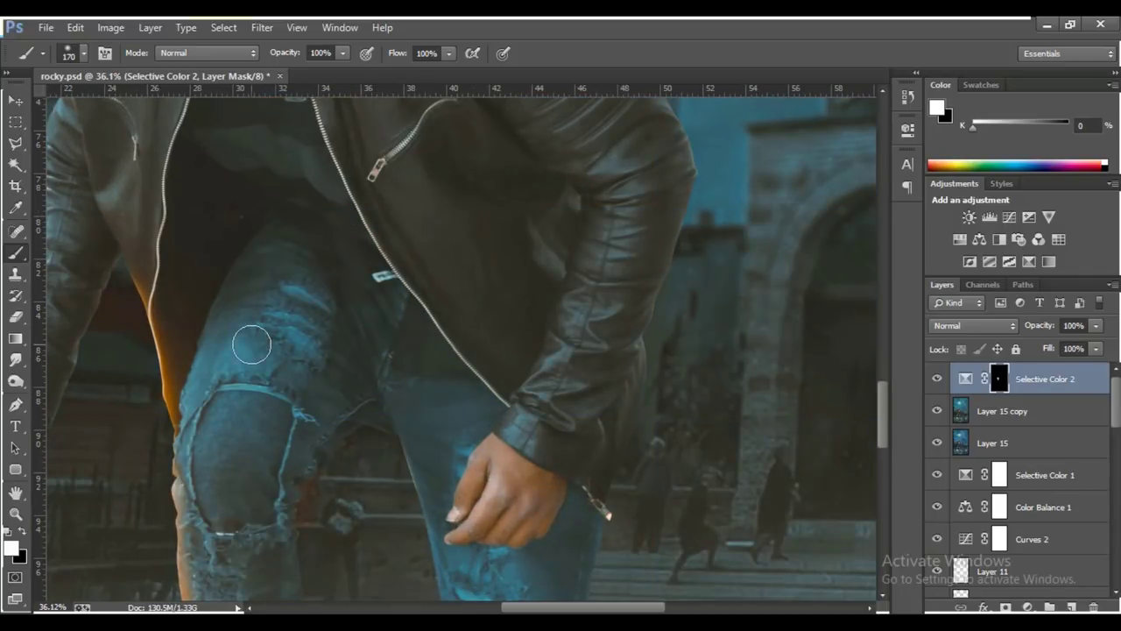
{"action": "left_click_drag", "start_coordinate": [239, 341], "coordinate": [546, 358]}
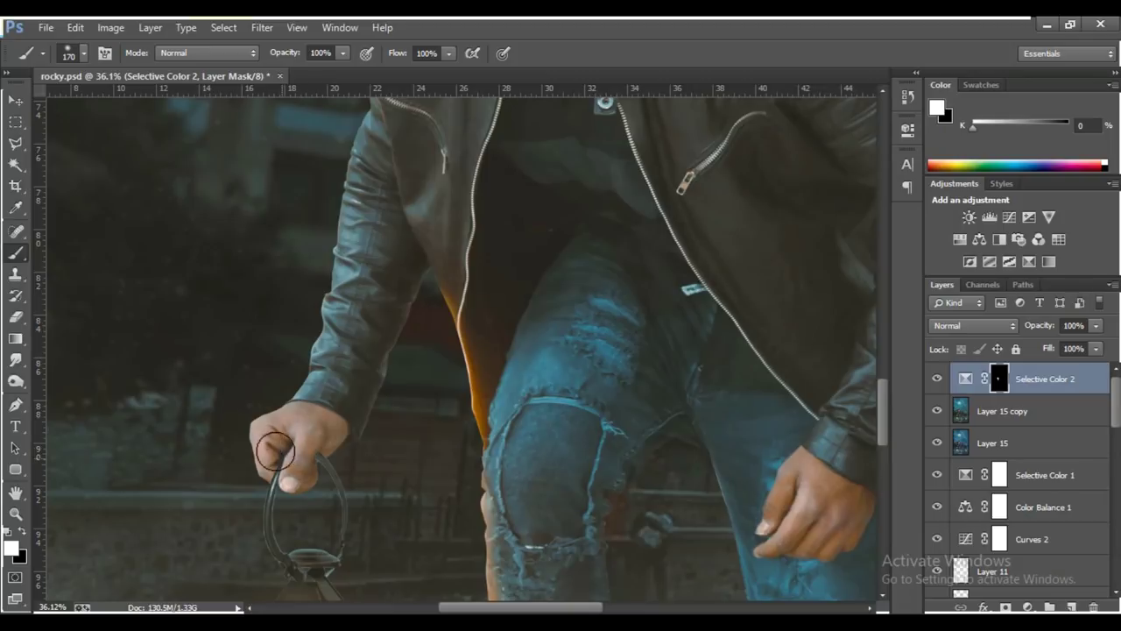
{"action": "scroll", "coordinate": [350, 403], "scroll_direction": "down", "scroll_amount": 1}
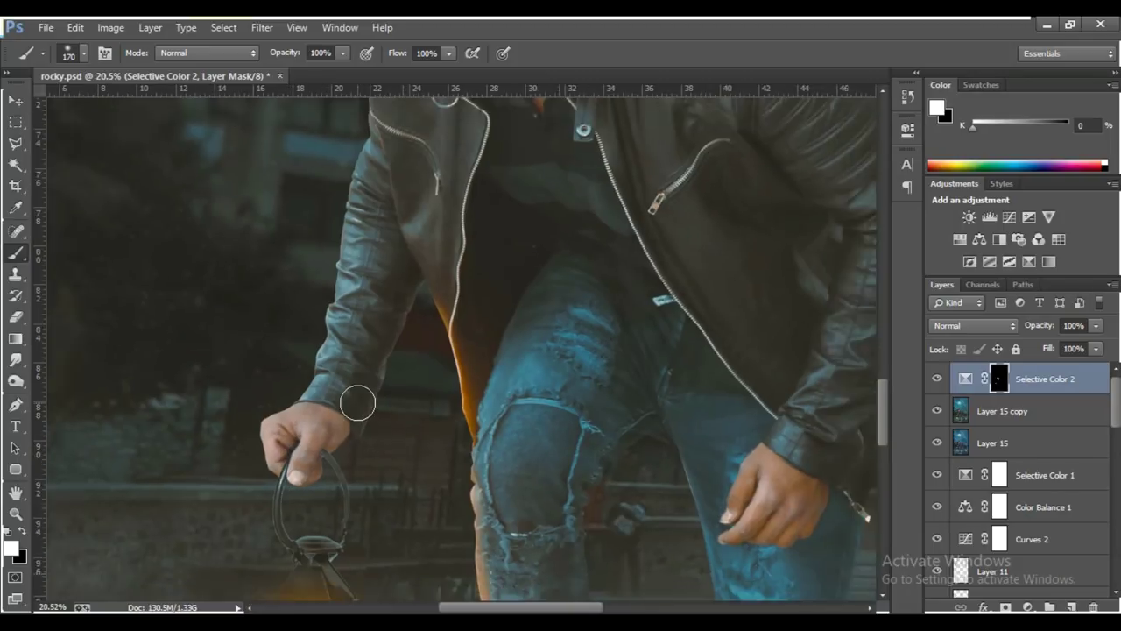
{"action": "scroll", "coordinate": [368, 390], "scroll_direction": "down", "scroll_amount": 5}
{"action": "scroll", "coordinate": [377, 368], "scroll_direction": "down", "scroll_amount": 2}
{"action": "left_click", "coordinate": [16, 100]}
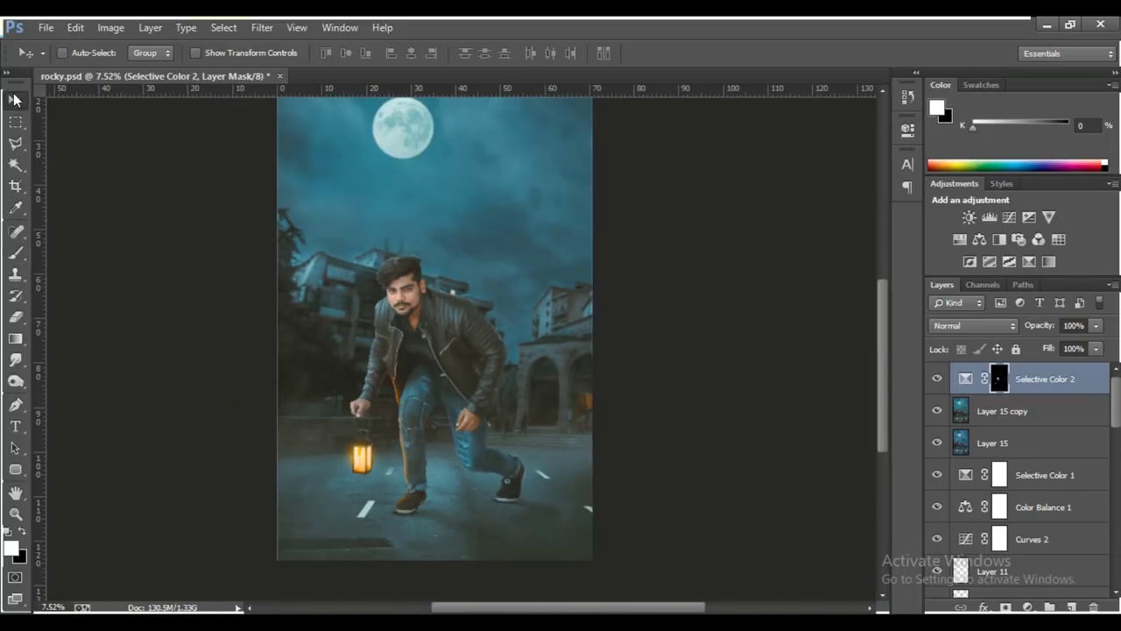
{"action": "right_click", "coordinate": [1033, 385]}
Merge Selective Color 2 into Layer 15 copy, then review the full composite and layer stack.
{"action": "left_click", "coordinate": [876, 487]}
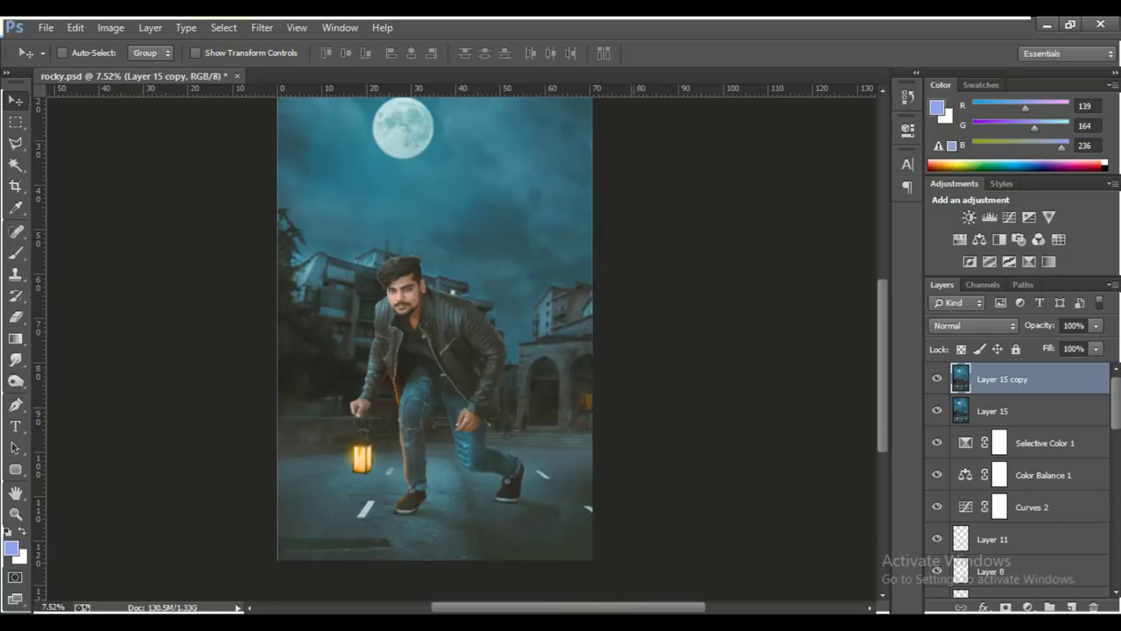
{"action": "key", "text": "ctrl+minus"}
{"action": "scroll", "coordinate": [371, 402], "scroll_direction": "up", "scroll_amount": 2}
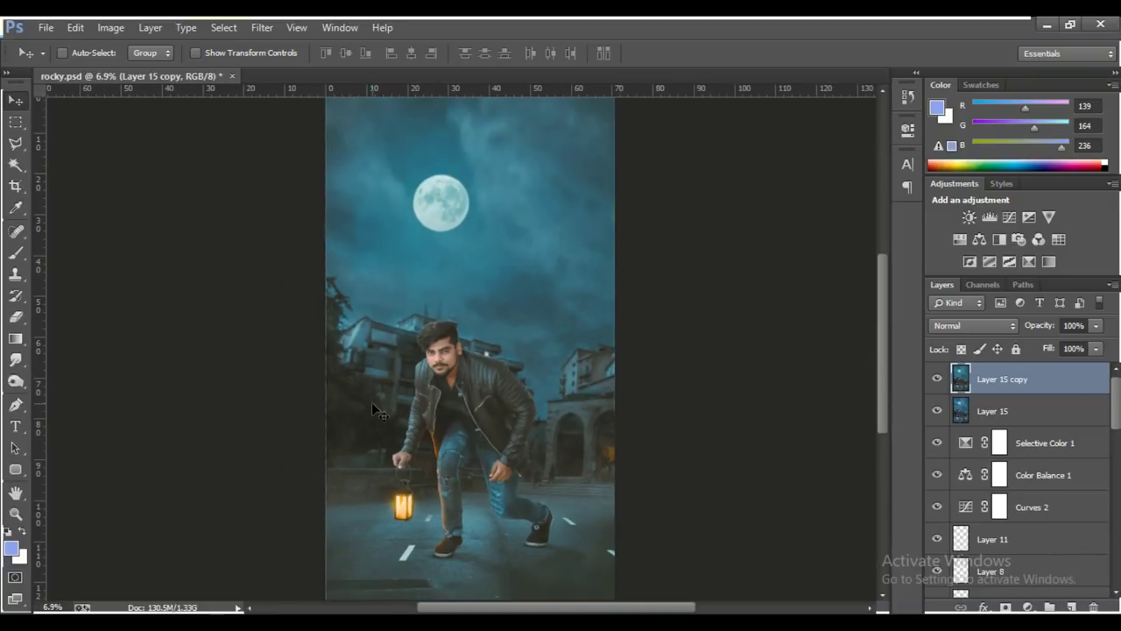
{"action": "scroll", "coordinate": [517, 368], "scroll_direction": "down", "scroll_amount": 2}
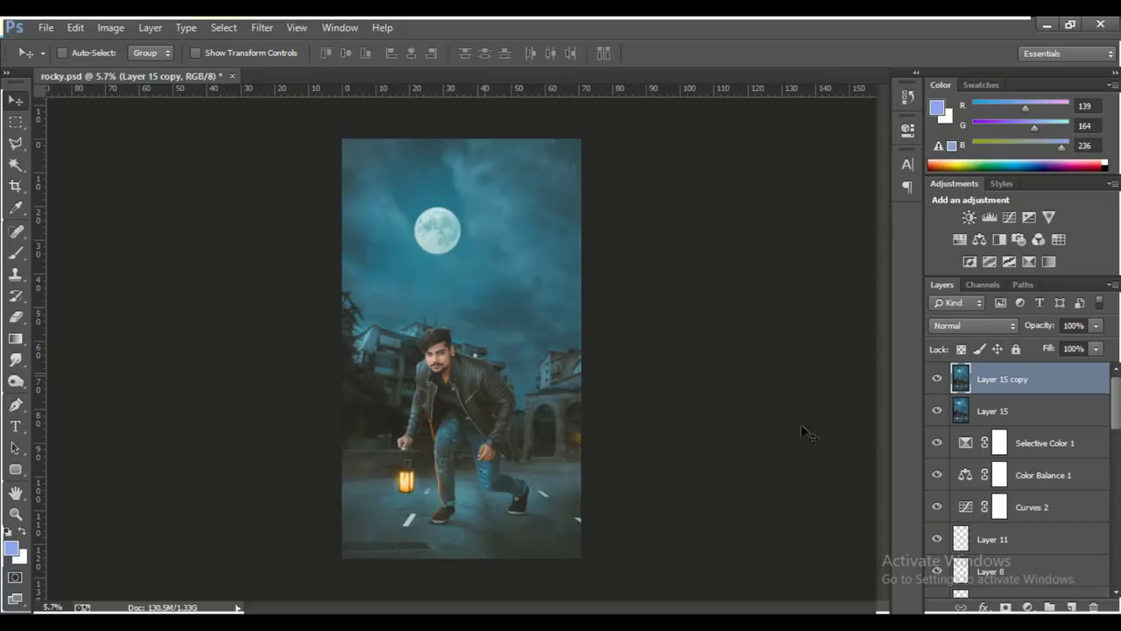
{"action": "scroll", "coordinate": [967, 532], "scroll_direction": "down", "scroll_amount": 3}
{"action": "scroll", "coordinate": [967, 531], "scroll_direction": "down", "scroll_amount": 2}
{"action": "scroll", "coordinate": [967, 531], "scroll_direction": "up", "scroll_amount": 1}
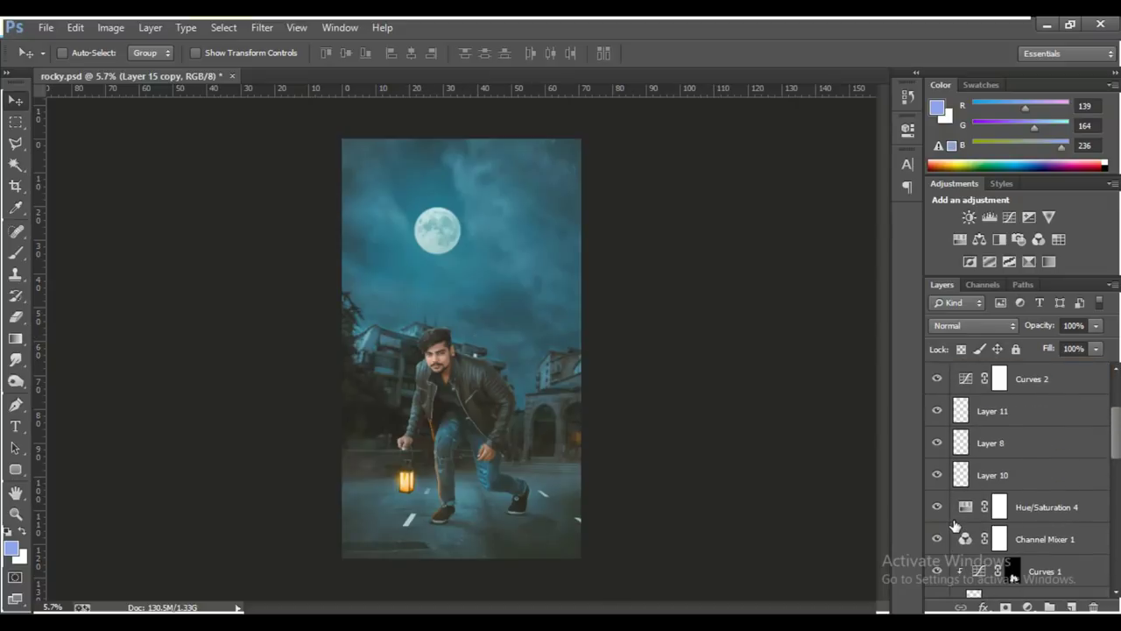
{"action": "scroll", "coordinate": [967, 531], "scroll_direction": "up", "scroll_amount": 4}
Add a Channel Mixer with Blue output set to Green 100 and Blue 0.
{"action": "left_click", "coordinate": [1030, 606]}
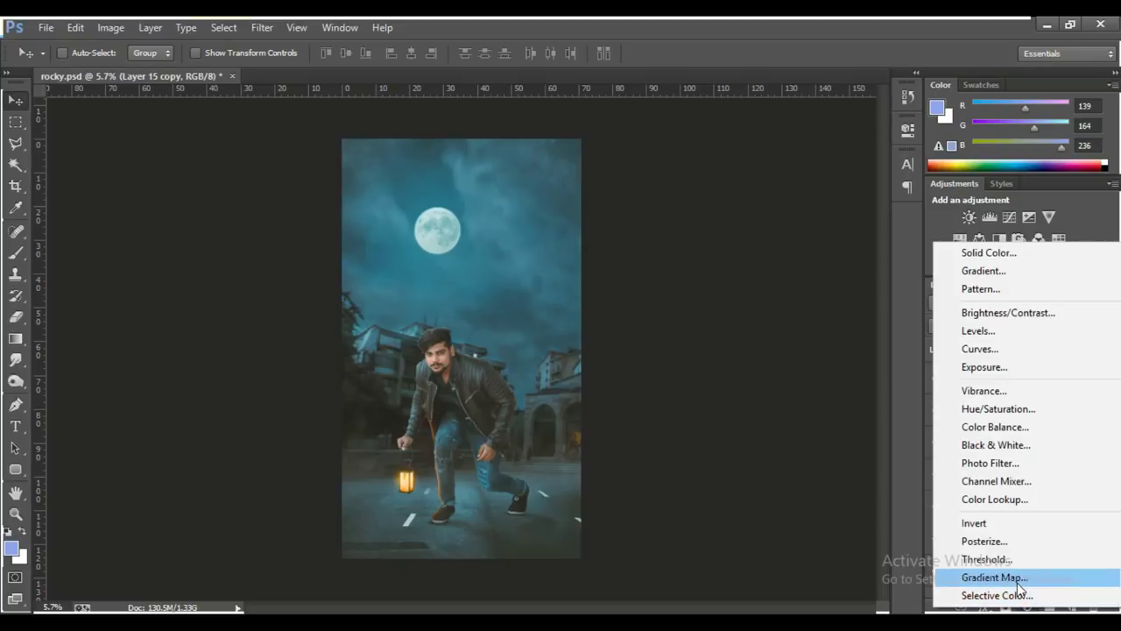
{"action": "left_click", "coordinate": [1012, 480]}
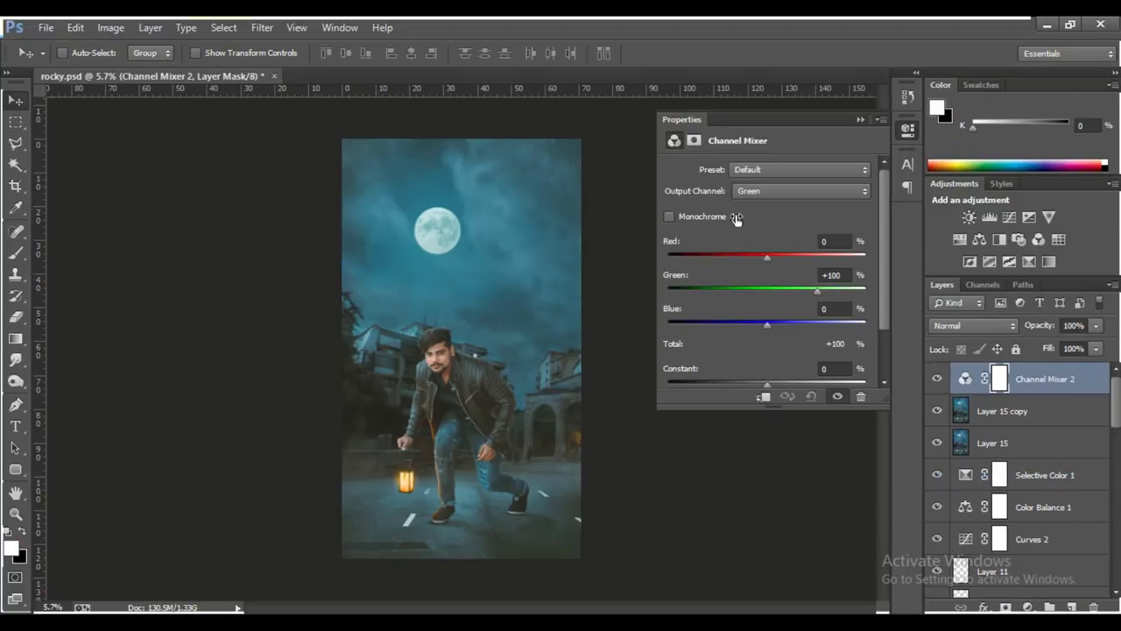
{"action": "left_click", "coordinate": [789, 190]}
{"action": "left_click", "coordinate": [762, 226]}
{"action": "left_click", "coordinate": [836, 277]}
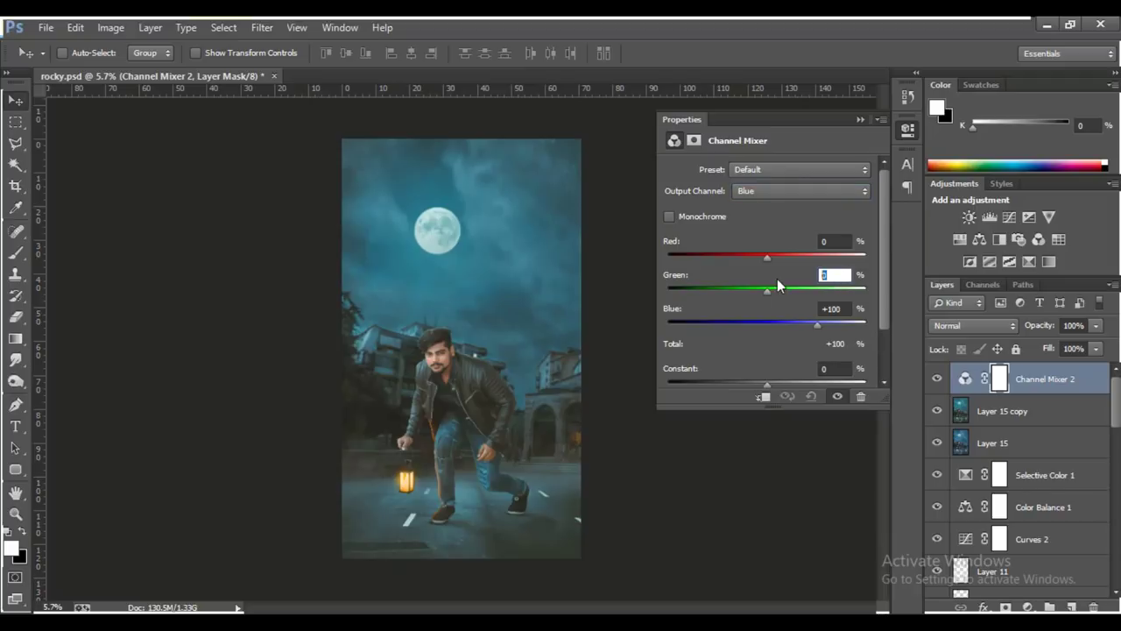
{"action": "type", "text": "100"}
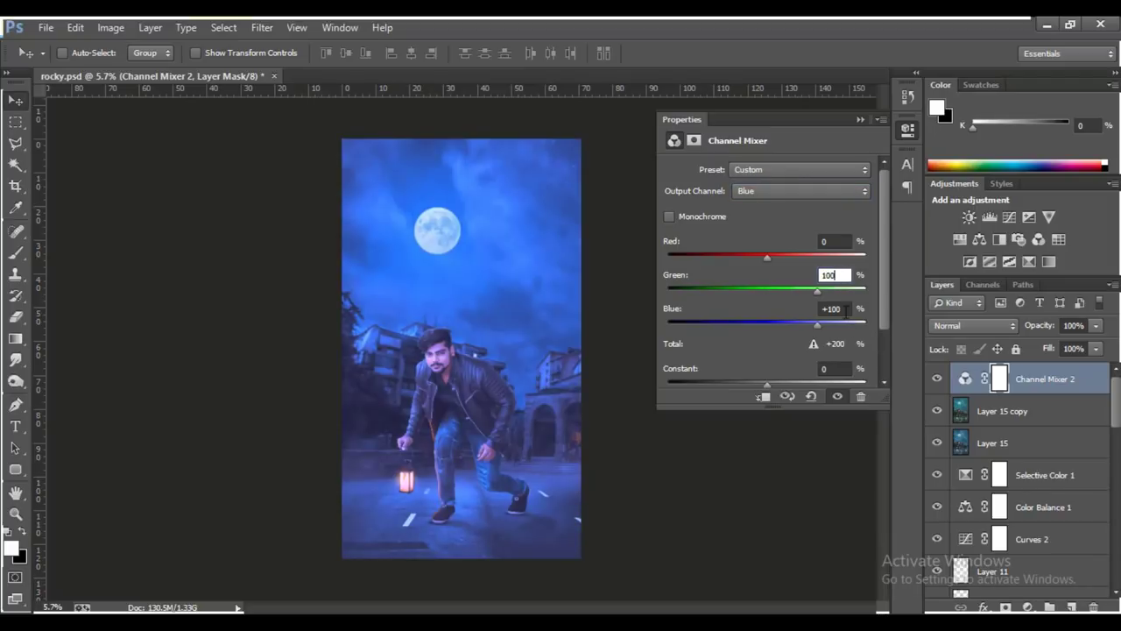
{"action": "key", "text": "Tab"}
{"action": "type", "text": "0"}
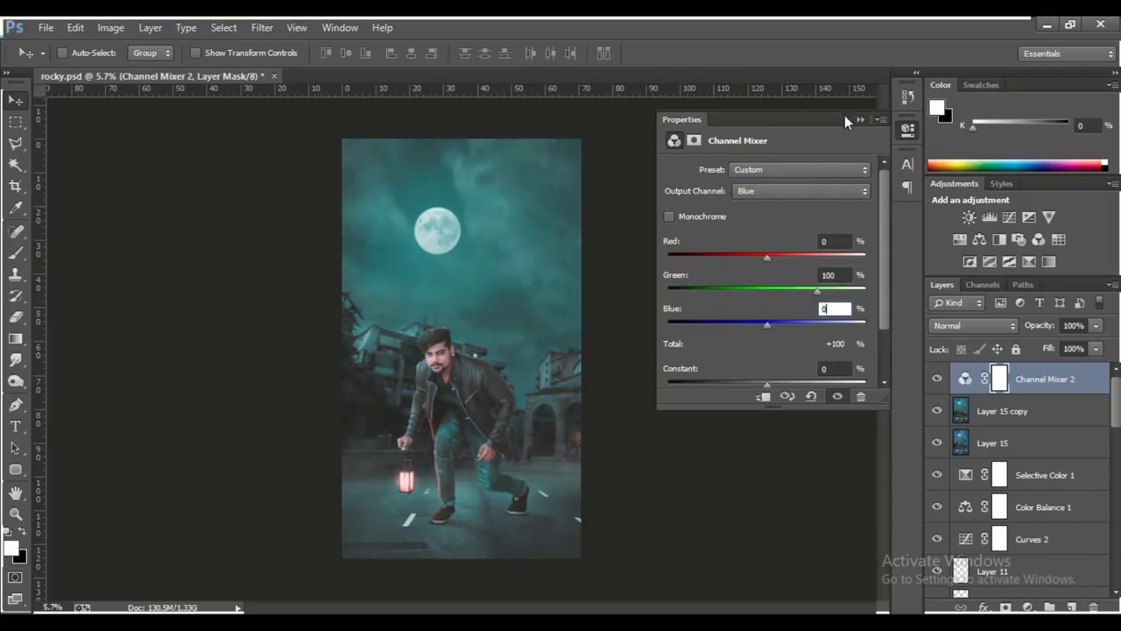
{"action": "left_click", "coordinate": [860, 119]}
Add a Hue/Saturation adjustment shifting Reds hue +14 and saturation +26.
{"action": "left_click", "coordinate": [980, 239]}
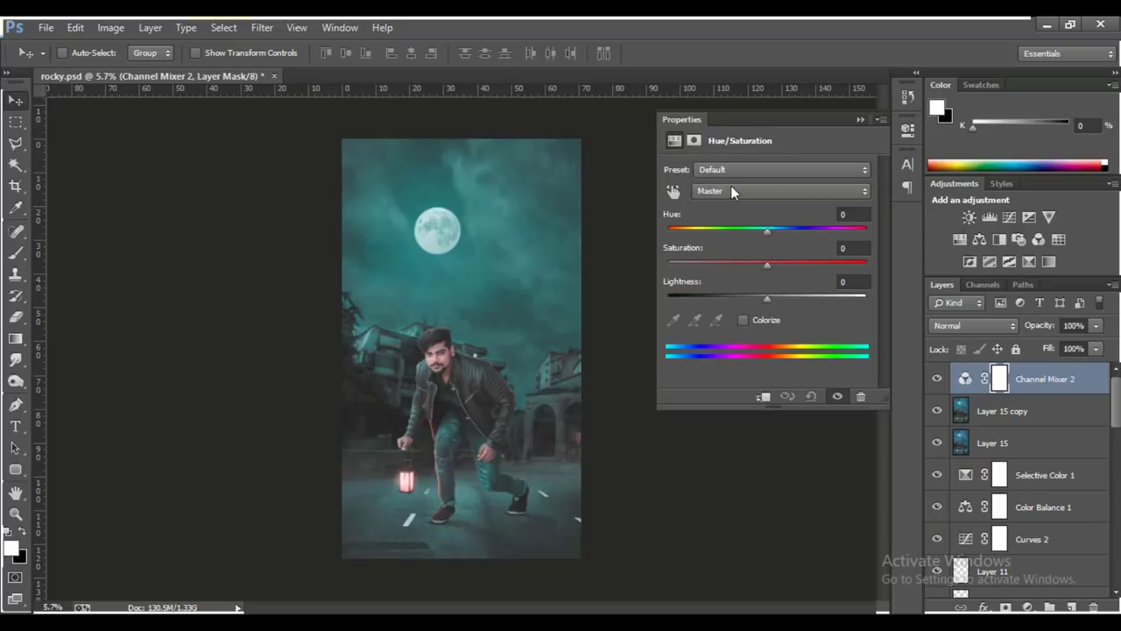
{"action": "left_click", "coordinate": [672, 191]}
{"action": "scroll", "coordinate": [484, 349], "scroll_direction": "up", "scroll_amount": 5}
{"action": "left_click_drag", "start_coordinate": [429, 361], "coordinate": [481, 362]}
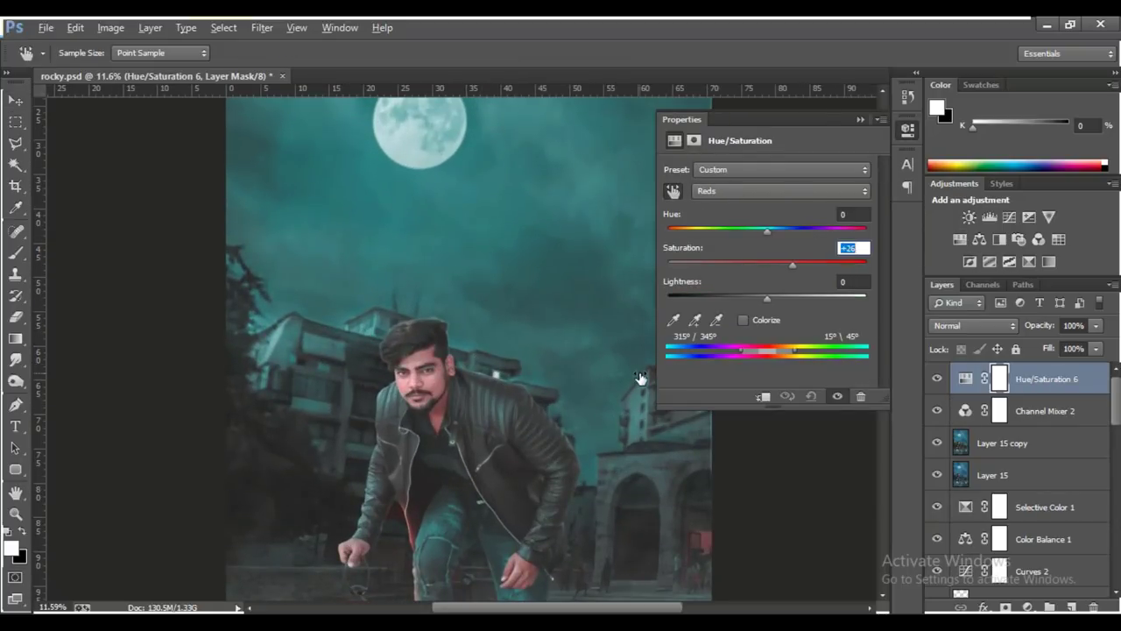
{"action": "left_click_drag", "start_coordinate": [419, 363], "coordinate": [432, 366]}
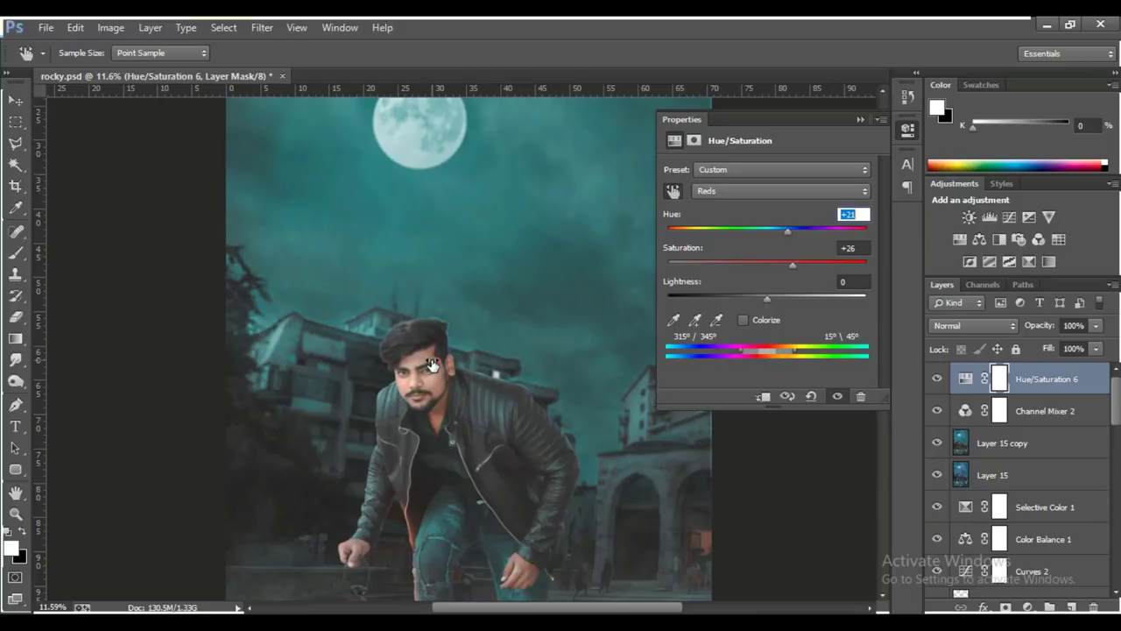
{"action": "type", "text": "+14"}
{"action": "scroll", "coordinate": [426, 367], "scroll_direction": "down", "scroll_amount": 5}
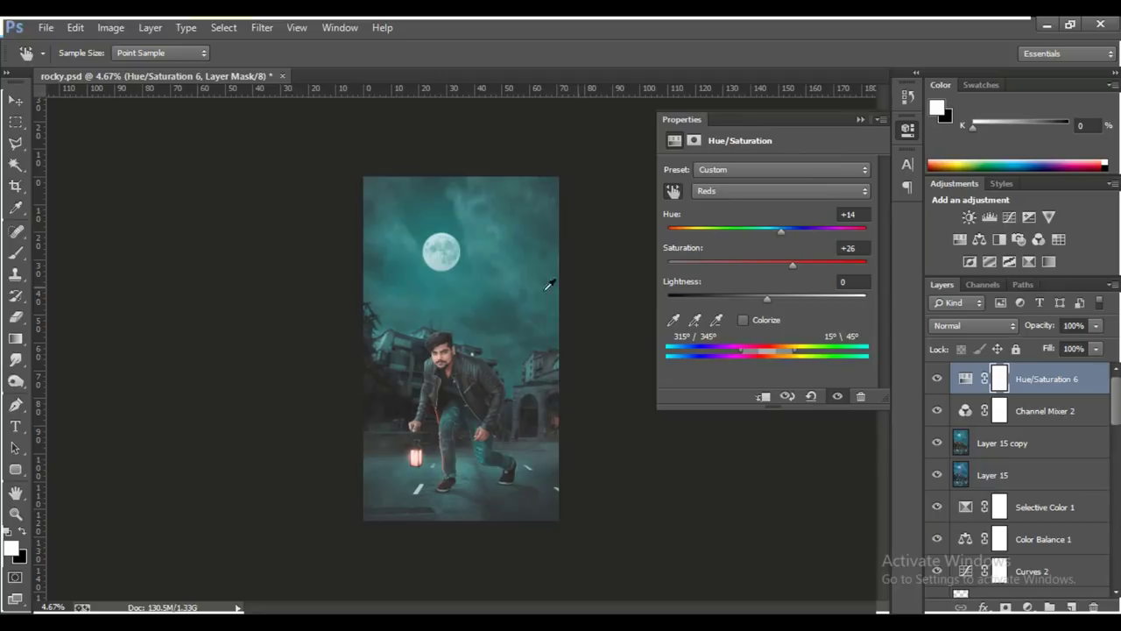
{"action": "left_click", "coordinate": [860, 119]}
Lower both new adjustment layers to 82% opacity and 50% fill, comparing before and after.
{"action": "left_click", "coordinate": [1038, 411], "text": "shift"}
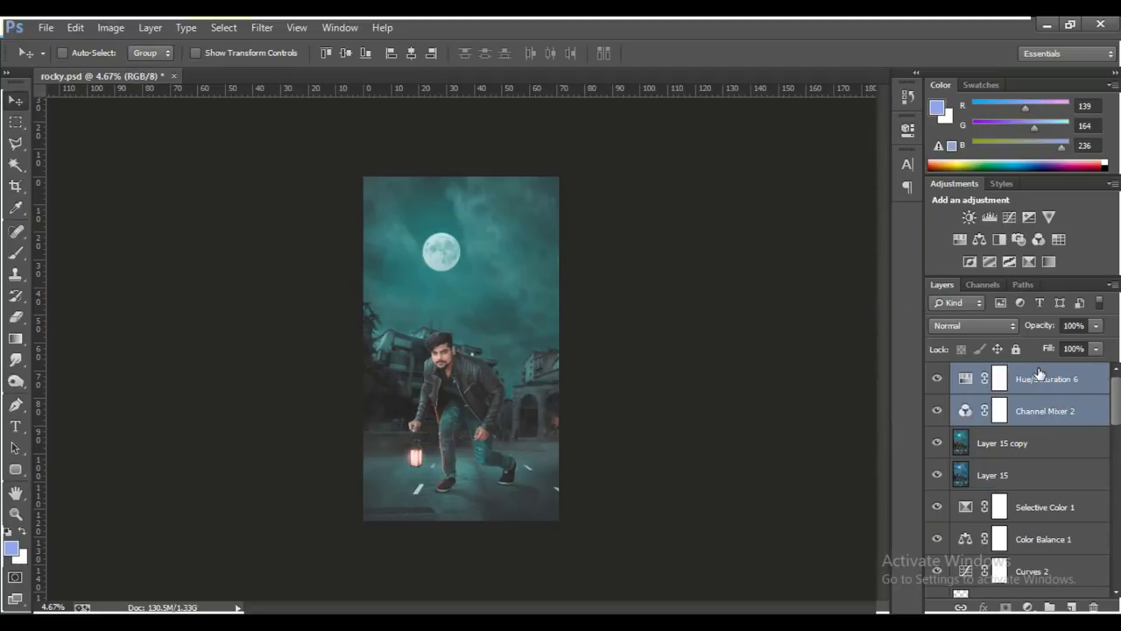
{"action": "left_click_drag", "start_coordinate": [1050, 353], "coordinate": [988, 372]}
{"action": "left_click_drag", "start_coordinate": [938, 416], "coordinate": [945, 376]}
{"action": "left_click", "coordinate": [946, 407]}
{"action": "scroll", "coordinate": [706, 309], "scroll_direction": "down", "scroll_amount": 2}
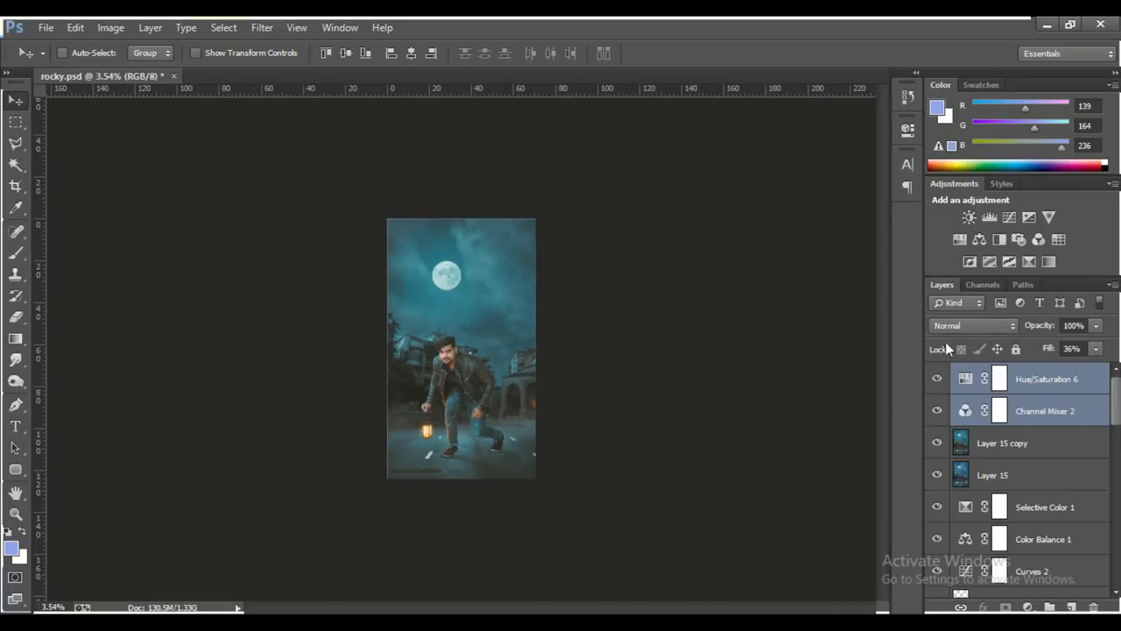
{"action": "left_click", "coordinate": [1026, 380]}
{"action": "left_click", "coordinate": [1035, 412], "text": "shift"}
{"action": "mouse_move", "coordinate": [1039, 327]}
{"action": "left_mouse_down"}
{"action": "mouse_move", "coordinate": [1027, 328]}
{"action": "mouse_move", "coordinate": [1050, 349]}
{"action": "left_mouse_up"}
{"action": "left_click", "coordinate": [1025, 380]}
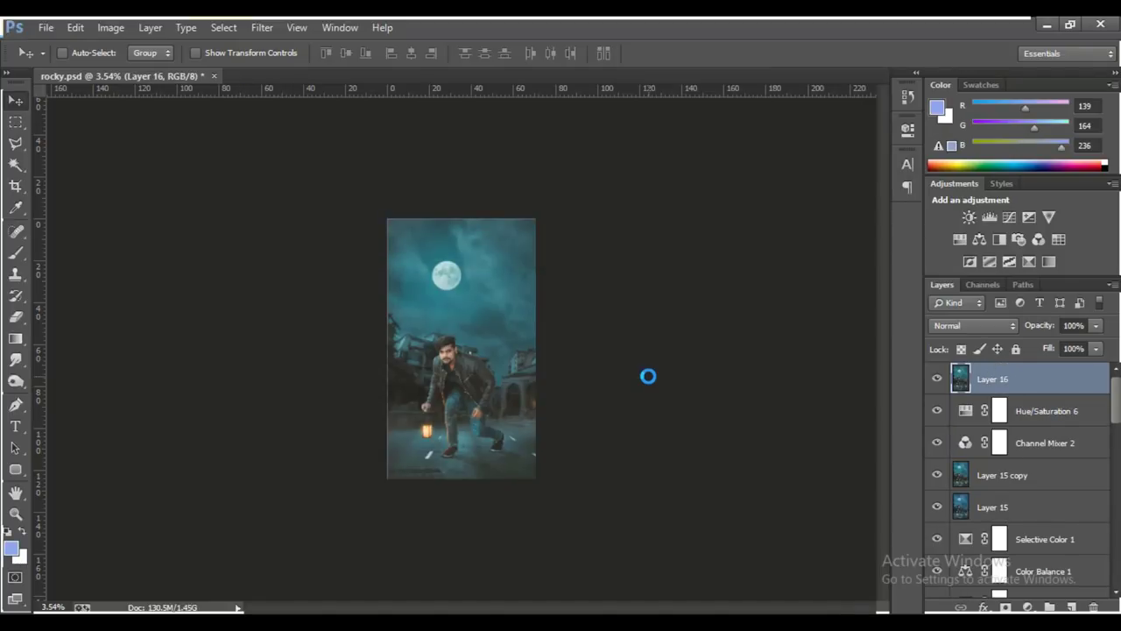
Stamp all visible layers into a new Layer 17.
{"action": "scroll", "coordinate": [401, 346], "scroll_direction": "up", "scroll_amount": 1}
{"action": "scroll", "coordinate": [402, 346], "scroll_direction": "up", "scroll_amount": 2}
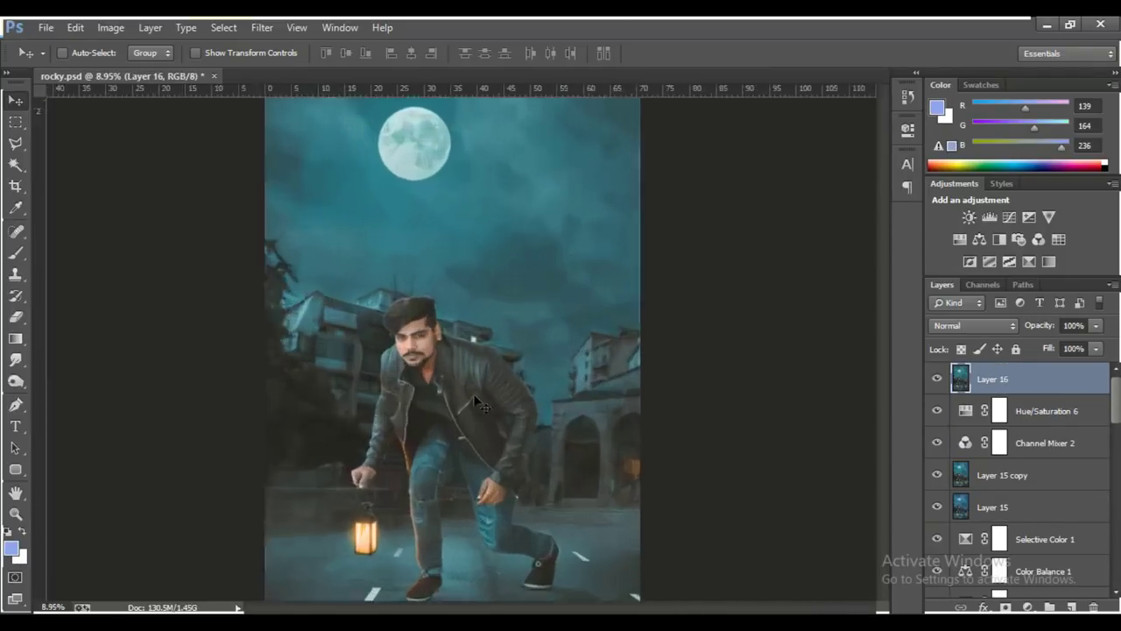
{"action": "scroll", "coordinate": [401, 346], "scroll_direction": "up", "scroll_amount": 2}
{"action": "scroll", "coordinate": [401, 346], "scroll_direction": "down", "scroll_amount": 3}
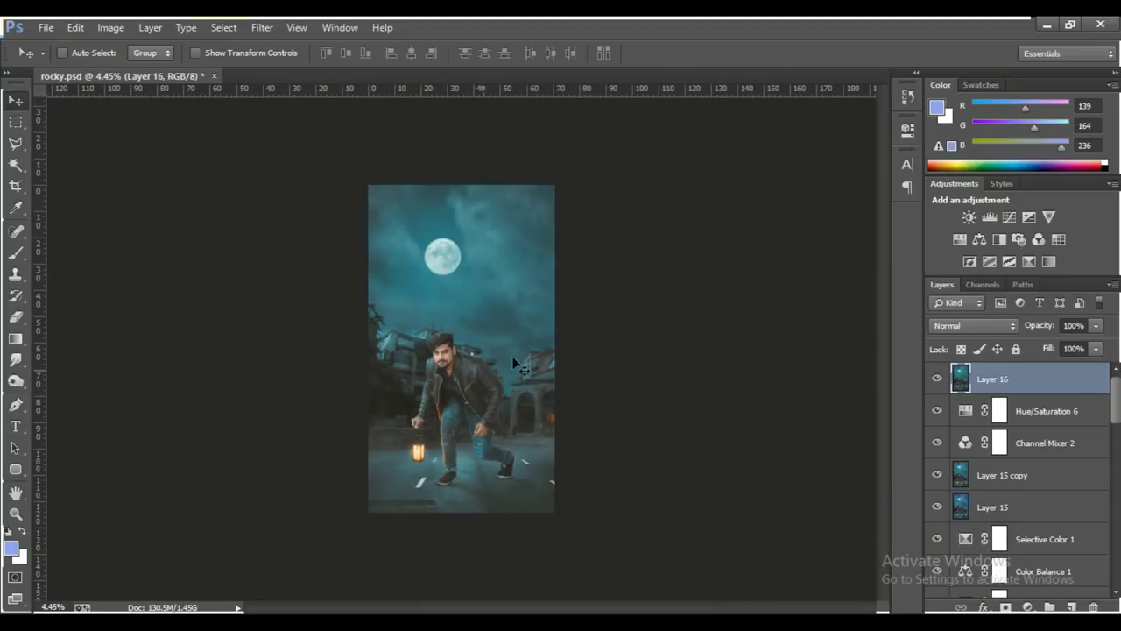
{"action": "scroll", "coordinate": [513, 362], "scroll_direction": "down", "scroll_amount": 1}
{"action": "scroll", "coordinate": [964, 541], "scroll_direction": "down", "scroll_amount": 5}
{"action": "key", "text": "ctrl+shift+alt+e"}
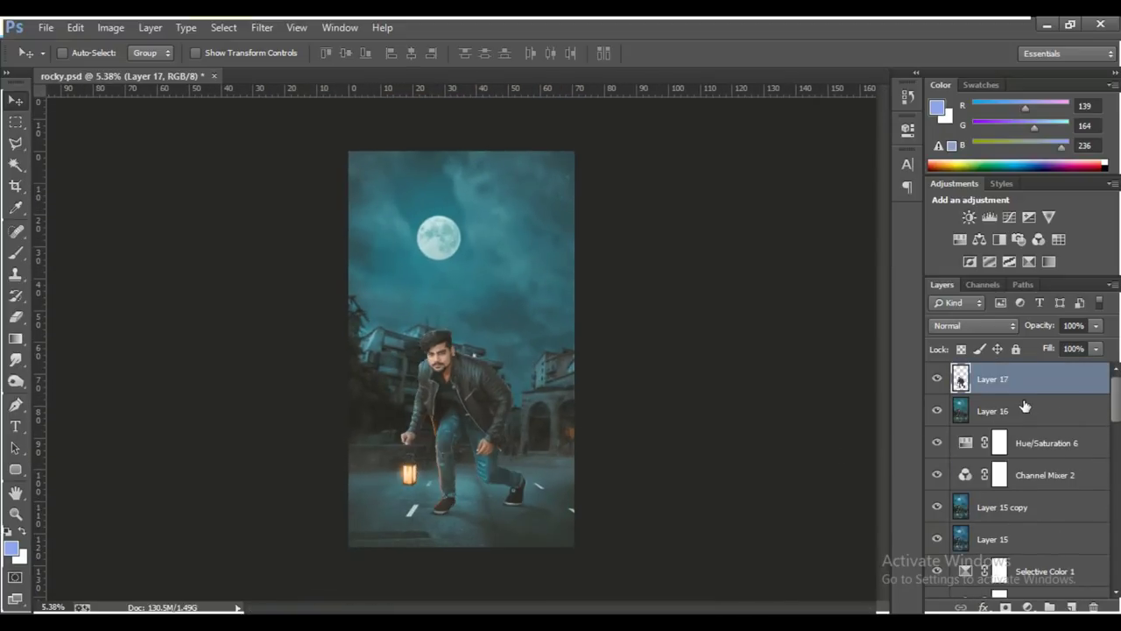
Give Layer 17 a light-cyan Inner Shadow in Screen mode at 75% opacity.
{"action": "right_click", "coordinate": [1039, 400]}
{"action": "left_click", "coordinate": [885, 108]}
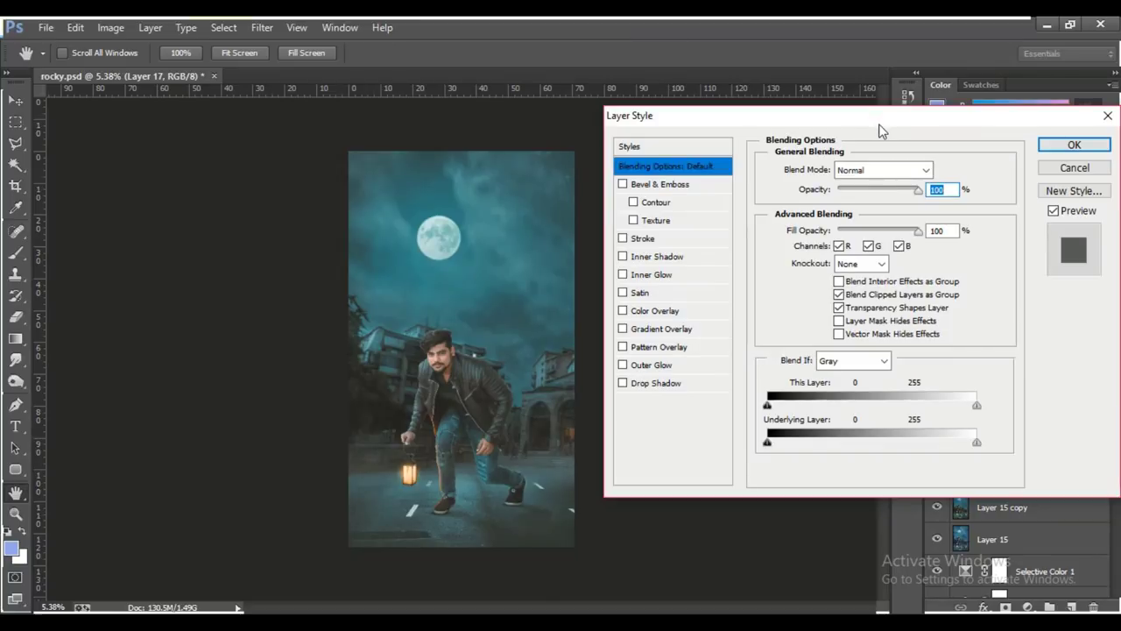
{"action": "left_click", "coordinate": [504, 325]}
{"action": "left_click", "coordinate": [657, 256]}
{"action": "left_click", "coordinate": [938, 169]}
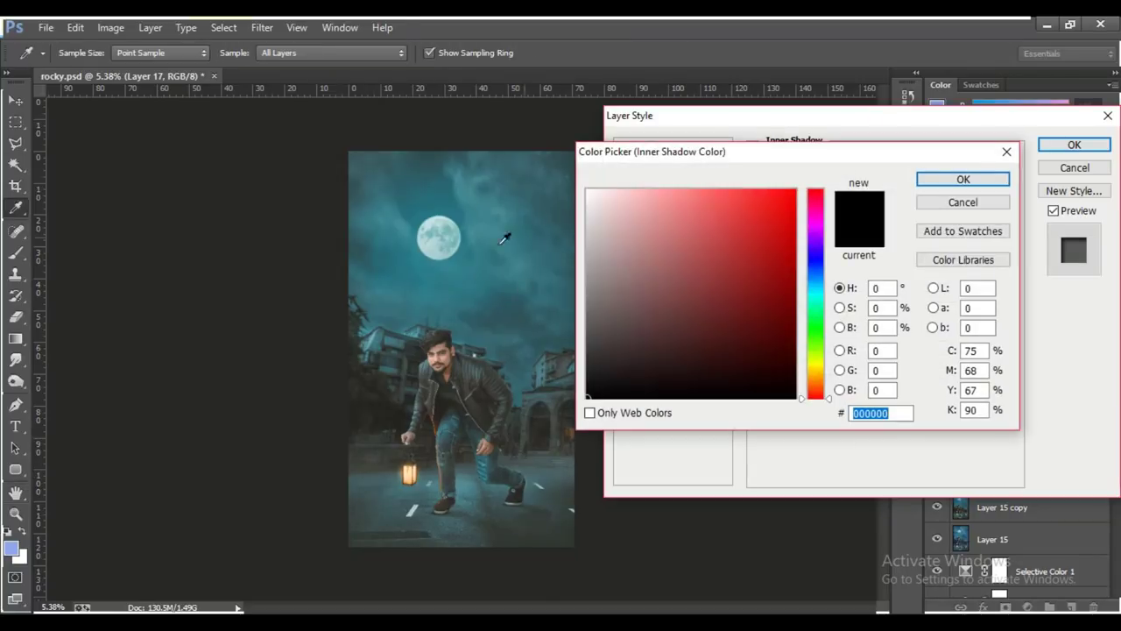
{"action": "left_click", "coordinate": [508, 237]}
{"action": "key", "text": "Return"}
{"action": "key", "text": "s"}
{"action": "key", "text": "ctrl+plus"}
{"action": "key", "text": "ctrl+plus"}
{"action": "key", "text": "ctrl+plus"}
{"action": "key", "text": "ctrl+plus"}
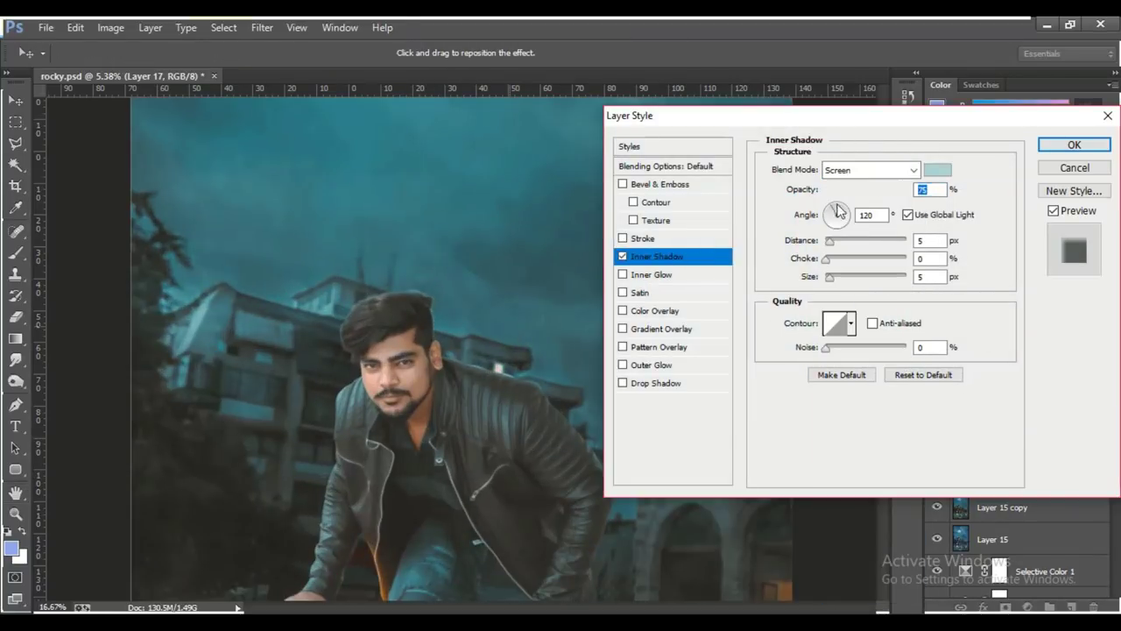
{"action": "left_click", "coordinate": [839, 209]}
{"action": "left_click", "coordinate": [1074, 145]}
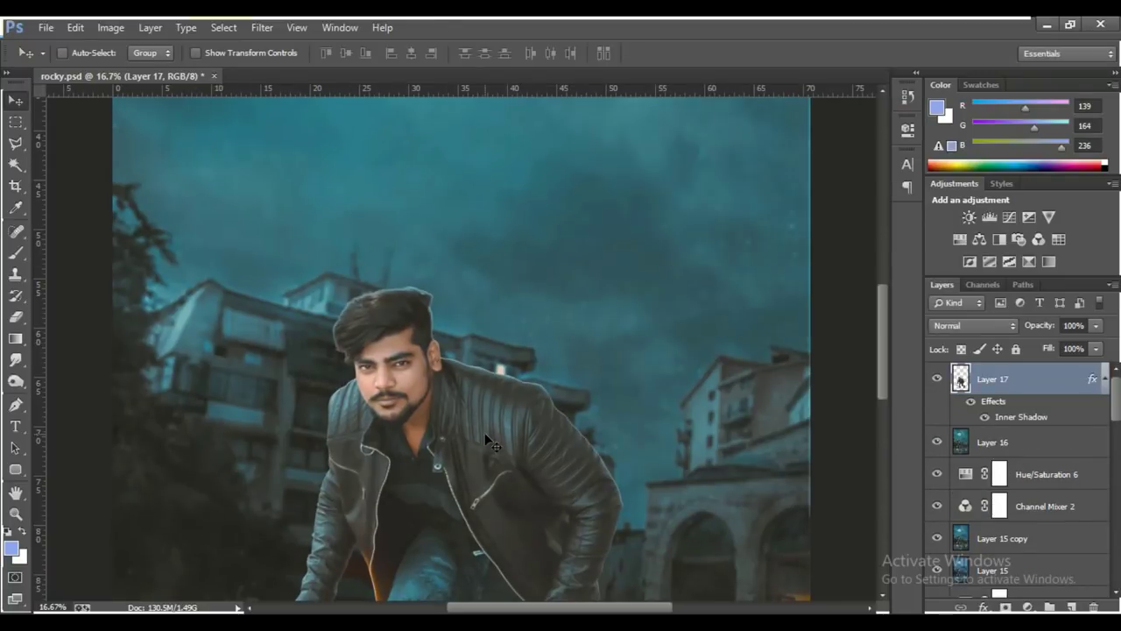
Split the inner shadow effect into its own layer and select it.
{"action": "scroll", "coordinate": [486, 435], "scroll_direction": "down", "scroll_amount": 2}
{"action": "right_click", "coordinate": [1092, 378]}
{"action": "left_click", "coordinate": [941, 560]}
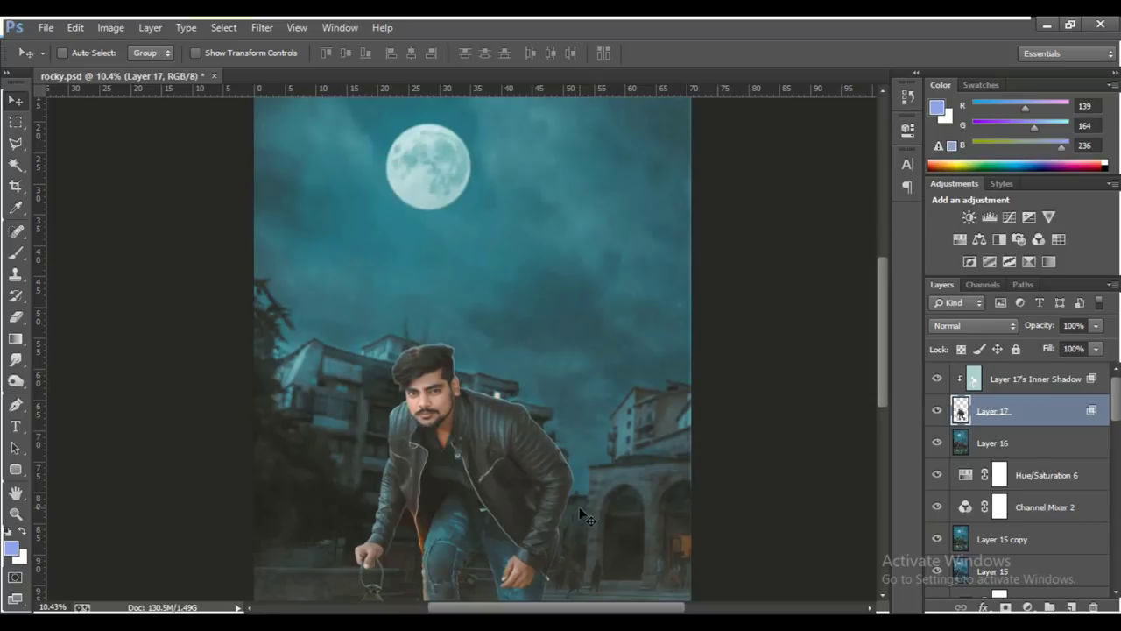
{"action": "scroll", "coordinate": [579, 507], "scroll_direction": "down", "scroll_amount": 2}
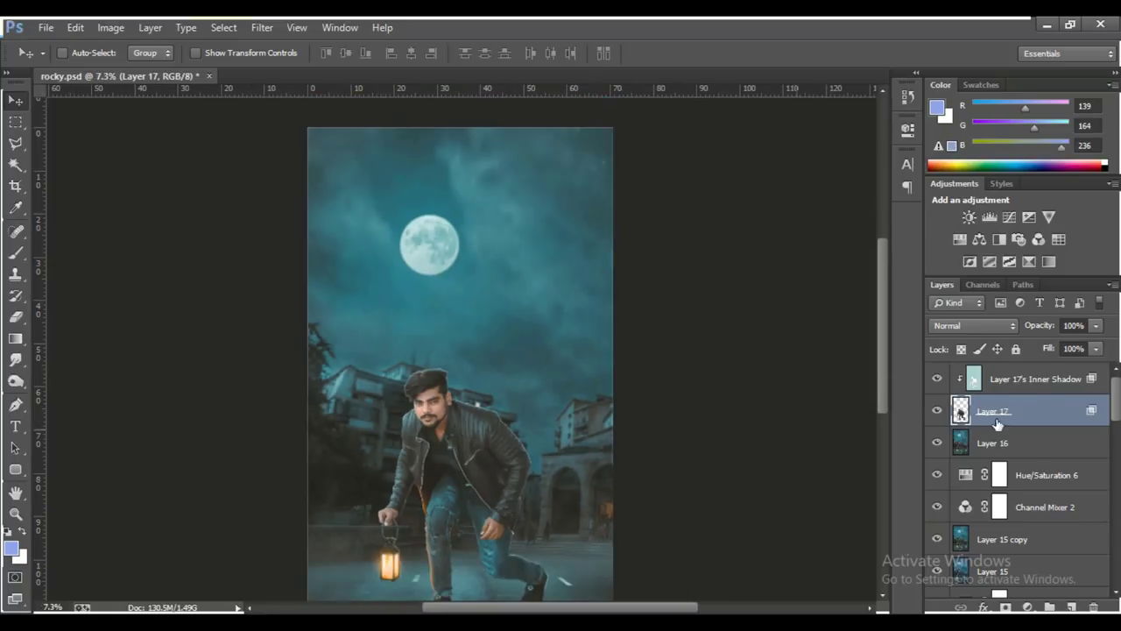
{"action": "left_click", "coordinate": [1033, 379]}
Erase the stray inner shadow around the man with a 507 px eraser.
{"action": "key", "text": "e"}
{"action": "scroll", "coordinate": [413, 514], "scroll_direction": "up", "scroll_amount": 3}
{"action": "right_click", "coordinate": [505, 392]}
{"action": "left_click", "coordinate": [670, 432]}
{"action": "key", "text": "Return"}
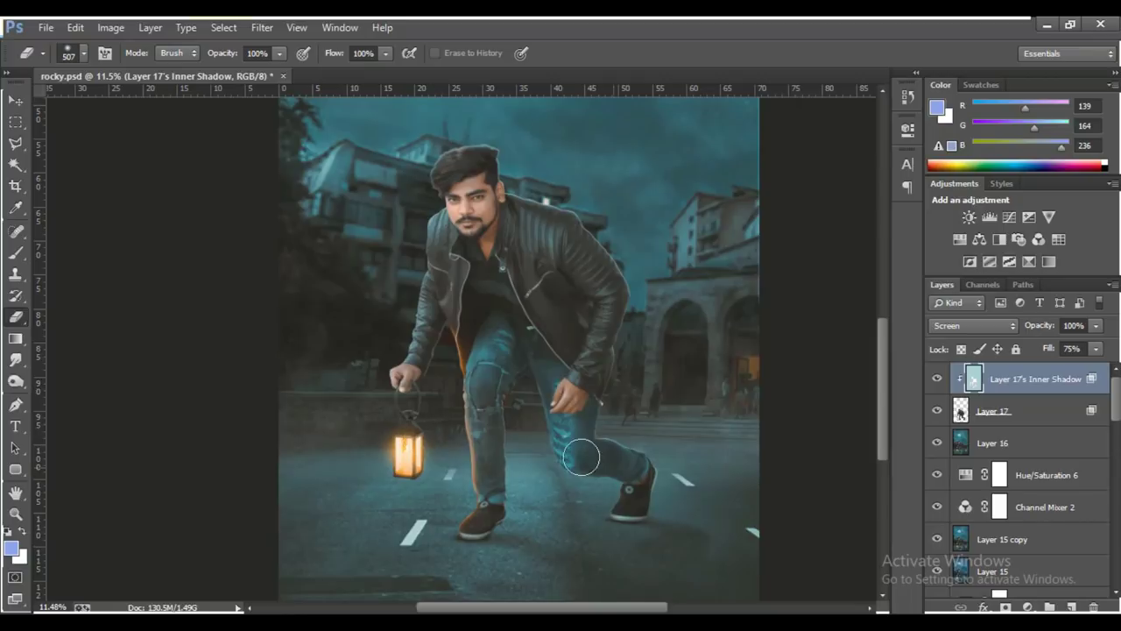
{"action": "scroll", "coordinate": [613, 464], "scroll_direction": "up", "scroll_amount": 3}
{"action": "mouse_move", "coordinate": [464, 335]}
{"action": "left_mouse_down"}
{"action": "mouse_move", "coordinate": [482, 460]}
{"action": "mouse_move", "coordinate": [514, 355]}
{"action": "left_mouse_up"}
{"action": "left_click_drag", "start_coordinate": [254, 237], "coordinate": [280, 476]}
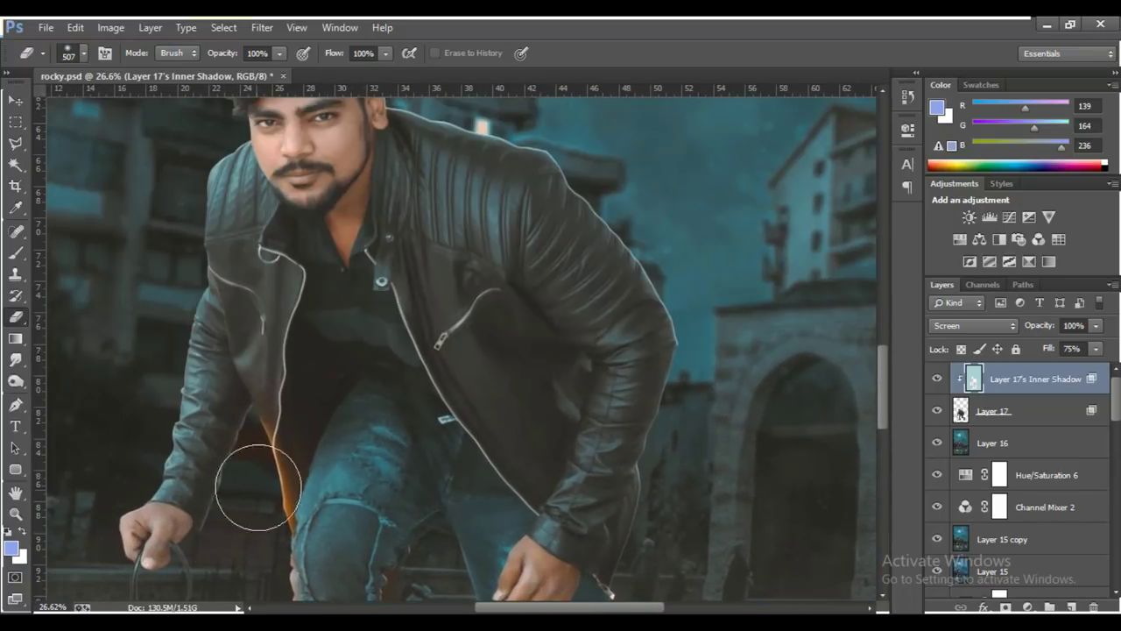
{"action": "left_click_drag", "start_coordinate": [397, 242], "coordinate": [403, 295]}
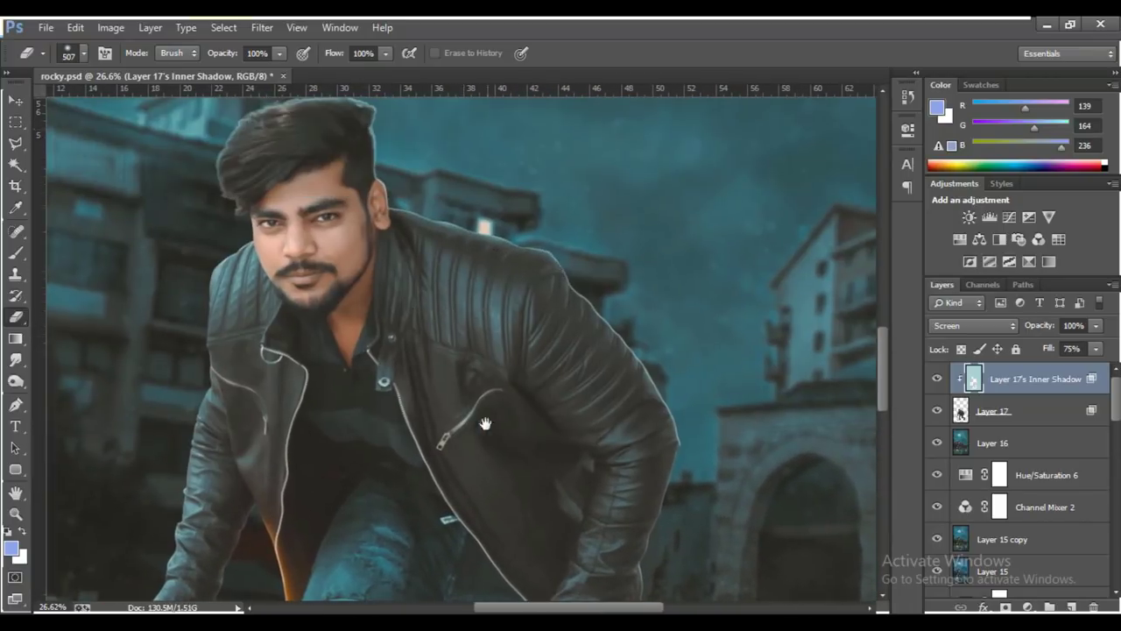
{"action": "left_click_drag", "start_coordinate": [491, 302], "coordinate": [486, 420]}
{"action": "scroll", "coordinate": [327, 261], "scroll_direction": "down", "scroll_amount": 5}
{"action": "scroll", "coordinate": [328, 261], "scroll_direction": "down", "scroll_amount": 2}
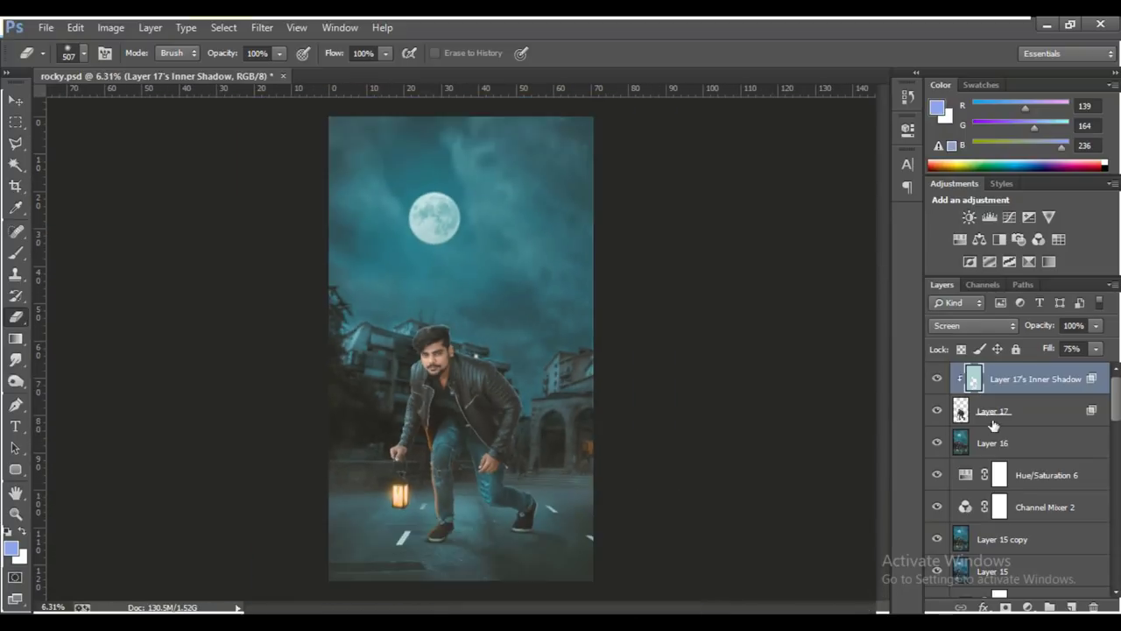
Merge the layers into 'Layer 17's Inner Shadow' and launch the Camera Raw Filter.
{"action": "key", "text": "ctrl+e"}
{"action": "key", "text": "v"}
{"action": "left_click", "coordinate": [277, 32]}
{"action": "left_click", "coordinate": [297, 123]}
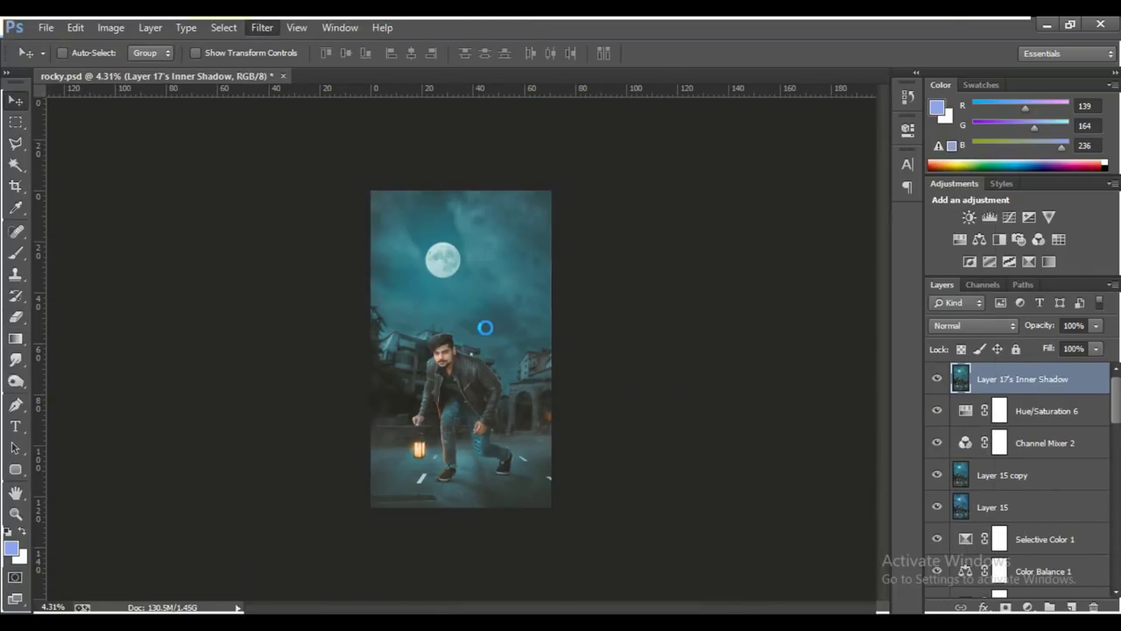
Brush a local adjustment over the lantern with Exposure +0.40 and Temperature +44.
{"action": "key", "text": "k"}
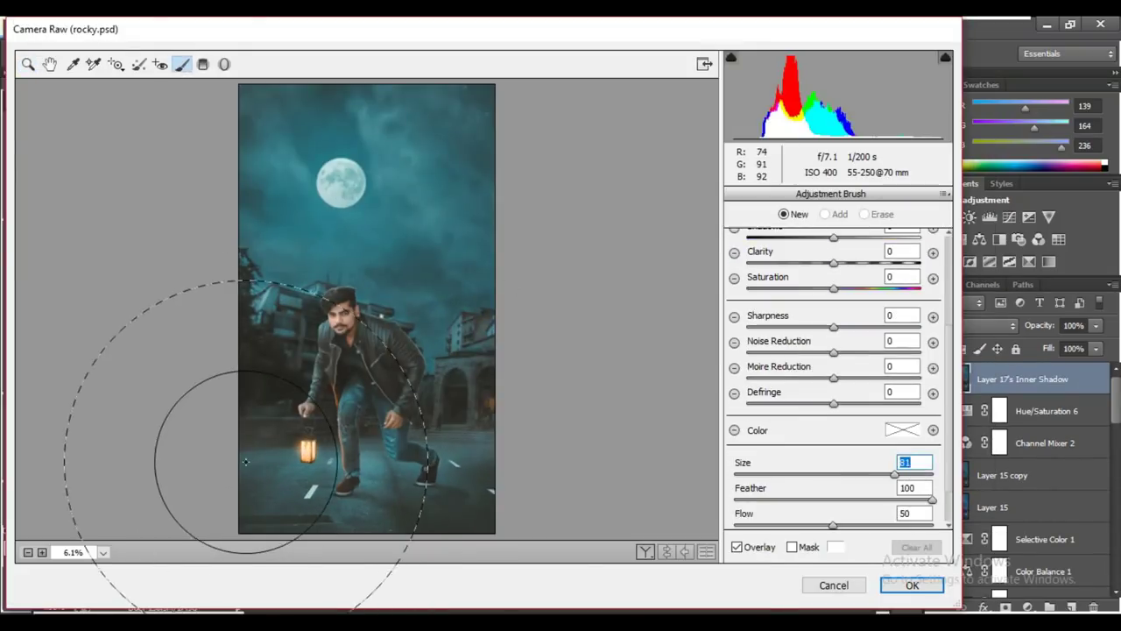
{"action": "left_click", "coordinate": [307, 449]}
{"action": "mouse_move", "coordinate": [830, 318]}
{"action": "left_mouse_down"}
{"action": "mouse_move", "coordinate": [876, 320]}
{"action": "mouse_move", "coordinate": [838, 319]}
{"action": "left_mouse_up"}
{"action": "left_click_drag", "start_coordinate": [833, 255], "coordinate": [856, 255]}
{"action": "left_click_drag", "start_coordinate": [836, 320], "coordinate": [843, 320]}
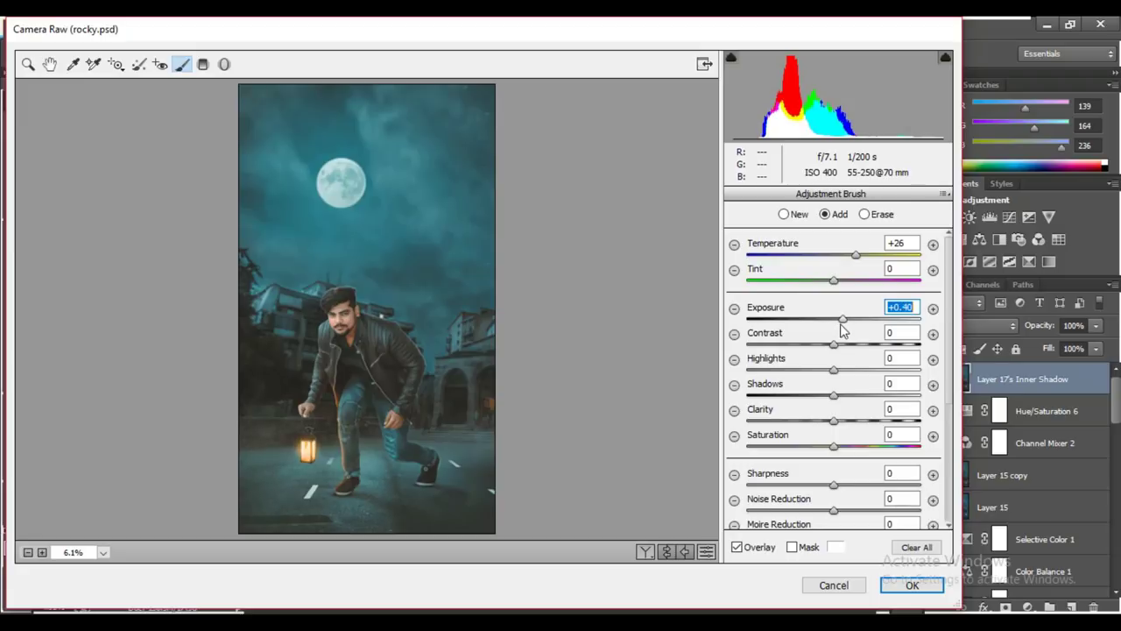
{"action": "left_click_drag", "start_coordinate": [856, 255], "coordinate": [872, 255]}
Add +13 Clarity and slightly raise highlights across the whole image.
{"action": "key", "text": "z"}
{"action": "left_click_drag", "start_coordinate": [834, 520], "coordinate": [847, 521]}
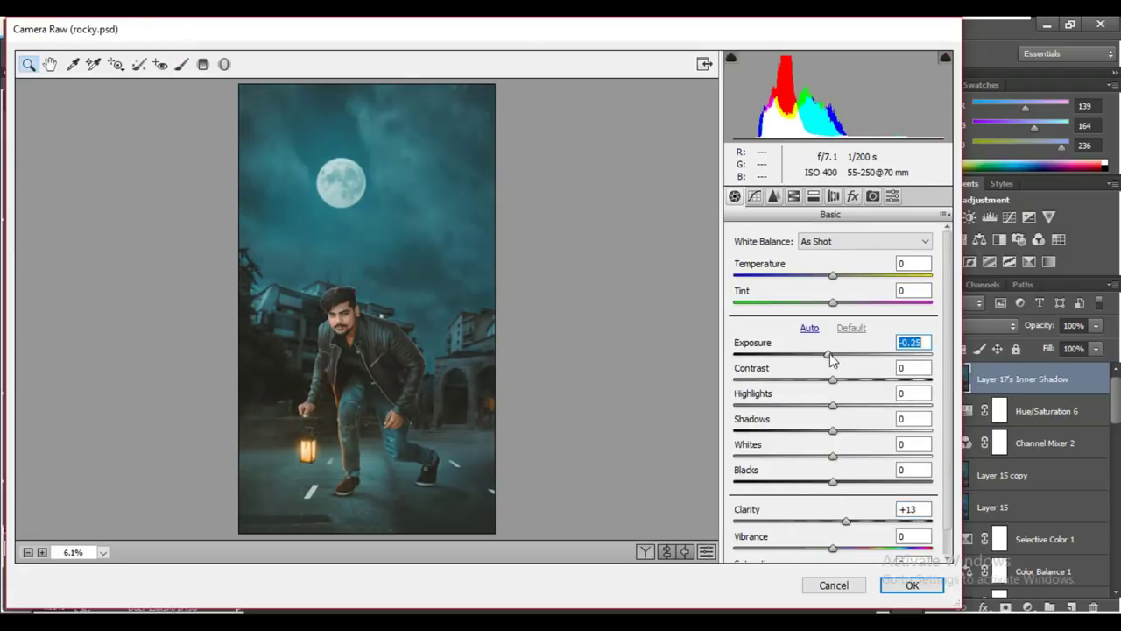
{"action": "mouse_move", "coordinate": [833, 405]}
{"action": "left_mouse_down"}
{"action": "mouse_move", "coordinate": [844, 417]}
{"action": "mouse_move", "coordinate": [821, 440]}
{"action": "left_mouse_up"}
Brush the moon with a local adjustment at Exposure +0.15 and Temperature 0.
{"action": "key", "text": "k"}
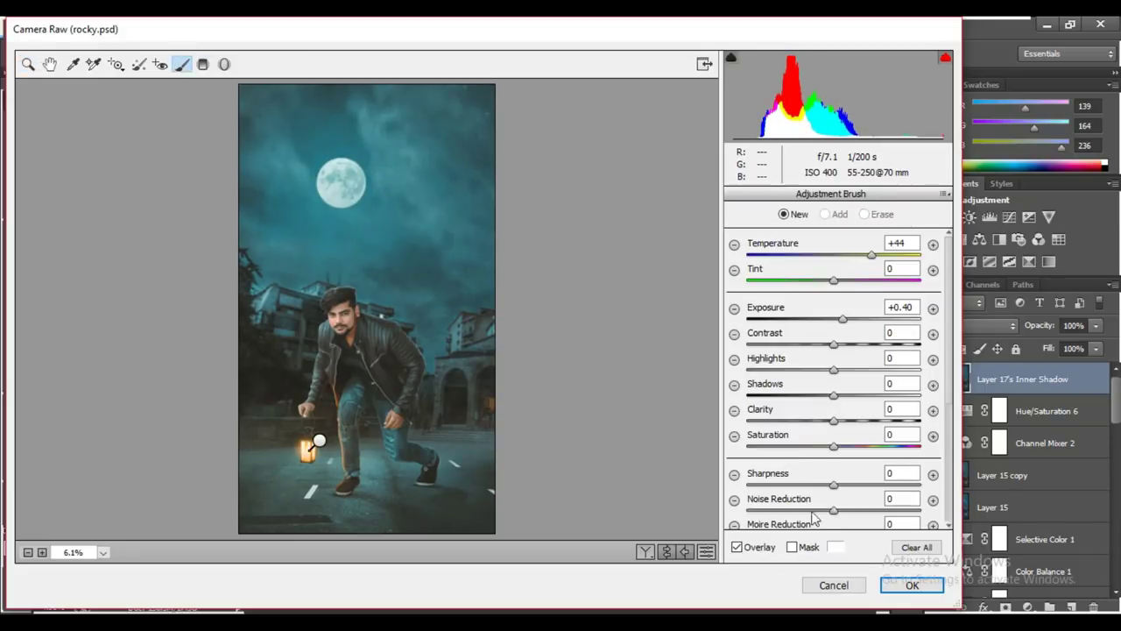
{"action": "left_click", "coordinate": [339, 187]}
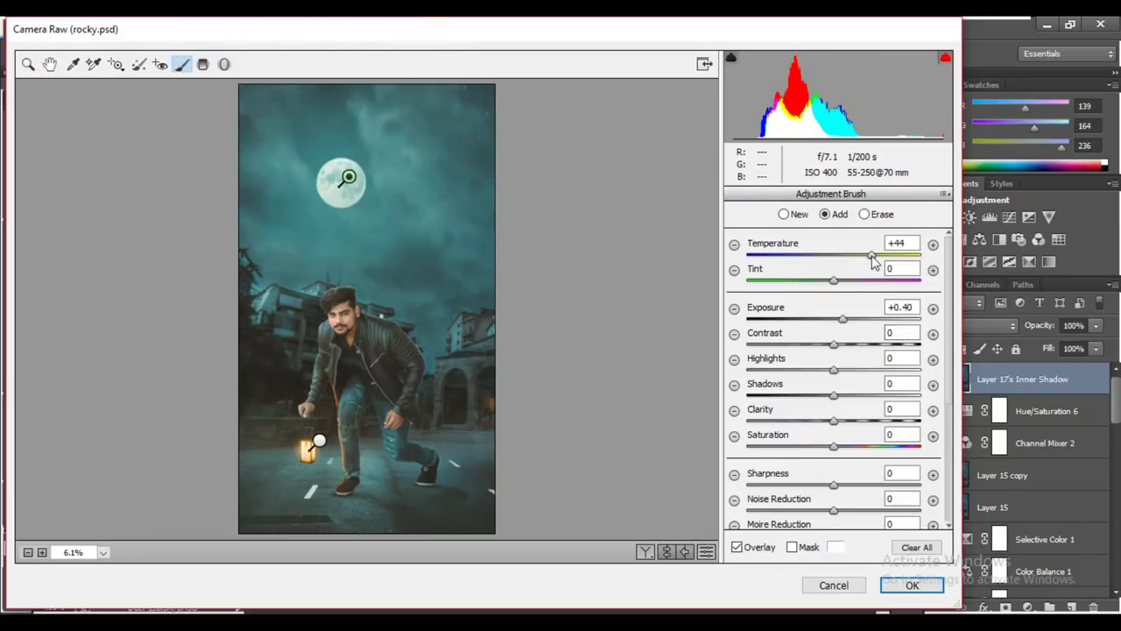
{"action": "double_click", "coordinate": [871, 255]}
{"action": "left_click", "coordinate": [844, 320]}
{"action": "left_click_drag", "start_coordinate": [845, 324], "coordinate": [839, 330]}
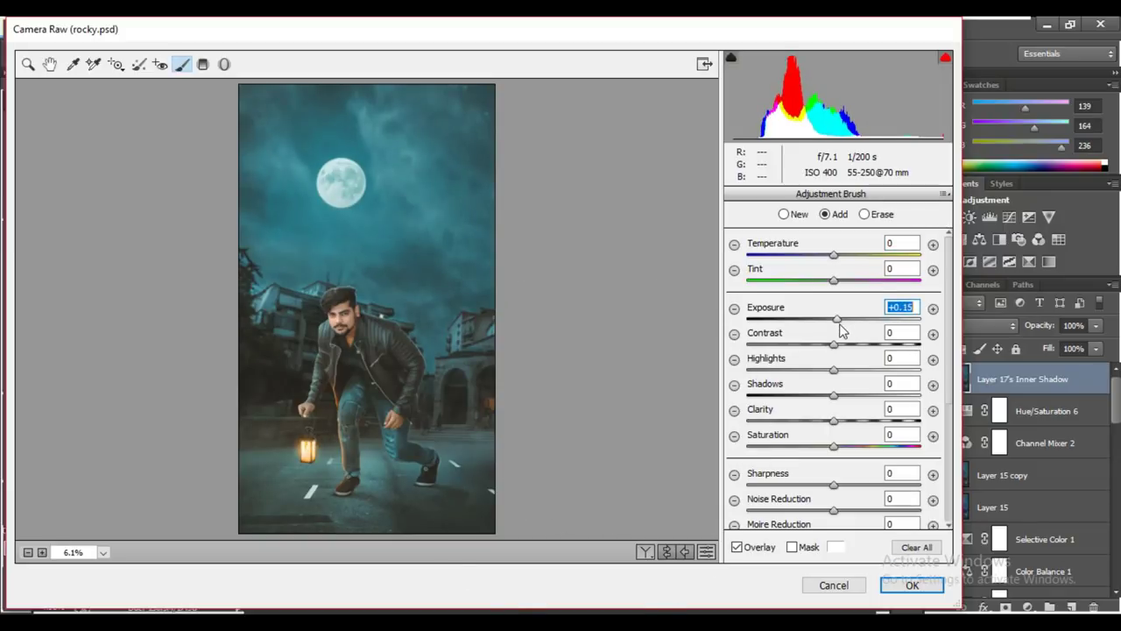
Apply the Camera Raw filter and toggle the layer to compare before and after.
{"action": "key", "text": "Return"}
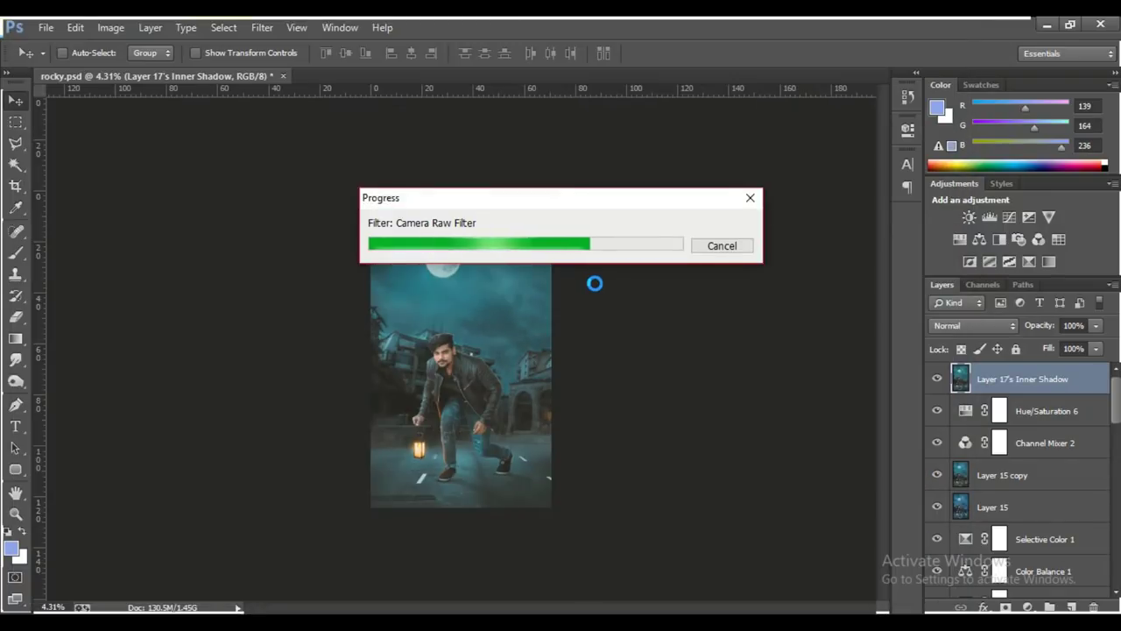
{"action": "left_click", "coordinate": [937, 378]}
{"action": "left_click", "coordinate": [937, 379]}
{"action": "left_click", "coordinate": [937, 379]}
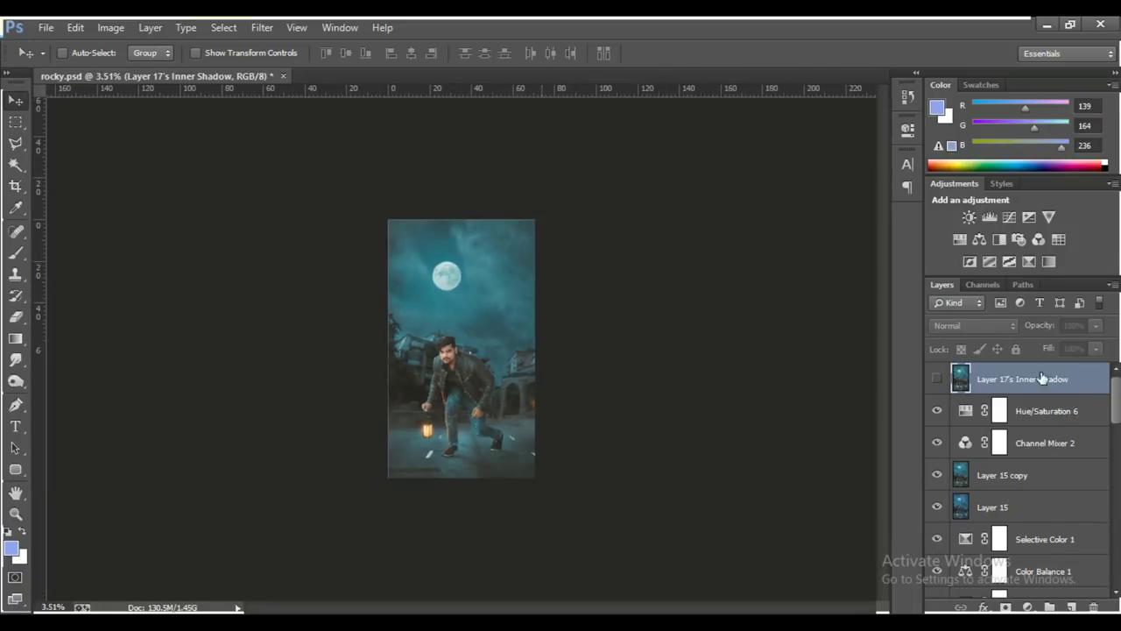
{"action": "scroll", "coordinate": [433, 343], "scroll_direction": "up", "scroll_amount": 2}
{"action": "scroll", "coordinate": [443, 351], "scroll_direction": "down", "scroll_amount": 2}
{"action": "left_click", "coordinate": [938, 378]}
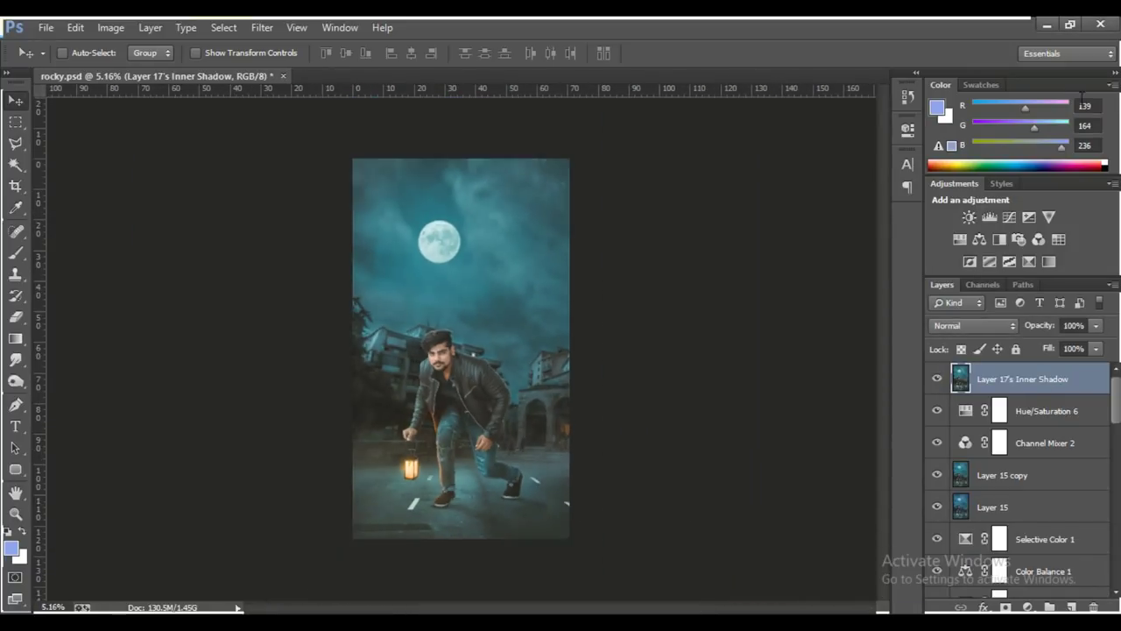
Set white as the text colour and add a 'the' type layer on the image.
{"action": "key", "text": "t"}
{"action": "key", "text": "d"}
{"action": "left_click", "coordinate": [20, 535]}
{"action": "left_click", "coordinate": [407, 309]}
{"action": "type", "text": "the"}
{"action": "key", "text": "ctrl+Return"}
Add a second white type layer reading 'homicide' below THE.
{"action": "left_click", "coordinate": [398, 350]}
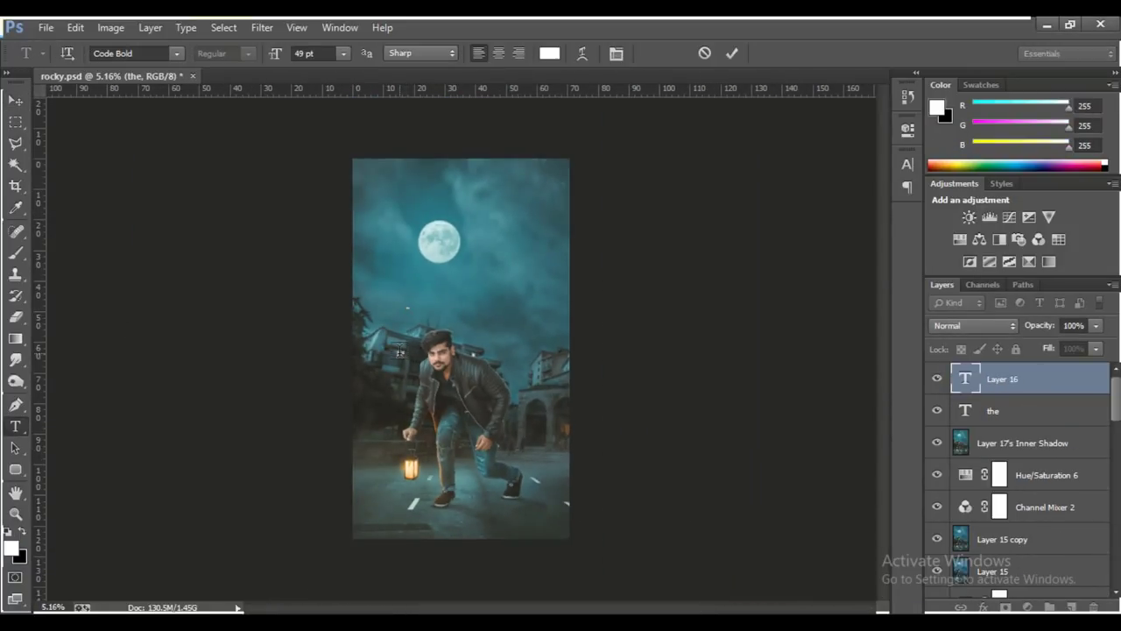
{"action": "type", "text": "homicide"}
{"action": "key", "text": "ctrl+Return"}
{"action": "key", "text": "v"}
{"action": "left_click", "coordinate": [908, 164]}
Enlarge the title words and set HOMICIDE to the Crash One (OT1) font.
{"action": "left_click", "coordinate": [993, 410], "text": "shift"}
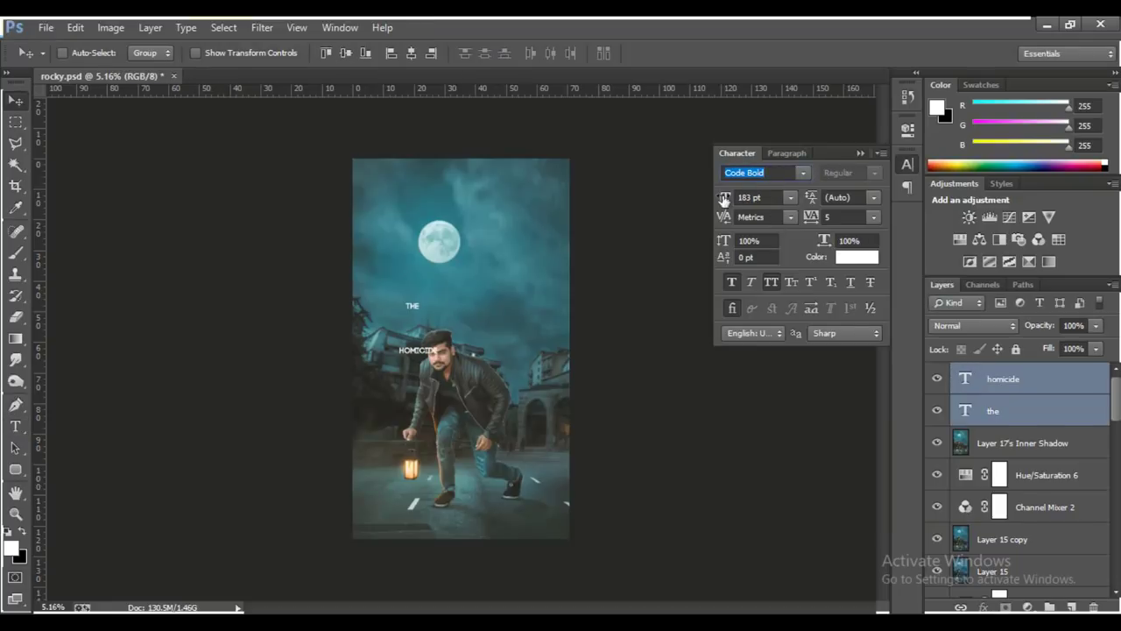
{"action": "left_click_drag", "start_coordinate": [723, 197], "coordinate": [708, 216]}
{"action": "left_click", "coordinate": [803, 172]}
{"action": "left_click", "coordinate": [802, 173]}
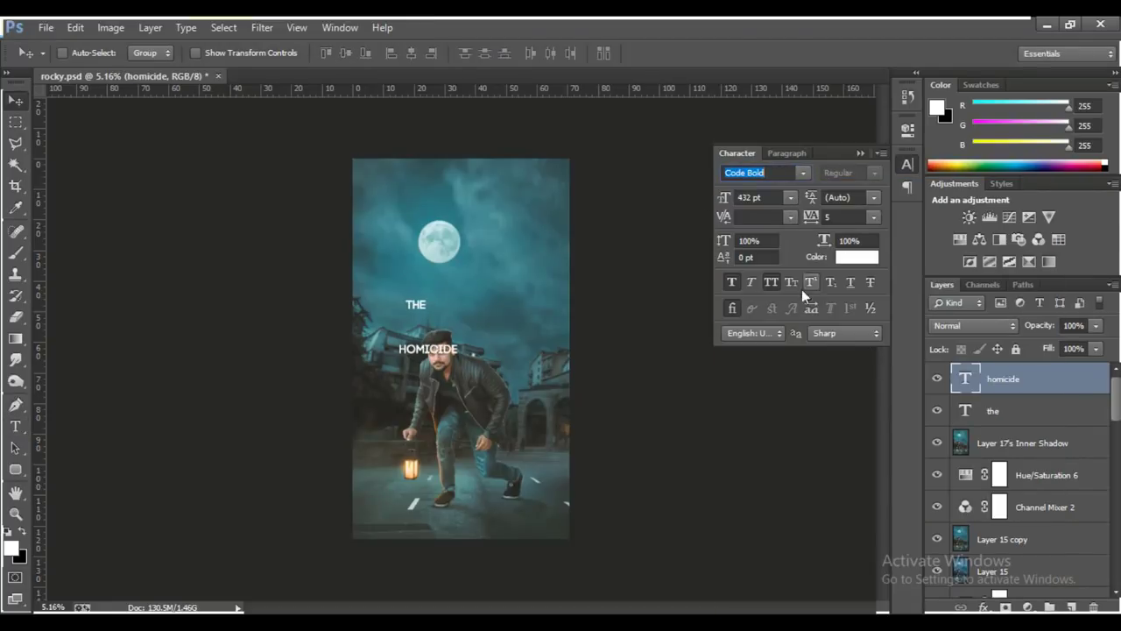
{"action": "type", "text": "crash"}
{"action": "key", "text": "Return"}
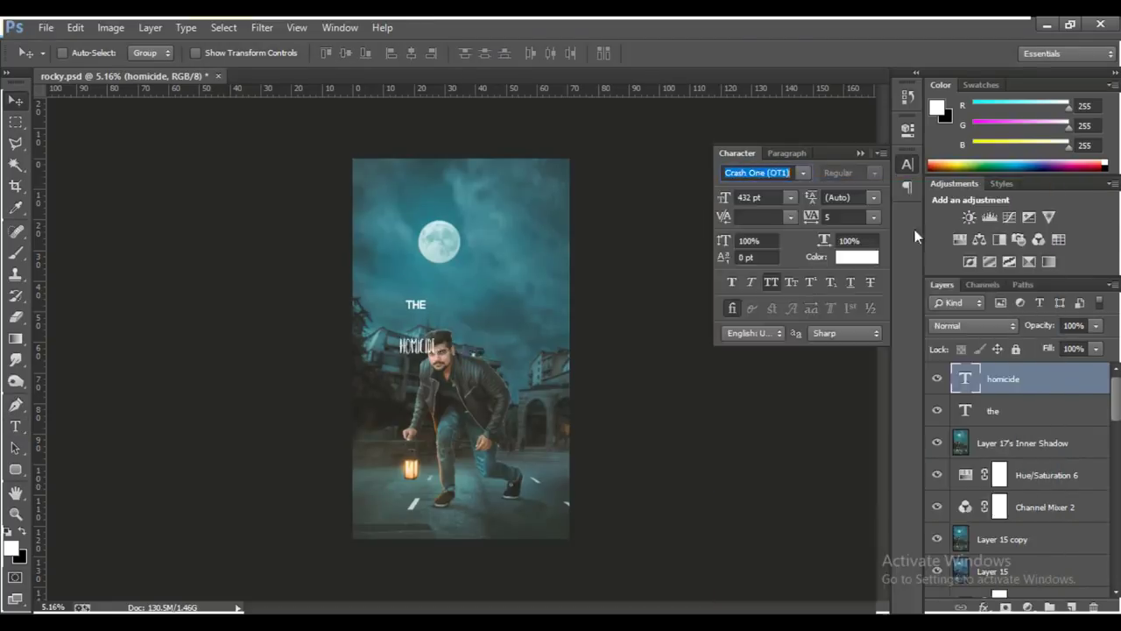
Resize the HOMICIDE text to 1038 pt.
{"action": "scroll", "coordinate": [692, 269], "scroll_direction": "up", "scroll_amount": 3}
{"action": "key", "text": "Tab"}
{"action": "type", "text": "688"}
{"action": "key", "text": "Return"}
{"action": "scroll", "coordinate": [551, 306], "scroll_direction": "up", "scroll_amount": 2}
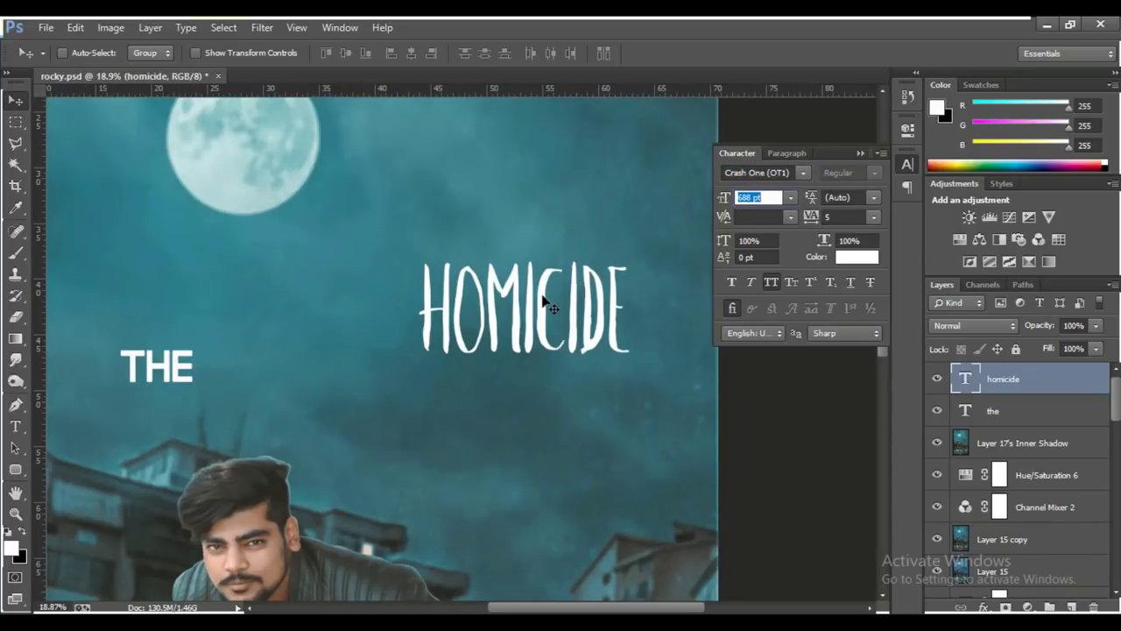
{"action": "type", "text": "1038"}
{"action": "key", "text": "Return"}
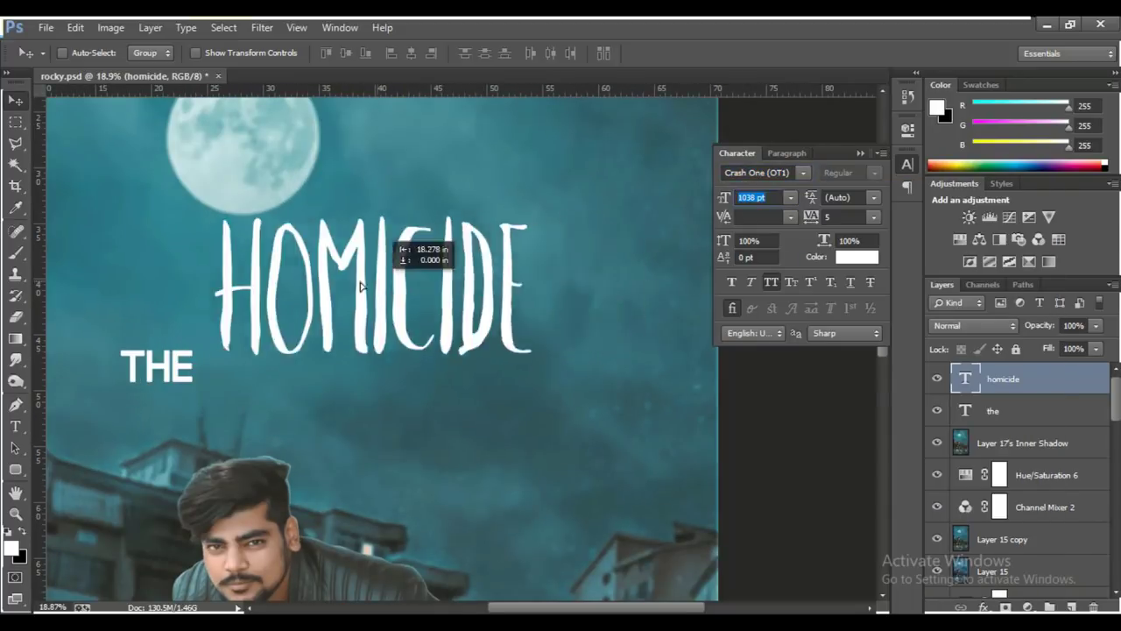
{"action": "scroll", "coordinate": [376, 254], "scroll_direction": "down", "scroll_amount": 4}
Move THE above HOMICIDE beside the moon and set it to Crash One.
{"action": "left_click", "coordinate": [1005, 418]}
{"action": "left_click_drag", "start_coordinate": [431, 300], "coordinate": [479, 239]}
{"action": "scroll", "coordinate": [470, 289], "scroll_direction": "up", "scroll_amount": 2}
{"action": "left_click", "coordinate": [803, 173]}
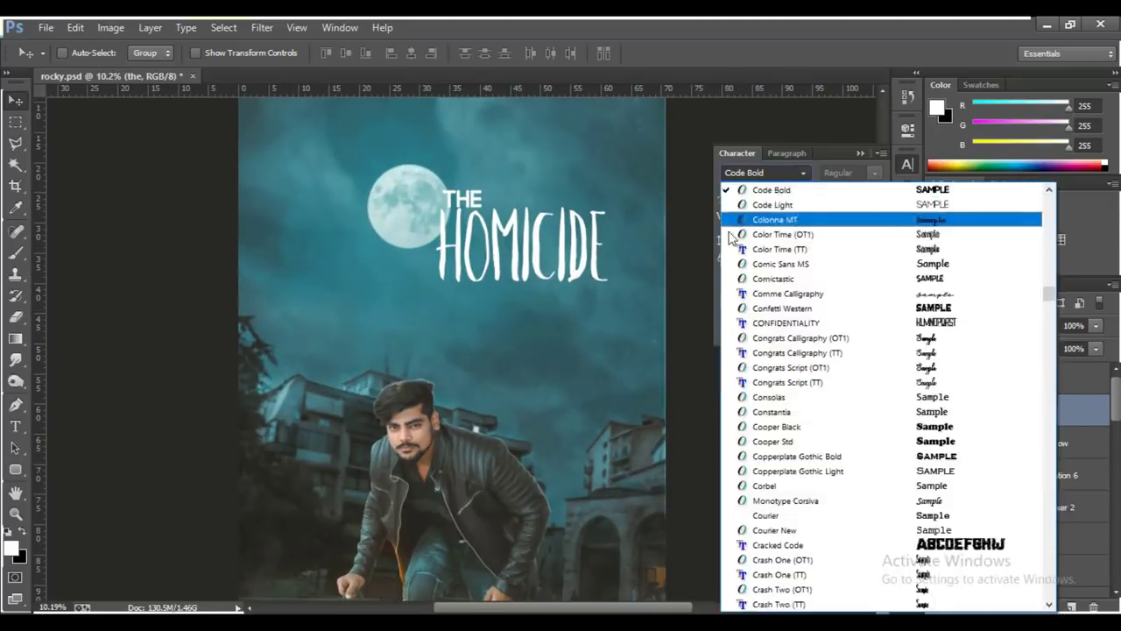
{"action": "left_click", "coordinate": [762, 220]}
{"action": "key", "text": "Down"}
{"action": "scroll", "coordinate": [450, 175], "scroll_direction": "up", "scroll_amount": 2}
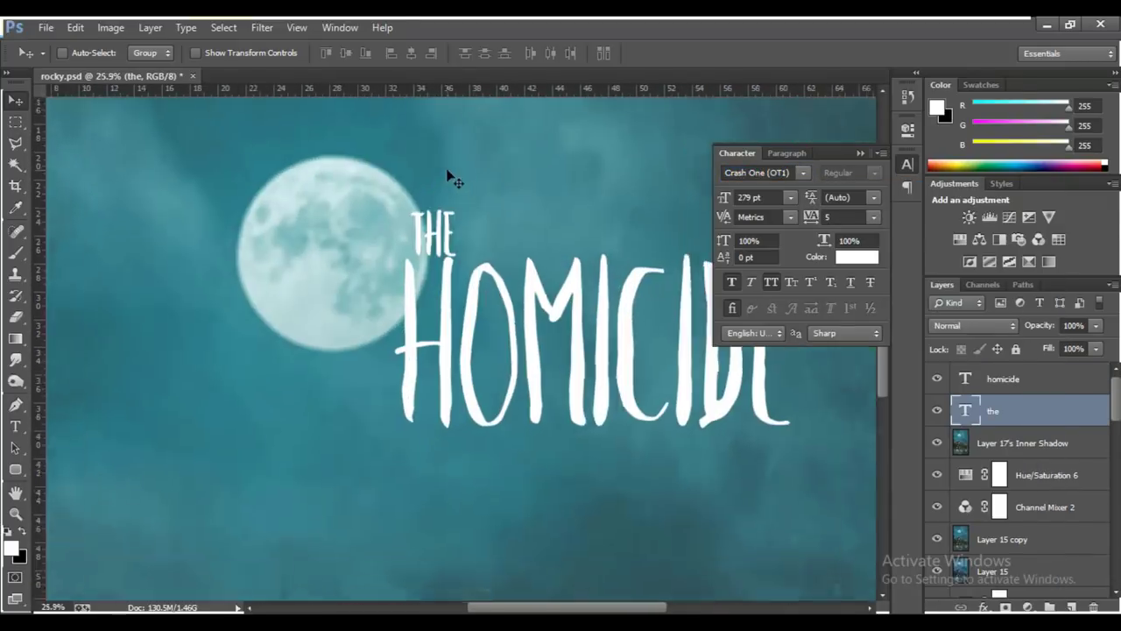